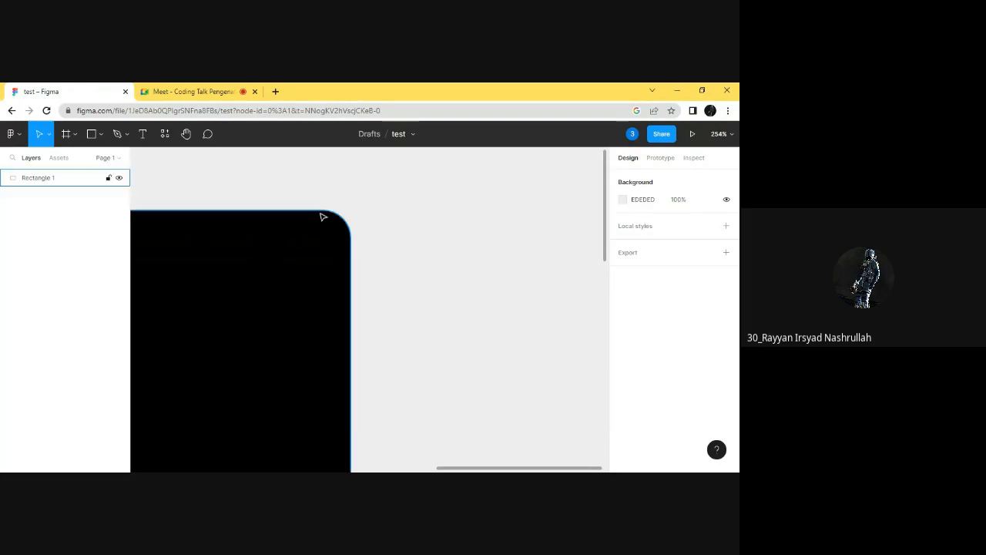
# - Examine the black rectangle's rounded top-right corner and the overall shape
pyautogui.scroll(-2, 323, 319)
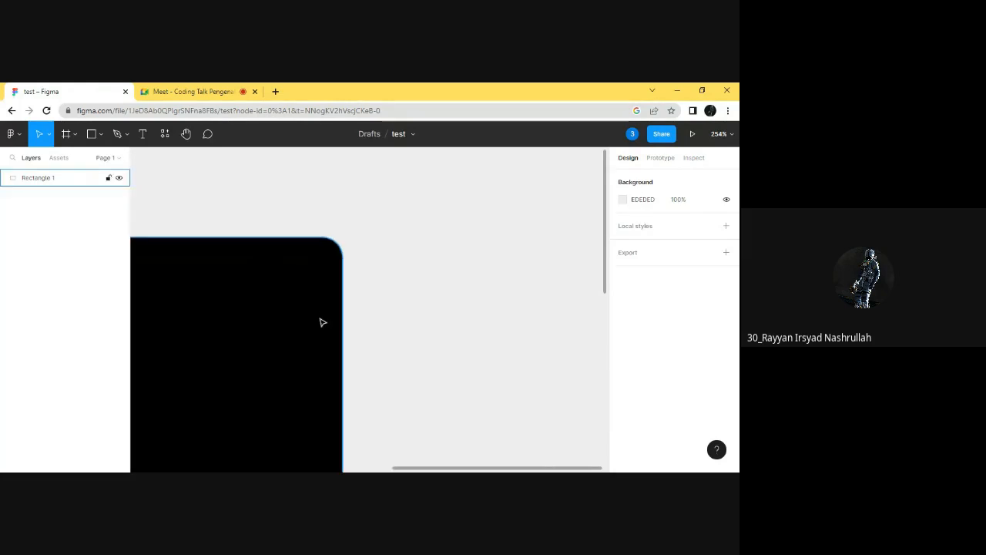
pyautogui.scroll(1, 323, 324)
pyautogui.scroll(2, 323, 328)
pyautogui.scroll(-1, 322, 336)
pyautogui.hscroll(-3, 324, 340)
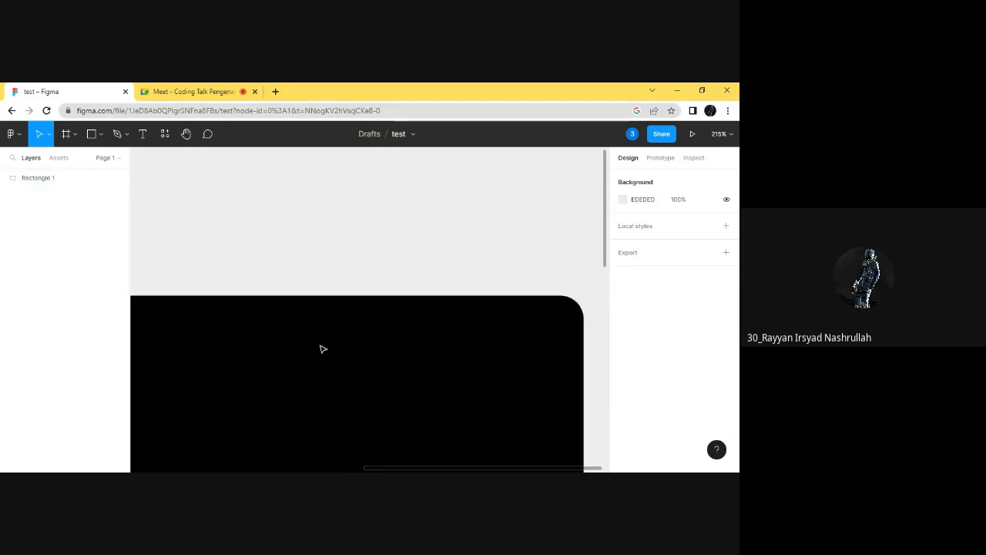
pyautogui.scroll(-4, 322, 345)
pyautogui.scroll(-2, 322, 344)
pyautogui.hscroll(-2, 324, 293)
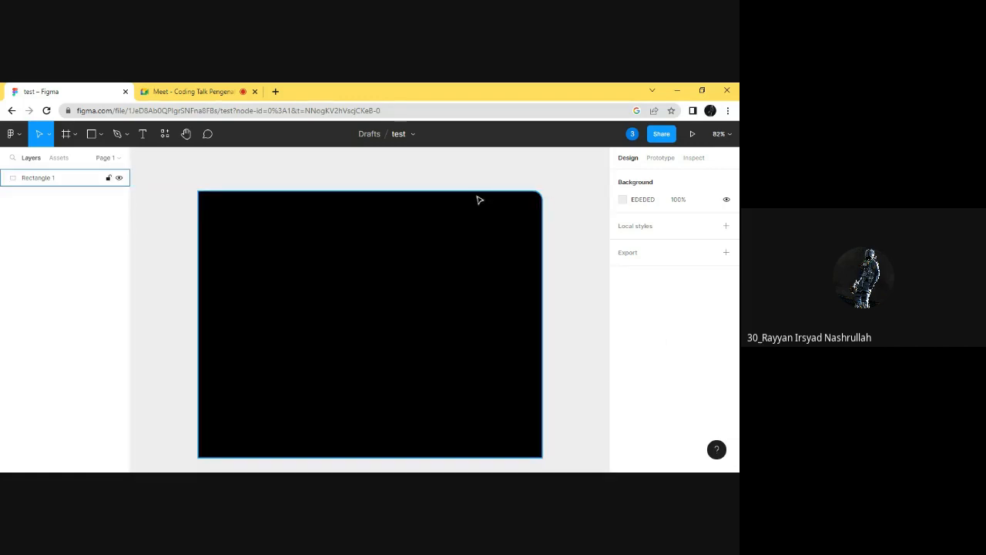
# - Set the rectangle's bottom-right corner radius to 20, leaving the other corners as they are
pyautogui.click(462, 323)
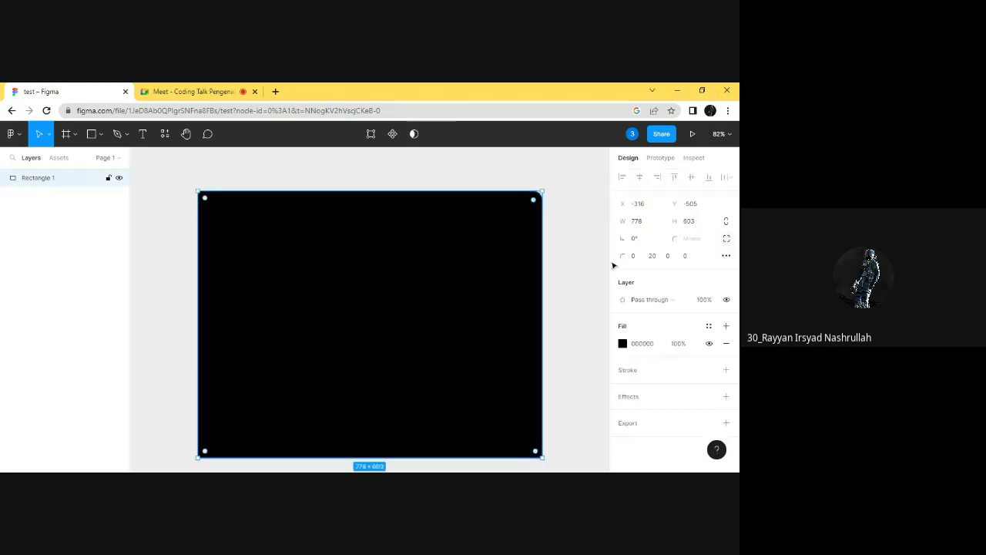
pyautogui.click(669, 256)
pyautogui.write('2')
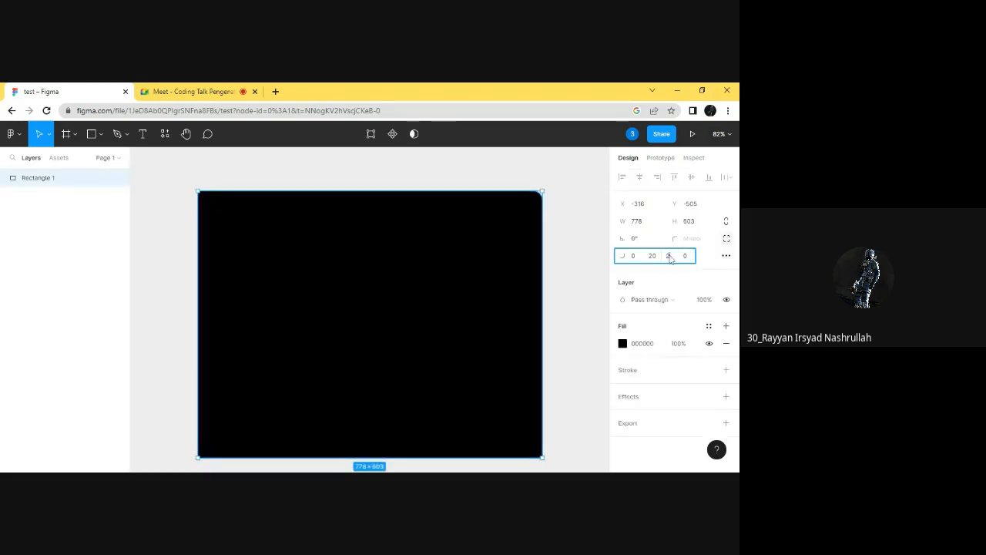
pyautogui.press('Return')
pyautogui.scroll(-3, 556, 277)
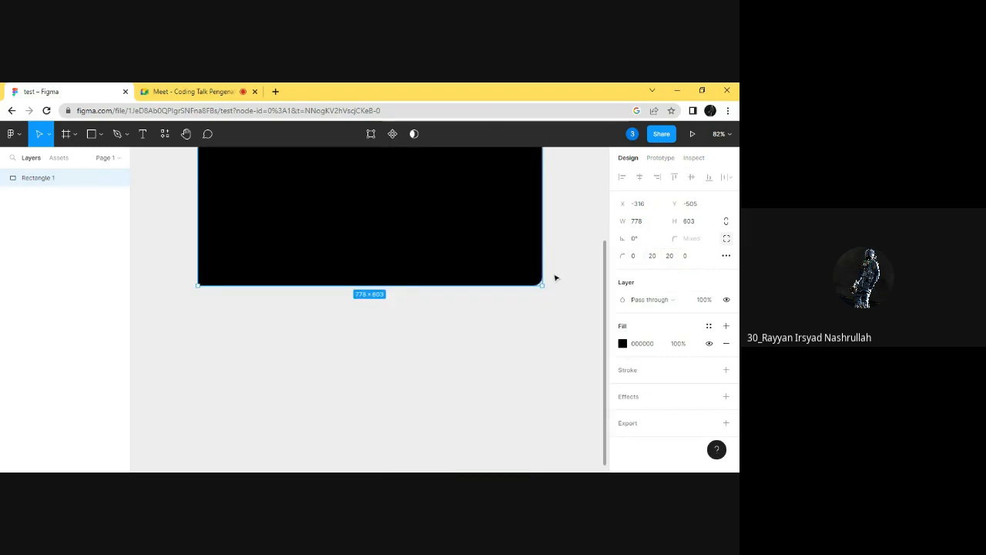
pyautogui.scroll(2, 388, 430)
pyautogui.click(423, 441)
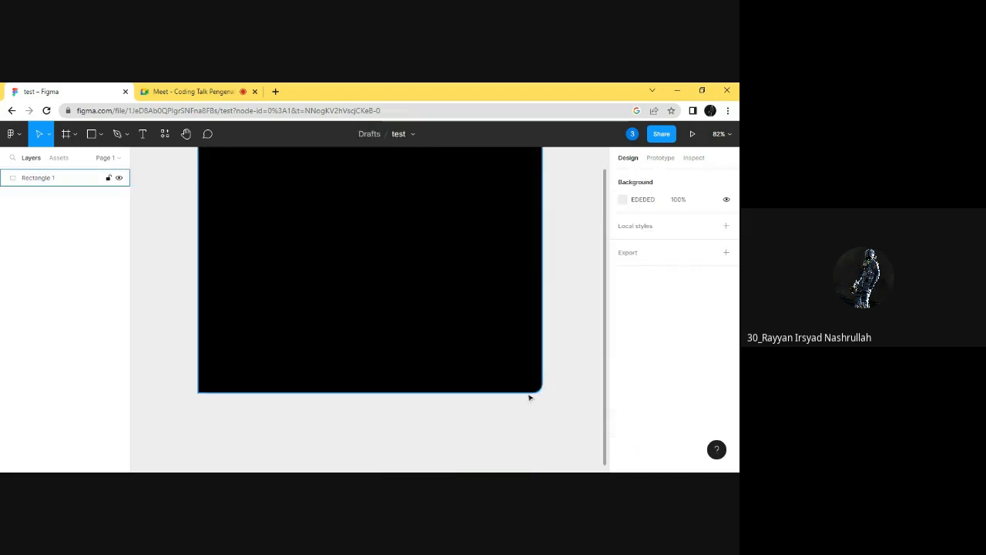
# - Switch the rectangle from individual corner radii to a single corner radius of 0
pyautogui.click(467, 278)
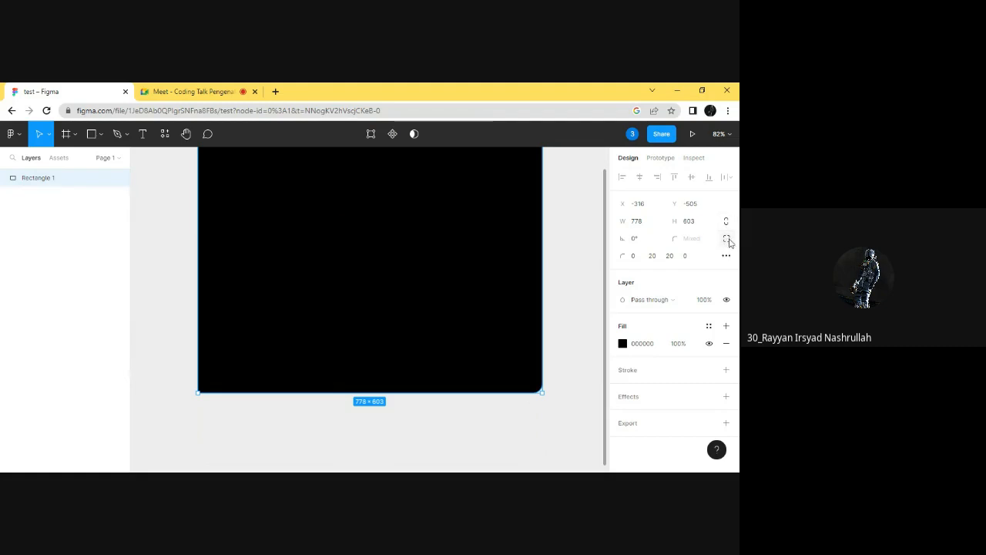
pyautogui.click(728, 239)
pyautogui.scroll(3, 534, 288)
pyautogui.click(693, 239)
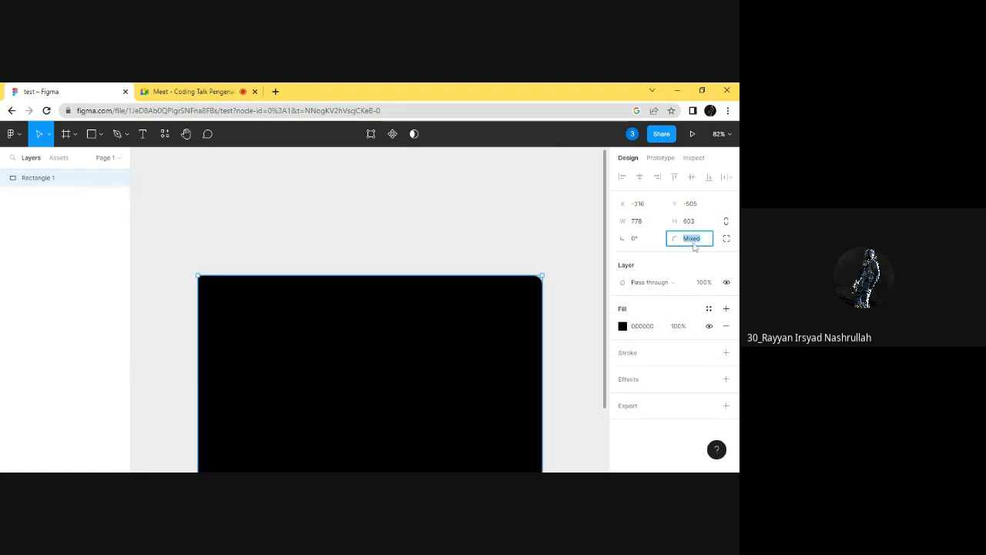
pyautogui.write('0')
pyautogui.press('Return')
pyautogui.click(418, 255)
pyautogui.click(403, 341)
pyautogui.scroll(-3, 575, 277)
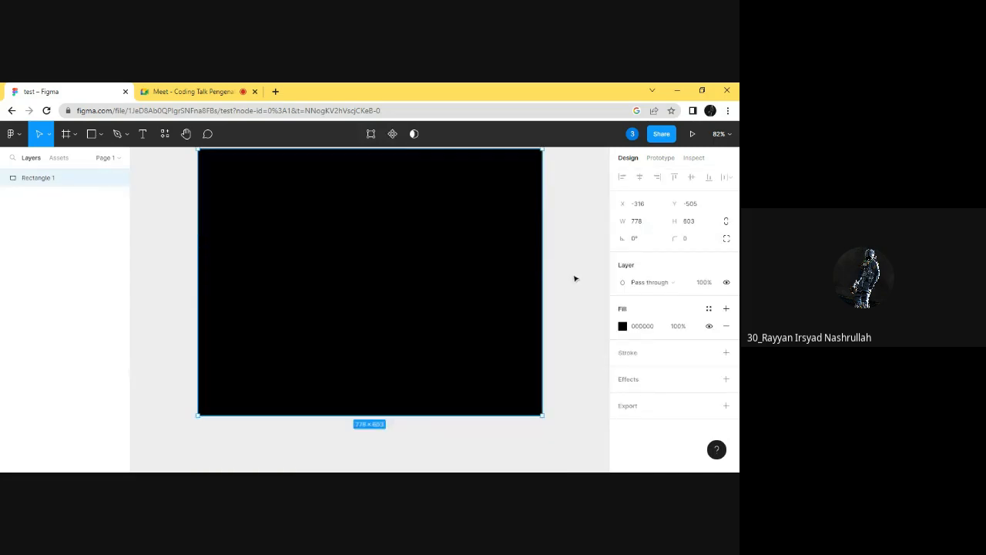
# - Lower the opacity of the rectangle's black fill to 50%
pyautogui.click(623, 326)
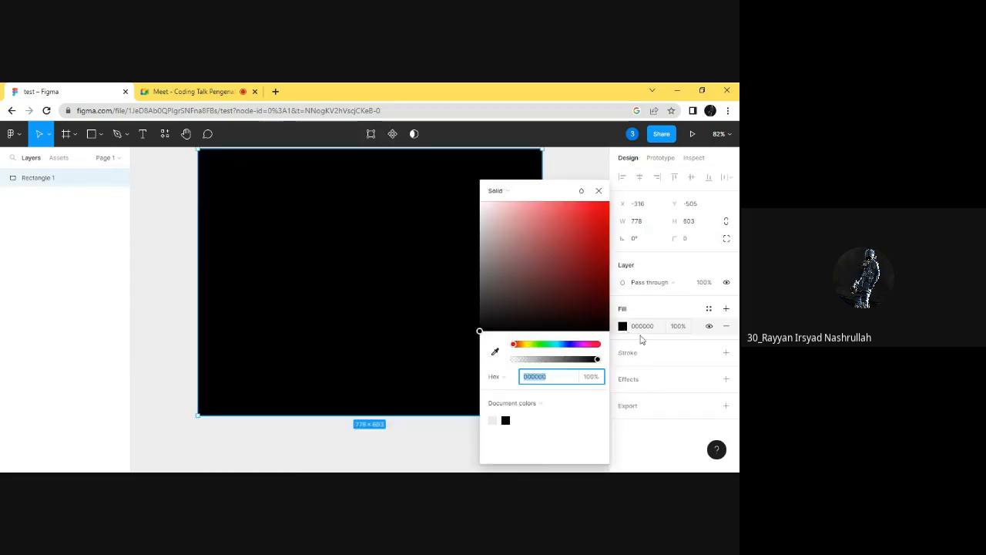
pyautogui.moveTo(557, 244); pyautogui.dragTo(435, 348)
pyautogui.click(578, 360)
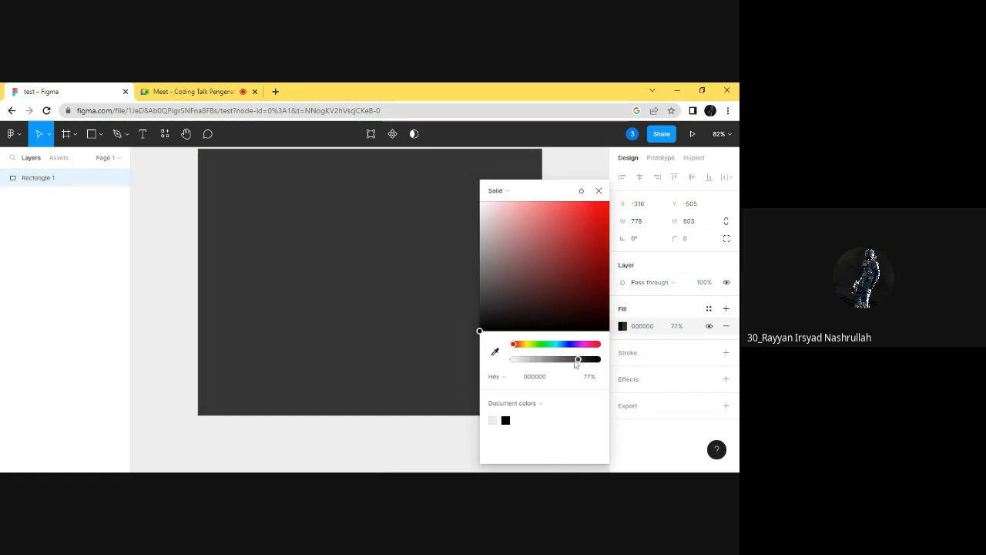
pyautogui.moveTo(568, 364); pyautogui.dragTo(555, 363)
pyautogui.click(356, 273)
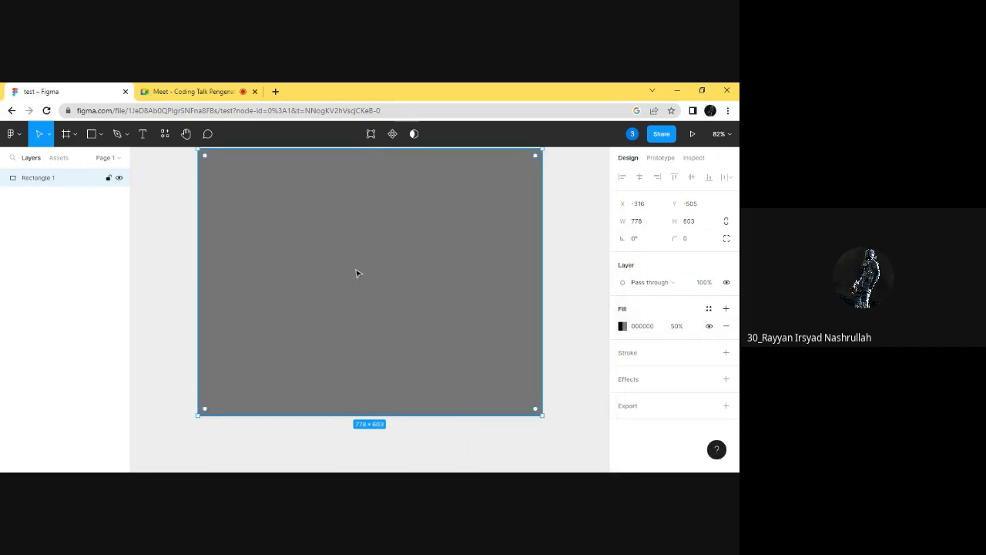
# - Restore the rectangle's fill opacity to 100% and deselect the shape
pyautogui.click(623, 326)
pyautogui.click(551, 379)
pyautogui.moveTo(555, 359); pyautogui.dragTo(613, 372)
pyautogui.click(599, 191)
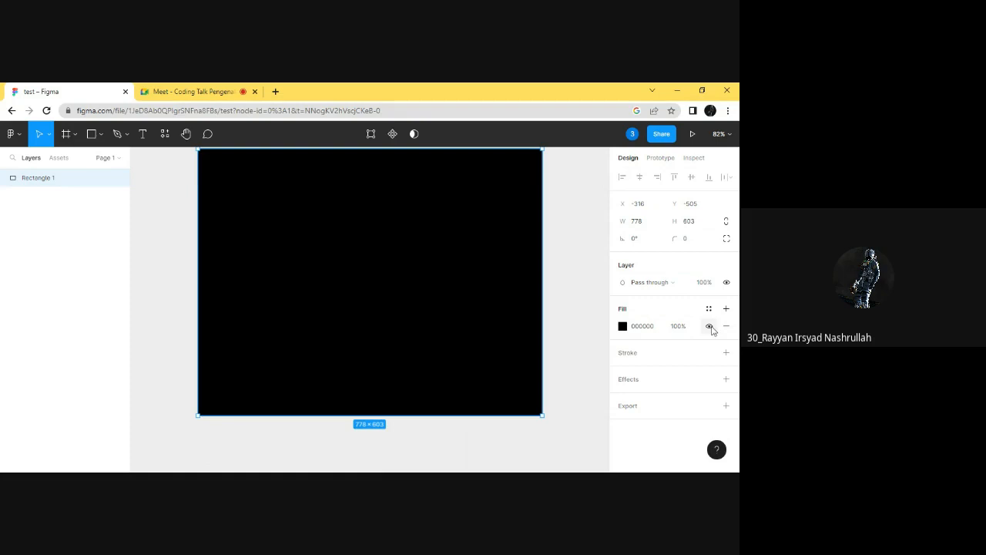
pyautogui.click(557, 317)
pyautogui.scroll(1, 489, 327)
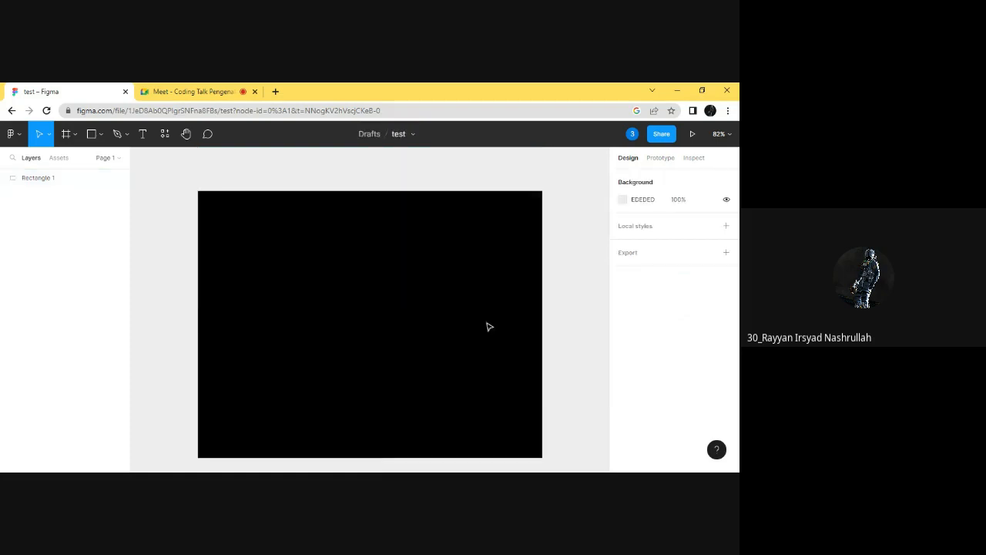
# - Move the rectangle to about X -325, Y -574, and turn its fill's visibility off and back on
pyautogui.click(489, 327)
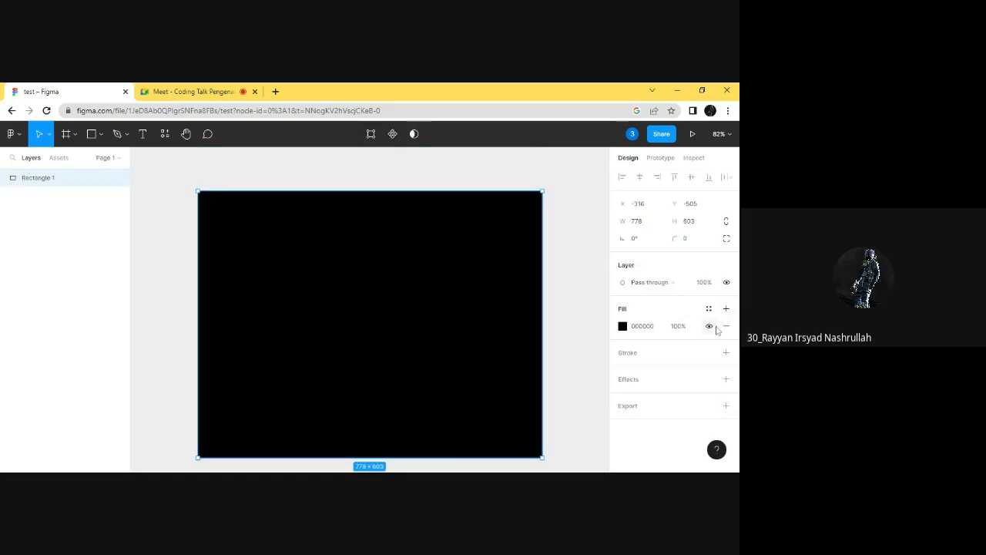
pyautogui.moveTo(401, 294); pyautogui.dragTo(396, 263)
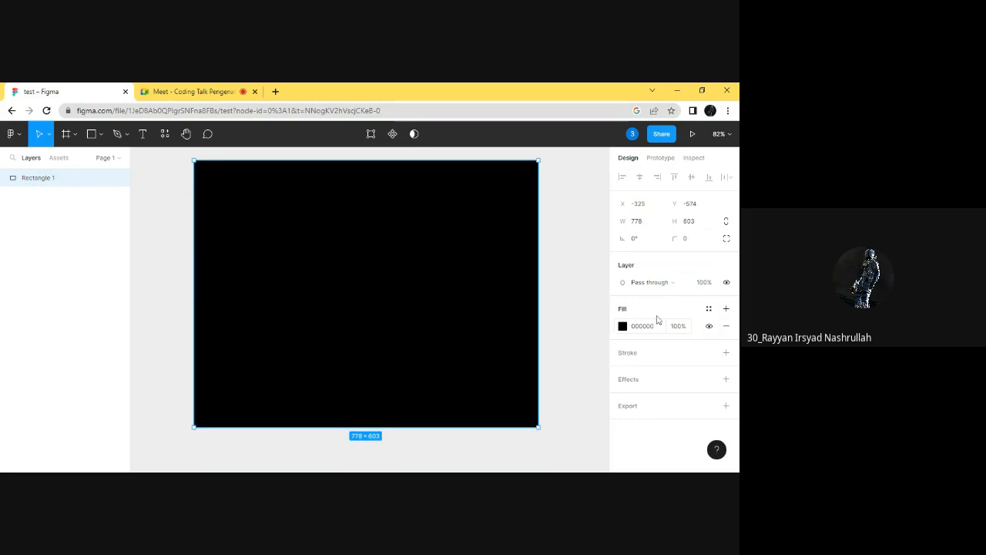
pyautogui.click(709, 326)
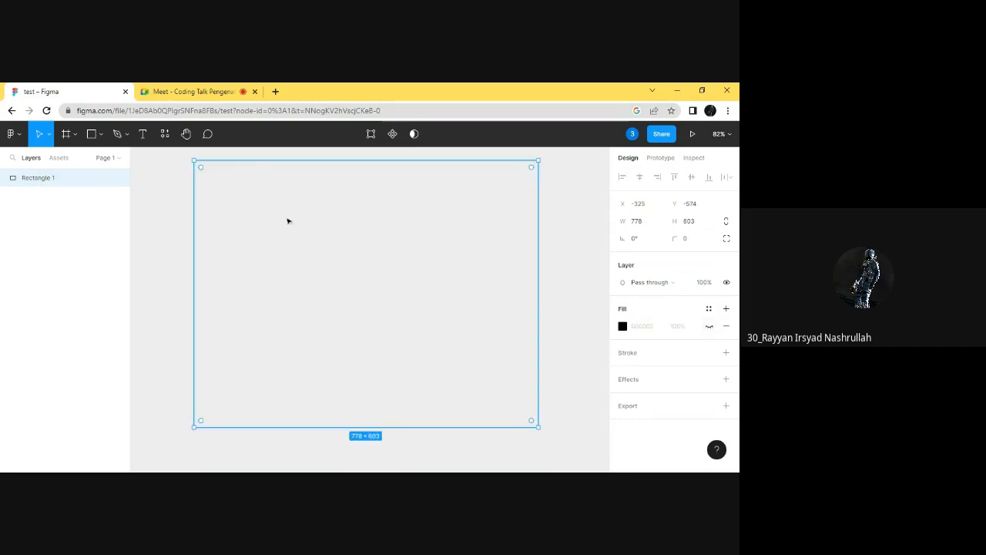
pyautogui.click(710, 326)
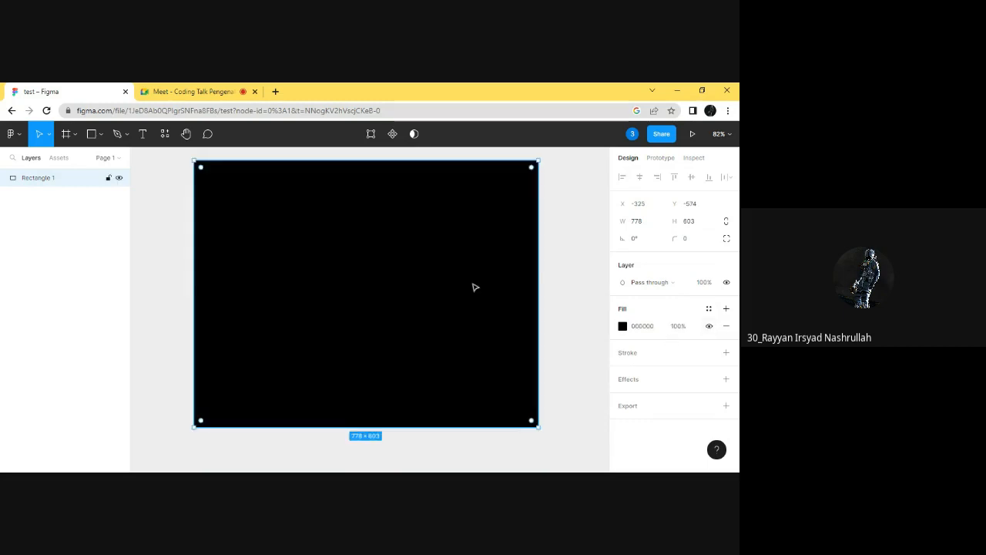
# - Add a black 000000 stroke of thickness 1 to the rectangle
pyautogui.scroll(-1, 473, 286)
pyautogui.click(726, 352)
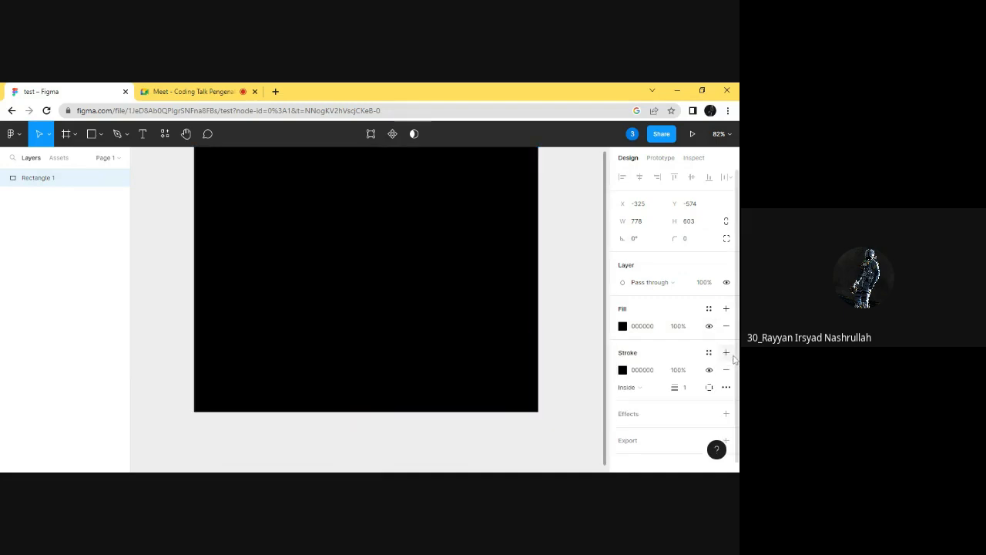
pyautogui.scroll(1, 535, 326)
pyautogui.click(583, 197)
pyautogui.click(518, 241)
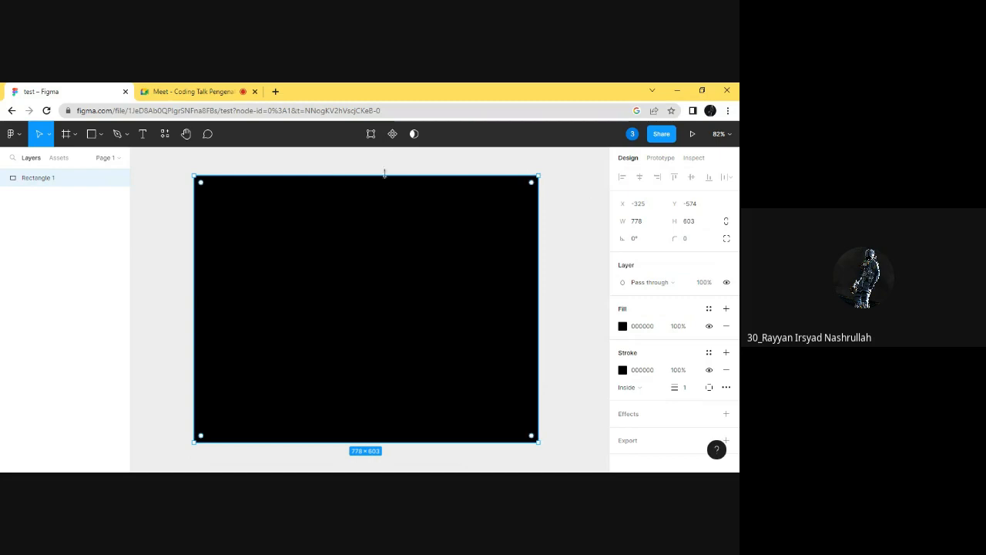
pyautogui.click(555, 213)
pyautogui.click(532, 197)
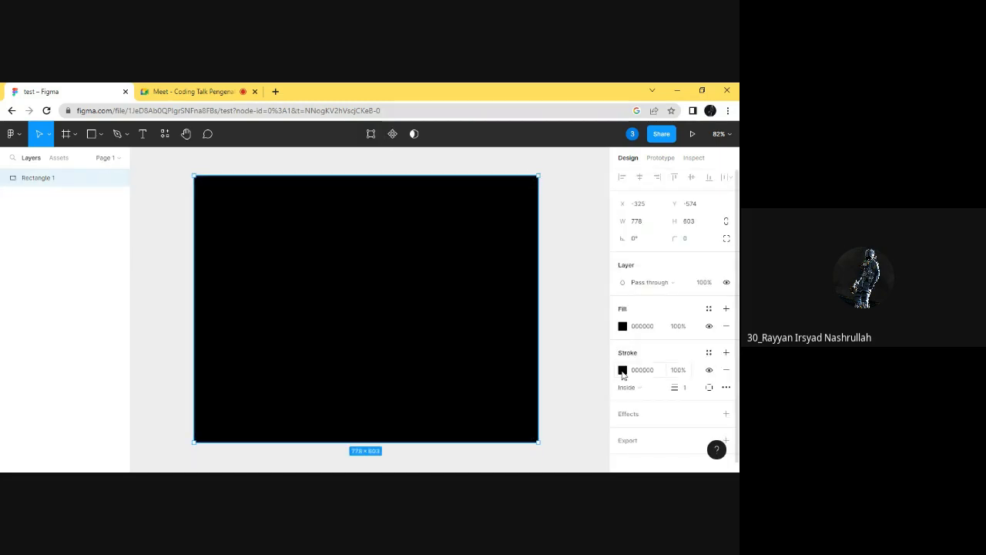
# - Change the rectangle's fill color to white, FFFFFF, so it contrasts with the stroke
pyautogui.click(622, 326)
pyautogui.moveTo(532, 251); pyautogui.dragTo(438, 198)
pyautogui.click(598, 191)
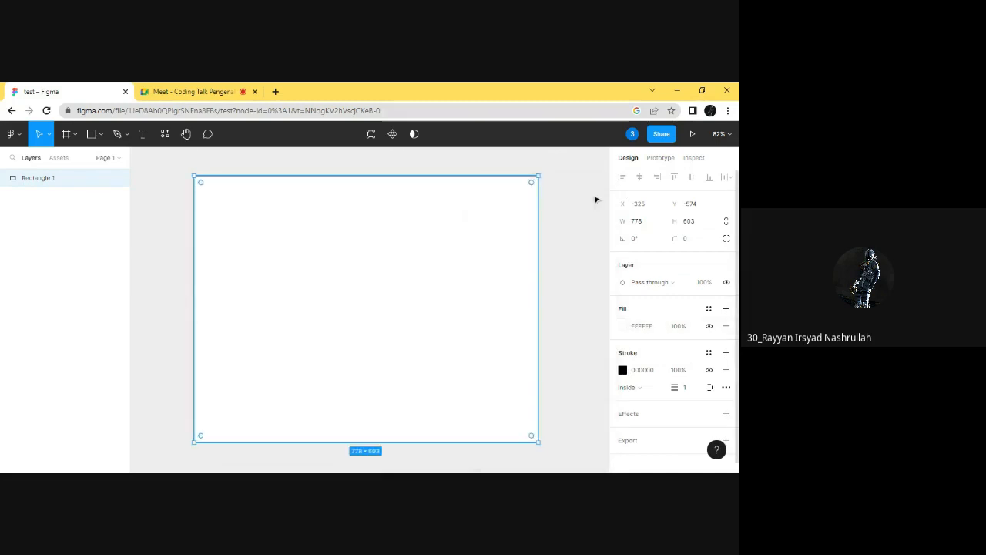
pyautogui.click(586, 202)
pyautogui.click(491, 190)
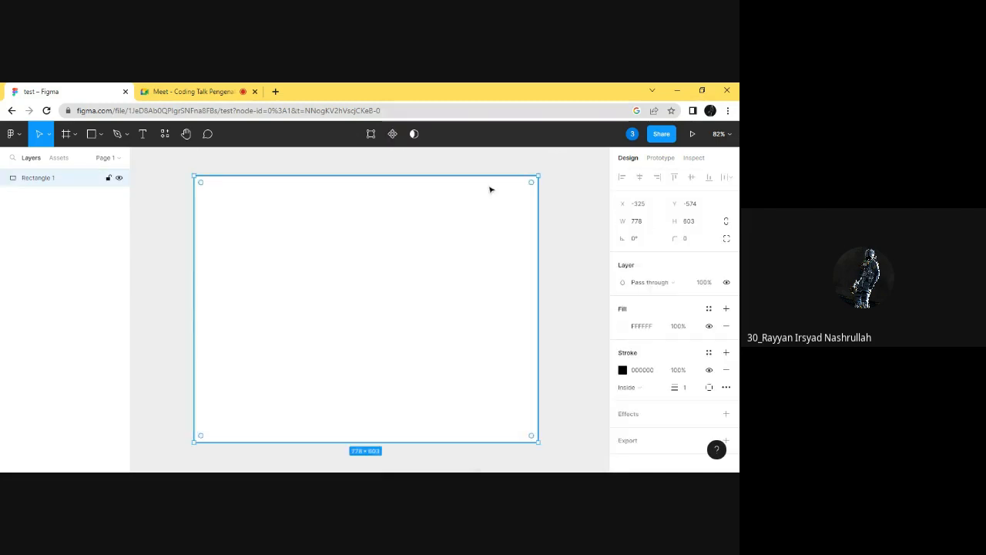
# - Examine the stroke on the rectangle's top edge and view its alignment options, keeping Inside
pyautogui.scroll(2, 492, 190)
pyautogui.scroll(2, 492, 189)
pyautogui.click(497, 194)
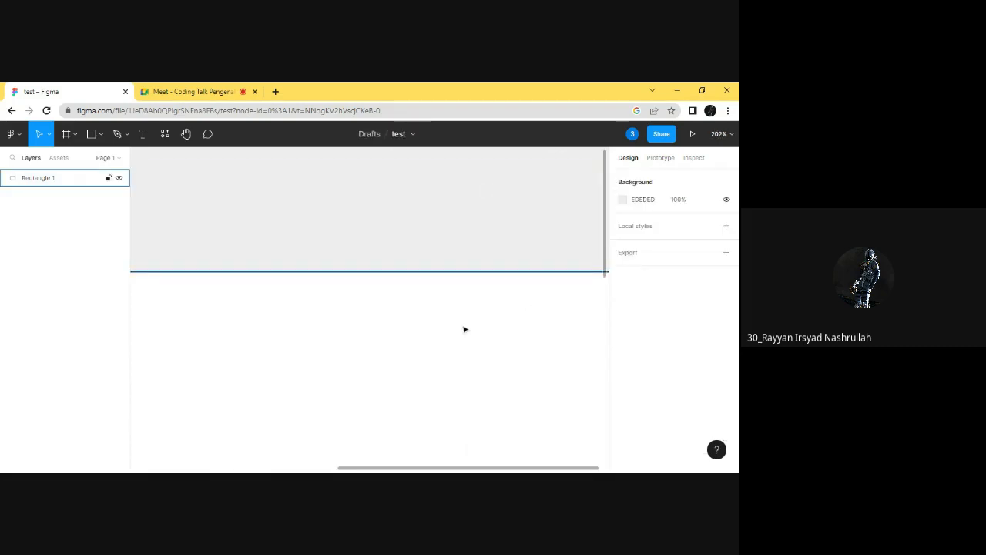
pyautogui.click(530, 278)
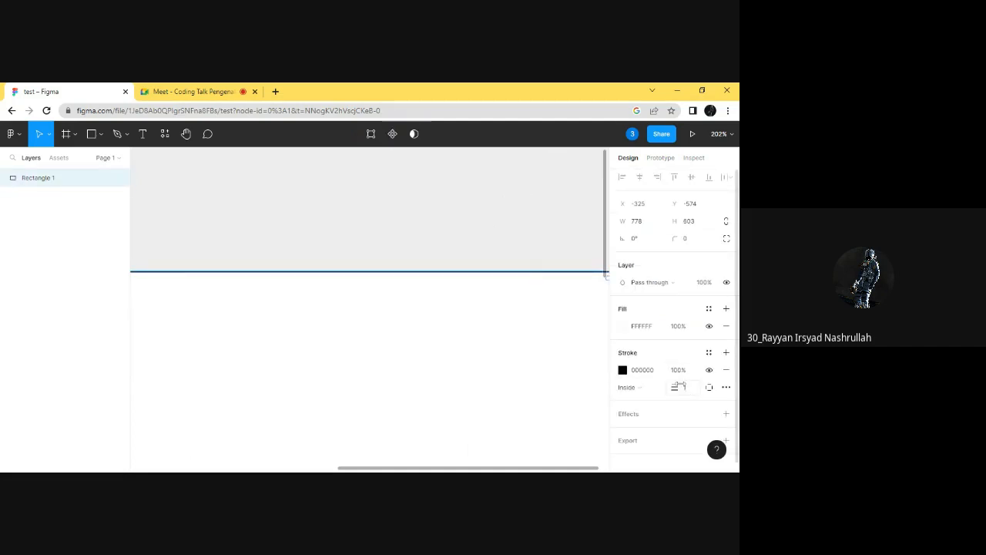
pyautogui.click(643, 390)
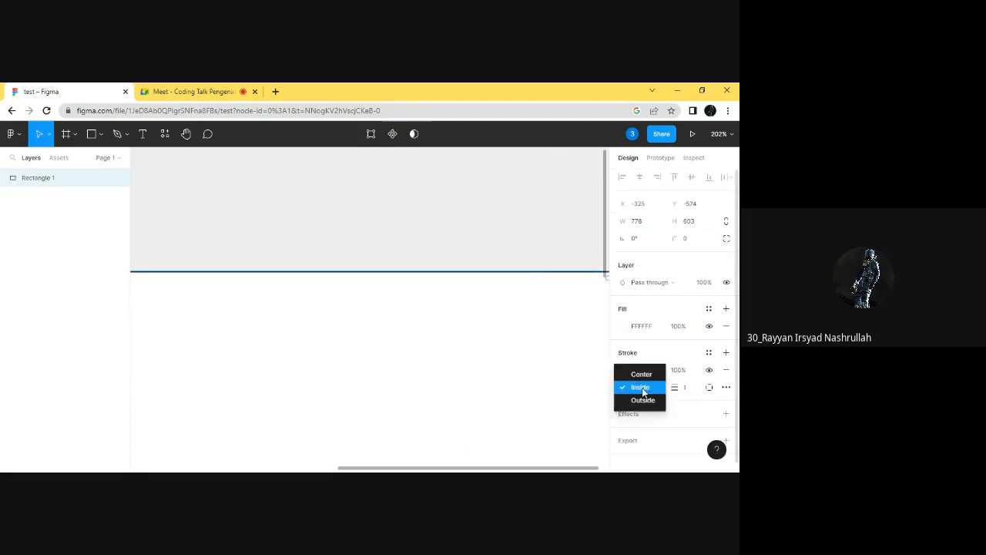
pyautogui.click(648, 391)
pyautogui.click(506, 235)
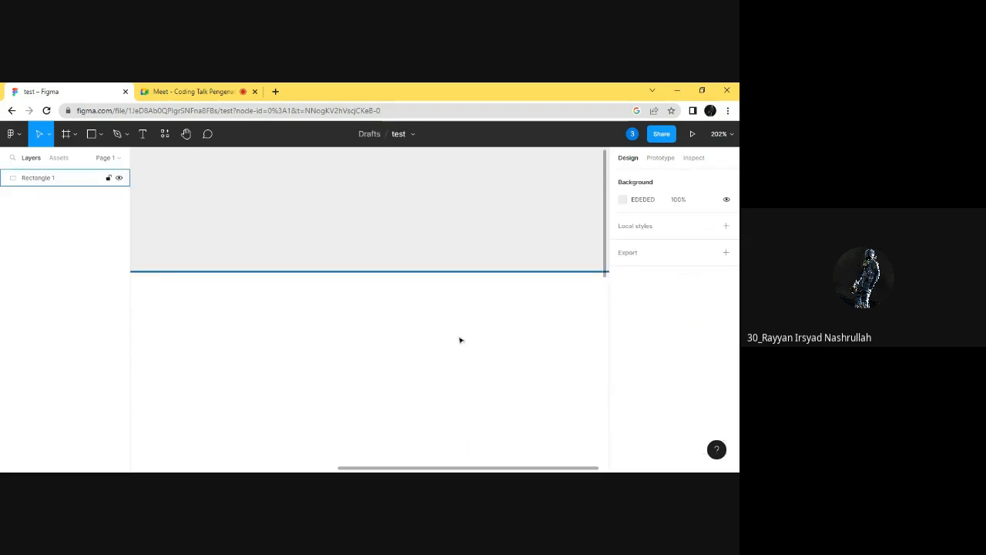
# - Try the Outside and Center alignments on the rectangle's stroke, viewing its top edge up close
pyautogui.click(495, 345)
pyautogui.scroll(10, 487, 335)
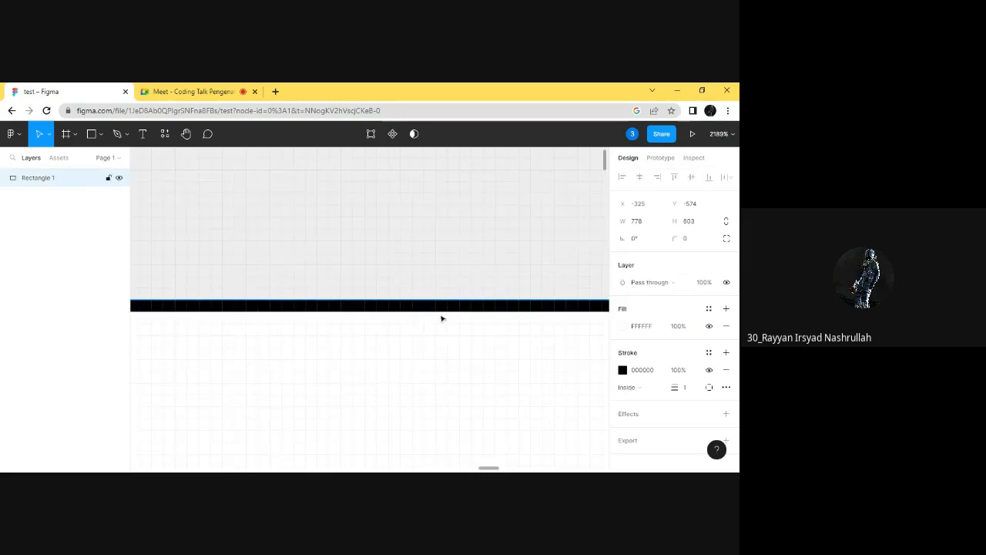
pyautogui.click(639, 387)
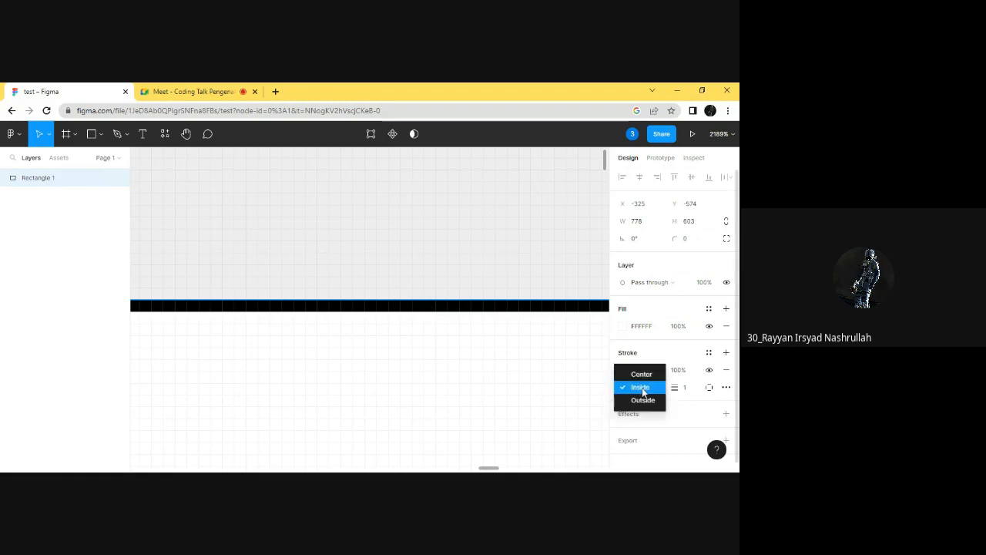
pyautogui.click(652, 401)
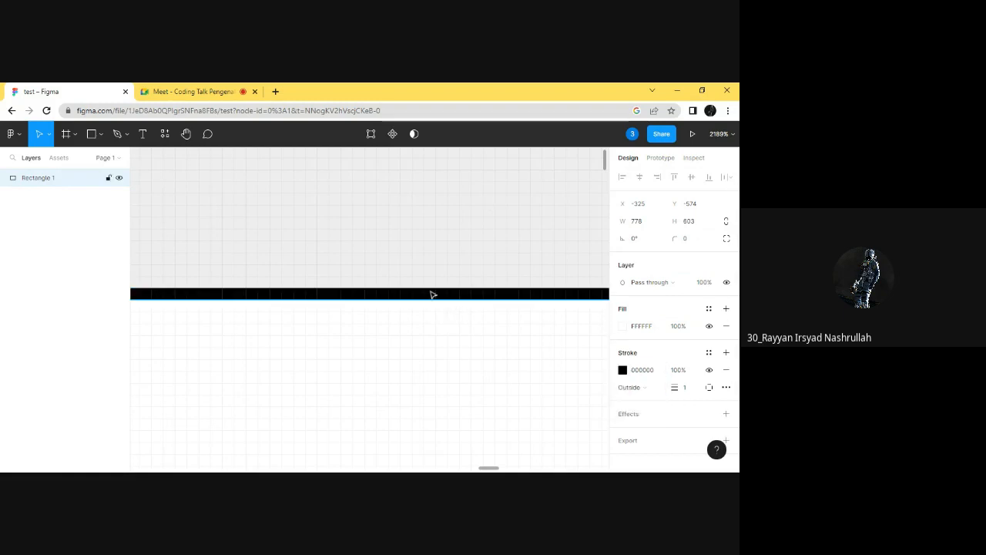
pyautogui.click(645, 390)
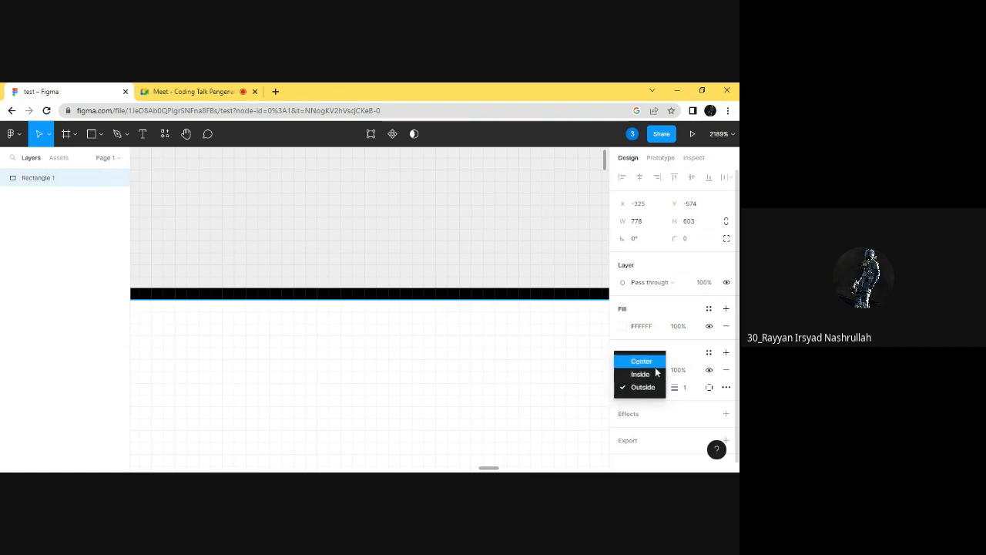
pyautogui.click(656, 364)
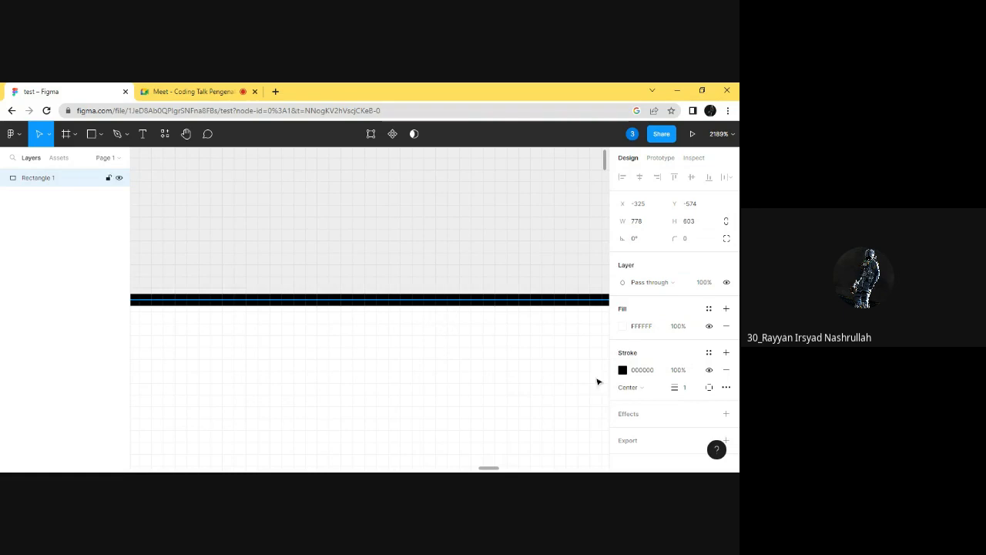
# - Align the rectangle's stroke Outside and set its thickness to 5
pyautogui.click(629, 387)
pyautogui.click(647, 414)
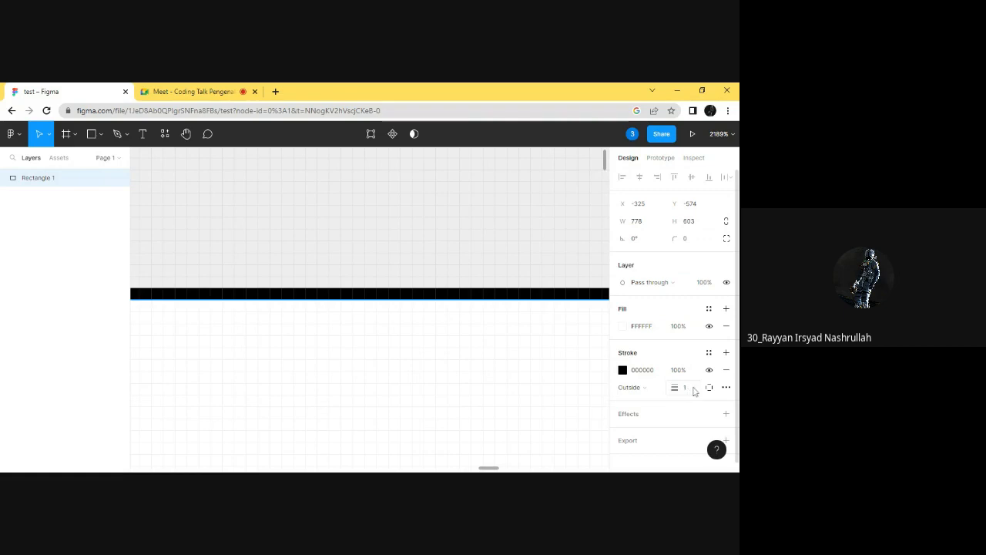
pyautogui.click(687, 389)
pyautogui.write('5')
pyautogui.press('Return')
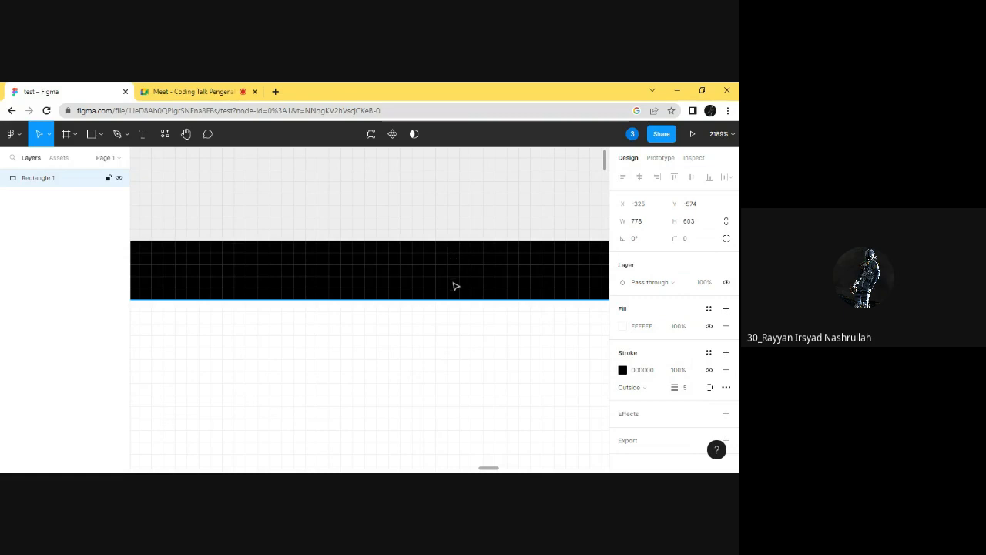
# - Set the rectangle's stroke thickness to 1
pyautogui.click(691, 390)
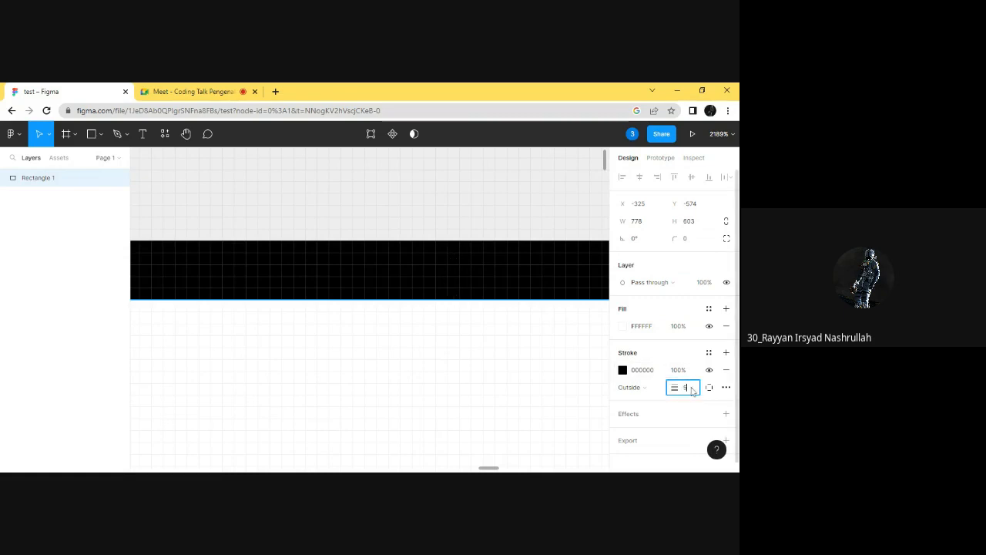
pyautogui.write('1')
pyautogui.press('Return')
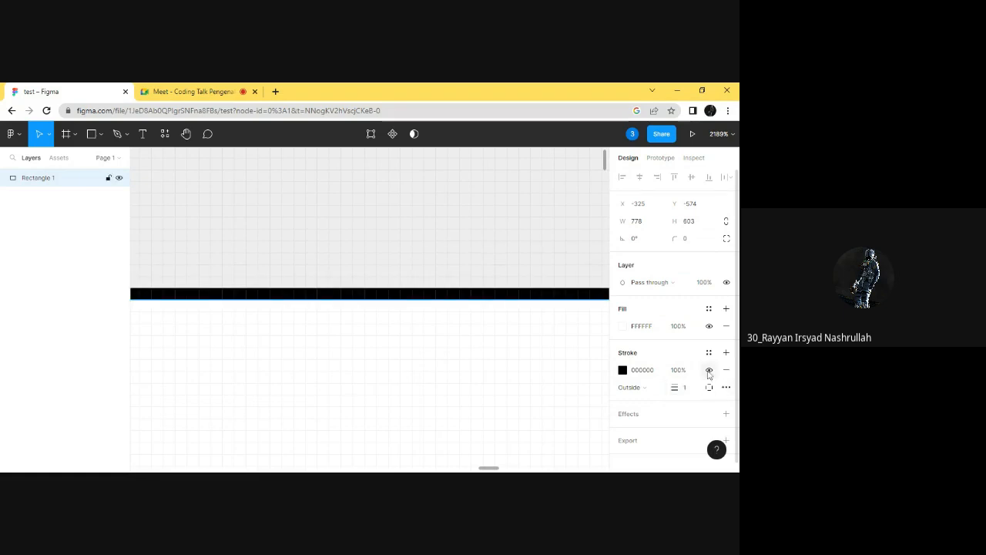
# - Hide and reshow the rectangle's stroke, and view its advanced stroke options without changing them
pyautogui.click(709, 370)
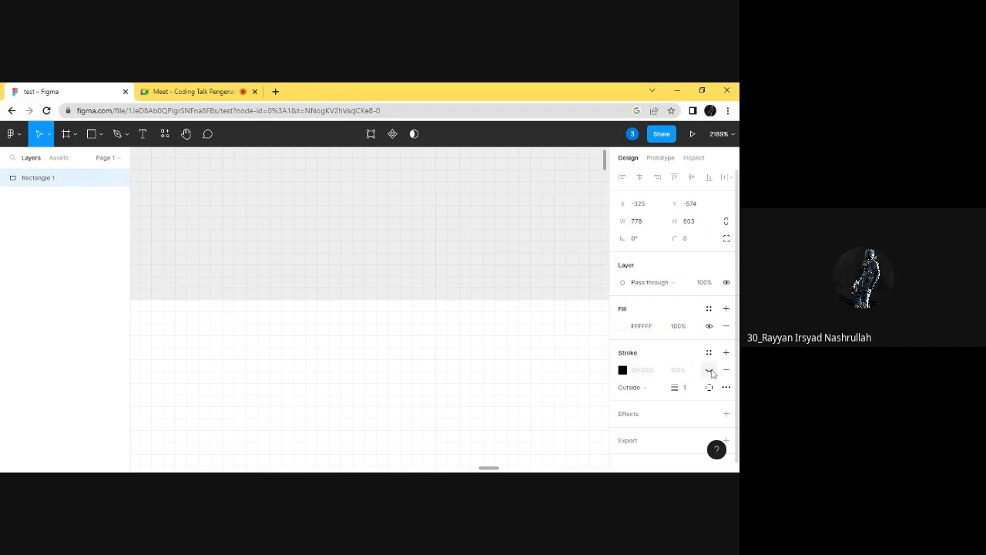
pyautogui.click(709, 371)
pyautogui.click(727, 387)
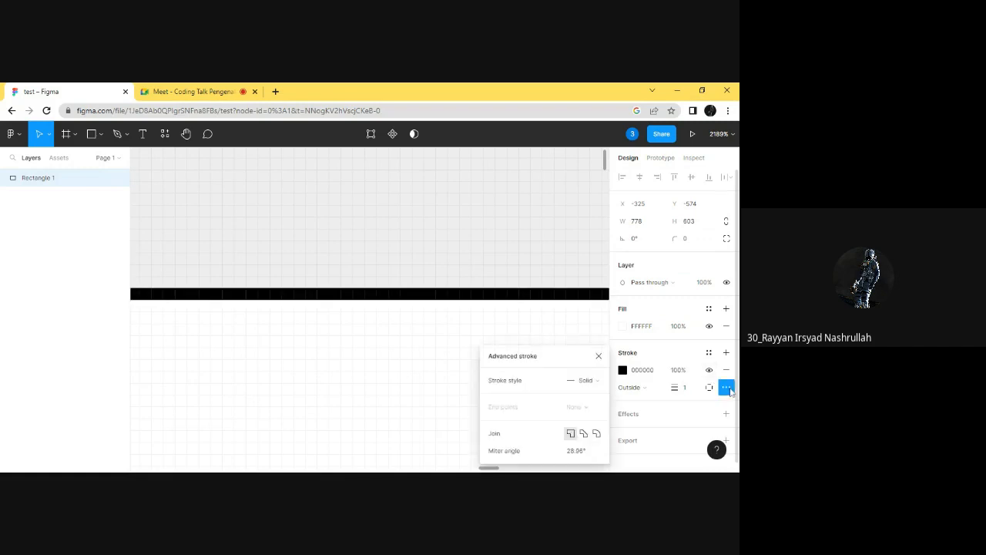
pyautogui.click(728, 388)
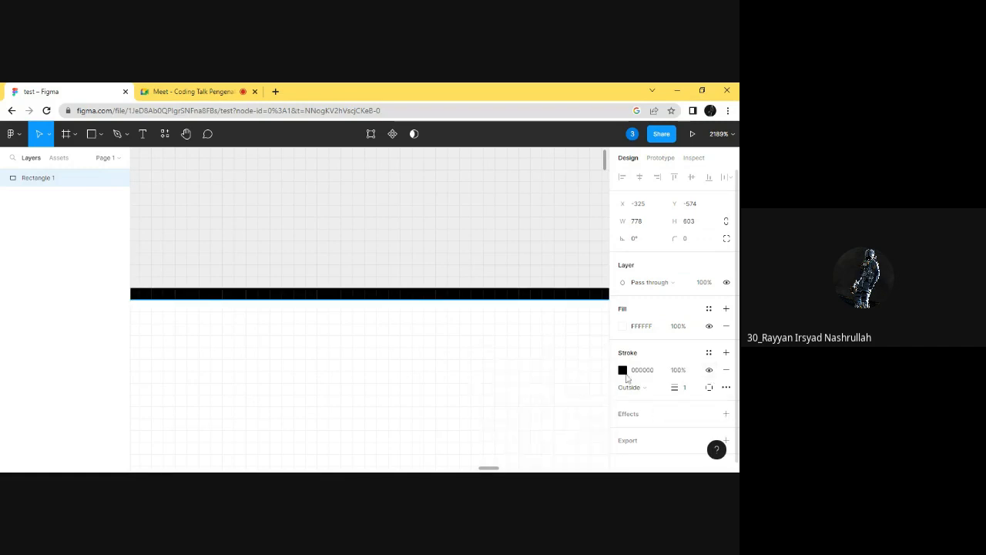
# - Remove the stroke from the rectangle and bring the whole shape into view
pyautogui.scroll(-2, 439, 374)
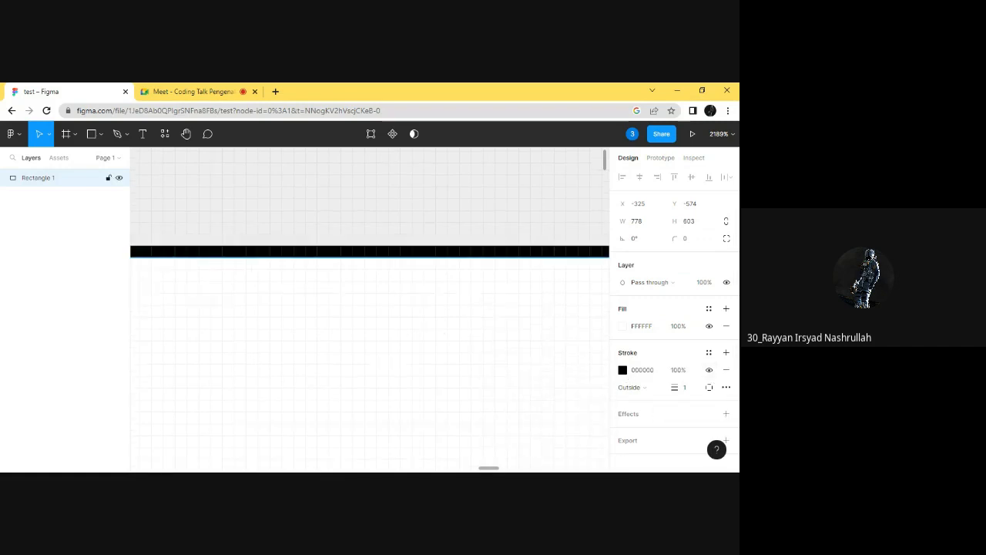
pyautogui.click(726, 371)
pyautogui.scroll(-10, 326, 340)
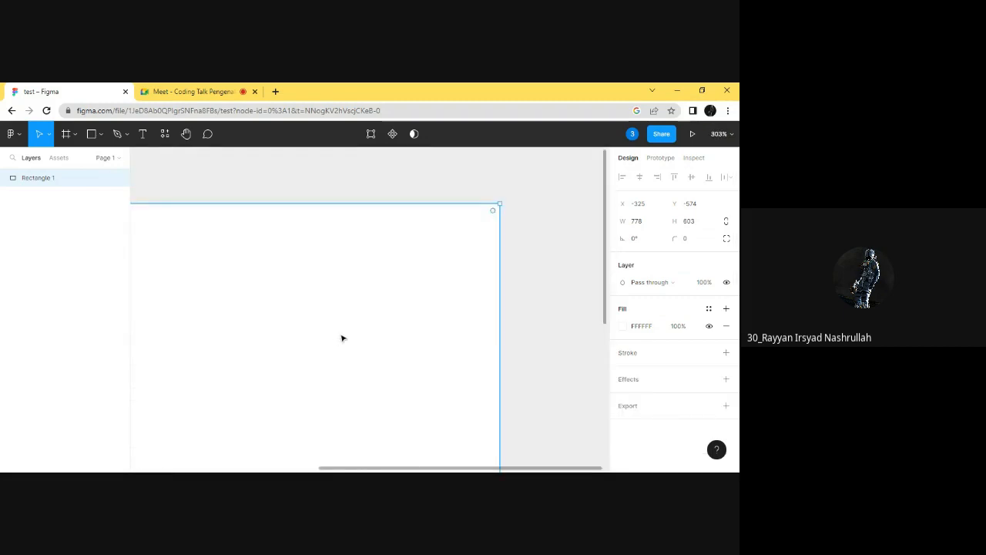
pyautogui.scroll(2, 321, 352)
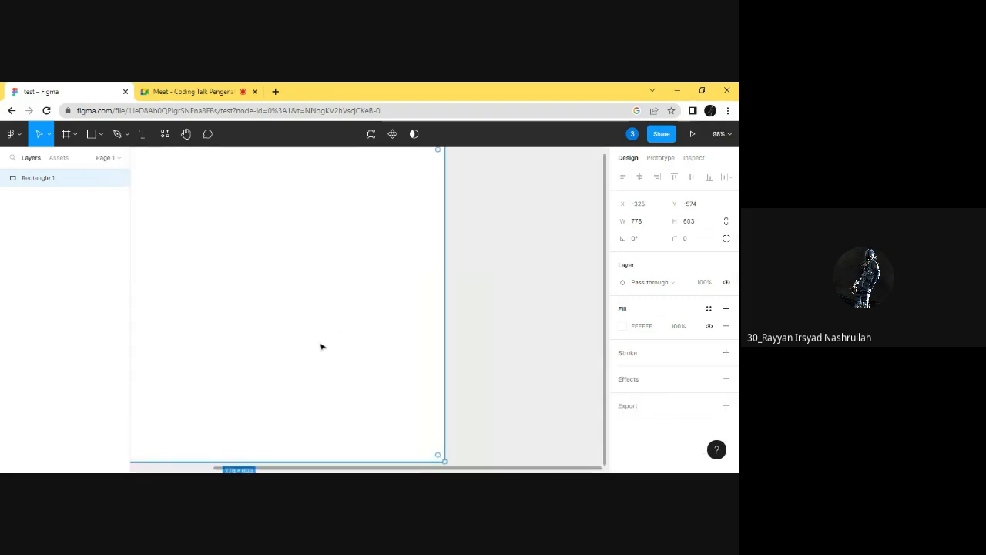
pyautogui.hscroll(5, 322, 346)
pyautogui.hscroll(-9, 322, 347)
pyautogui.scroll(-3, 322, 347)
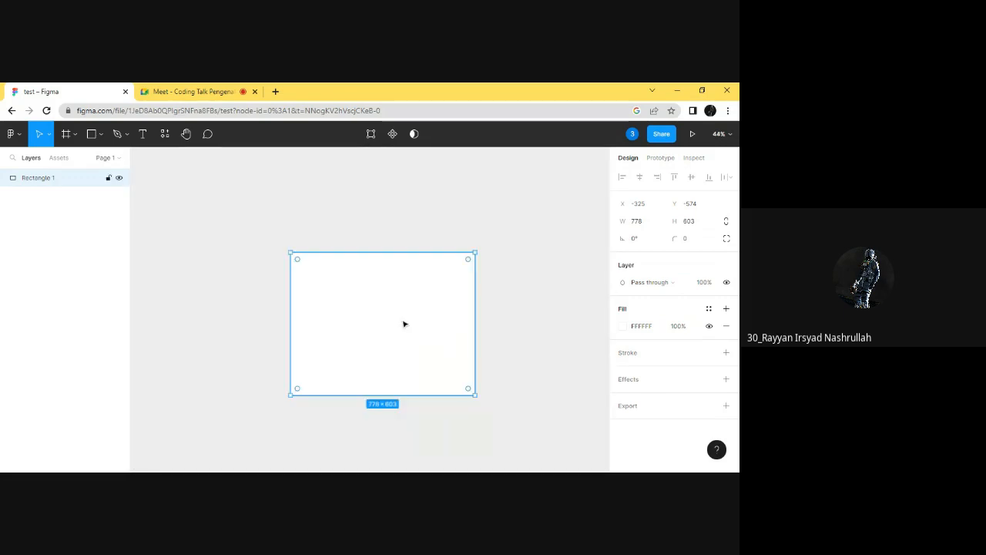
# - Add a drop shadow effect to the rectangle and move the shape up to X -332, Y -729
pyautogui.click(726, 379)
pyautogui.click(514, 390)
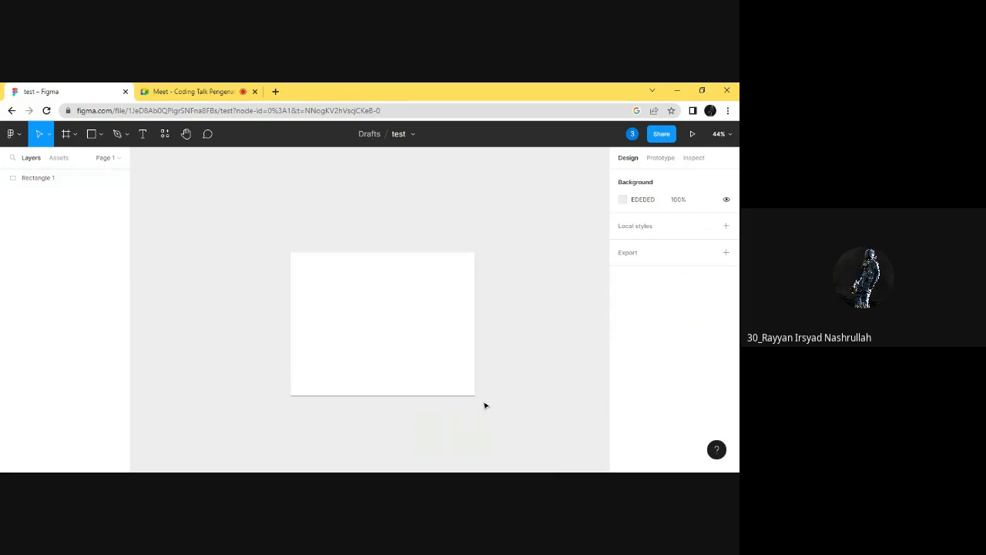
pyautogui.click(403, 297)
pyautogui.moveTo(423, 320)
pyautogui.mouseDown()
pyautogui.moveTo(406, 280)
pyautogui.moveTo(423, 304)
pyautogui.mouseUp()
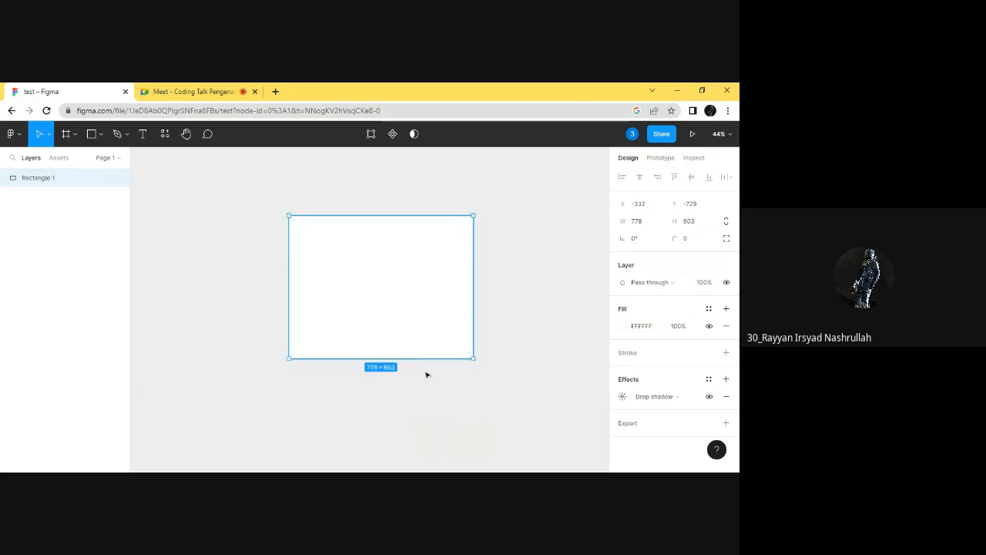
# - Examine the drop shadow along the rectangle's bottom edge up close, and switch the effect to Inner shadow
pyautogui.scroll(1, 426, 374)
pyautogui.scroll(10, 427, 374)
pyautogui.click(429, 334)
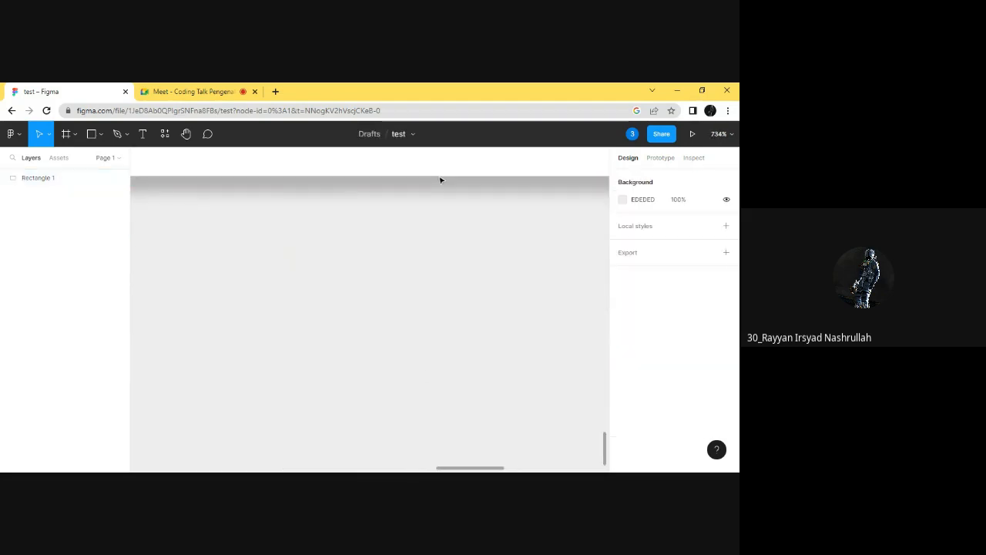
pyautogui.click(506, 227)
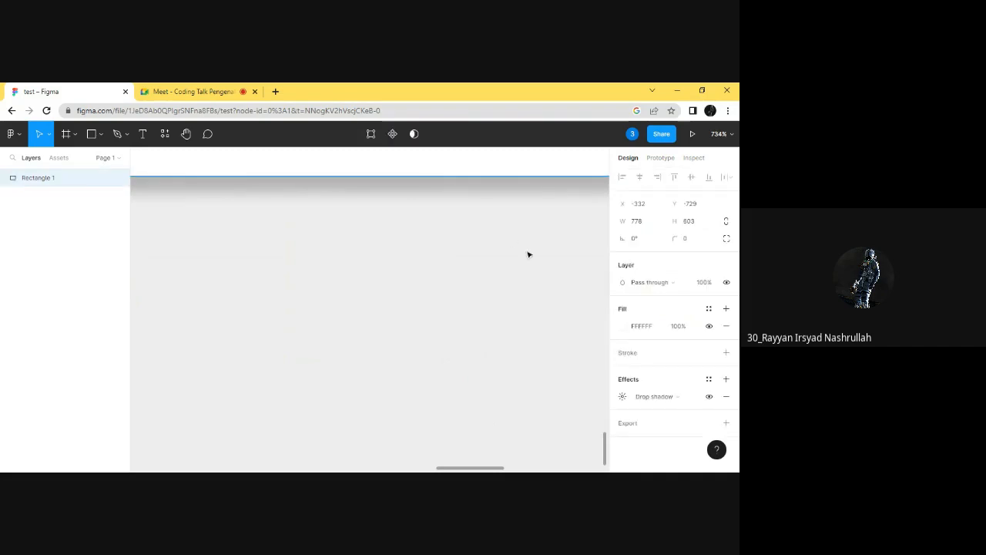
pyautogui.click(679, 399)
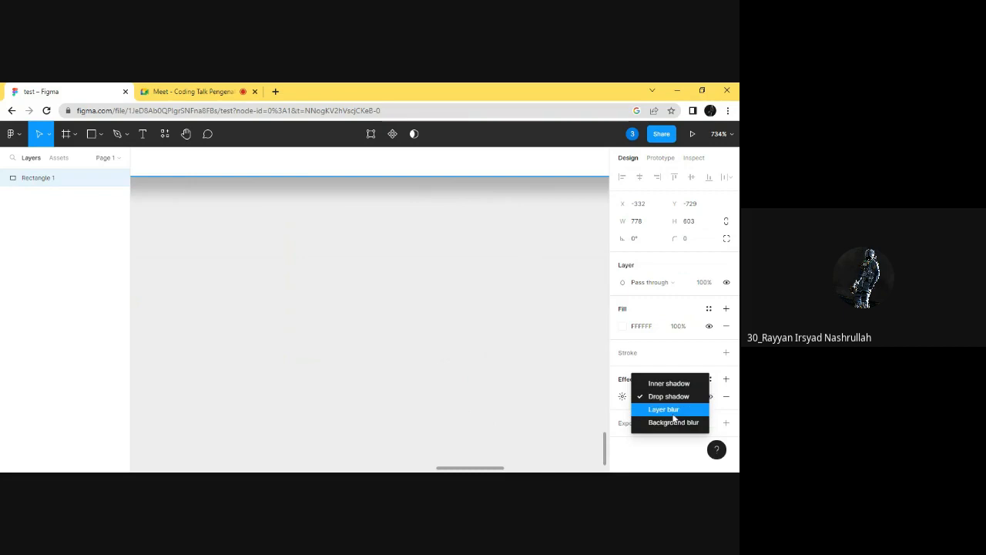
pyautogui.click(679, 388)
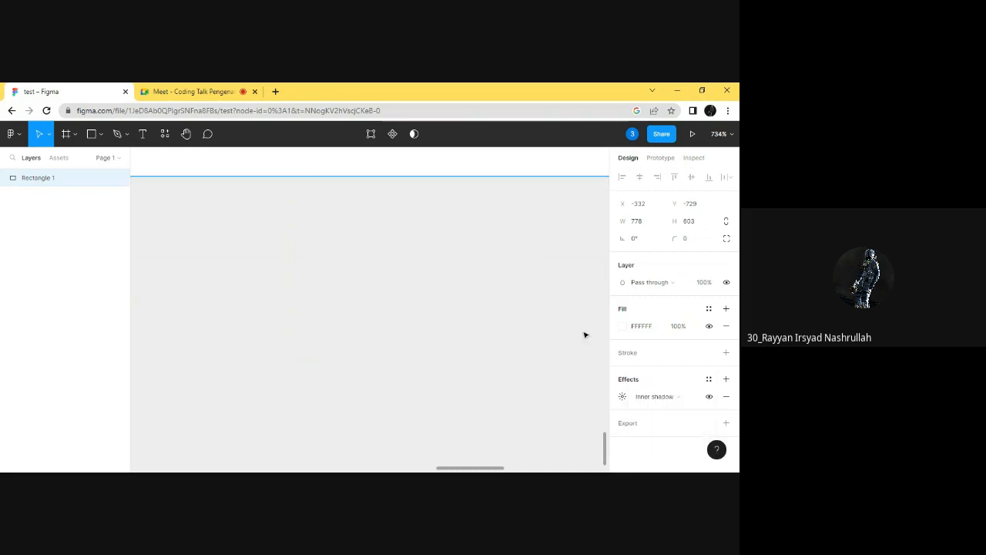
# - Examine the inner shadow along the rectangle's top edge, both from a distance and up close
pyautogui.scroll(-10, 541, 318)
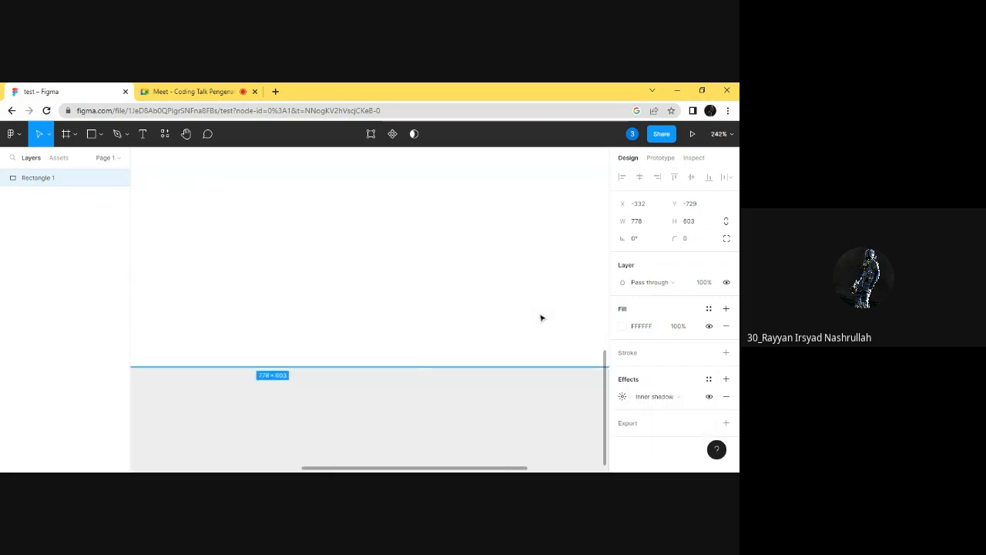
pyautogui.click(497, 156)
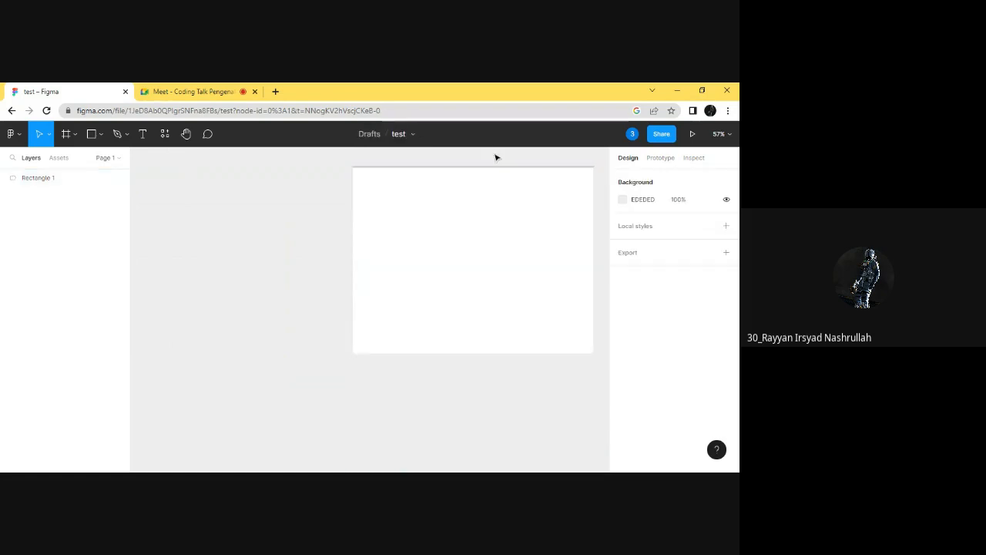
pyautogui.scroll(1, 482, 174)
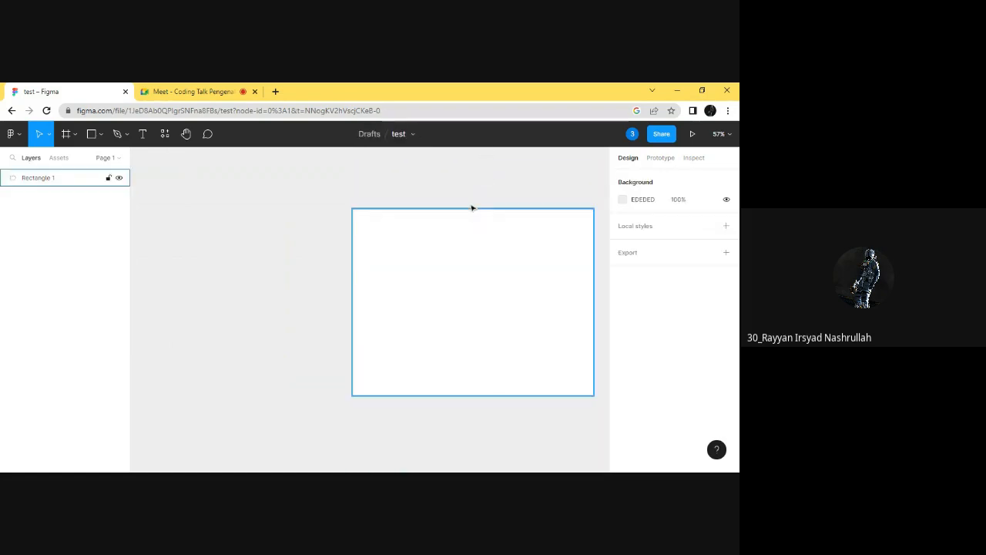
pyautogui.click(493, 249)
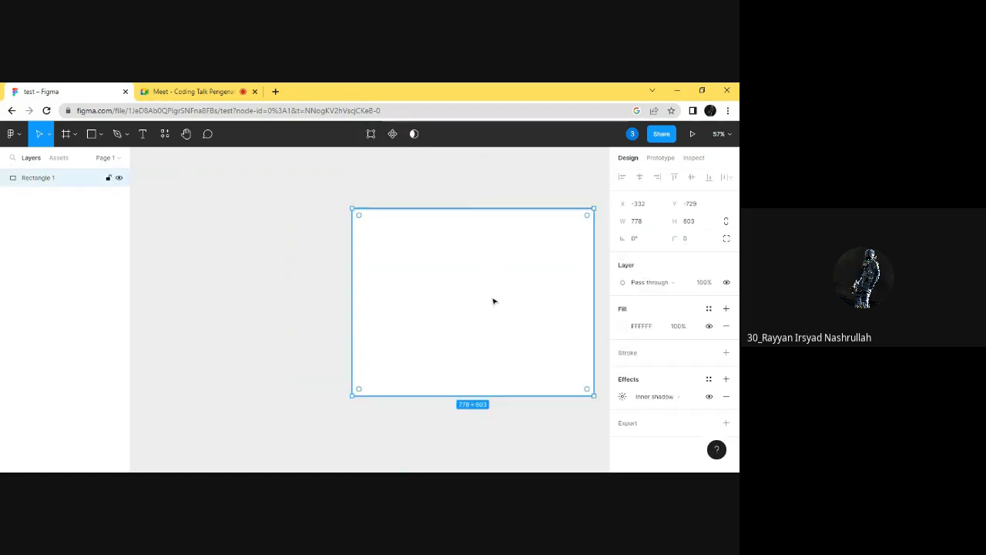
pyautogui.keyDown('ctrl'); pyautogui.scroll(10, 504, 231); pyautogui.keyUp('ctrl')
pyautogui.scroll(2, 503, 228)
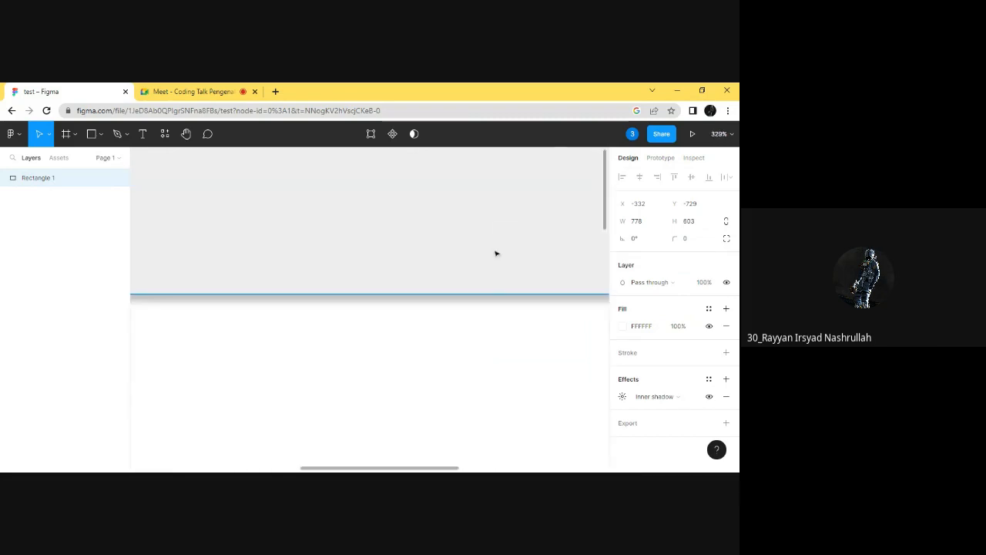
pyautogui.keyDown('ctrl'); pyautogui.scroll(3, 485, 301); pyautogui.keyUp('ctrl')
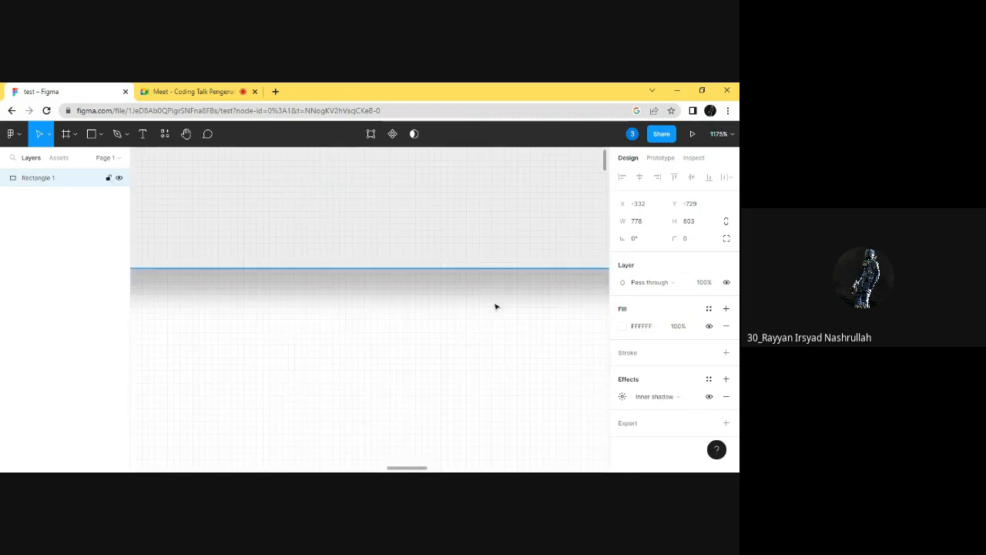
pyautogui.scroll(-3, 464, 345)
pyautogui.scroll(2, 424, 296)
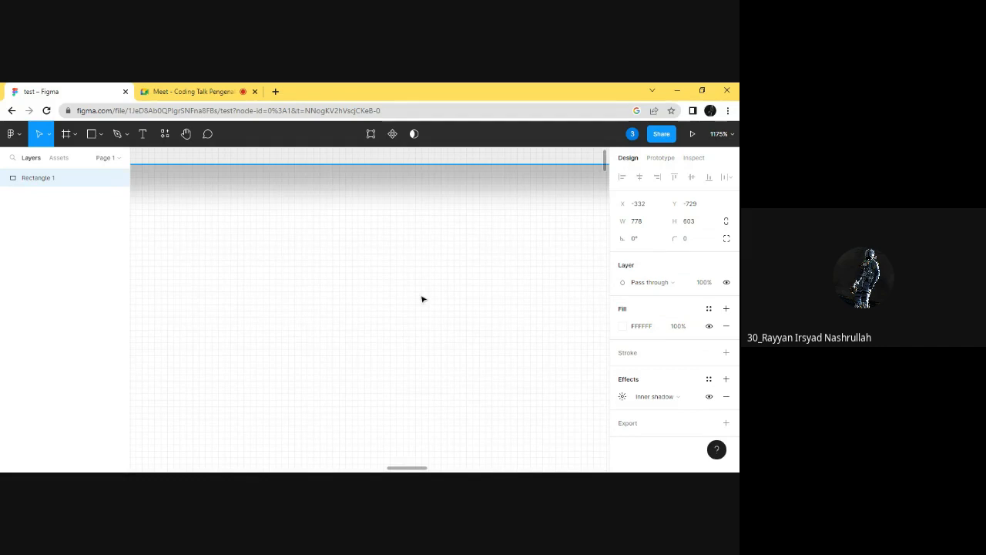
# - Switch the rectangle's effect to Layer blur and check its edges with the shape deselected
pyautogui.click(674, 398)
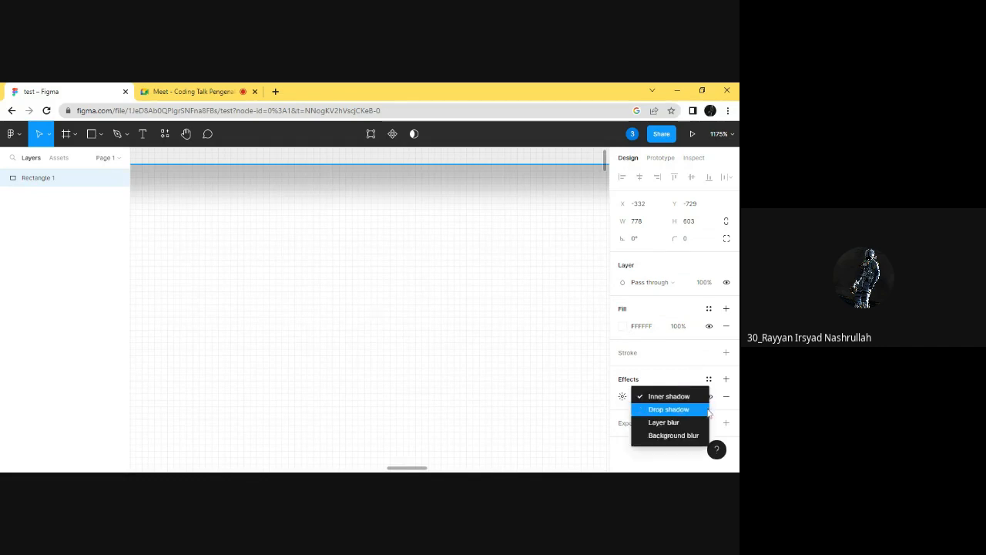
pyautogui.click(691, 424)
pyautogui.scroll(-10, 524, 366)
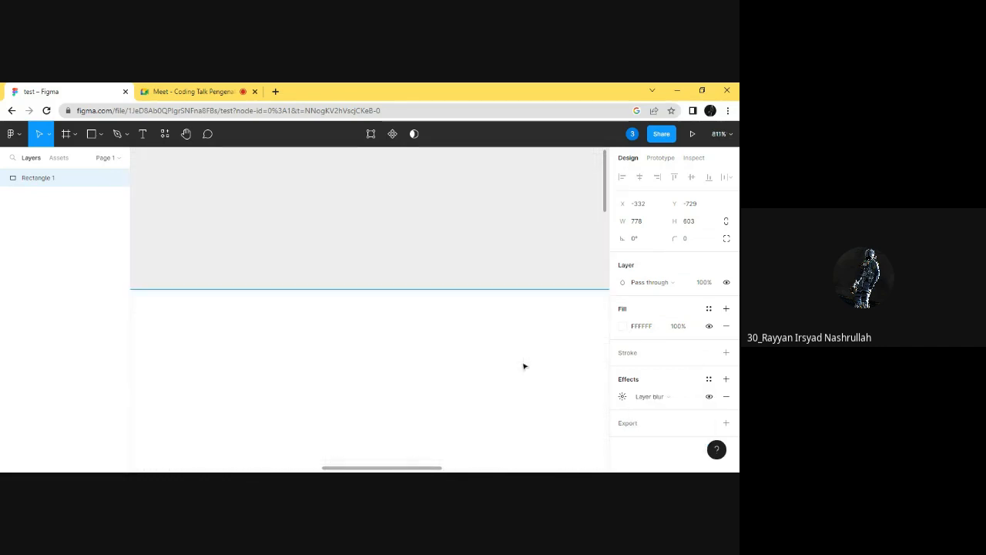
pyautogui.scroll(-4, 525, 366)
pyautogui.click(524, 366)
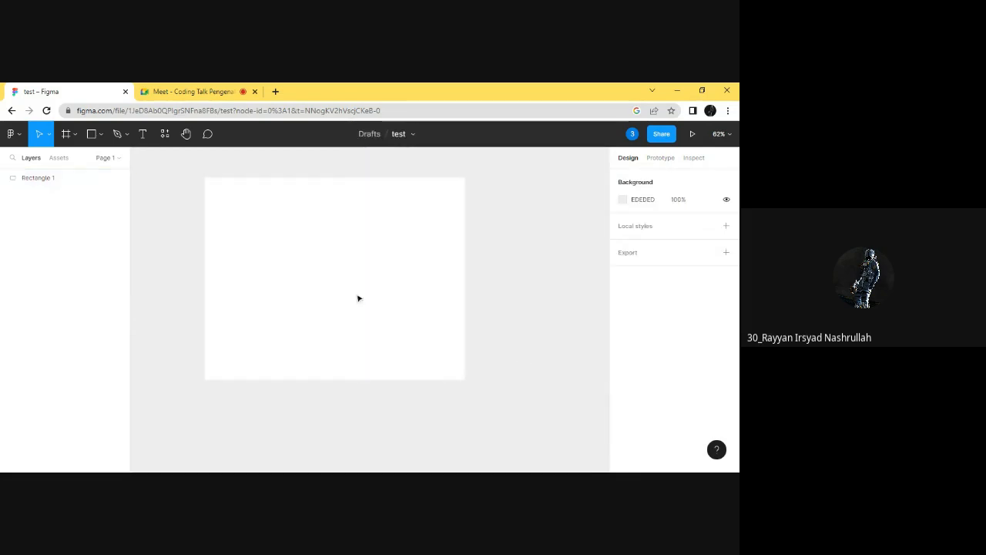
pyautogui.click(358, 298)
pyautogui.click(553, 310)
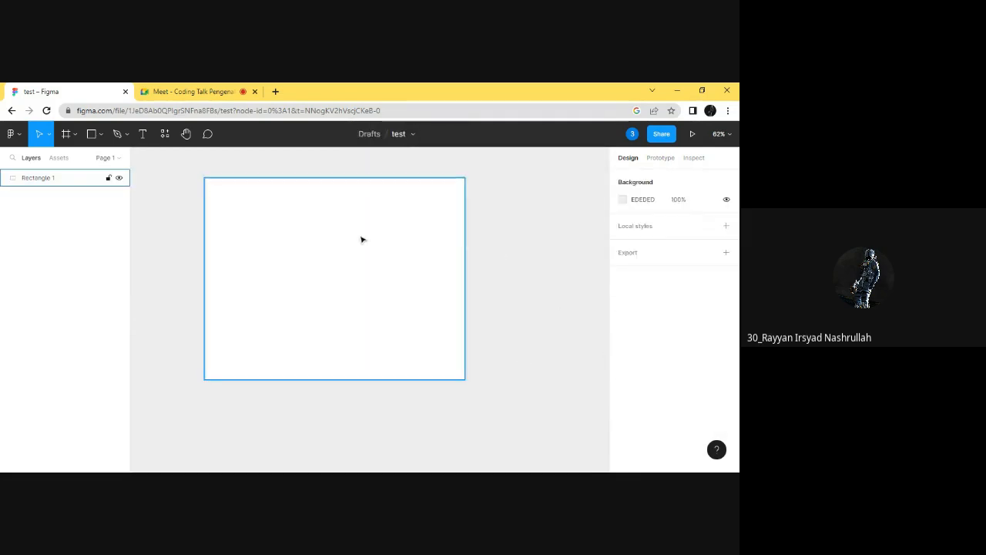
# - View the layer blur's settings and the list of effect types, and toggle the blur off and back on
pyautogui.click(361, 238)
pyautogui.click(622, 396)
pyautogui.click(608, 367)
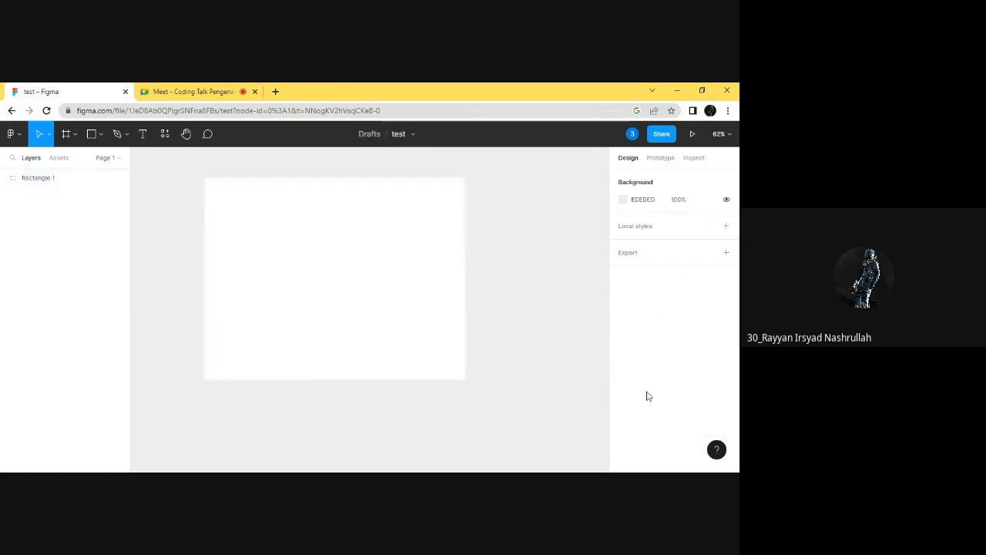
pyautogui.click(385, 260)
pyautogui.click(653, 397)
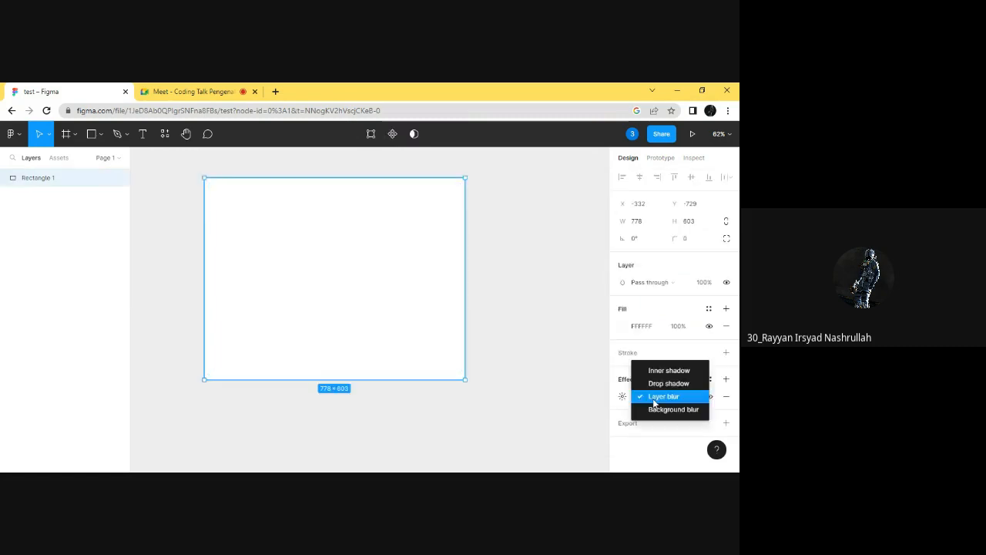
pyautogui.click(614, 402)
pyautogui.click(710, 397)
pyautogui.click(709, 397)
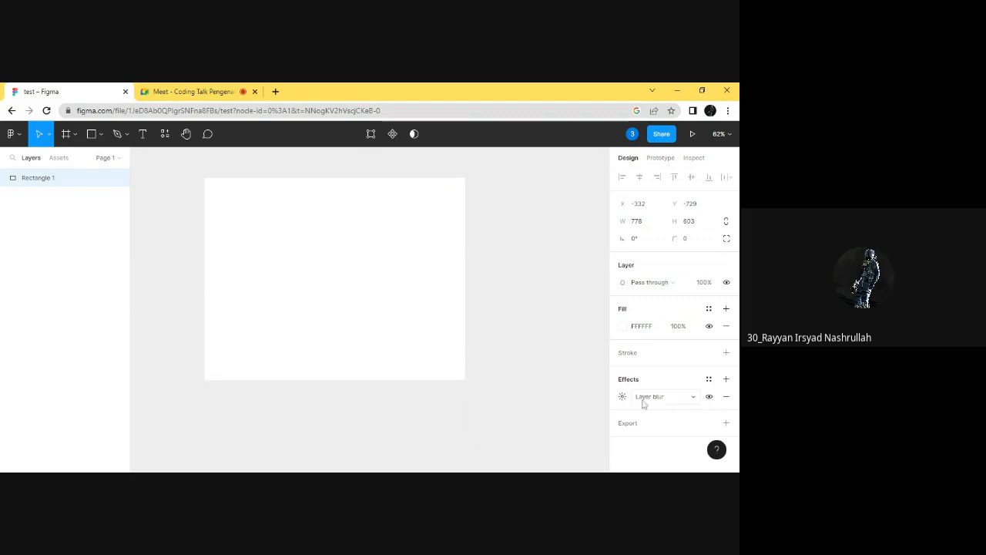
# - Try Background blur and Inner shadow on the rectangle, viewing the inner shadow's settings
pyautogui.click(640, 401)
pyautogui.click(671, 410)
pyautogui.click(666, 399)
pyautogui.click(653, 356)
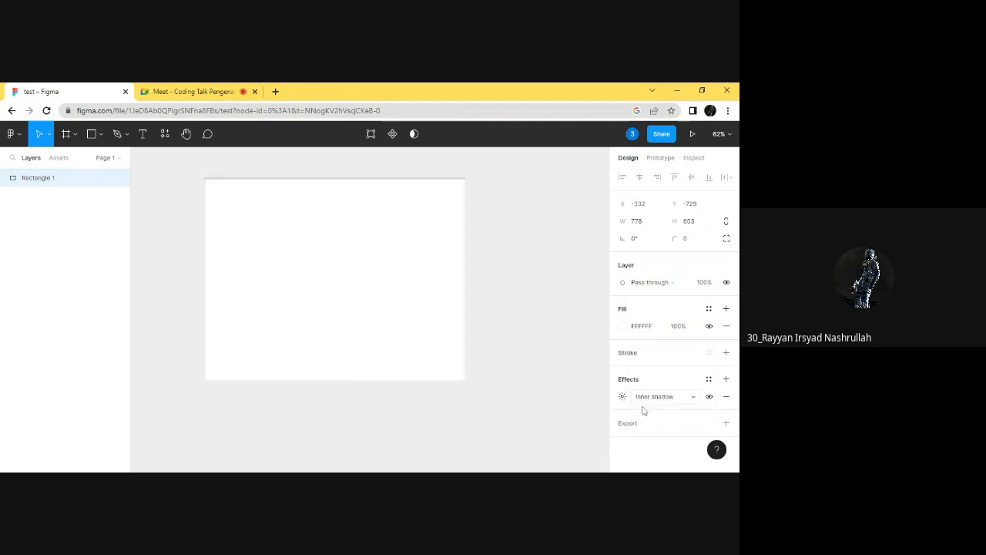
pyautogui.click(623, 396)
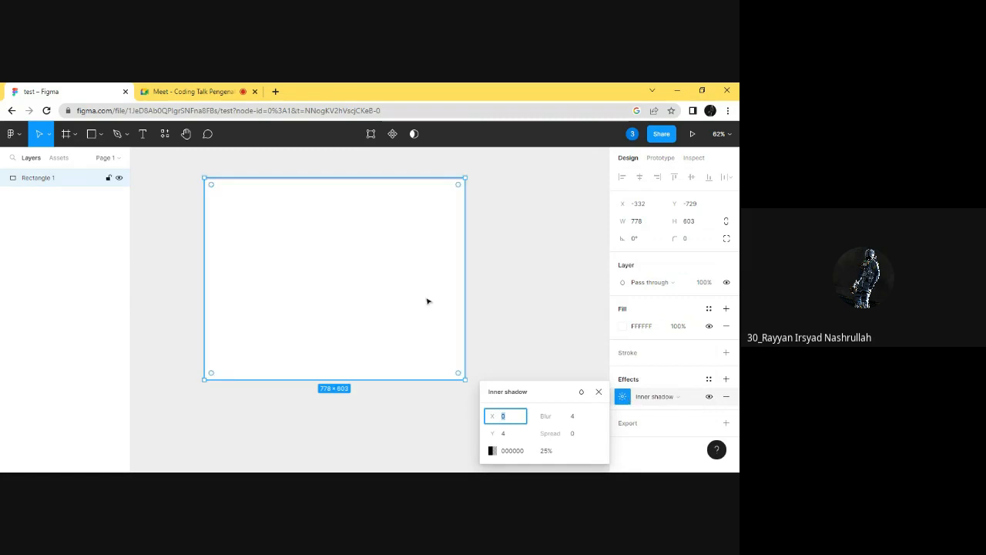
pyautogui.press('Escape')
# - Change the rectangle's effect to Drop shadow and open the shadow's settings
pyautogui.click(400, 218)
pyautogui.click(656, 396)
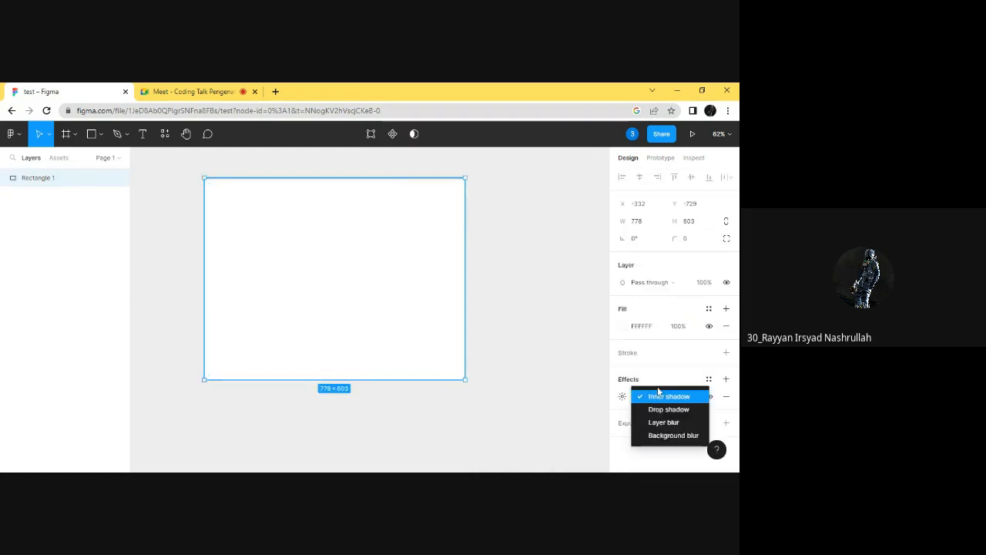
pyautogui.click(665, 414)
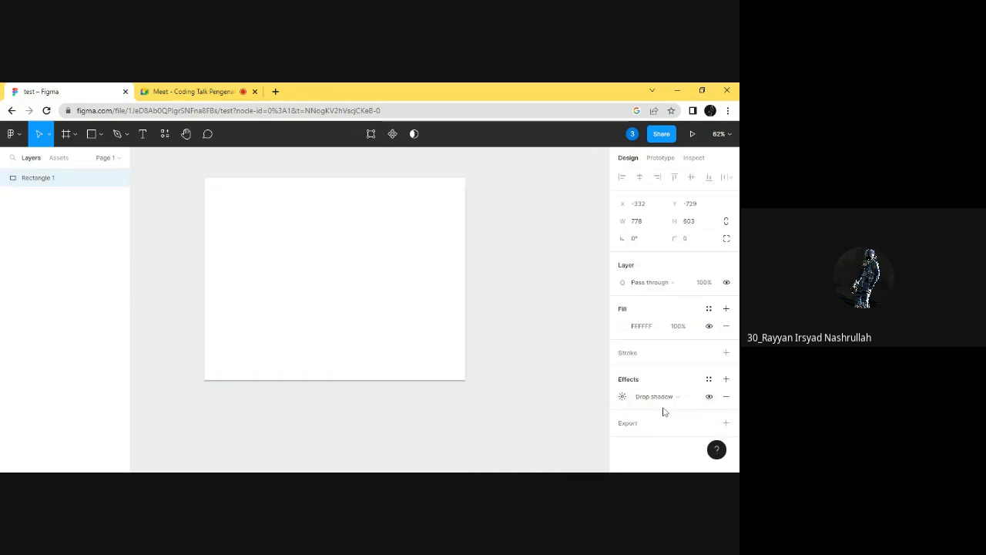
pyautogui.click(487, 337)
pyautogui.click(455, 347)
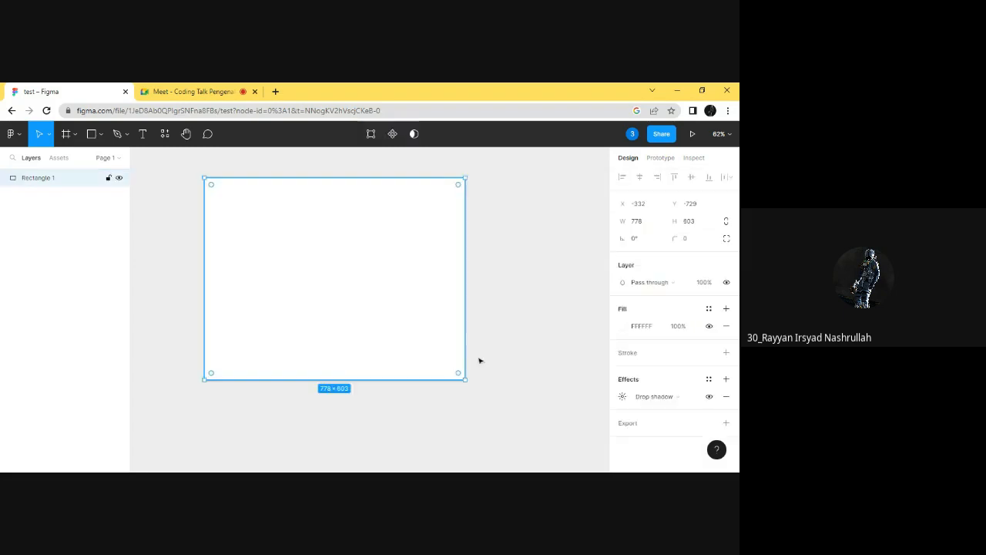
pyautogui.click(623, 397)
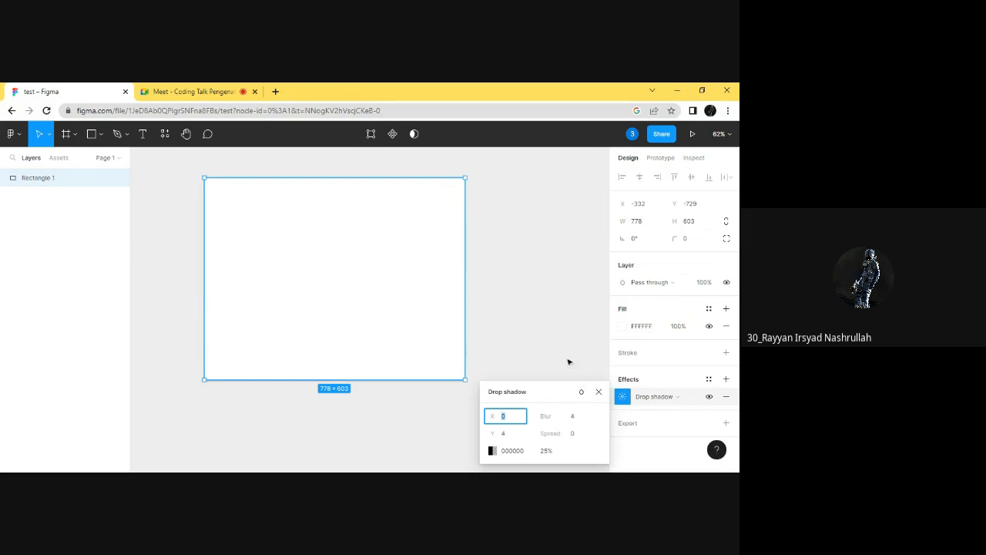
# - Set the drop shadow's Y offset to 0 and check the rectangle's edges with the shape deselected
pyautogui.scroll(-1, 293, 398)
pyautogui.scroll(-3, 412, 394)
pyautogui.scroll(3, 297, 363)
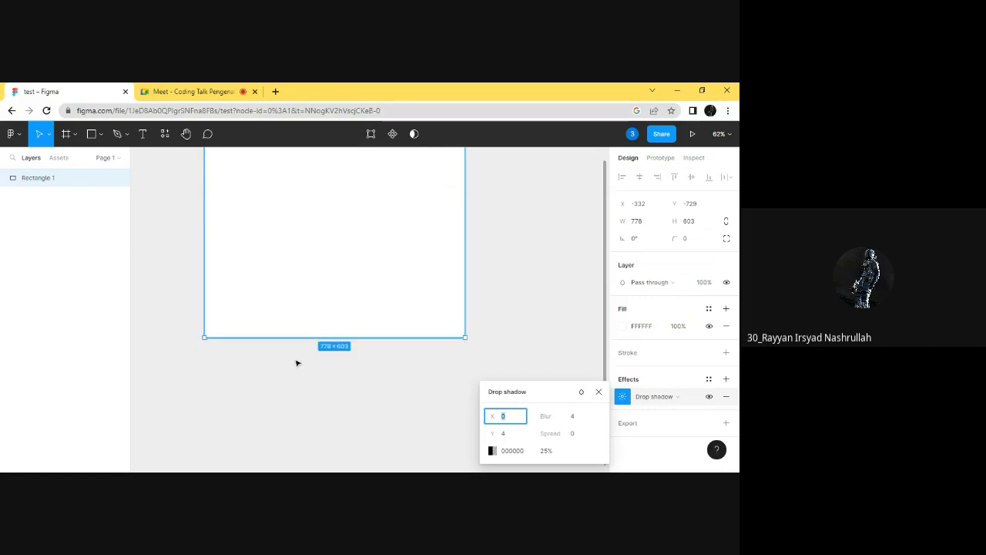
pyautogui.scroll(1, 470, 435)
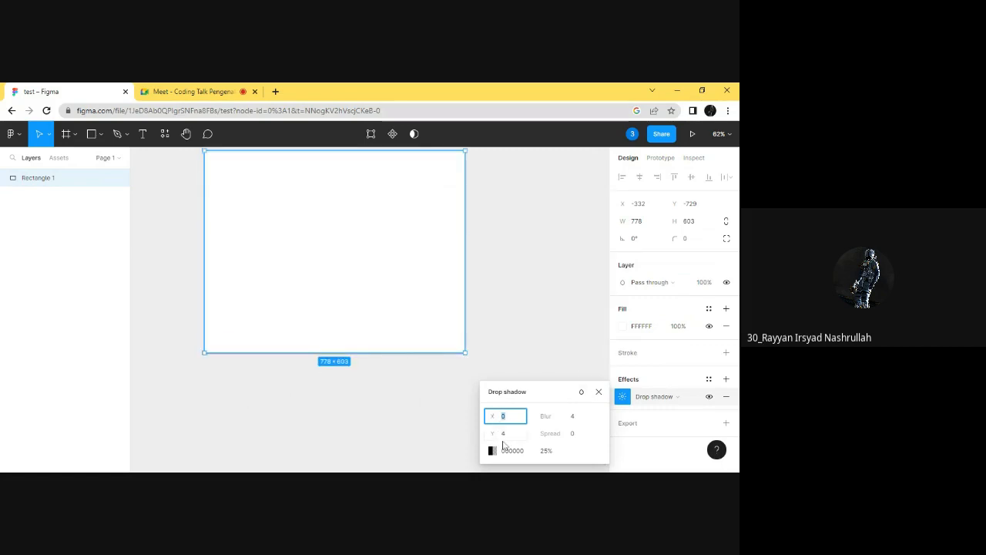
pyautogui.click(514, 439)
pyautogui.press('BackSpace')
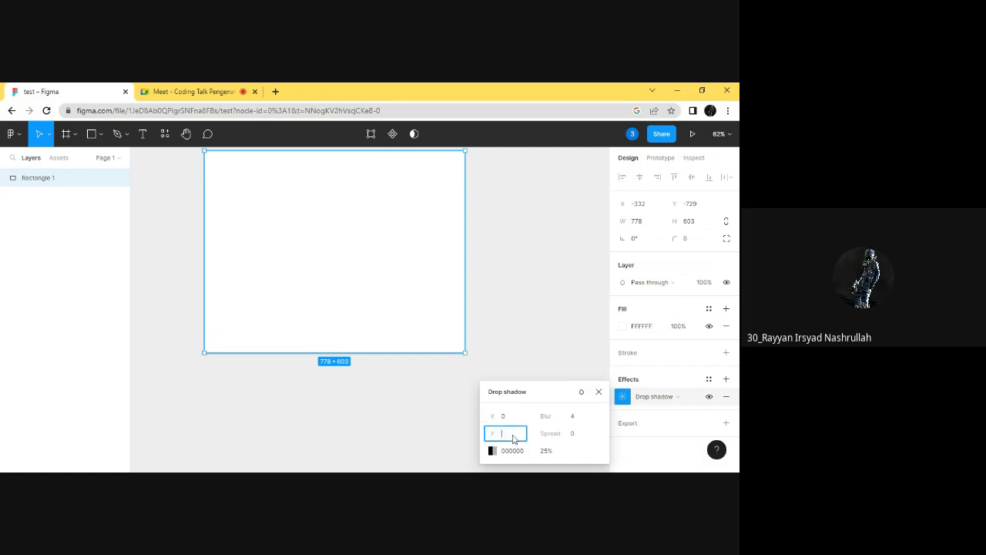
pyautogui.click(410, 380)
pyautogui.scroll(3, 396, 354)
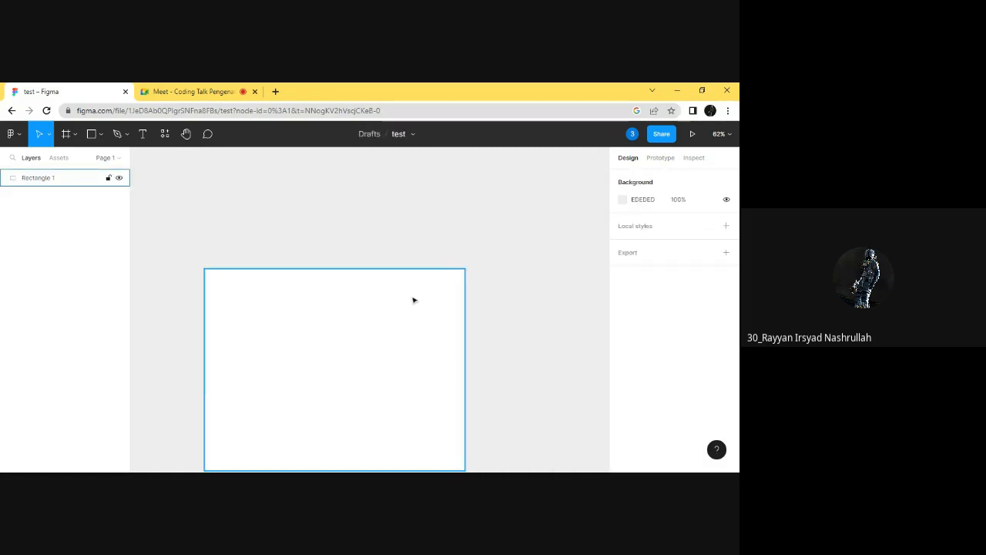
pyautogui.scroll(-1, 370, 273)
# - Set the rectangle's drop shadow X offset to 13 and deselect the shape
pyautogui.click(366, 315)
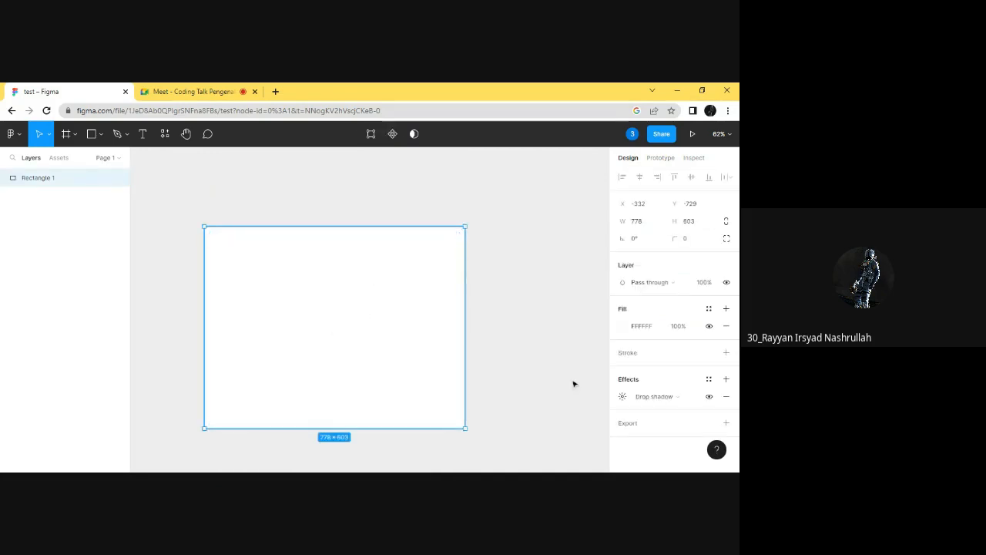
pyautogui.click(622, 397)
pyautogui.click(623, 396)
pyautogui.click(623, 396)
pyautogui.click(503, 416)
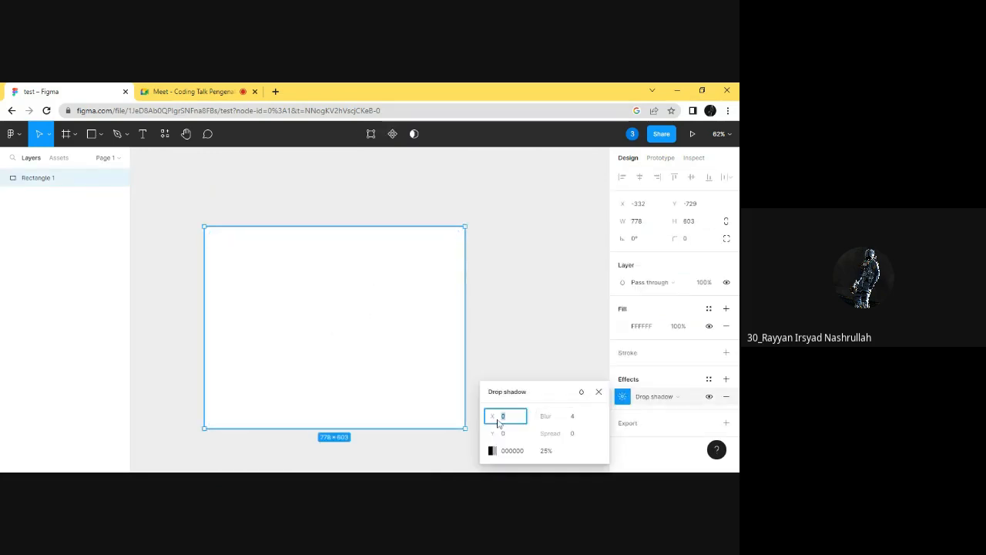
pyautogui.moveTo(490, 416); pyautogui.dragTo(500, 416)
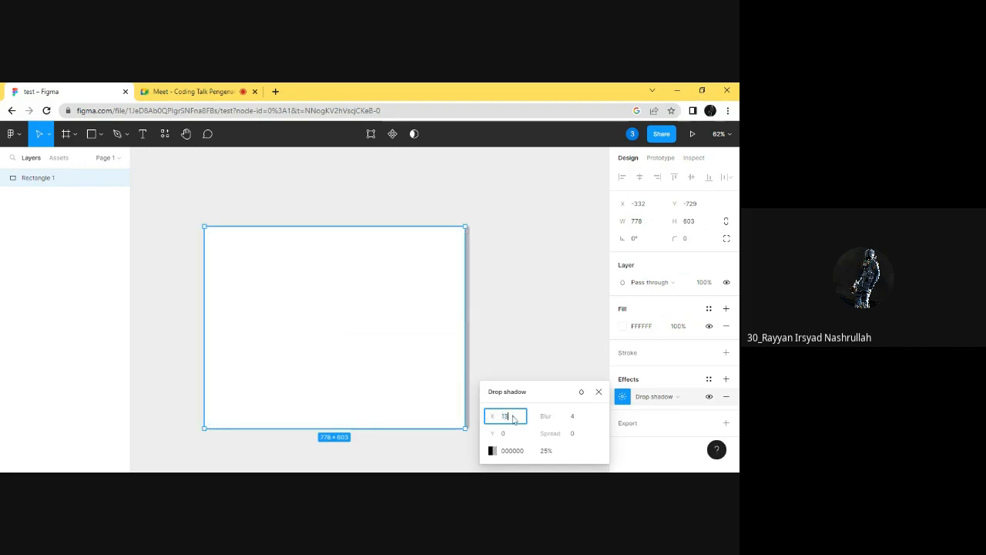
pyautogui.scroll(-1, 480, 270)
pyautogui.click(493, 227)
# - Set the drop shadow's X offset to -13 and view the shadow with the rectangle deselected
pyautogui.click(360, 208)
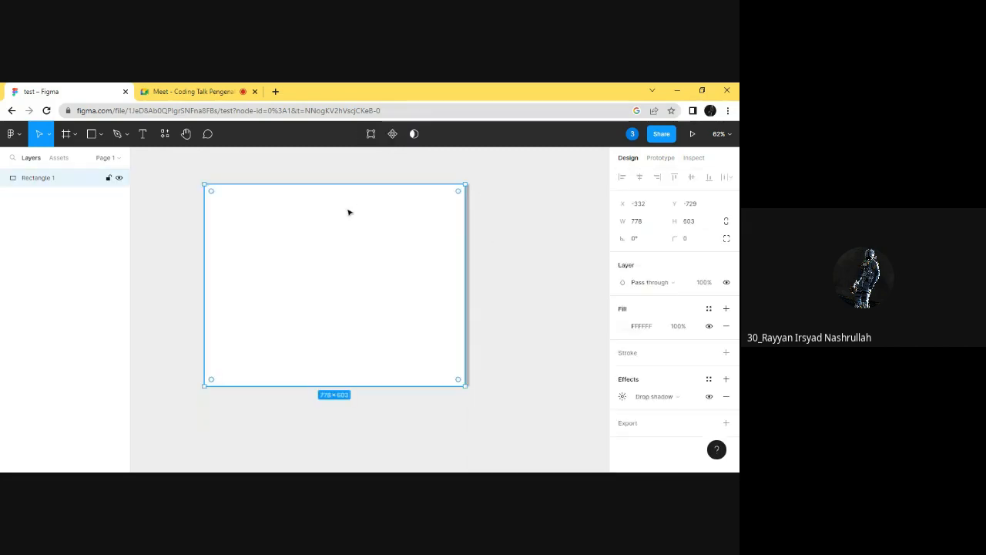
pyautogui.click(624, 398)
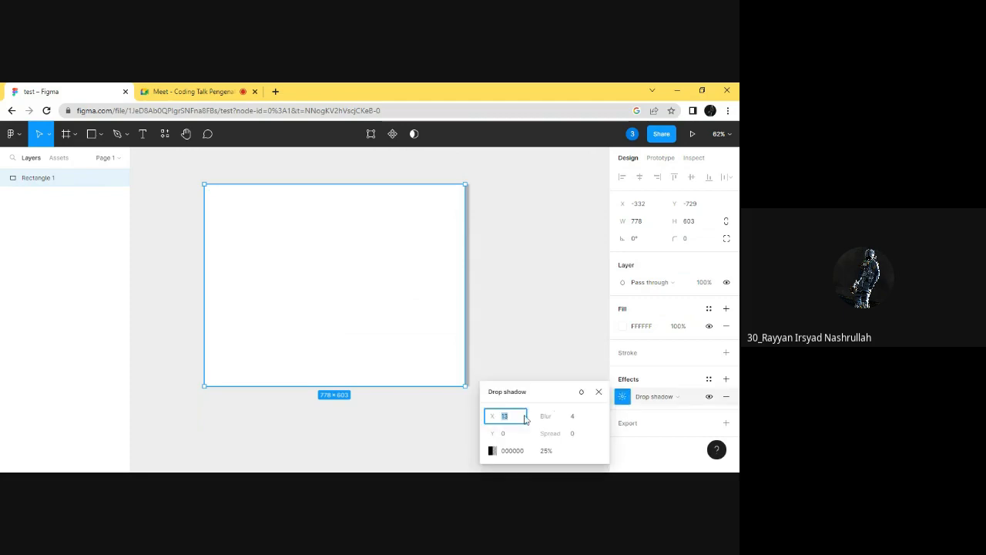
pyautogui.click(525, 419)
pyautogui.press('Return')
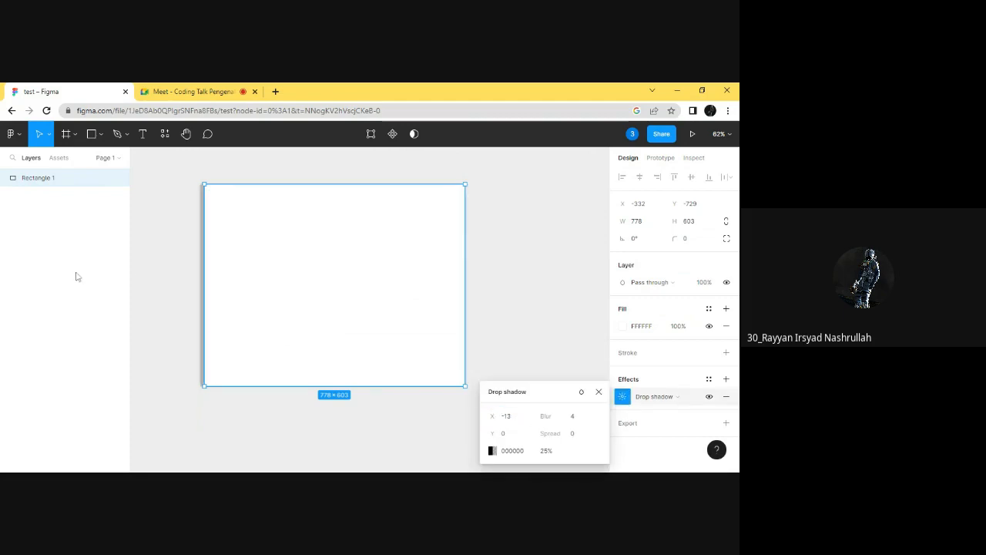
pyautogui.click(162, 267)
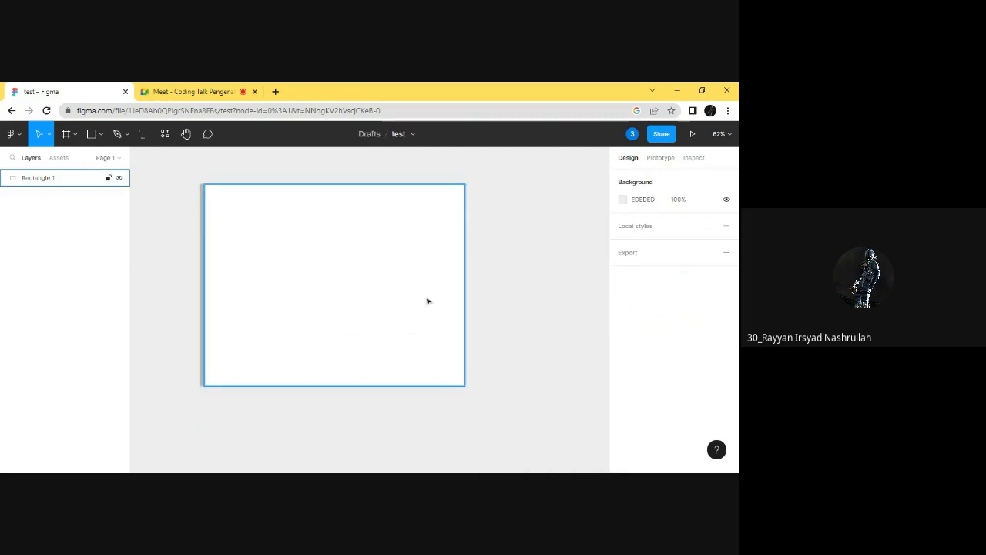
pyautogui.scroll(3, 331, 297)
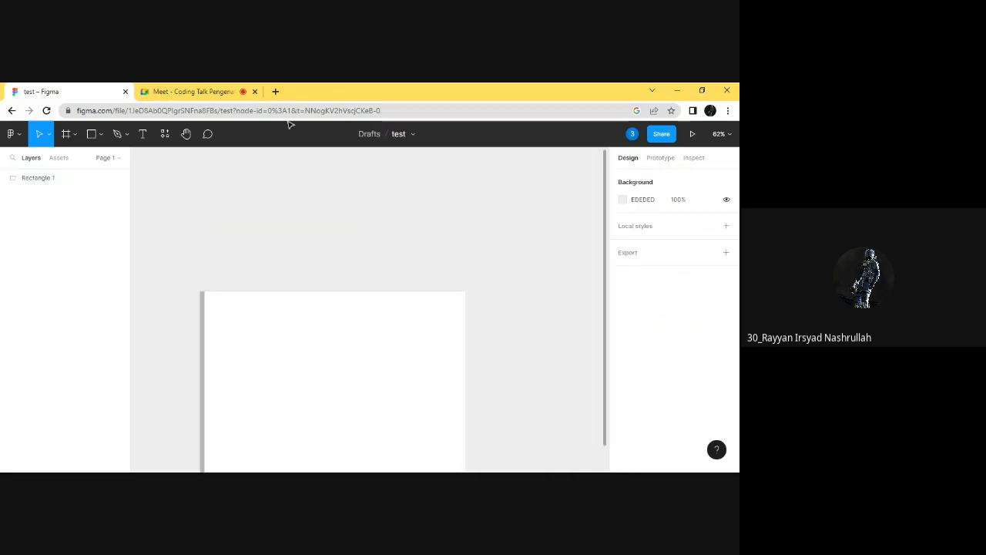
pyautogui.scroll(-4, 286, 134)
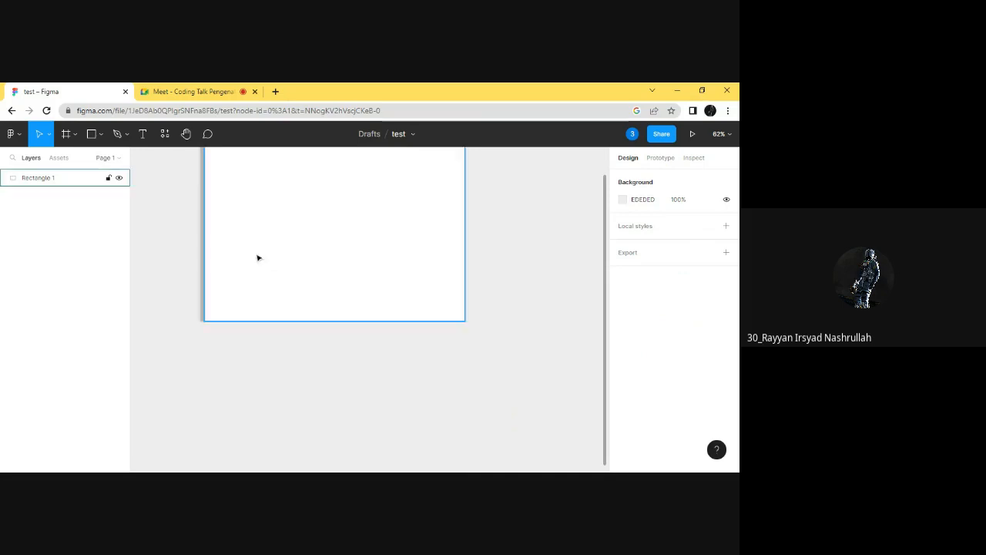
# - Set the rectangle's drop shadow offsets to X 0 and Y -14, and deselect the shape
pyautogui.click(291, 203)
pyautogui.click(622, 397)
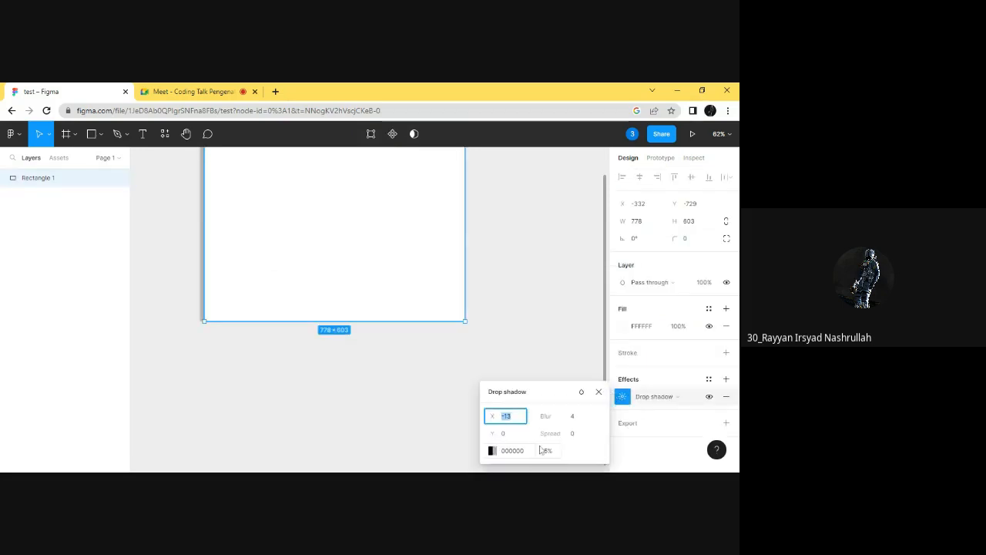
pyautogui.write('0')
pyautogui.click(521, 435)
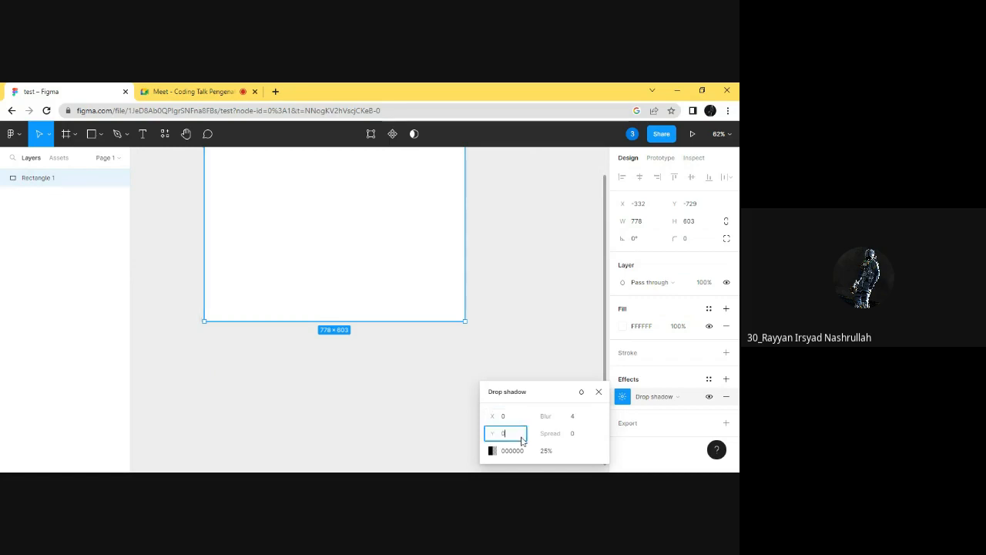
pyautogui.write('-13')
pyautogui.press('Return')
pyautogui.scroll(3, 483, 292)
pyautogui.click(482, 292)
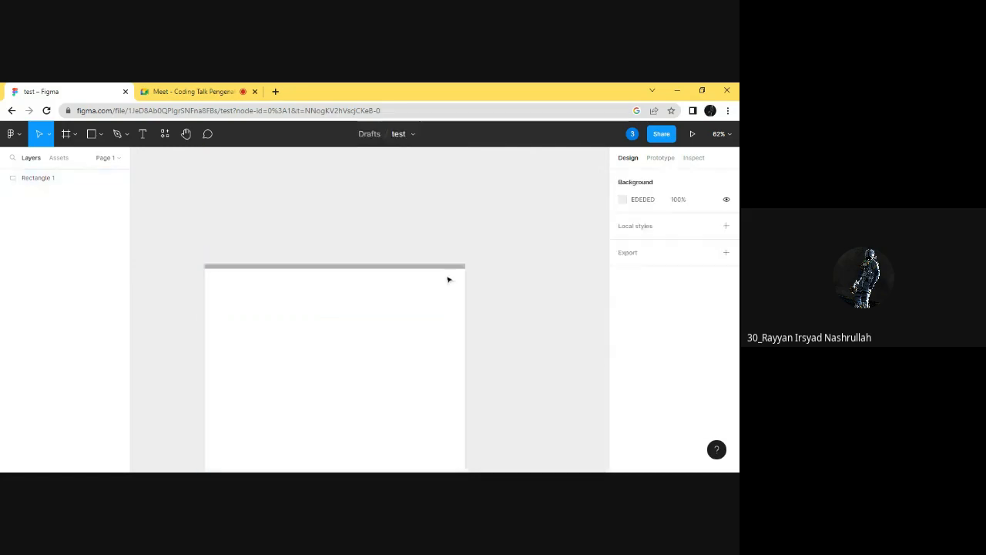
# - Set the drop shadow's blur to 5 and inspect the shadow's edge up close with the rectangle deselected
pyautogui.click(443, 293)
pyautogui.click(623, 396)
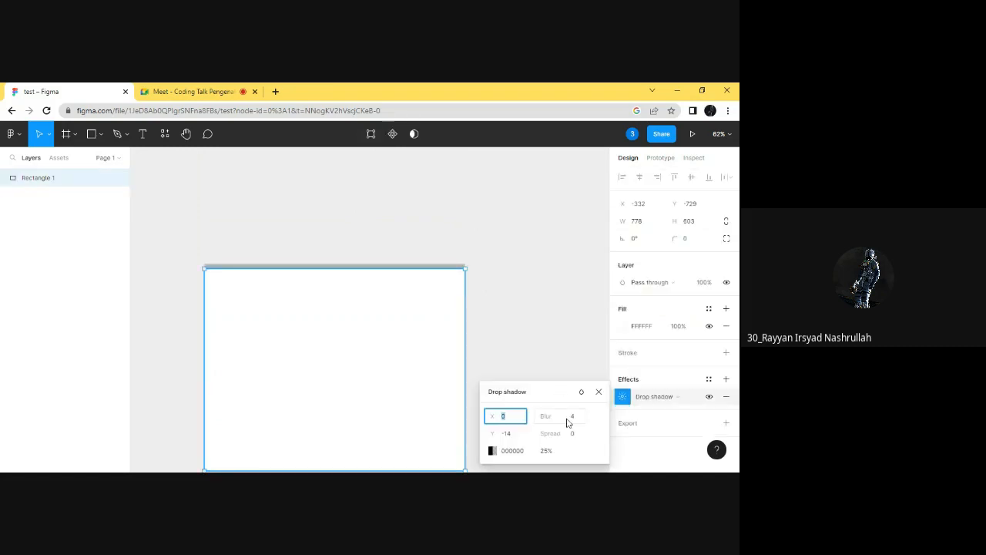
pyautogui.click(538, 342)
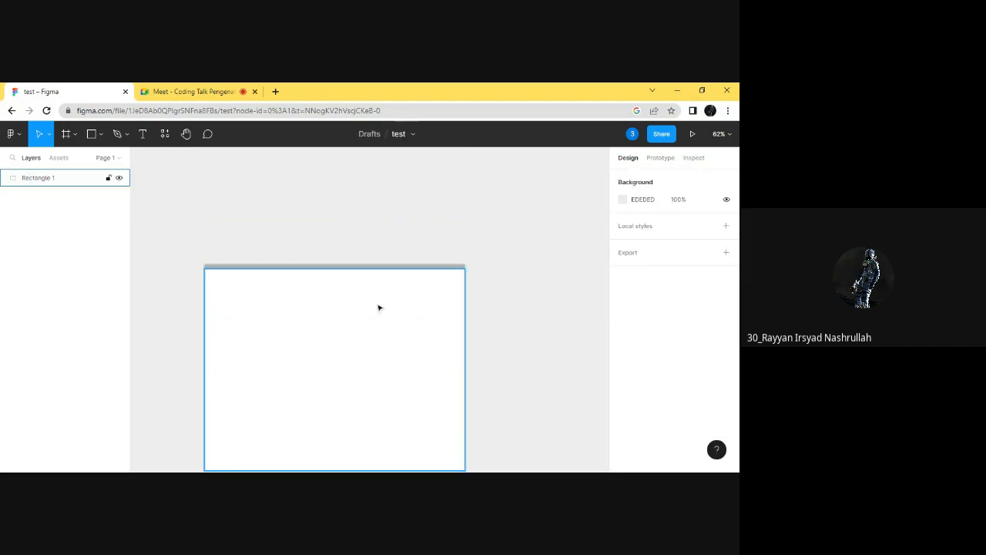
pyautogui.click(396, 298)
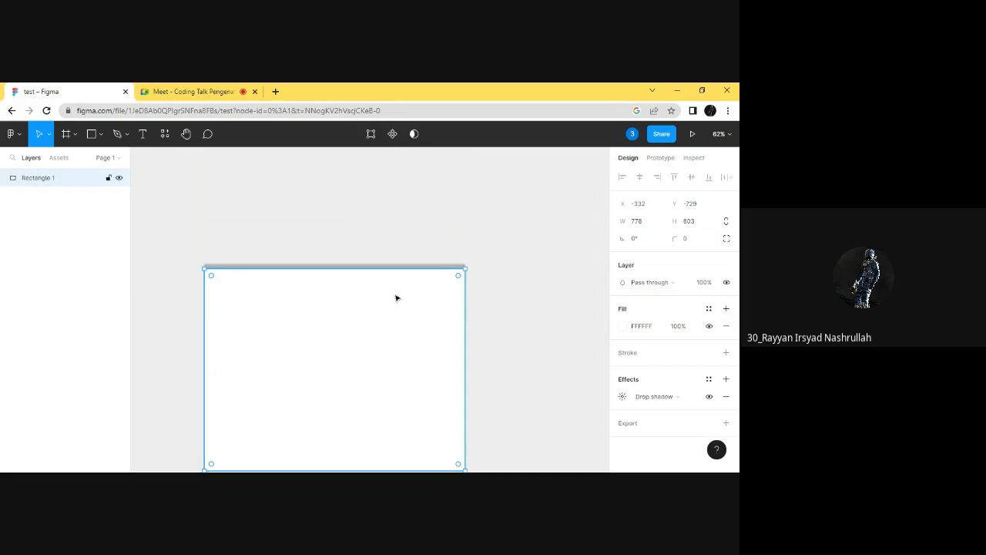
pyautogui.click(622, 396)
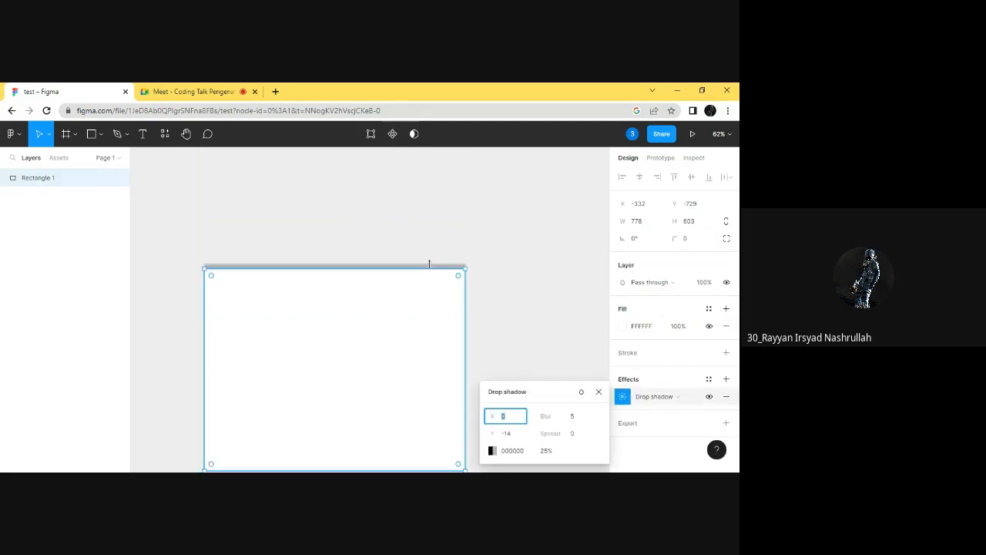
pyautogui.click(428, 227)
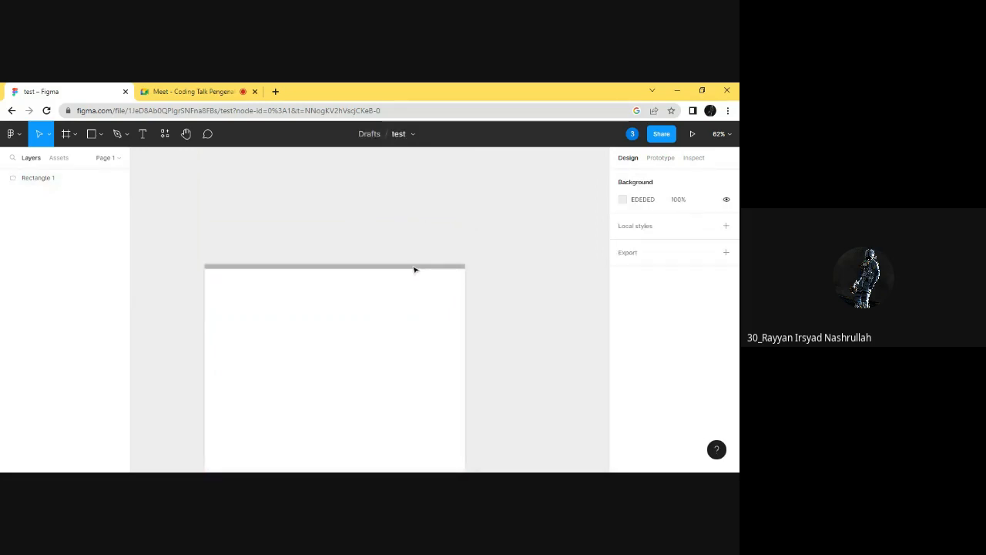
pyautogui.scroll(3, 414, 270)
pyautogui.hscroll(-3, 385, 336)
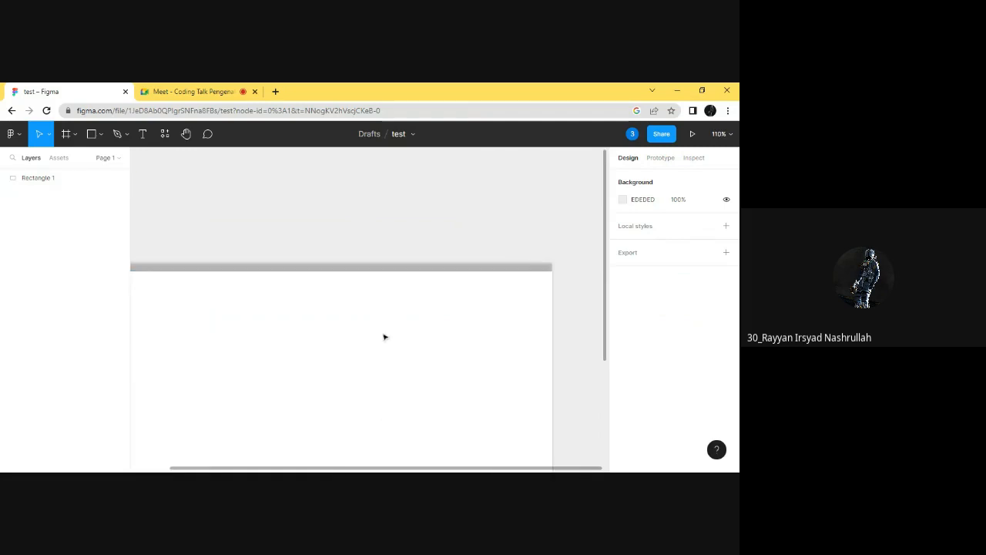
# - Set the opacity of the rectangle's drop shadow colour to 100%
pyautogui.click(385, 336)
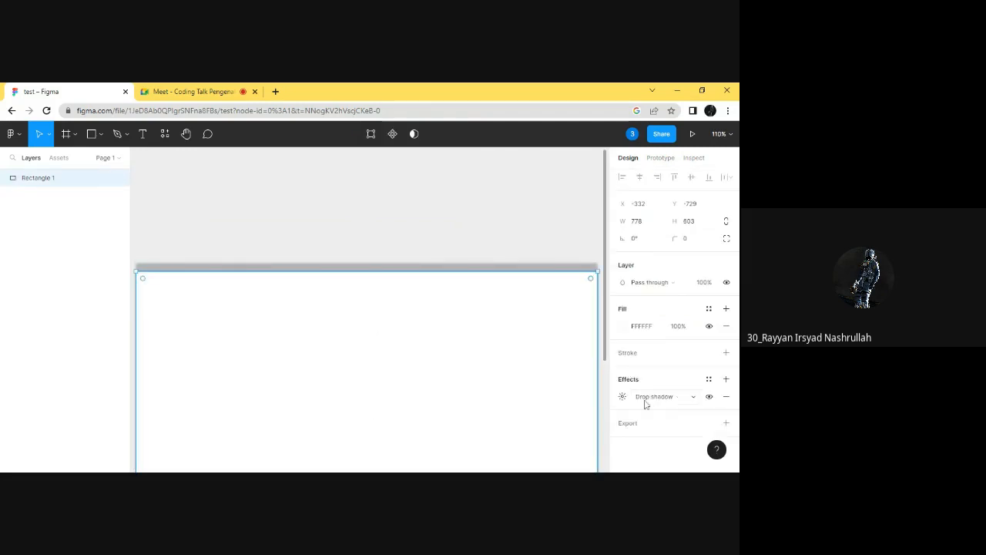
pyautogui.click(623, 397)
pyautogui.click(546, 451)
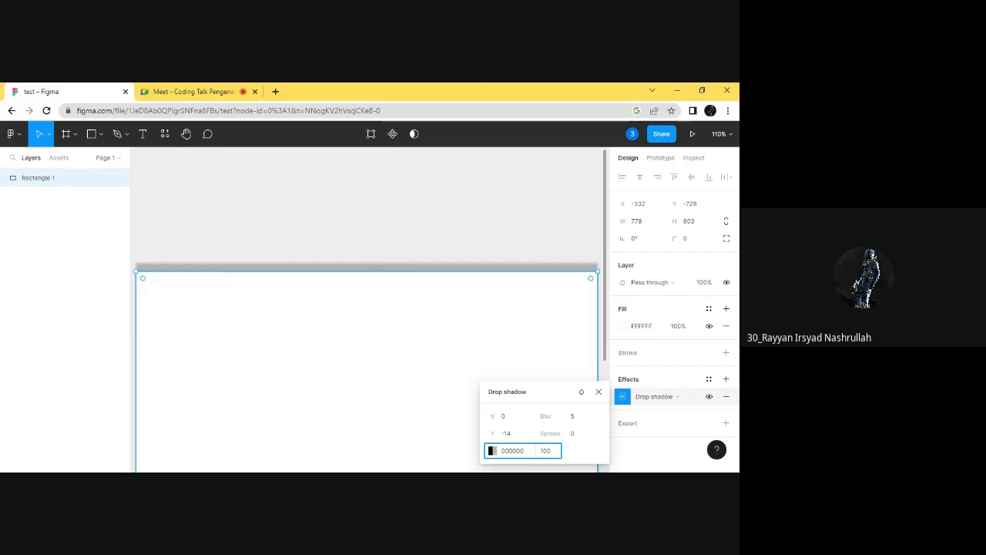
pyautogui.press('Return')
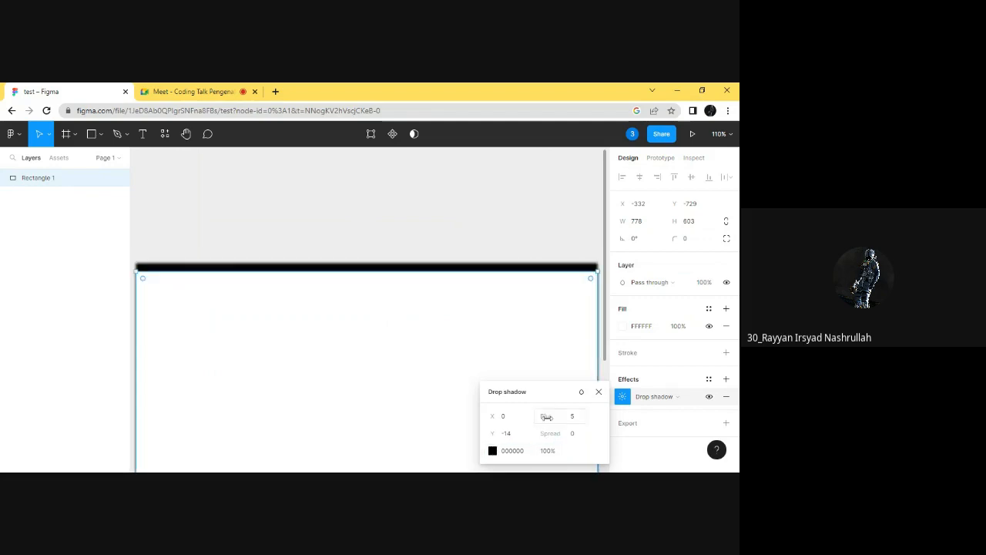
# - Try drop shadow blur values of 18 and 0, viewing each with the rectangle deselected
pyautogui.moveTo(544, 416); pyautogui.dragTo(684, 431)
pyautogui.click(400, 233)
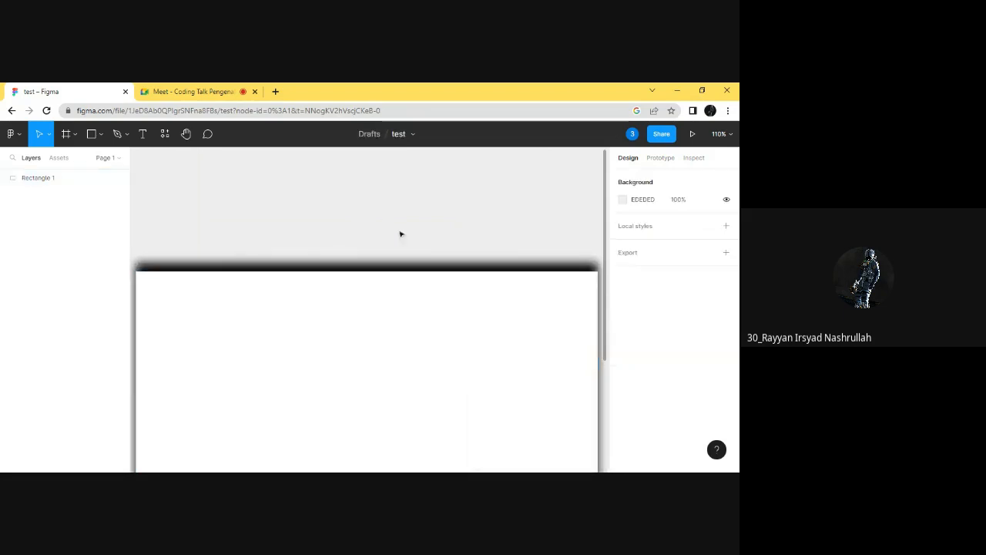
pyautogui.click(531, 323)
pyautogui.click(623, 396)
pyautogui.click(583, 420)
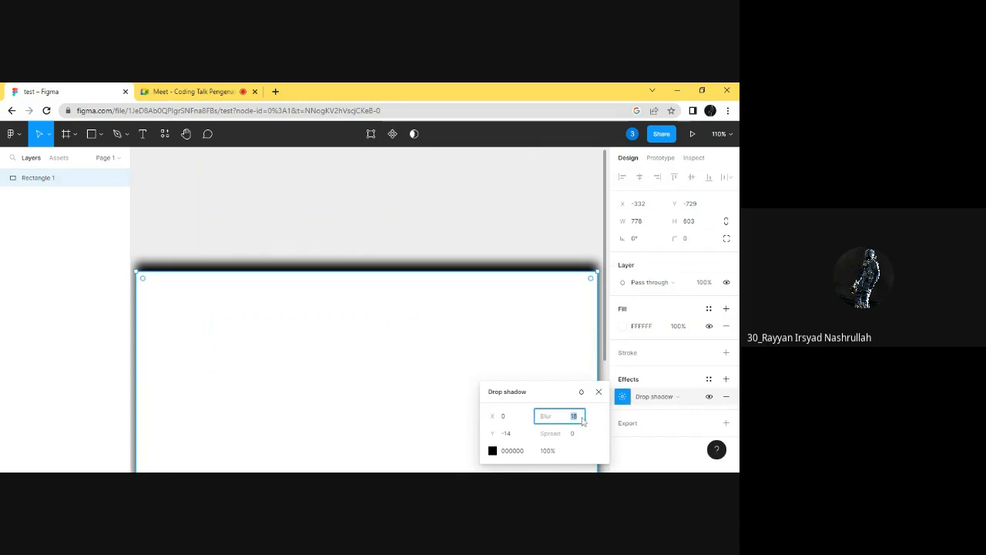
pyautogui.write('0')
pyautogui.click(495, 264)
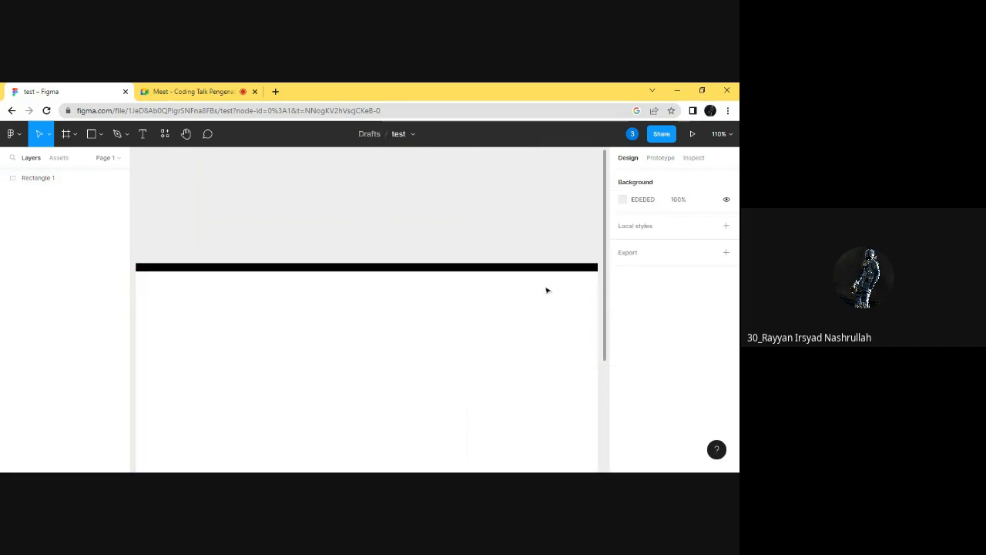
# - Set the rectangle's drop shadow blur to 50 and deselect the shape
pyautogui.click(574, 316)
pyautogui.click(623, 397)
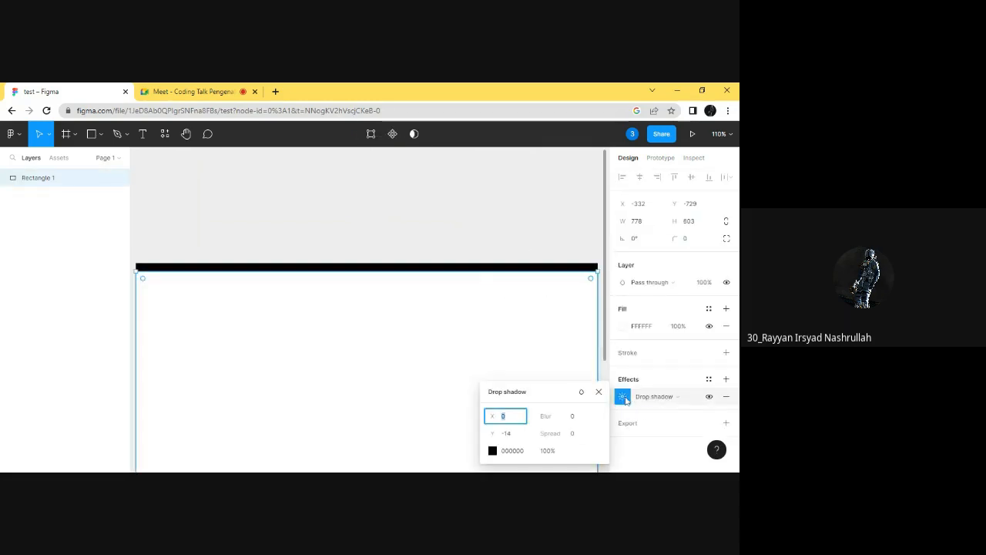
pyautogui.click(574, 422)
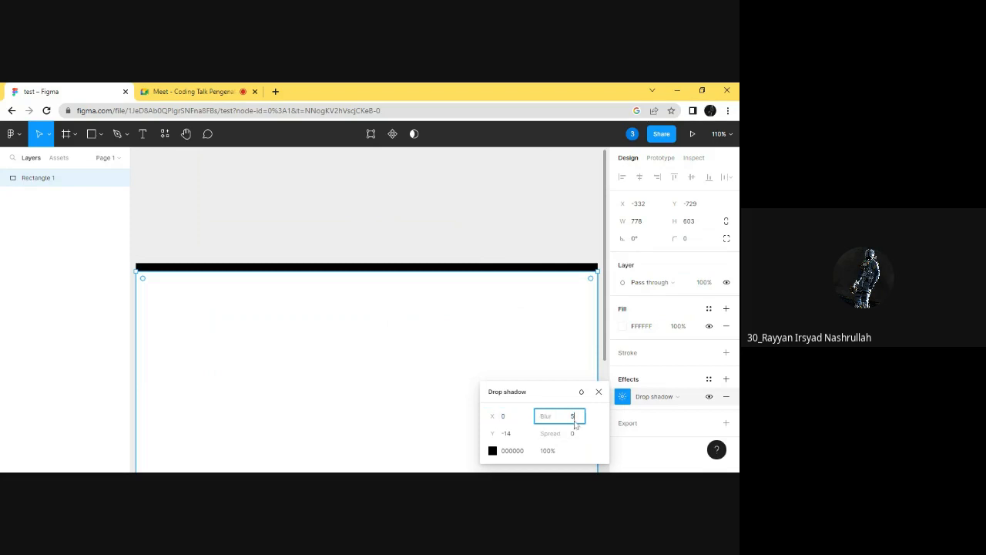
pyautogui.press('Return')
pyautogui.click(461, 261)
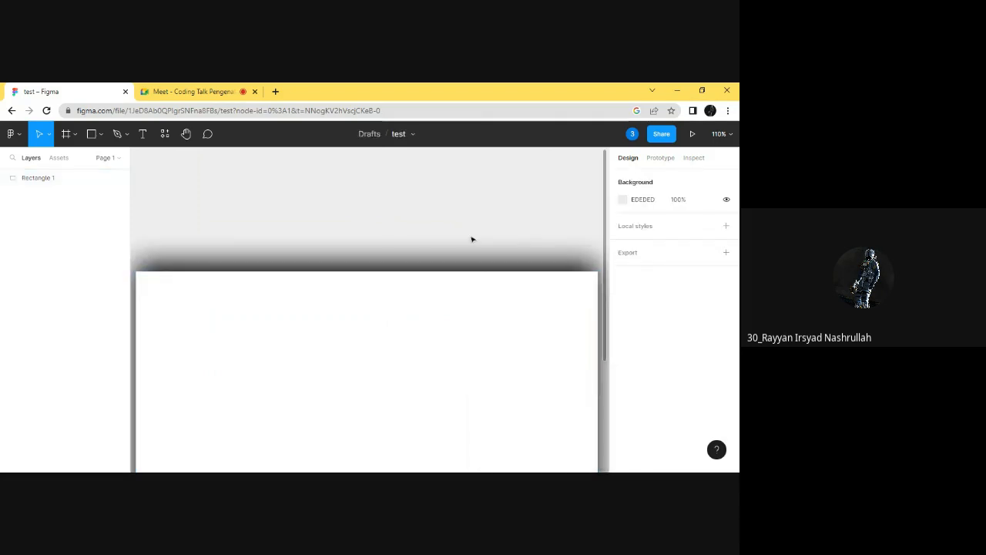
# - Increase the drop shadow's spread to 142, view the whole shadow with the rectangle deselected, and reopen the shadow's settings
pyautogui.click(532, 308)
pyautogui.click(622, 396)
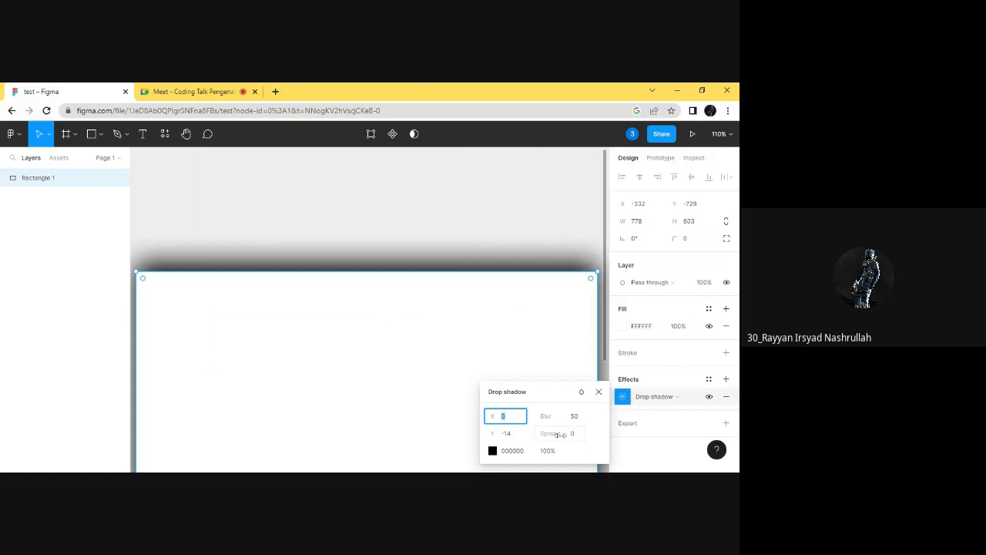
pyautogui.moveTo(545, 434); pyautogui.dragTo(702, 417)
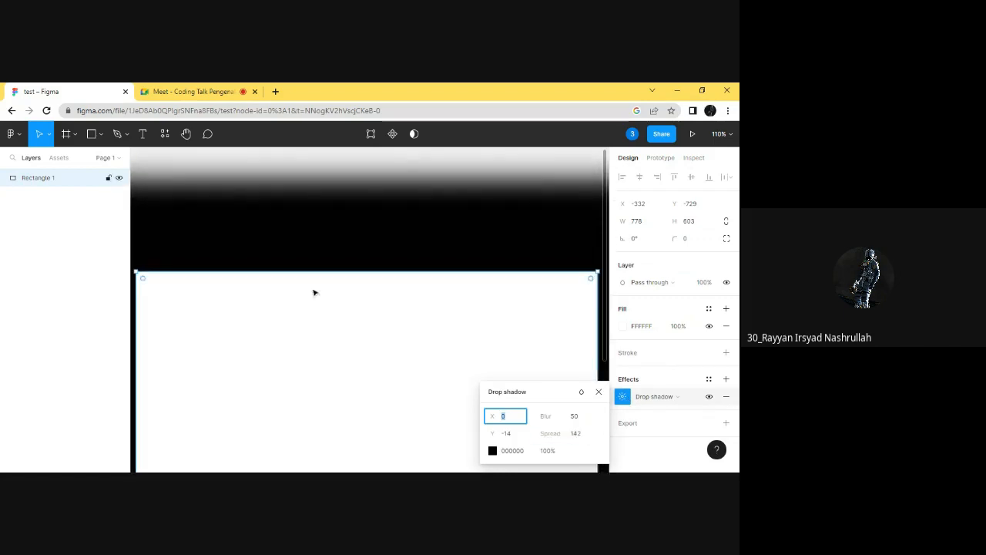
pyautogui.click(401, 251)
pyautogui.scroll(-5, 467, 292)
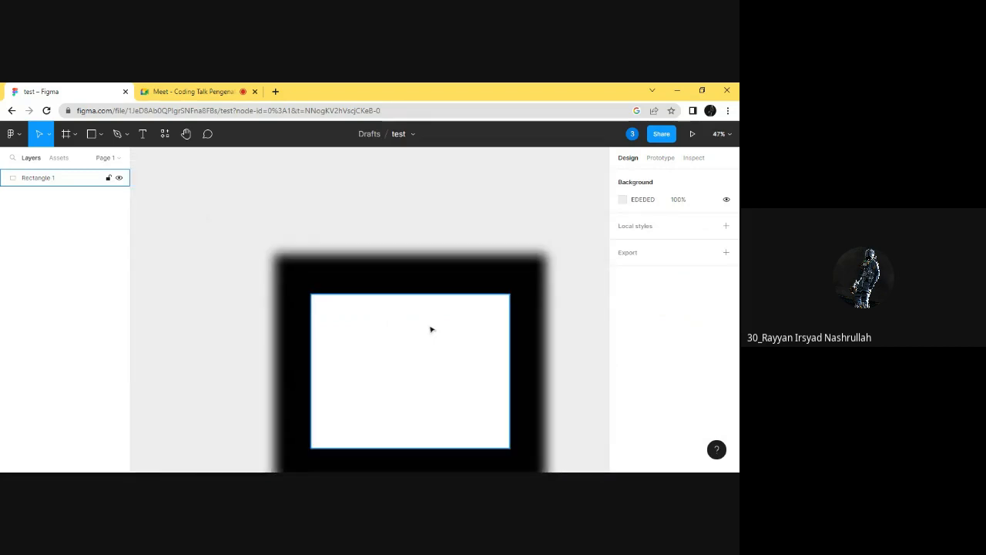
pyautogui.click(433, 301)
pyautogui.click(624, 398)
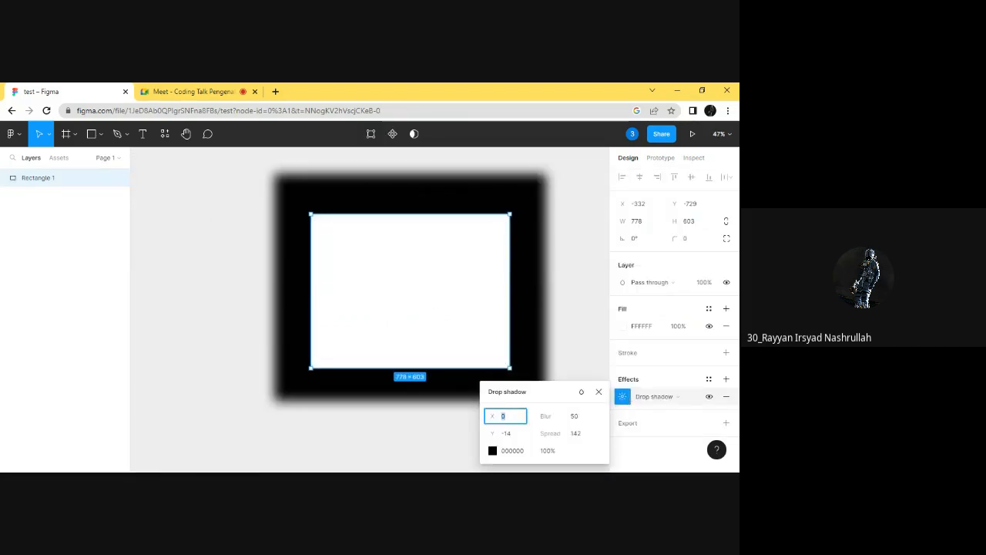
# - Try drop shadow spread values of 0 and 192 on the rectangle, and return the spread to 0
pyautogui.click(579, 440)
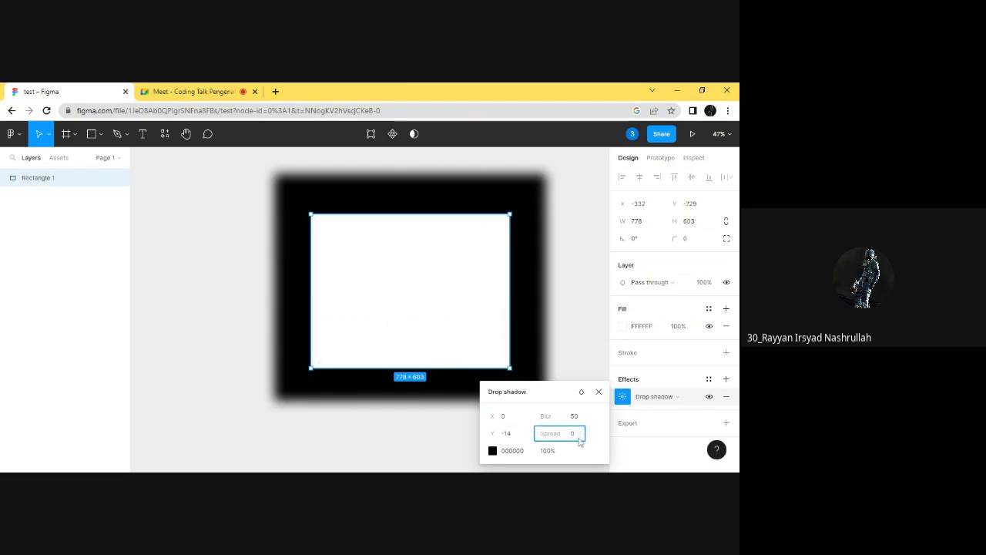
pyautogui.press('Return')
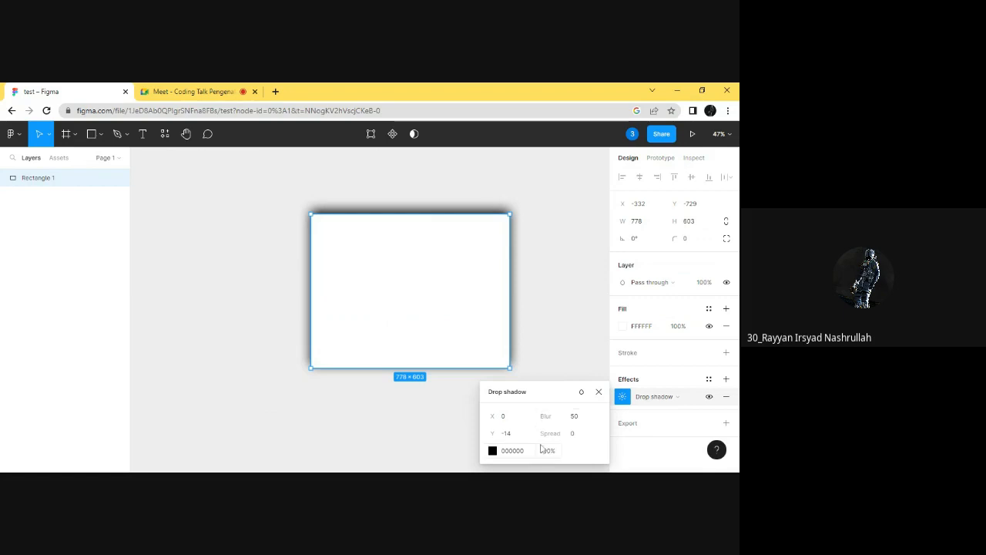
pyautogui.moveTo(548, 433); pyautogui.dragTo(15, 400)
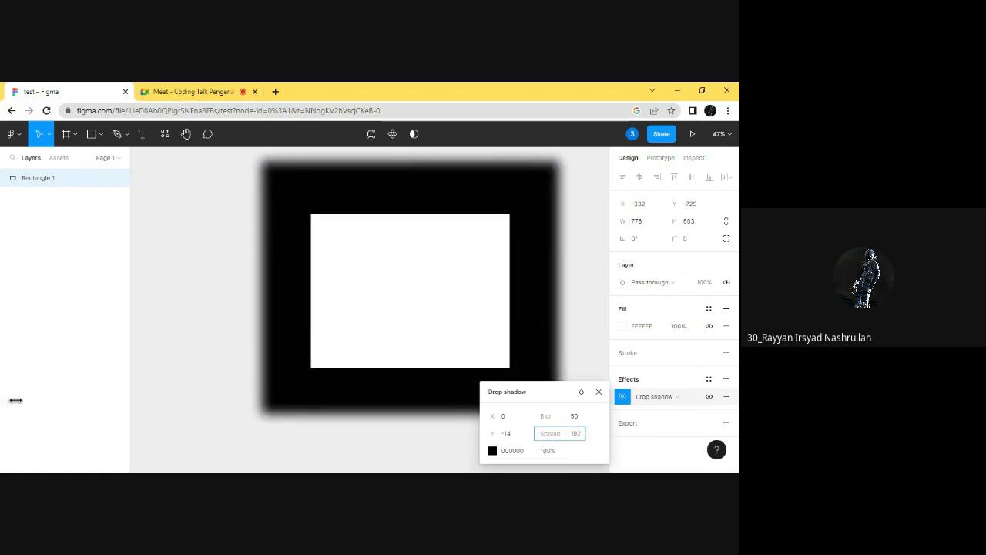
pyautogui.click(576, 435)
pyautogui.press('Return')
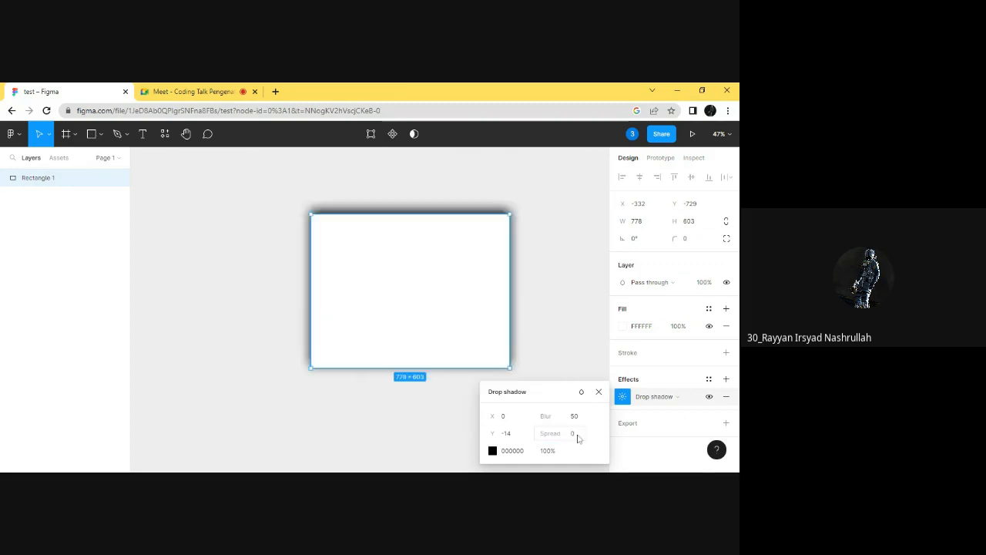
# - Set the drop shadow's Y offset to 0, view the rectangle deselected, and select it again
pyautogui.click(515, 434)
pyautogui.write('0')
pyautogui.press('Return')
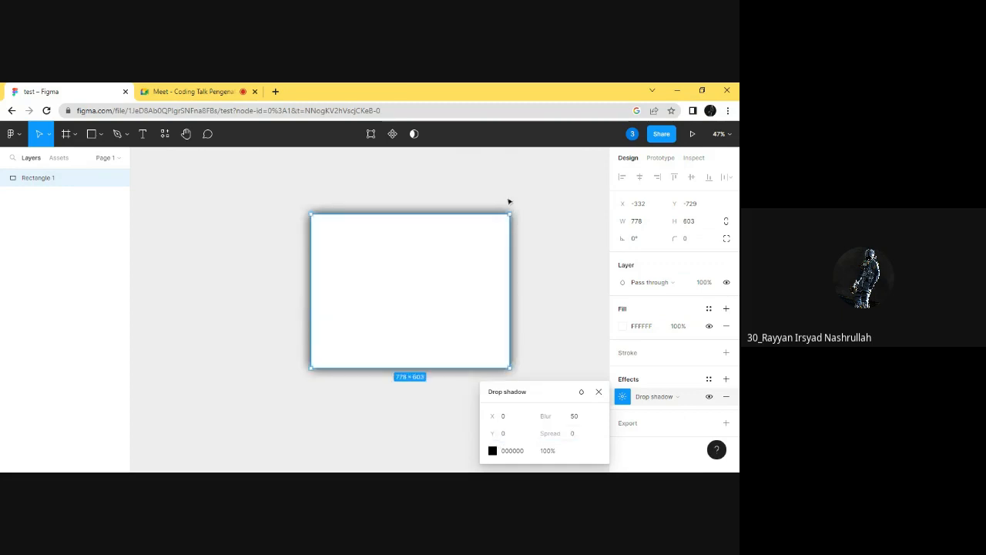
pyautogui.click(533, 208)
pyautogui.click(403, 329)
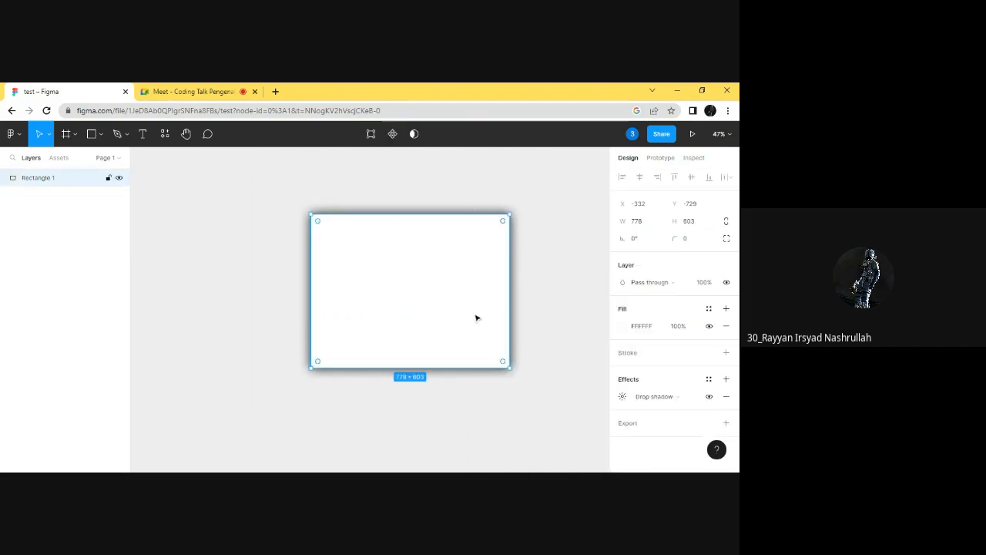
# - Lower the drop shadow colour's opacity to 50% and shift its hue to cyan, closing the colour picker when done
pyautogui.click(623, 397)
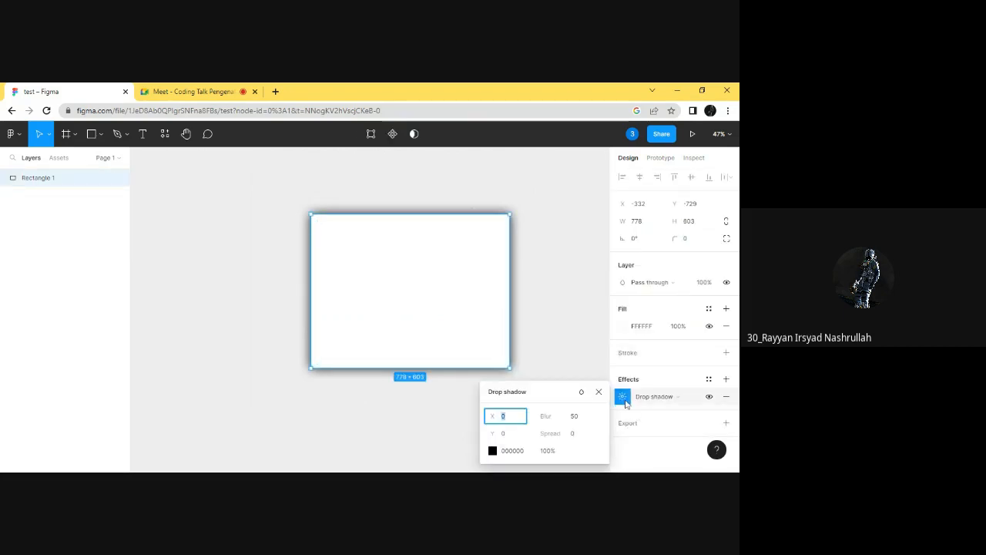
pyautogui.click(492, 450)
pyautogui.moveTo(401, 191); pyautogui.dragTo(199, 191)
pyautogui.click(199, 233)
pyautogui.moveTo(200, 236); pyautogui.dragTo(227, 357)
pyautogui.click(201, 339)
pyautogui.click(223, 339)
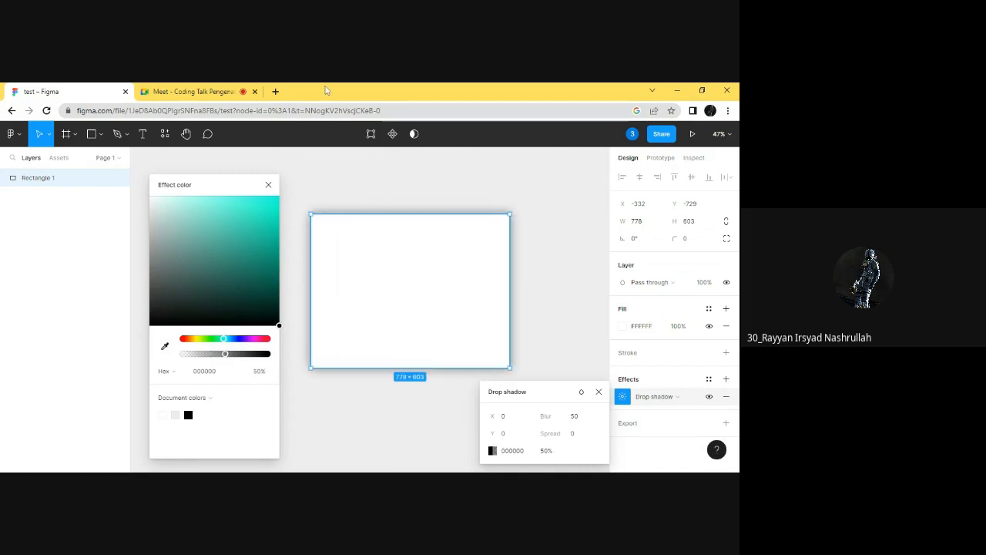
pyautogui.click(266, 182)
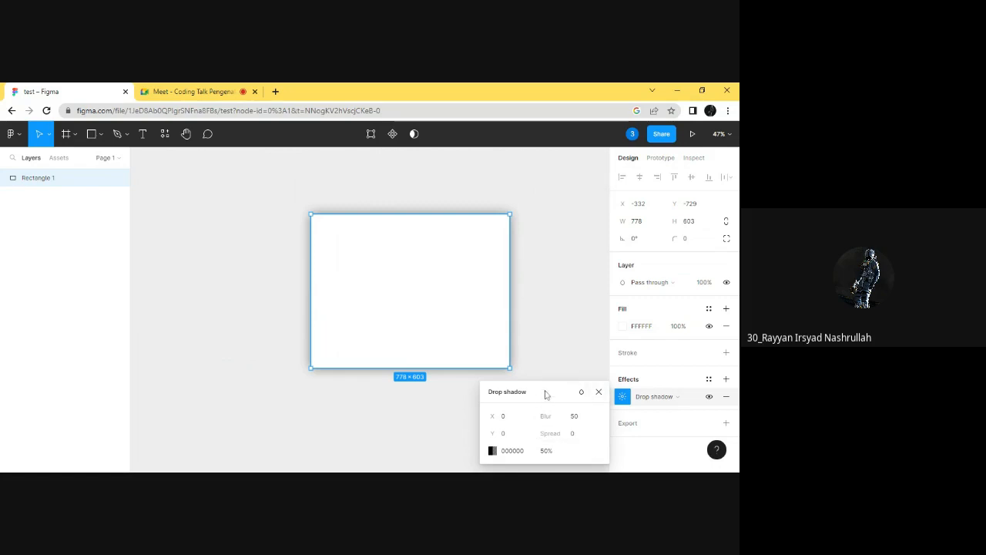
# - Explore the blend mode options available for the drop shadow
pyautogui.click(582, 394)
pyautogui.click(557, 395)
pyautogui.click(583, 394)
pyautogui.click(607, 239)
pyautogui.click(570, 391)
pyautogui.click(624, 266)
# - Undo the drop shadow's opacity change, close its settings and deselect the rectangle
pyautogui.hotkey('ctrl', 'z')
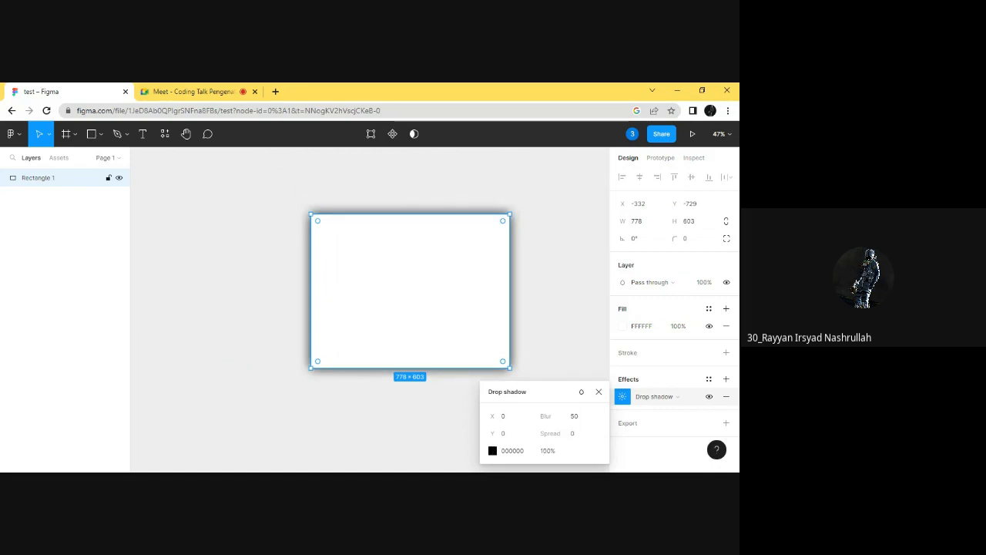
pyautogui.click(599, 391)
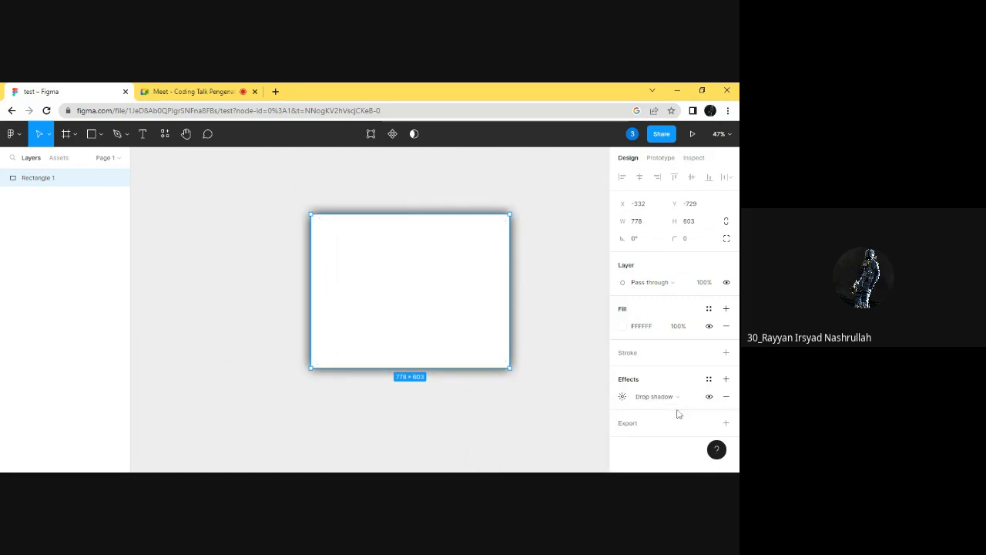
pyautogui.click(272, 208)
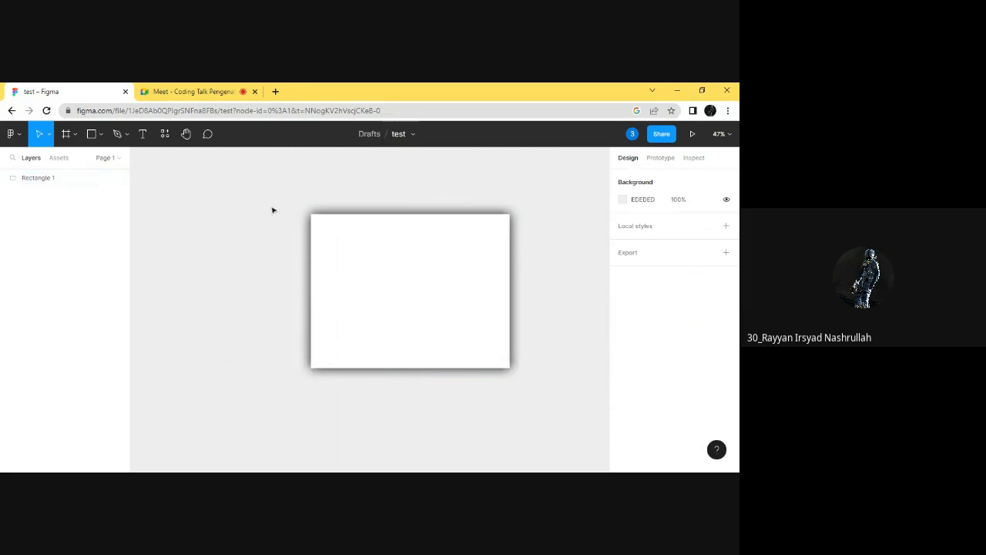
# - Draw a straight line about 301 px long, rising at about 17°, on the empty canvas above the rectangle
pyautogui.click(92, 134)
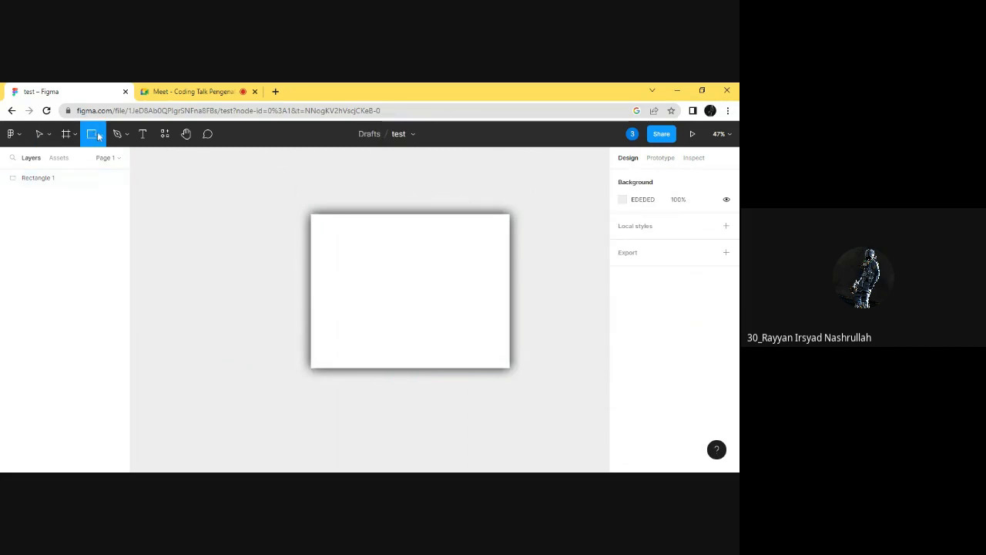
pyautogui.click(98, 134)
pyautogui.click(68, 172)
pyautogui.scroll(2, 231, 176)
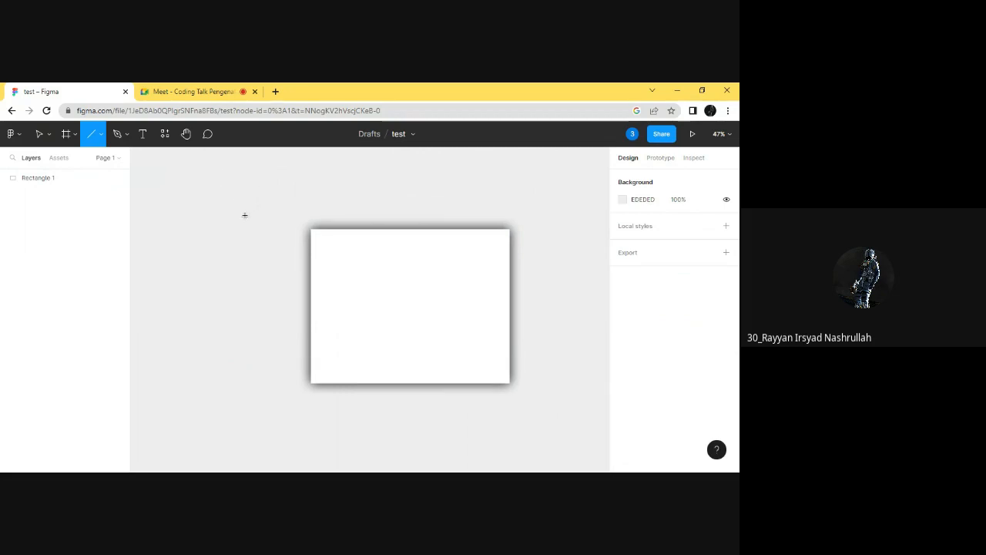
pyautogui.scroll(5, 249, 224)
pyautogui.scroll(1, 270, 259)
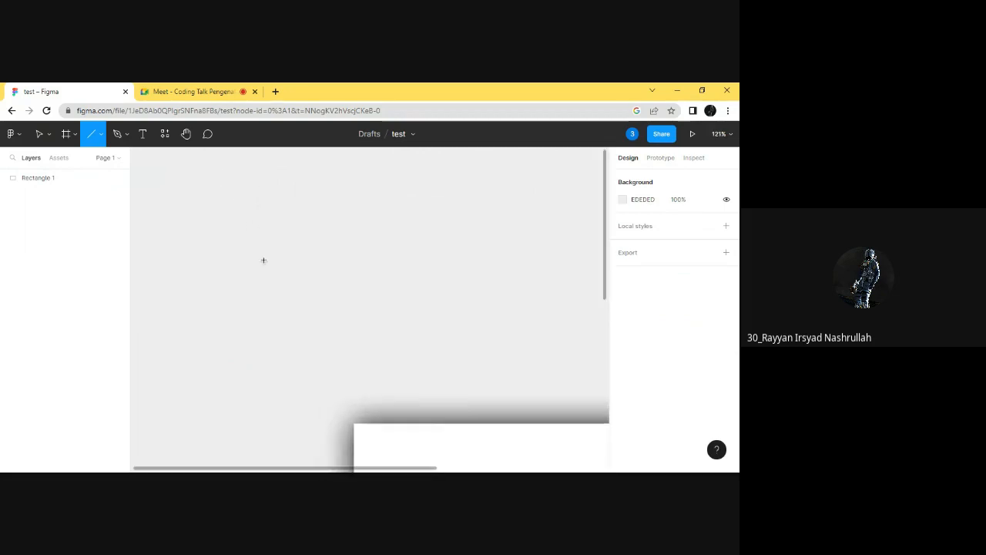
pyautogui.moveTo(282, 260)
pyautogui.mouseDown()
pyautogui.moveTo(361, 269)
pyautogui.moveTo(451, 229)
pyautogui.moveTo(469, 265)
pyautogui.moveTo(459, 198)
pyautogui.moveTo(471, 200)
pyautogui.mouseUp()
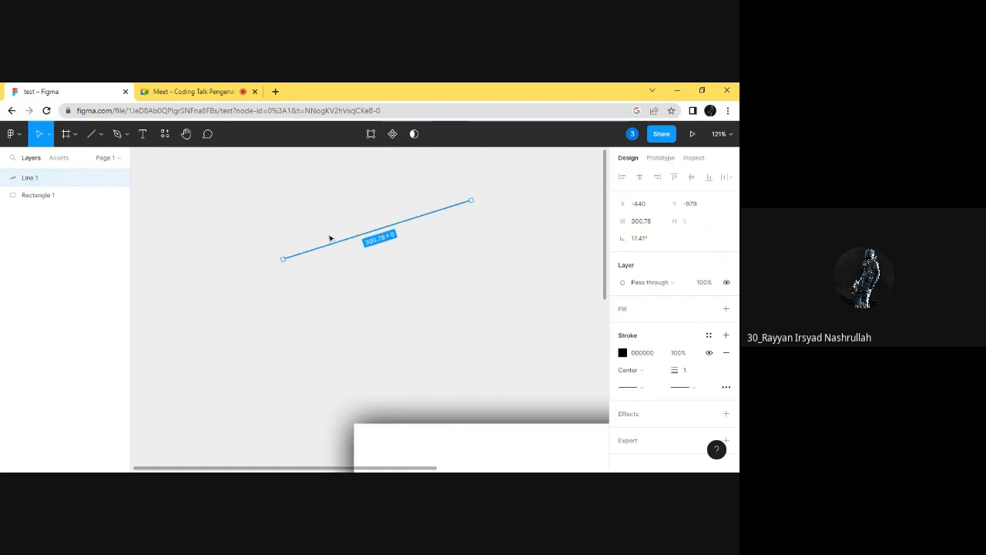
# - Set the line's width to 292 and its rotation to 0°, viewing it deselected before selecting it again
pyautogui.click(376, 297)
pyautogui.click(359, 242)
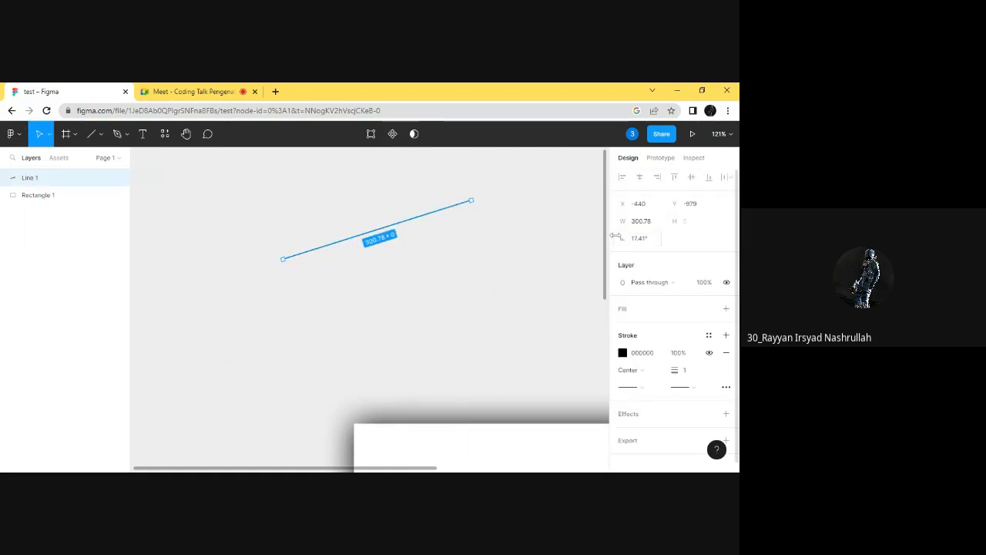
pyautogui.click(425, 233)
pyautogui.click(420, 221)
pyautogui.moveTo(623, 221); pyautogui.dragTo(642, 241)
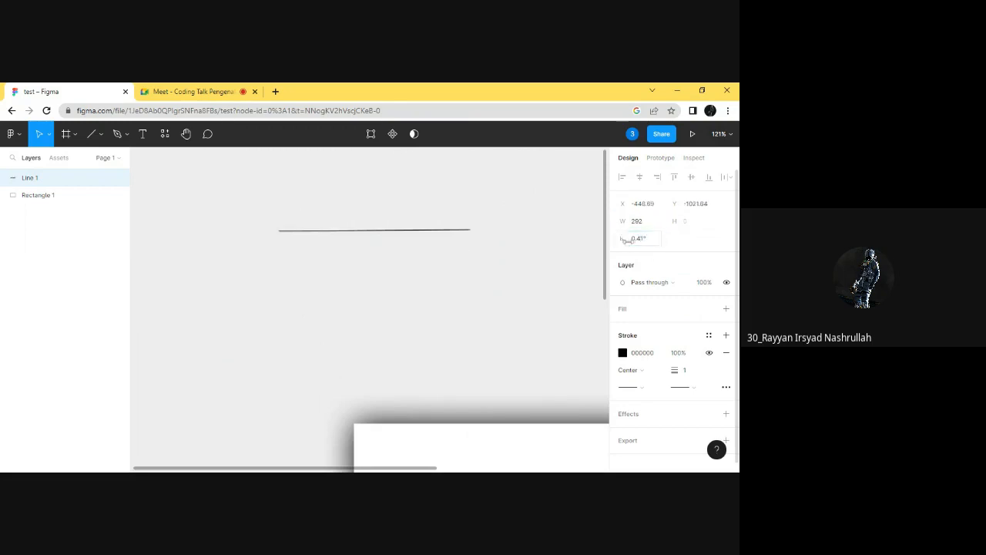
pyautogui.click(643, 241)
pyautogui.write('0')
pyautogui.press('Return')
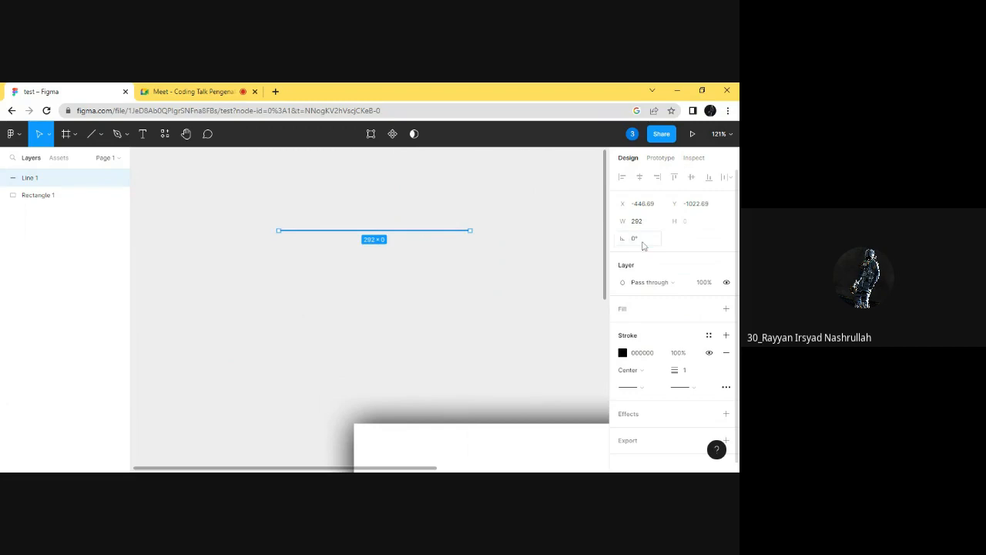
pyautogui.click(461, 273)
pyautogui.click(402, 237)
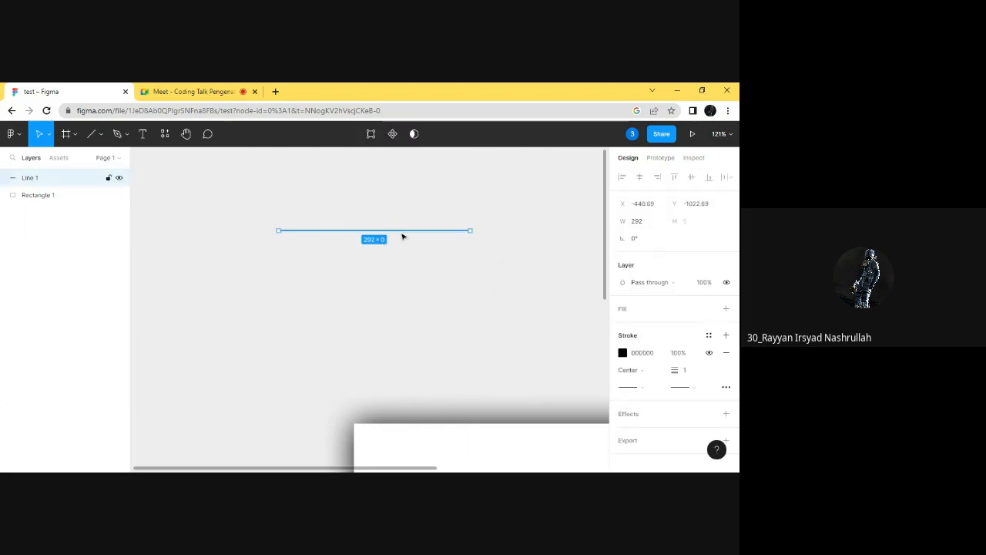
# - Try the Inside stroke alignment on the line, inspect the stroke up close, and return the alignment to Center
pyautogui.click(644, 375)
pyautogui.click(641, 367)
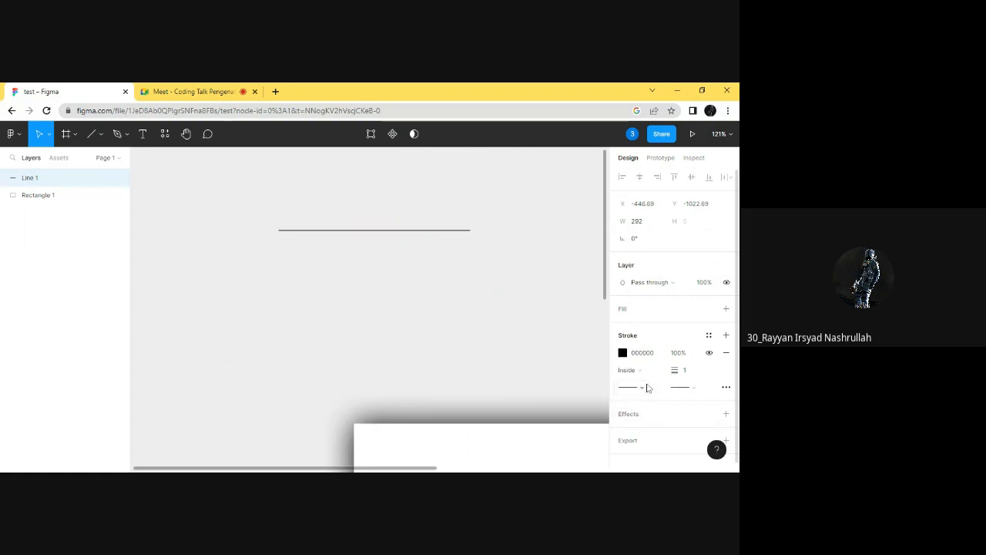
pyautogui.scroll(10, 445, 289)
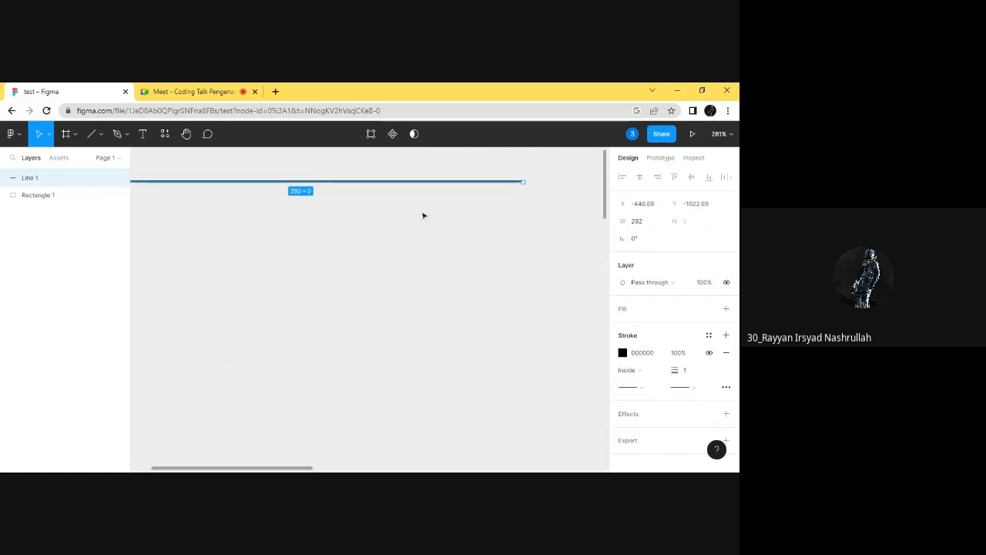
pyautogui.click(628, 369)
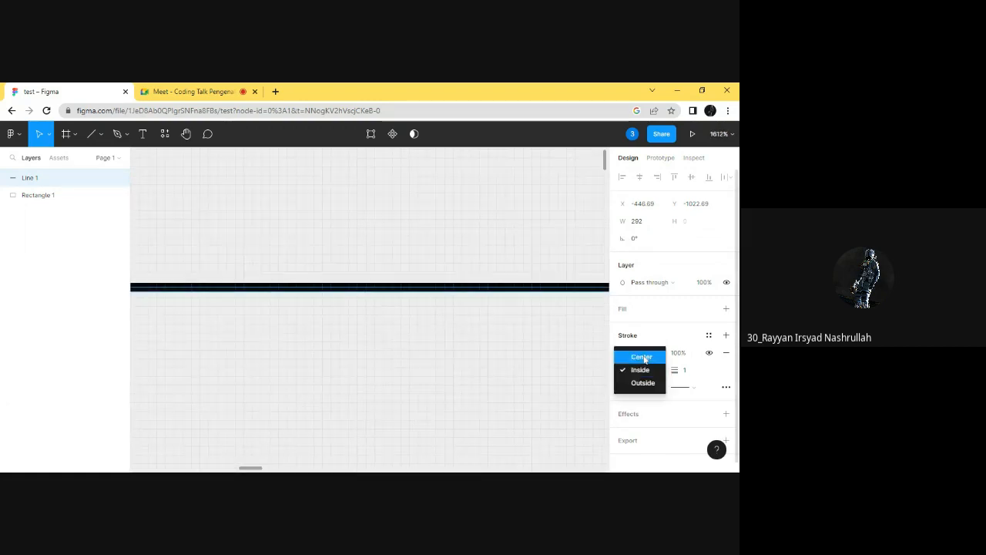
pyautogui.click(507, 352)
pyautogui.click(544, 288)
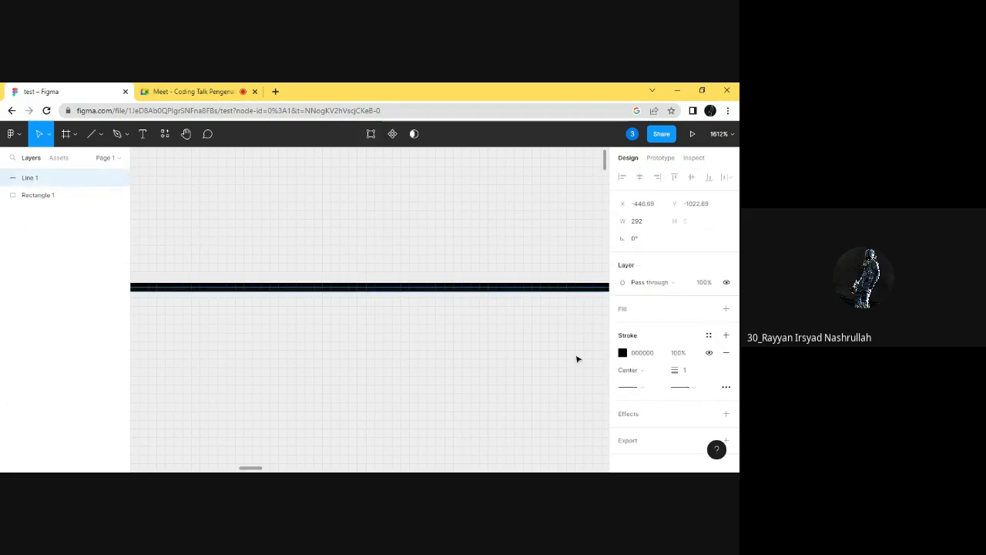
# - Try a stroke thickness of 4 on the line and return it to 1
pyautogui.click(691, 375)
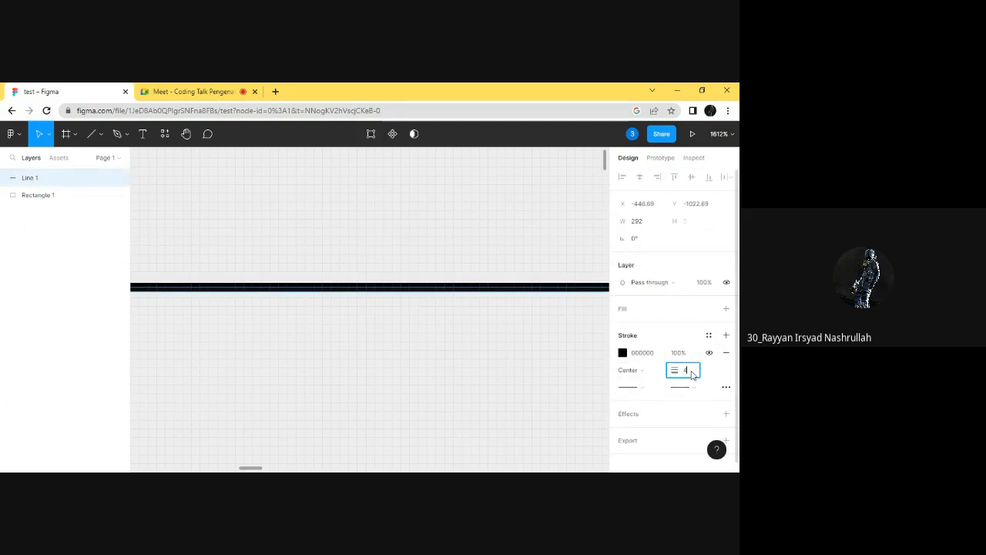
pyautogui.press('Return')
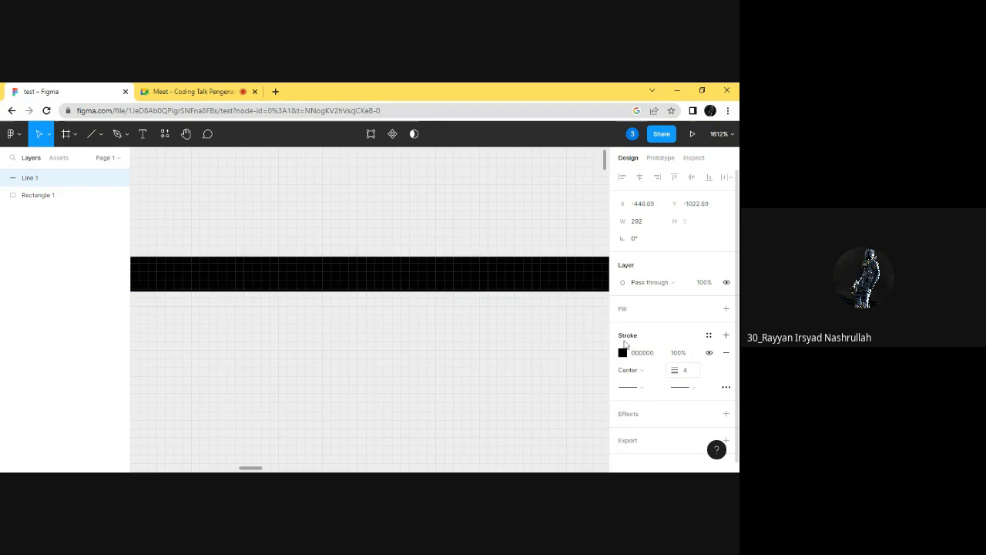
pyautogui.click(528, 300)
pyautogui.click(503, 270)
pyautogui.click(695, 375)
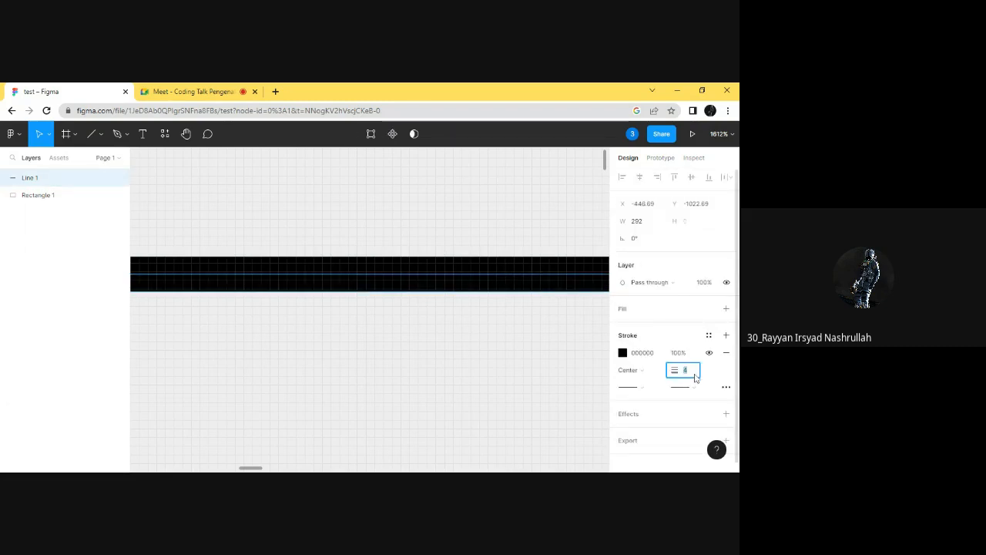
pyautogui.press('Return')
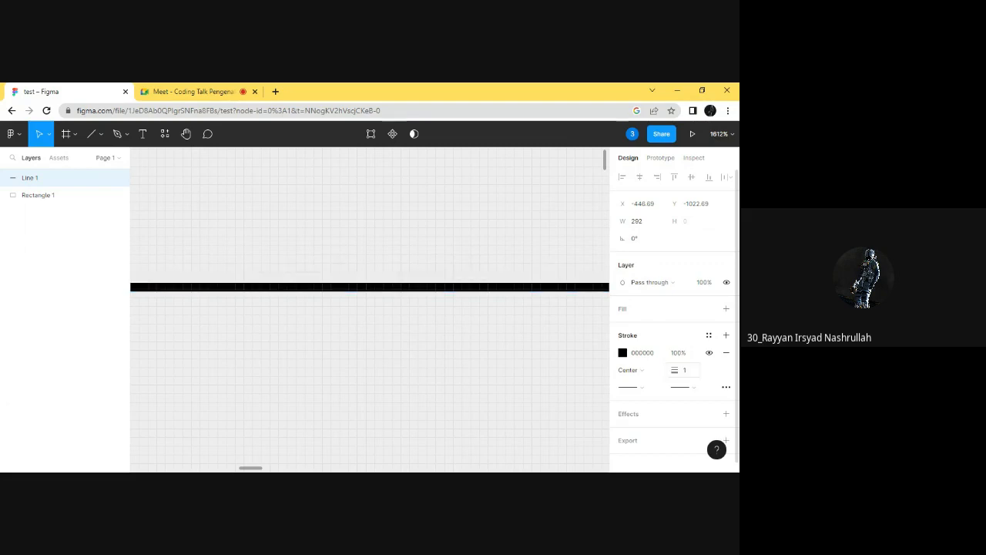
# - Apply a Line arrow to the line's start point and view that end with the line deselected
pyautogui.click(642, 388)
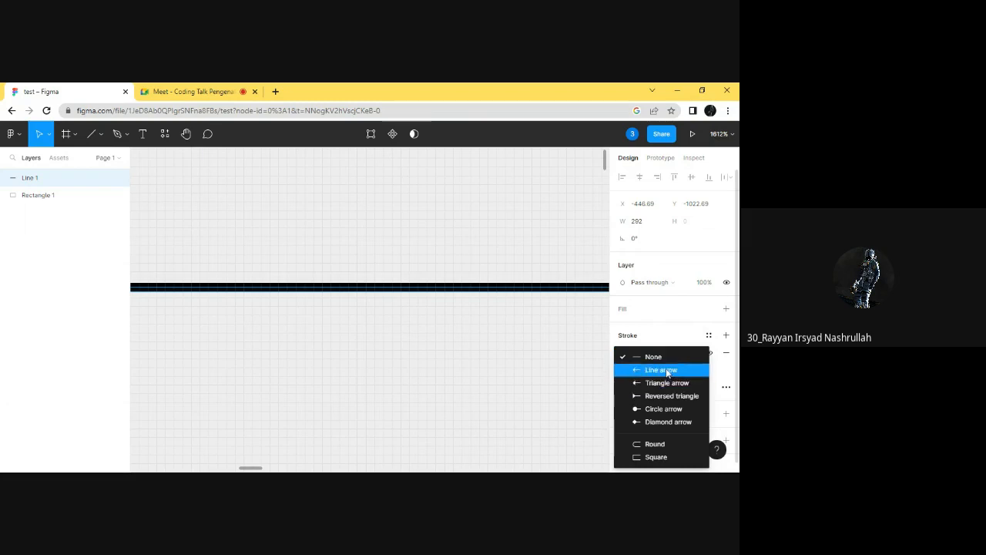
pyautogui.click(667, 372)
pyautogui.moveTo(251, 468); pyautogui.dragTo(154, 468)
pyautogui.click(333, 295)
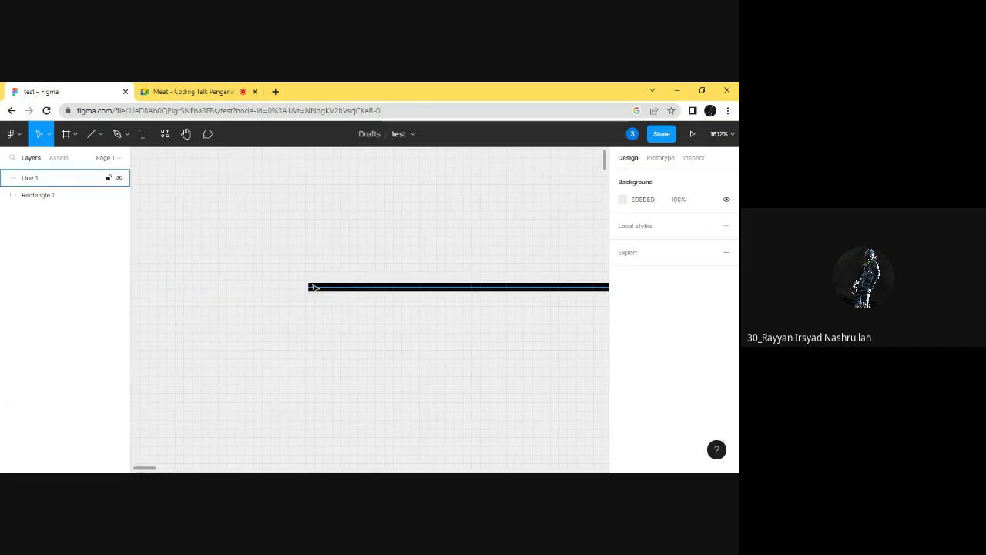
pyautogui.click(315, 287)
pyautogui.click(642, 387)
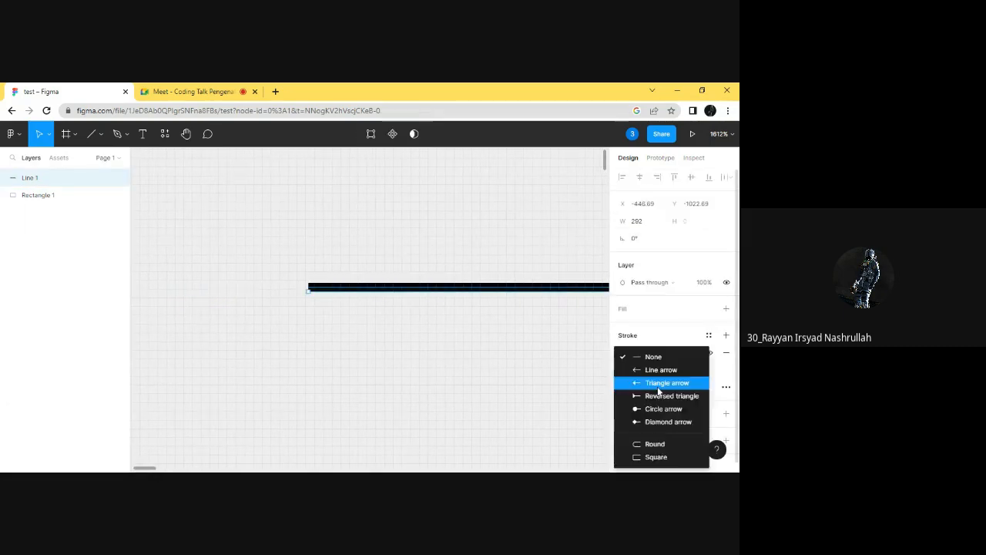
pyautogui.click(653, 370)
pyautogui.click(377, 380)
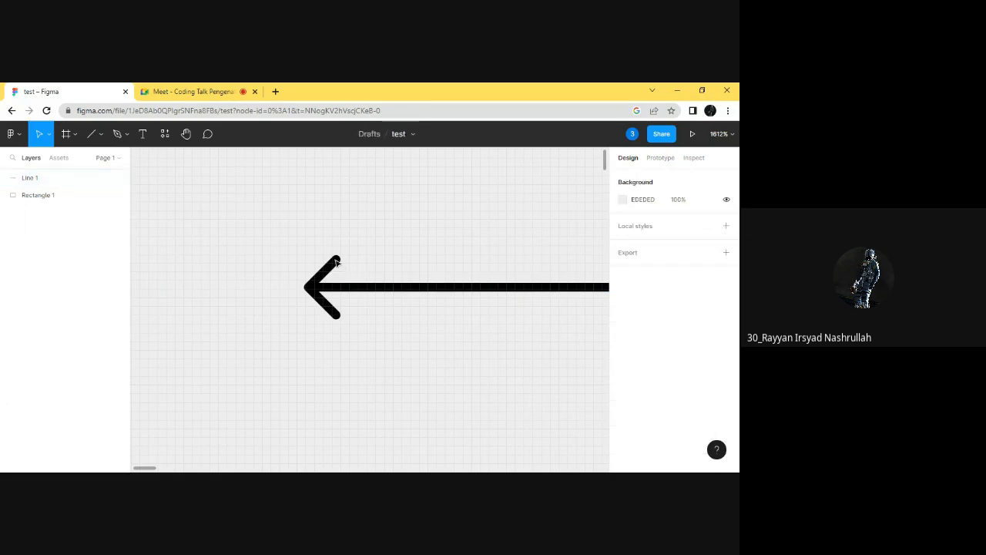
# - Change the line's start point to a Triangle arrow, followed by a Reversed triangle
pyautogui.click(307, 289)
pyautogui.click(644, 389)
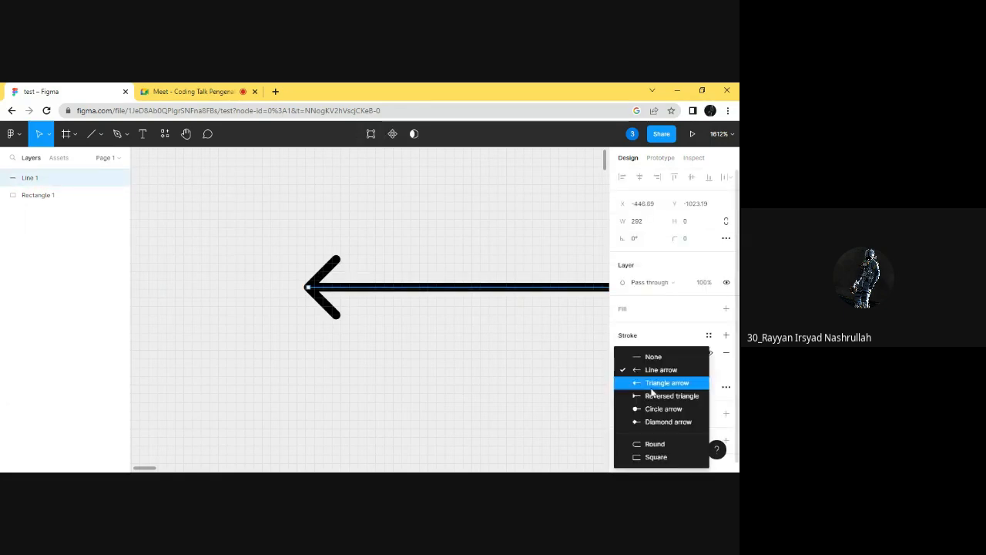
pyautogui.click(661, 383)
pyautogui.click(641, 387)
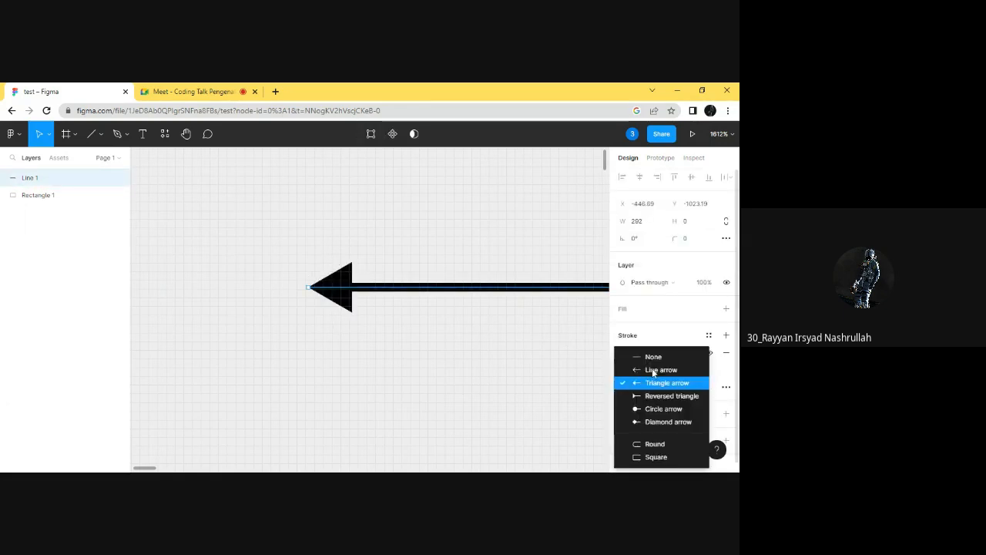
pyautogui.click(653, 396)
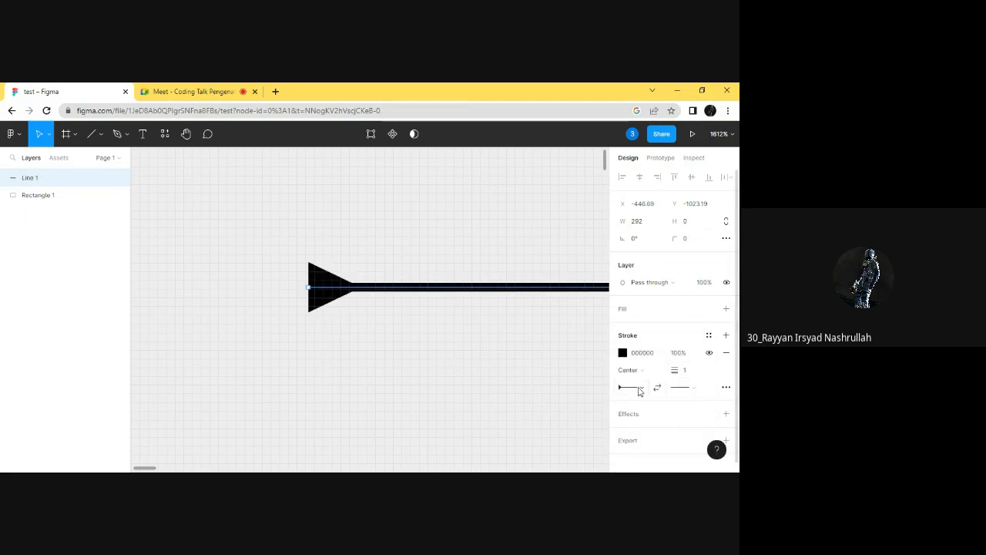
# - Try a Diamond arrow on the line's start point, and set the start point back to None
pyautogui.click(638, 388)
pyautogui.click(668, 412)
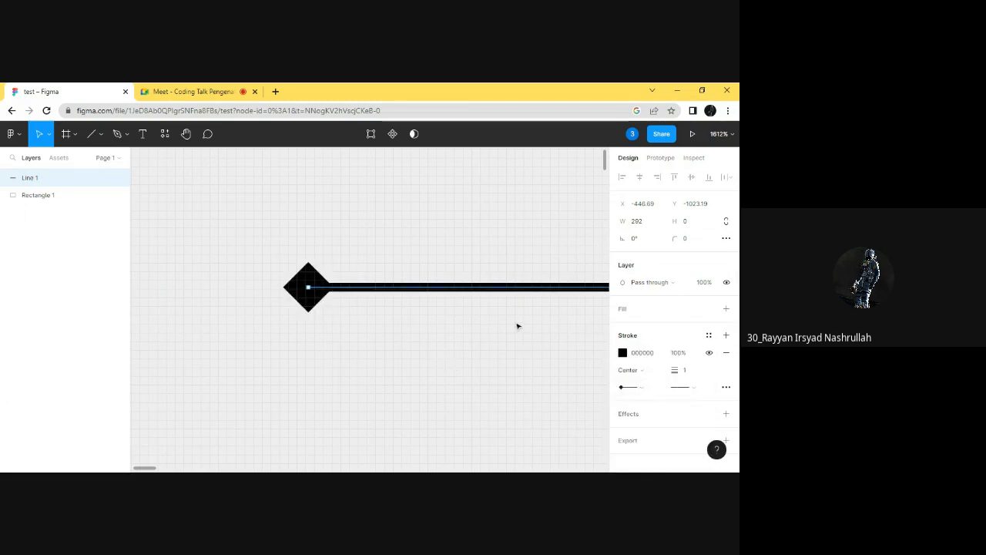
pyautogui.click(642, 387)
pyautogui.click(675, 323)
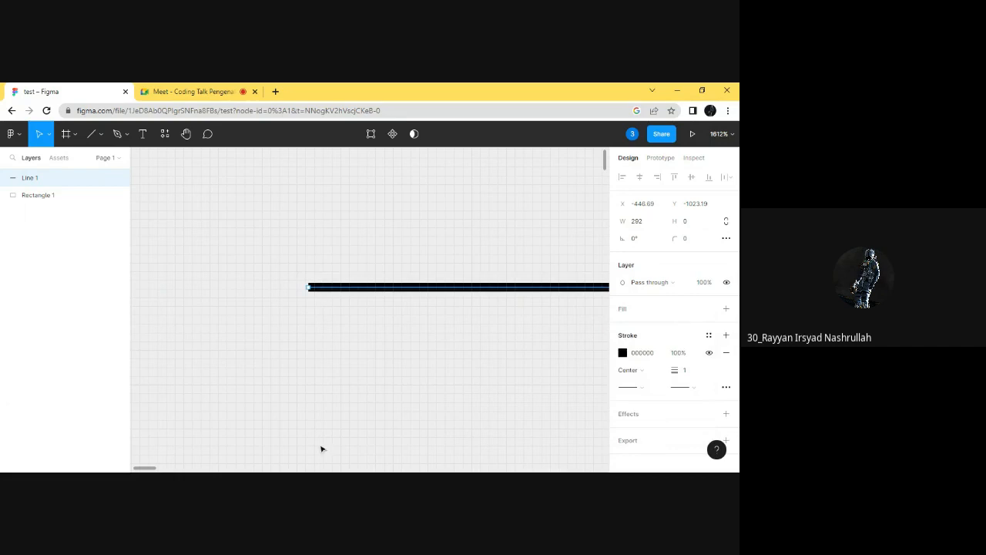
# - Try a Line arrow on the line's end point with that end in view, and return it to None
pyautogui.click(693, 387)
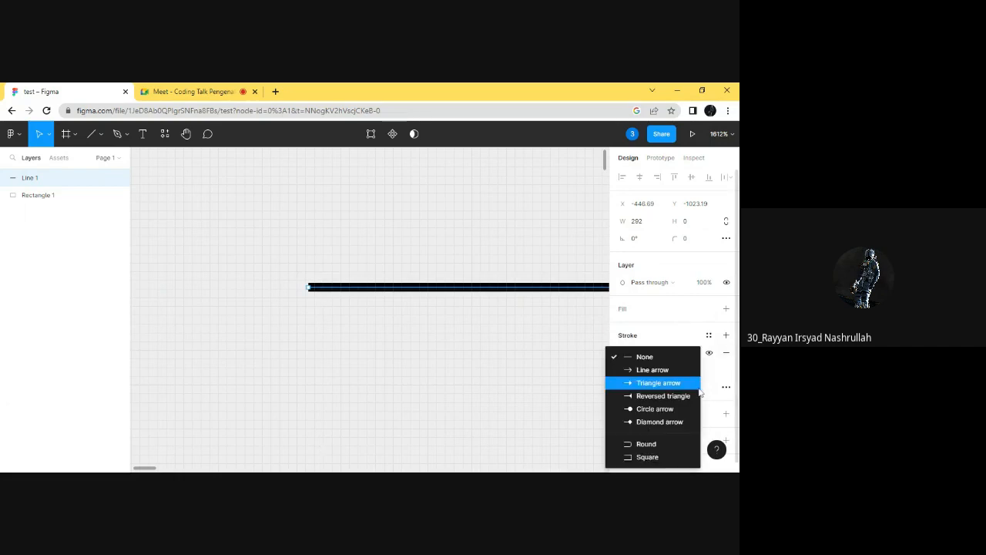
pyautogui.click(485, 306)
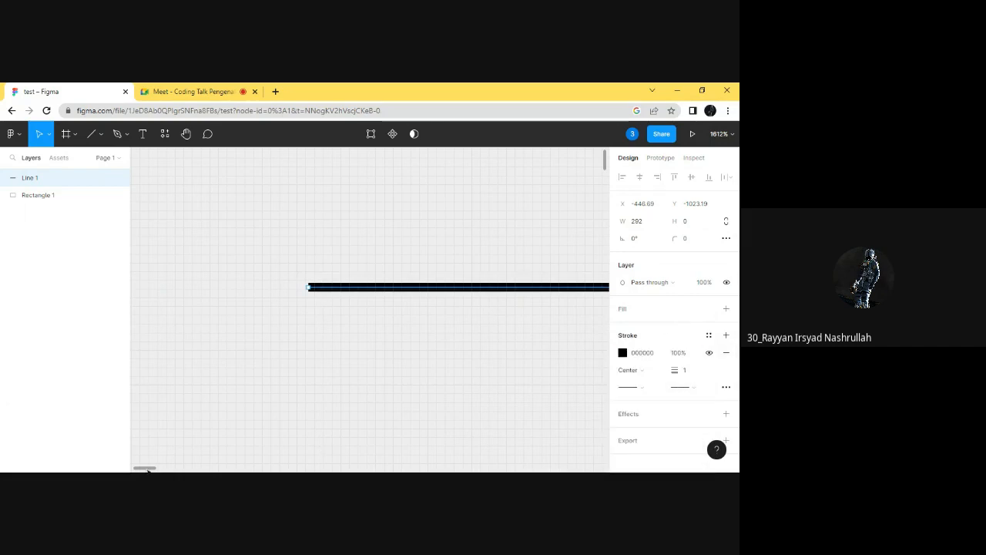
pyautogui.moveTo(147, 467); pyautogui.dragTo(290, 468)
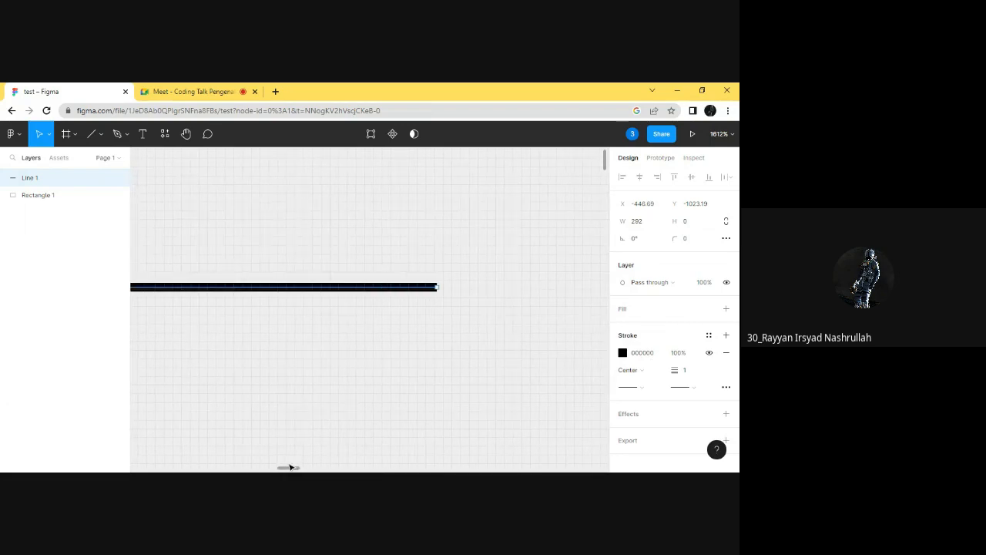
pyautogui.click(695, 389)
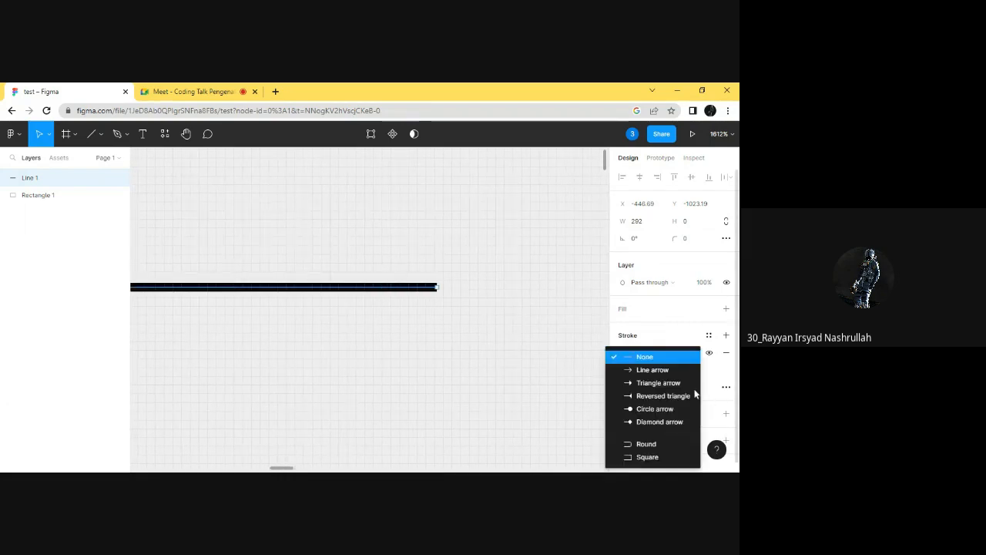
pyautogui.click(660, 371)
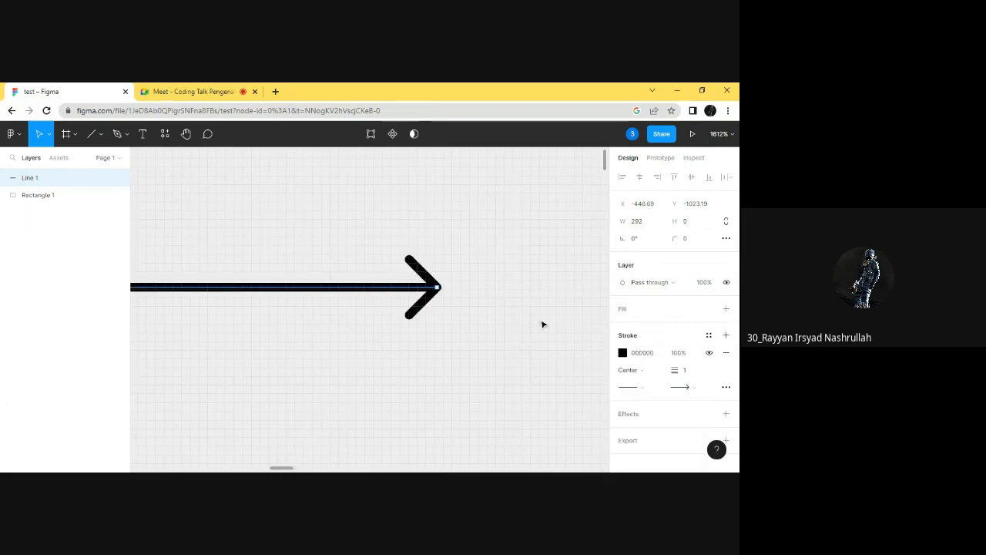
pyautogui.click(696, 389)
pyautogui.click(674, 359)
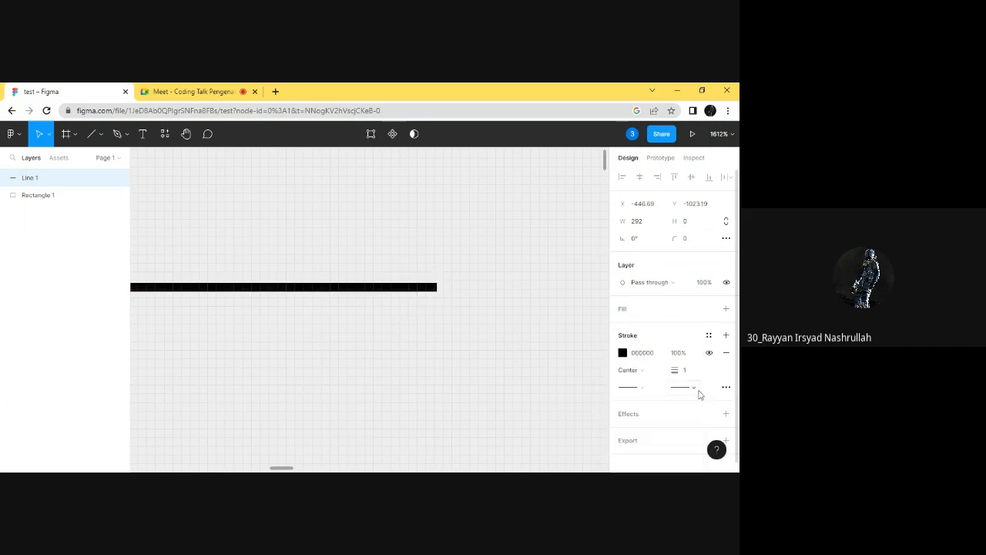
# - Try the Round cap on the line's end point and check it with the line deselected and reselected
pyautogui.click(696, 390)
pyautogui.click(467, 316)
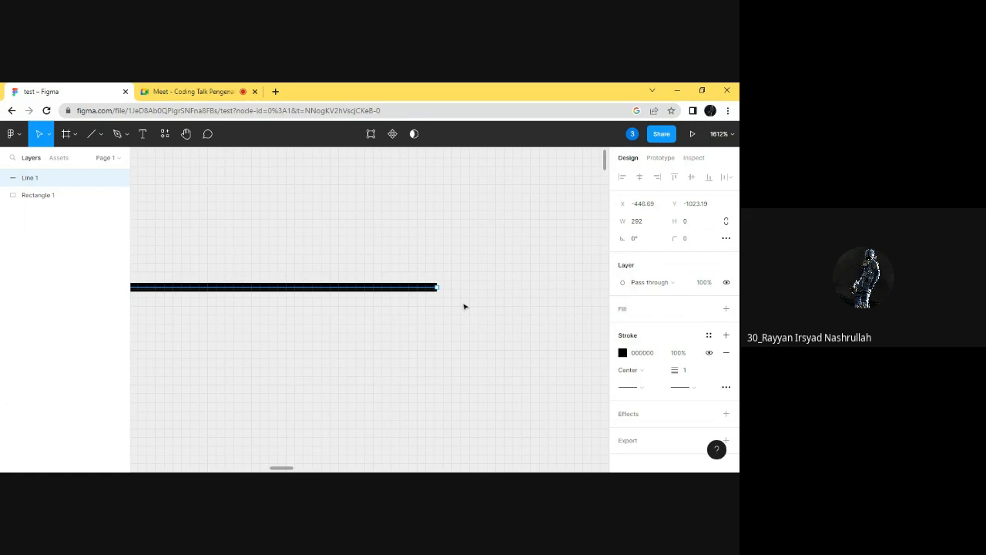
pyautogui.click(696, 390)
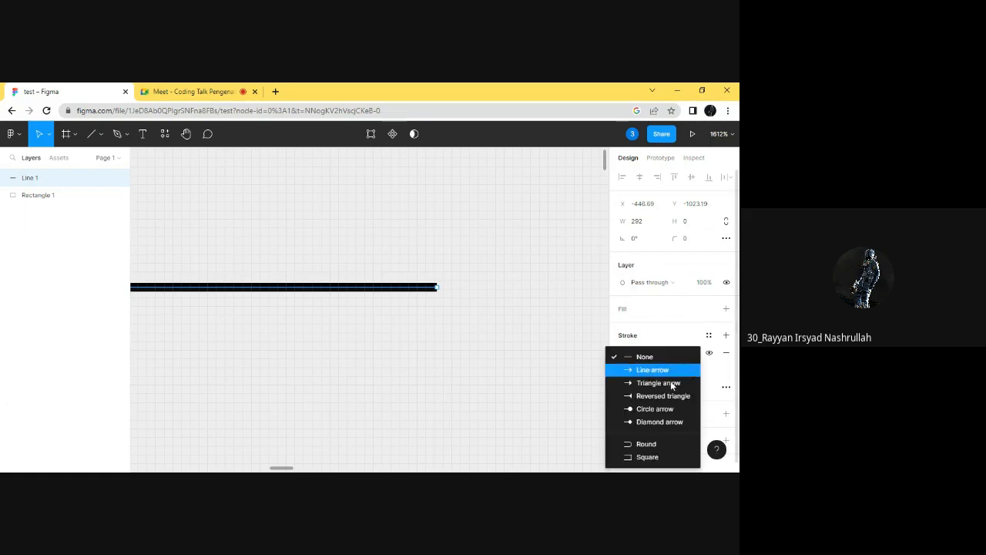
pyautogui.click(667, 444)
pyautogui.click(498, 361)
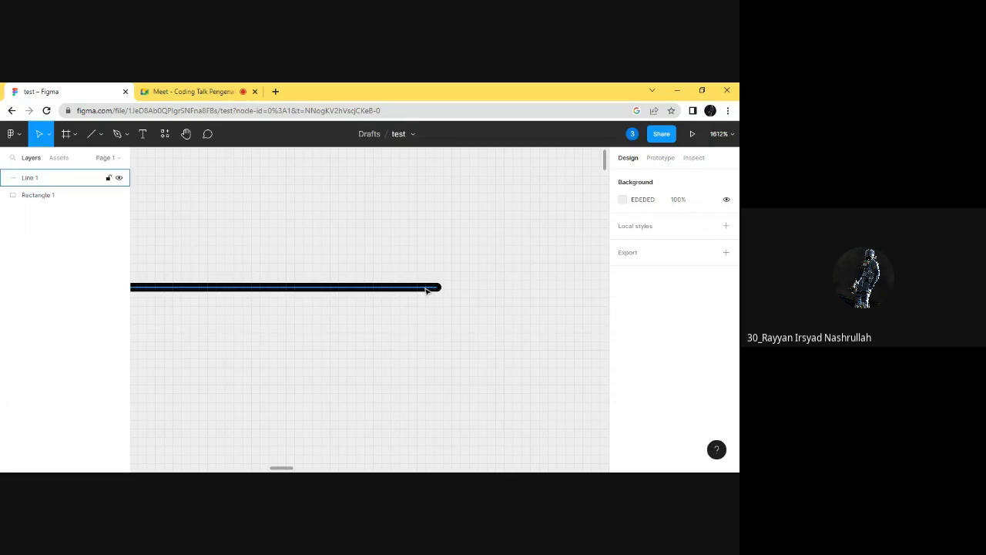
pyautogui.click(426, 290)
pyautogui.click(512, 372)
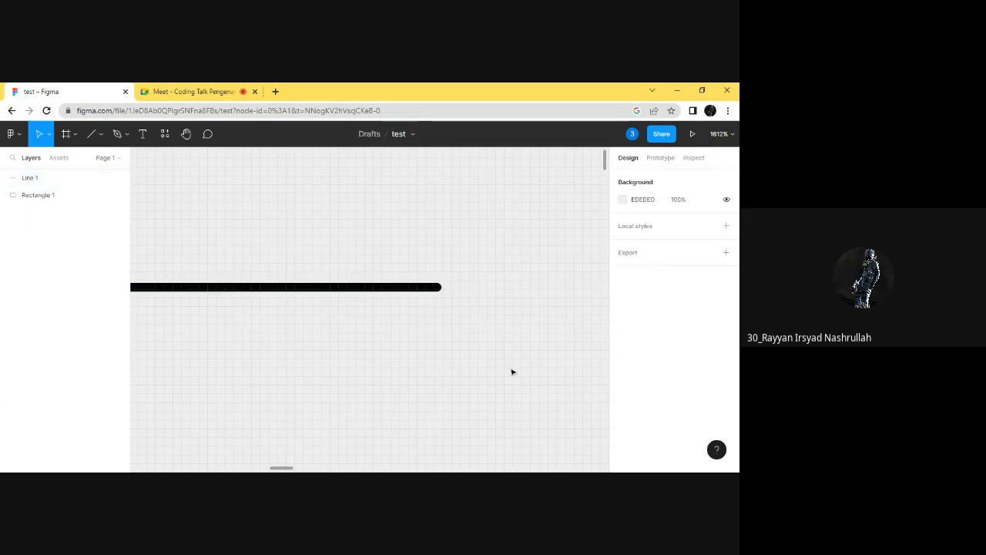
pyautogui.click(428, 288)
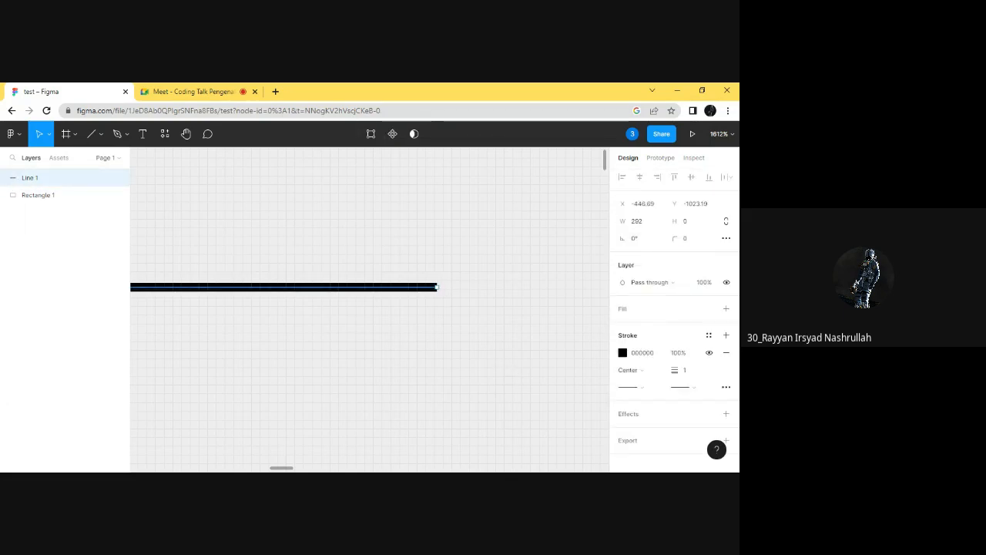
pyautogui.click(512, 372)
pyautogui.click(436, 288)
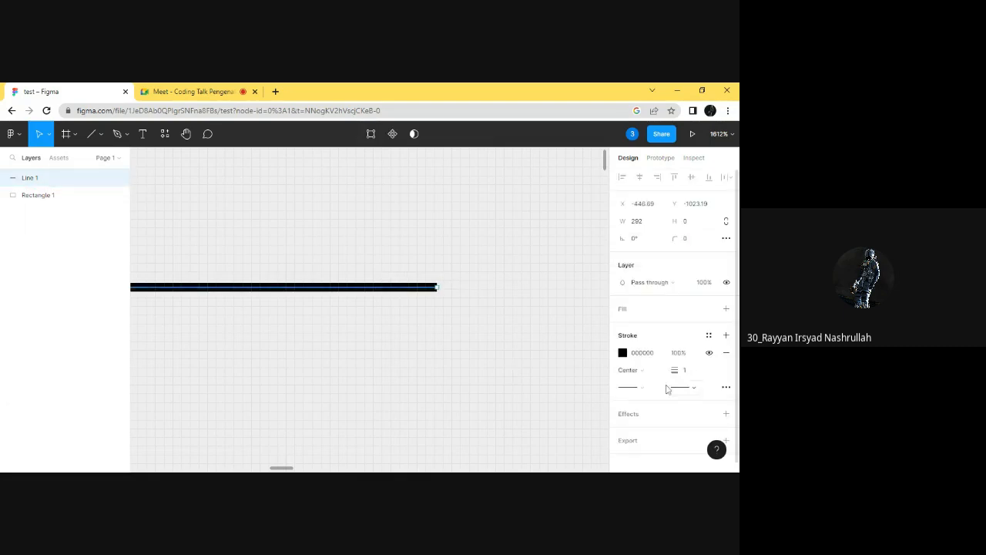
# - Apply the Round cap to the line's end point and deselect the line
pyautogui.click(692, 388)
pyautogui.click(651, 440)
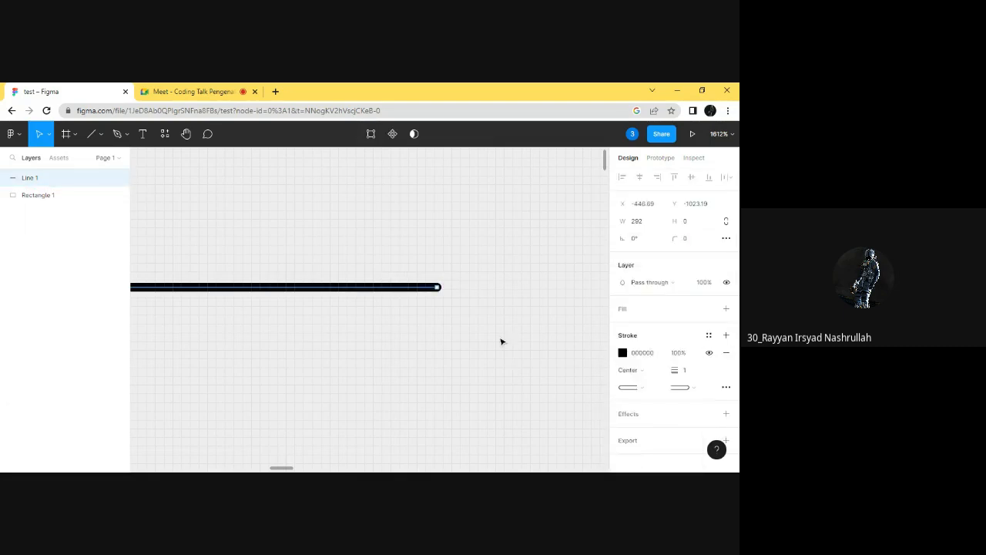
pyautogui.click(501, 341)
# - View the line's advanced stroke settings, and close them with the line deselected
pyautogui.click(406, 290)
pyautogui.click(726, 388)
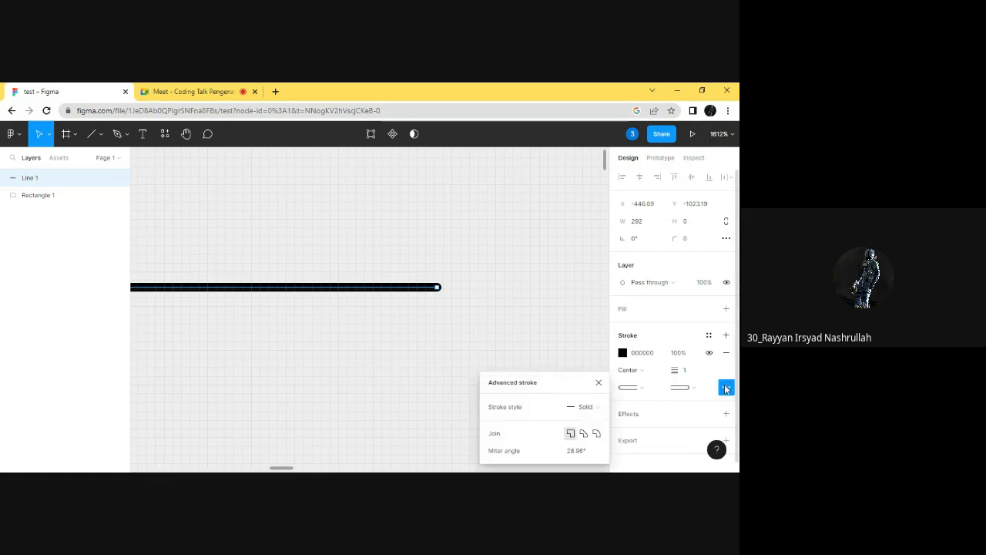
pyautogui.click(726, 387)
pyautogui.click(437, 367)
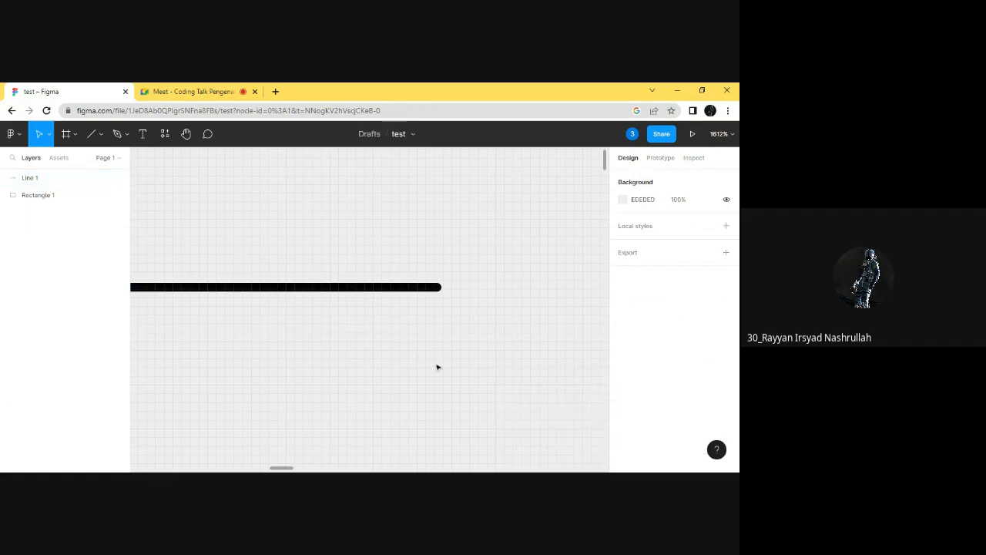
# - Draw an arrow about 265 long, almost horizontal, above the existing line
pyautogui.scroll(-10, 323, 390)
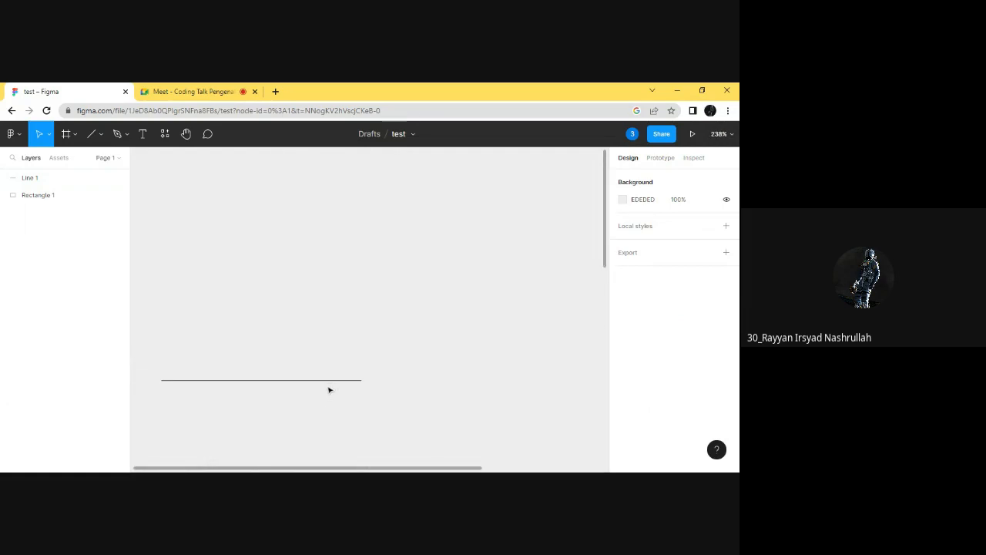
pyautogui.click(101, 134)
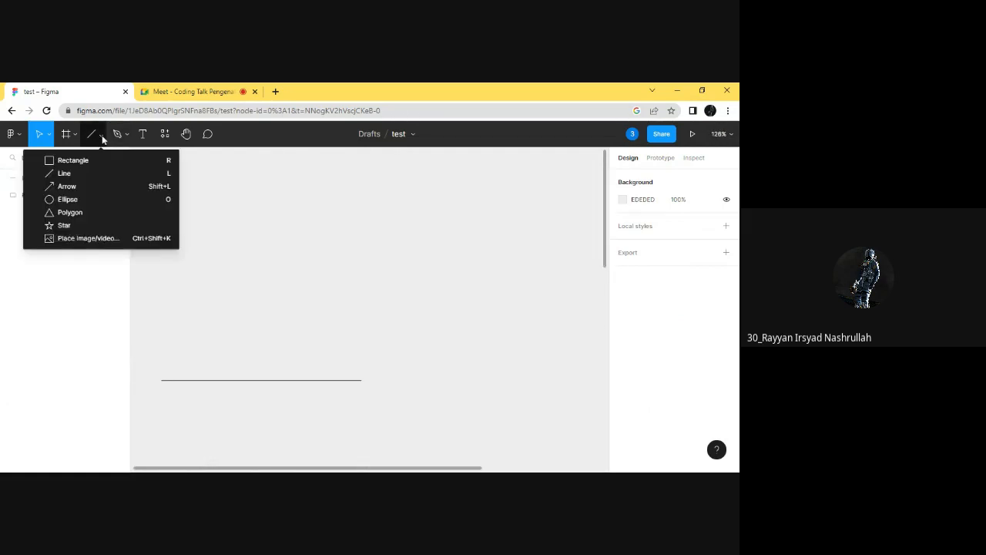
pyautogui.click(90, 185)
pyautogui.moveTo(194, 290)
pyautogui.mouseDown()
pyautogui.moveTo(298, 292)
pyautogui.moveTo(230, 200)
pyautogui.moveTo(324, 313)
pyautogui.moveTo(316, 317)
pyautogui.moveTo(375, 311)
pyautogui.moveTo(372, 298)
pyautogui.mouseUp()
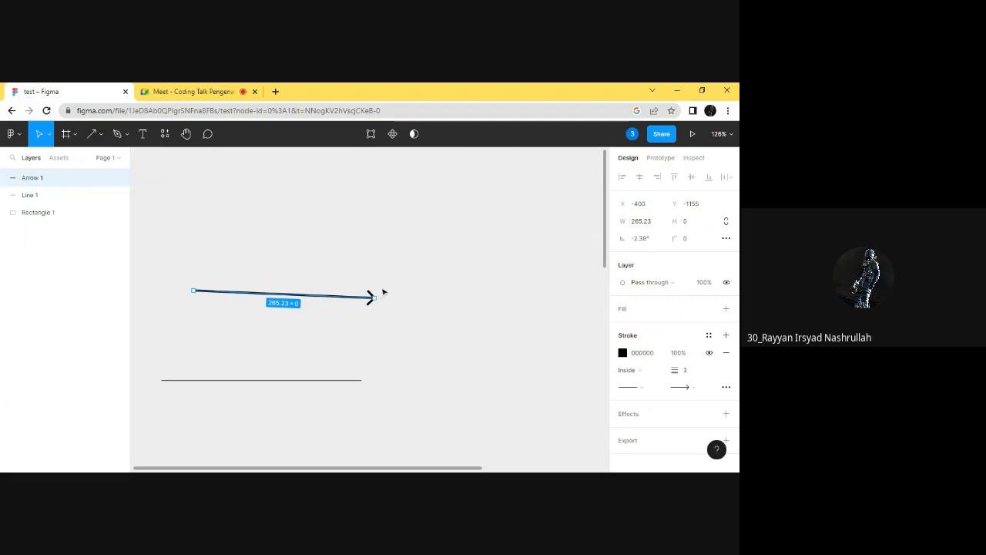
# - Try a Line arrow on the arrow's start point, keeping its end point as Line arrow, and return the start to None
pyautogui.click(682, 387)
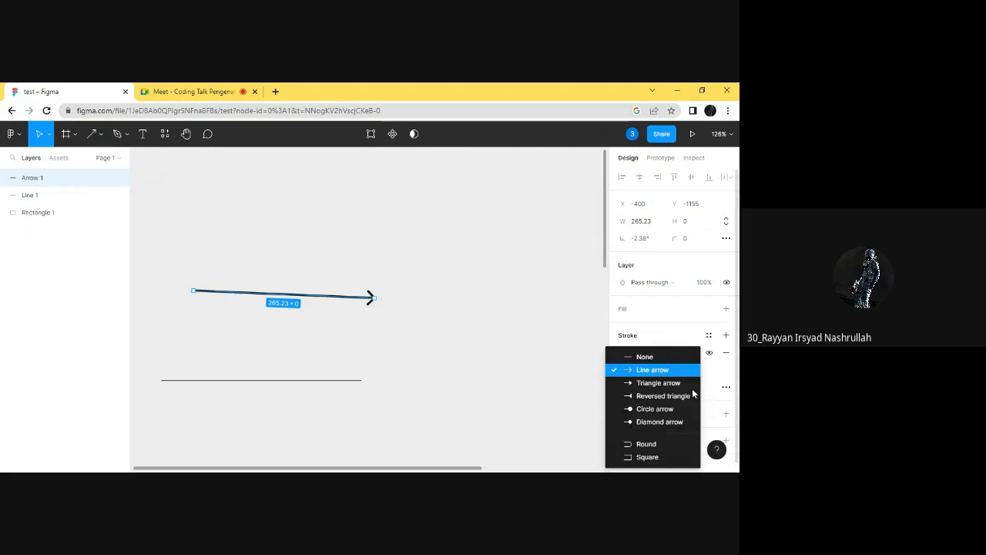
pyautogui.click(656, 373)
pyautogui.click(628, 387)
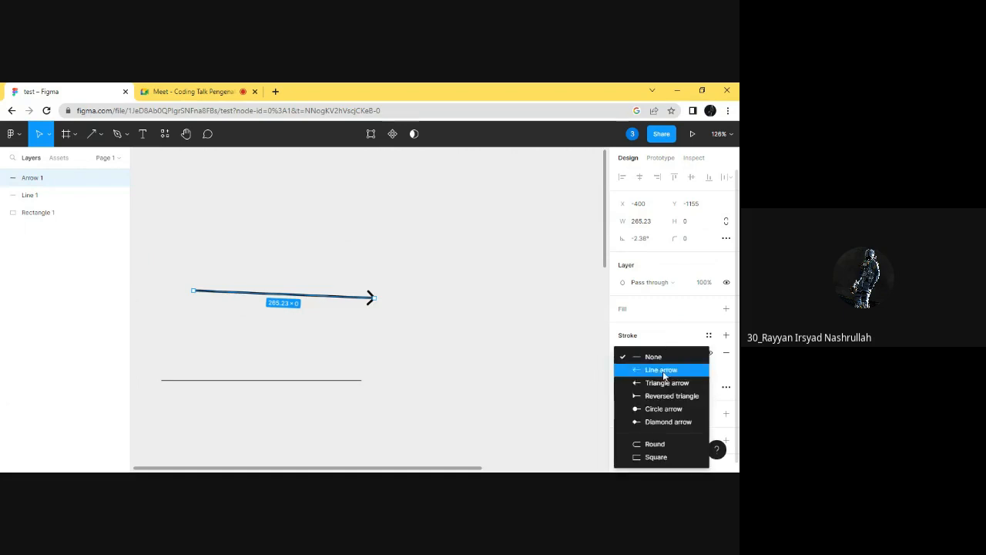
pyautogui.click(628, 371)
pyautogui.click(628, 387)
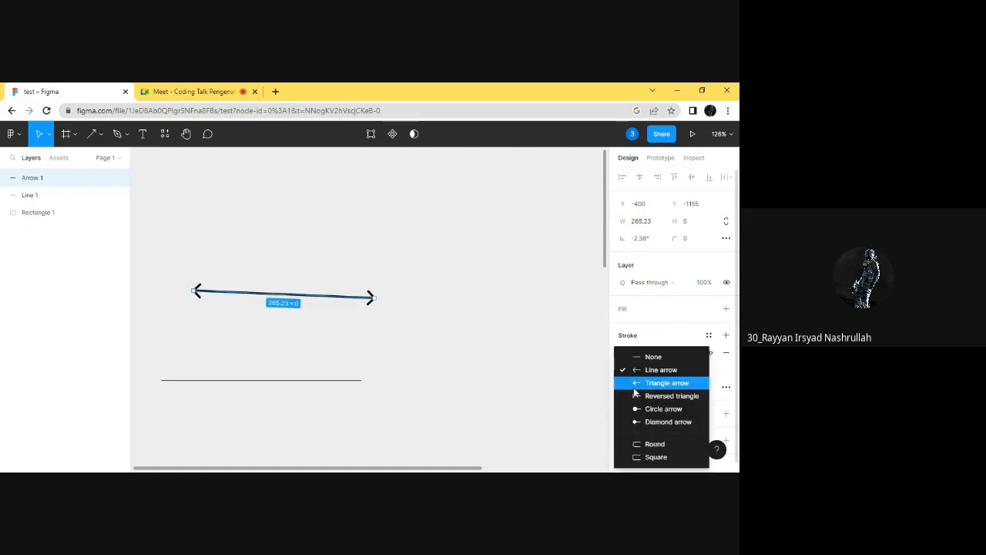
pyautogui.click(638, 356)
pyautogui.click(535, 338)
# - Draw an ellipse about 115 × 108 between the line and the large rectangle
pyautogui.click(98, 134)
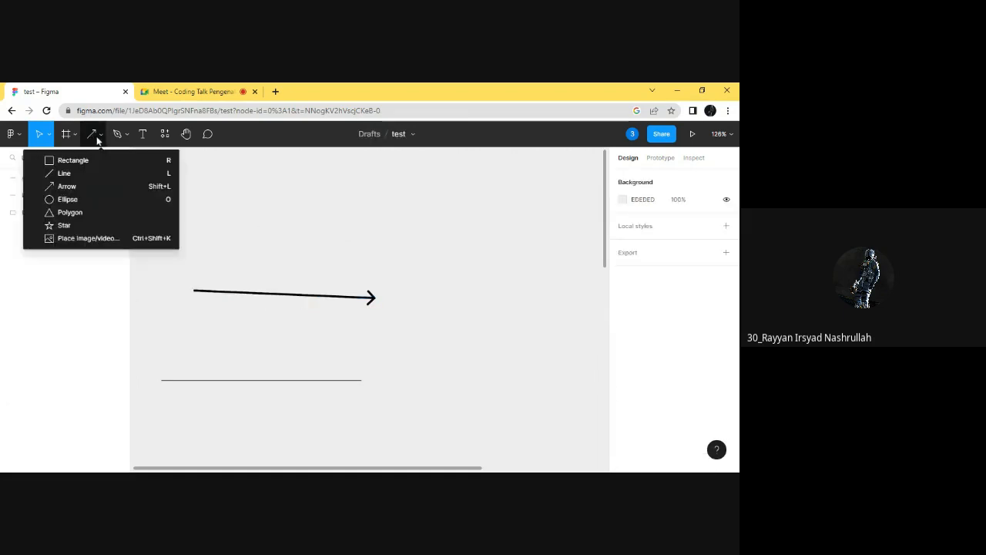
pyautogui.click(101, 199)
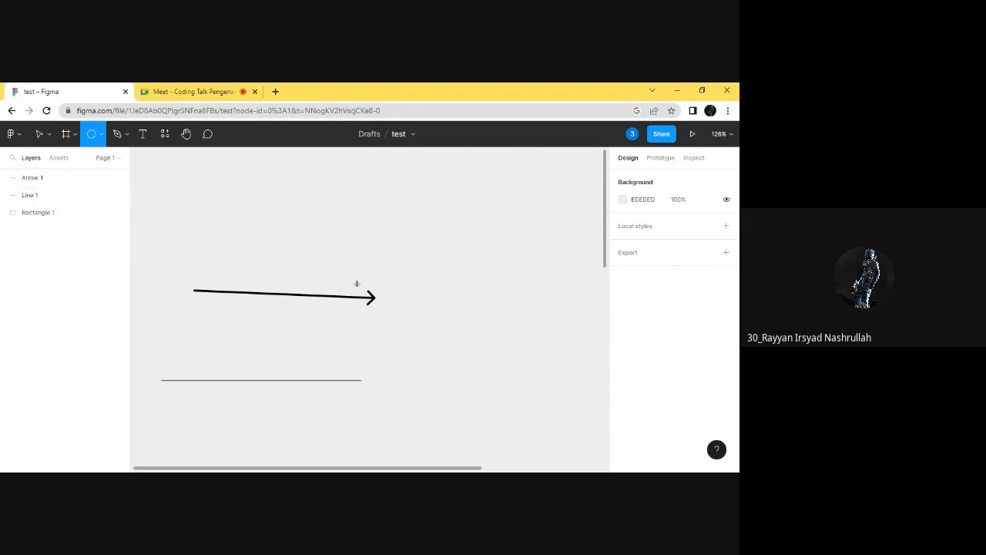
pyautogui.scroll(-5, 359, 282)
pyautogui.scroll(3, 407, 291)
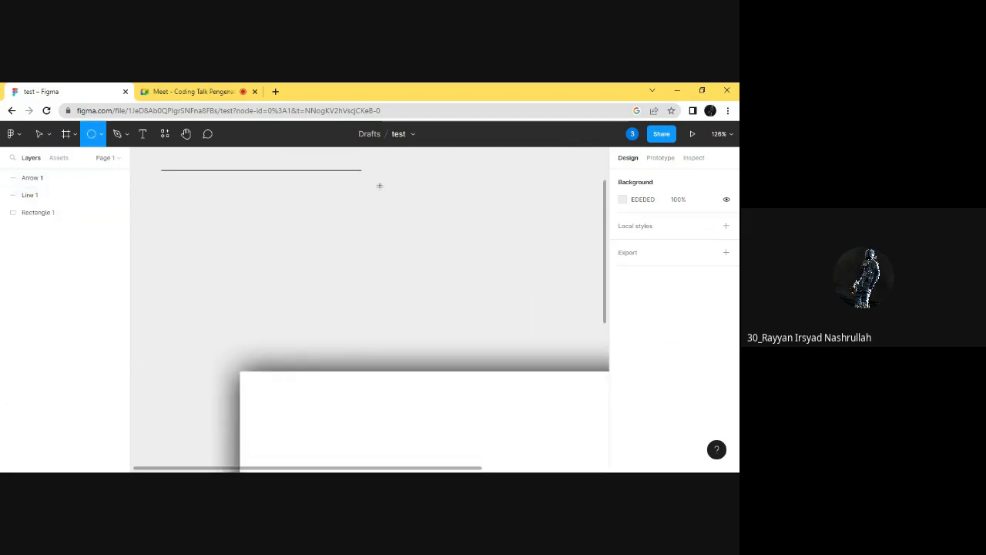
pyautogui.moveTo(378, 186); pyautogui.dragTo(458, 261)
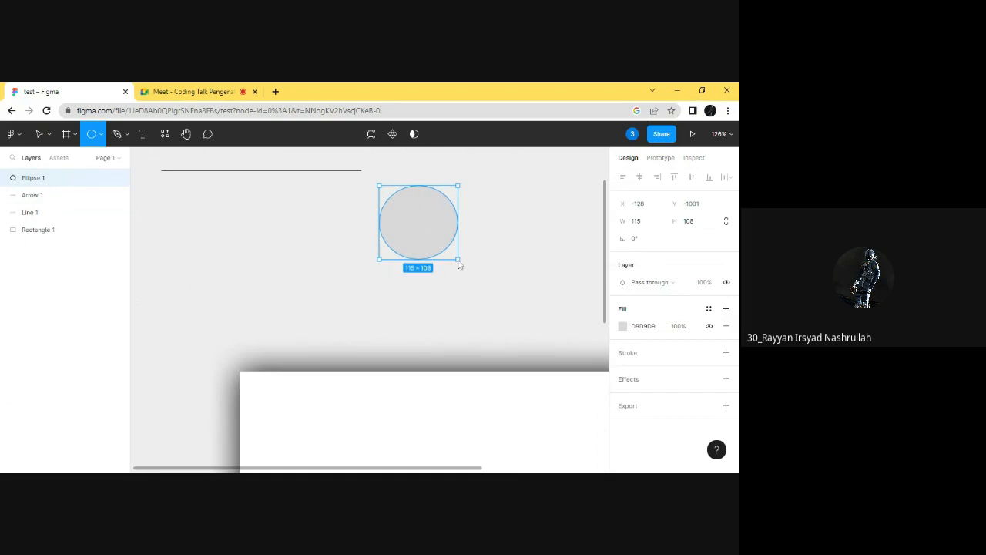
# - Change the ellipse's solid fill to dark grey 2E2E2E and close the colour picker
pyautogui.scroll(2, 478, 246)
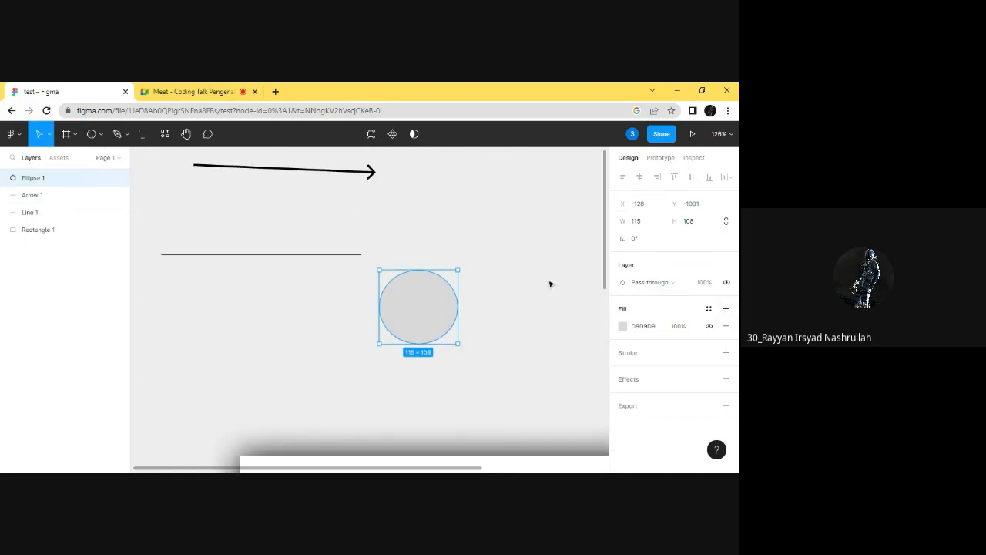
pyautogui.click(622, 326)
pyautogui.click(515, 253)
pyautogui.moveTo(515, 253); pyautogui.dragTo(480, 308)
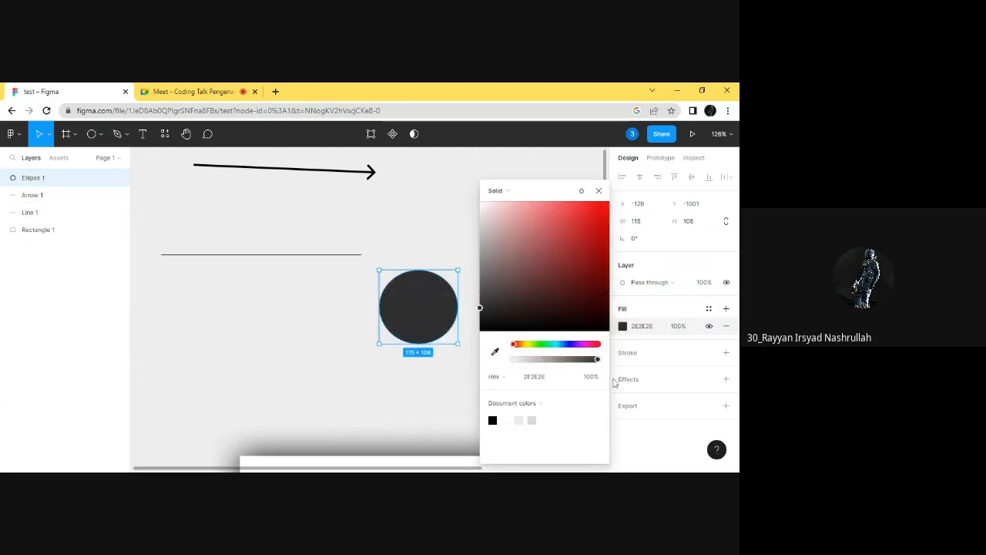
pyautogui.moveTo(597, 359); pyautogui.dragTo(635, 362)
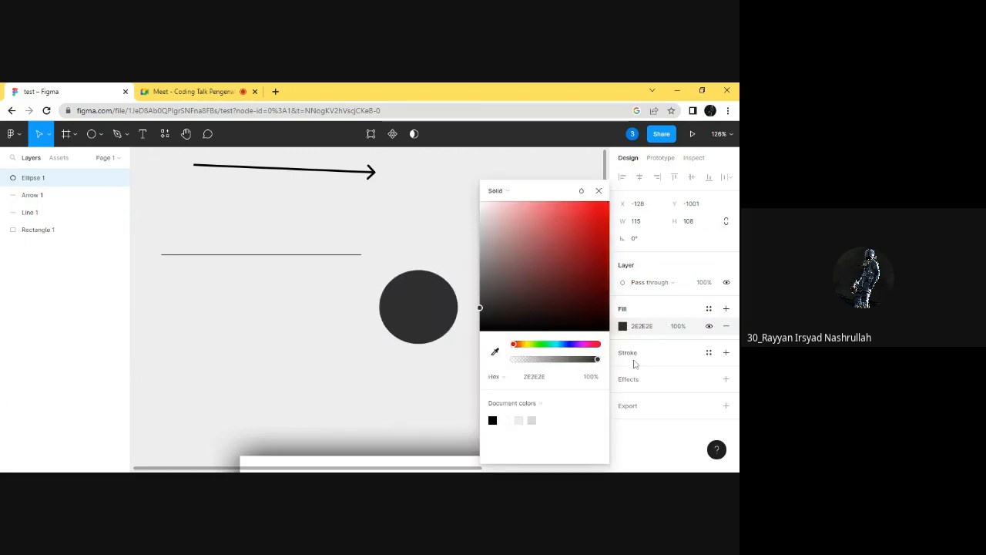
pyautogui.click(611, 200)
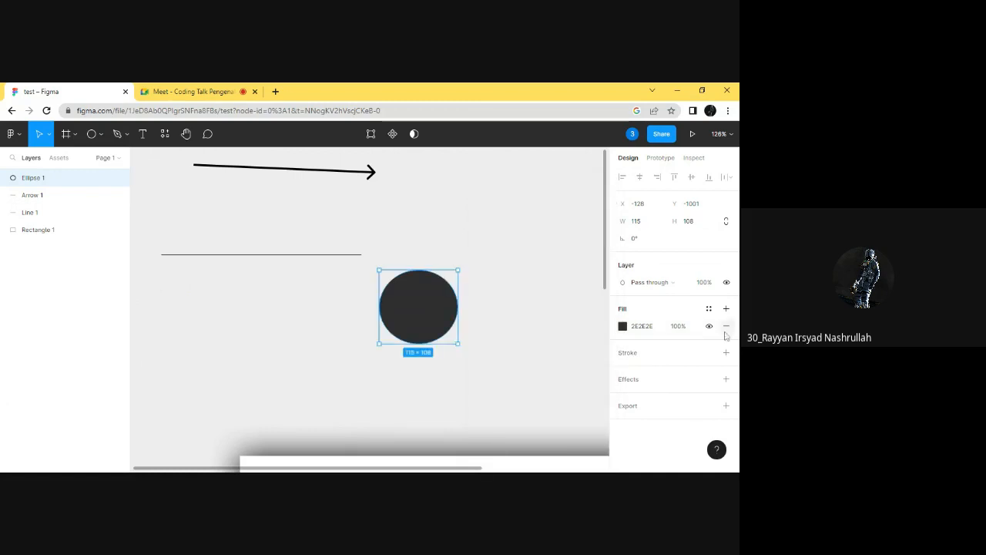
# - Set the ellipse's width to 100 and height to 100, and keep the resulting circle selected
pyautogui.click(652, 220)
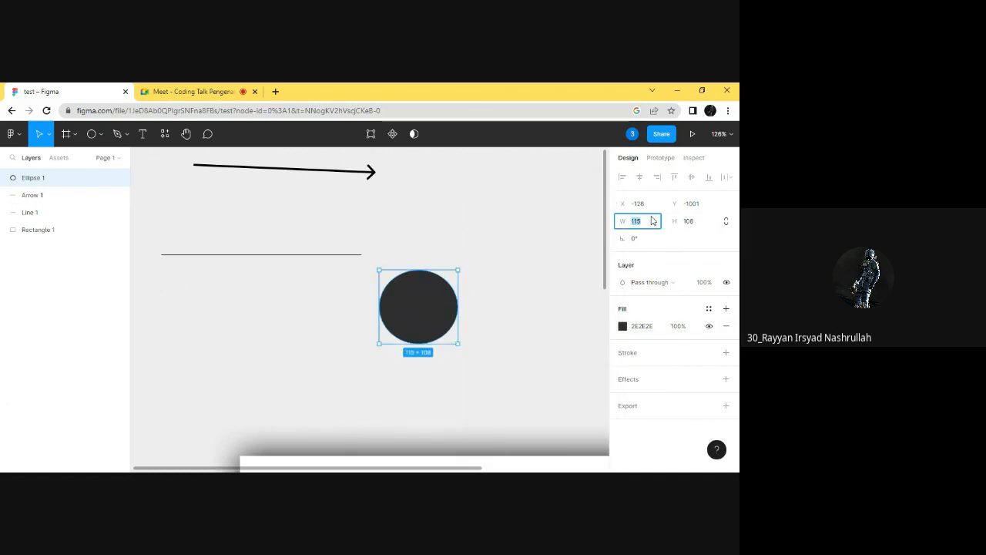
pyautogui.write('100')
pyautogui.press('Return')
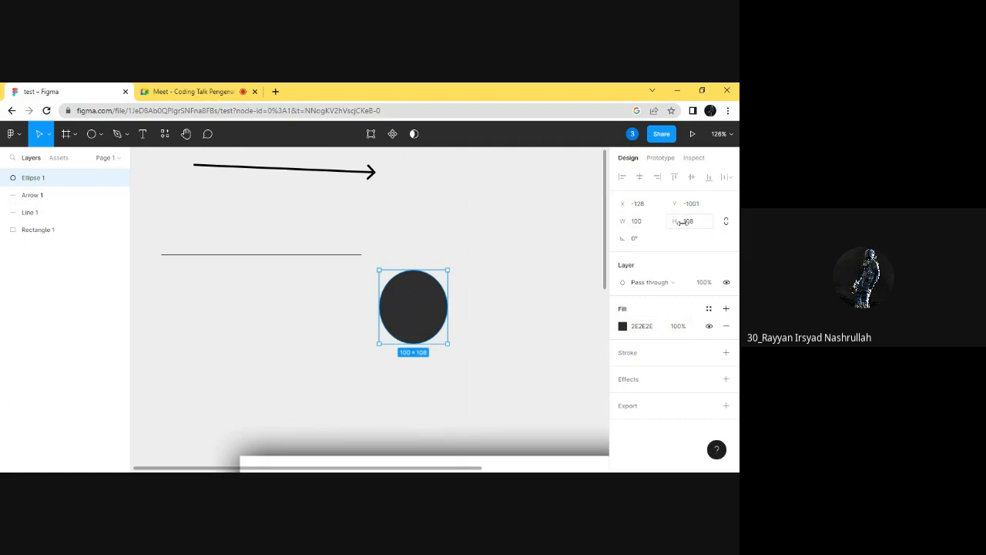
pyautogui.click(686, 222)
pyautogui.press('BackSpace')
pyautogui.write('0')
pyautogui.press('Return')
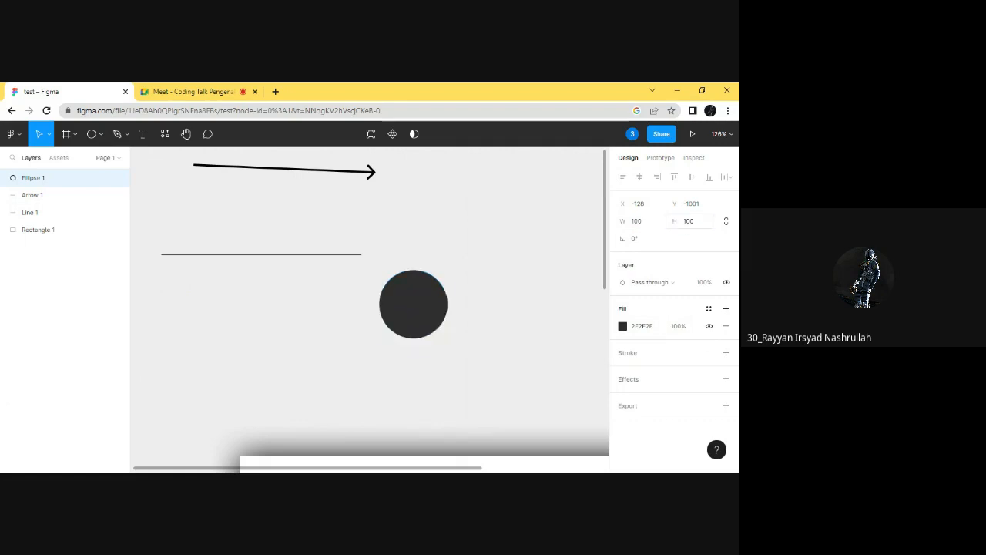
pyautogui.click(374, 303)
pyautogui.click(385, 305)
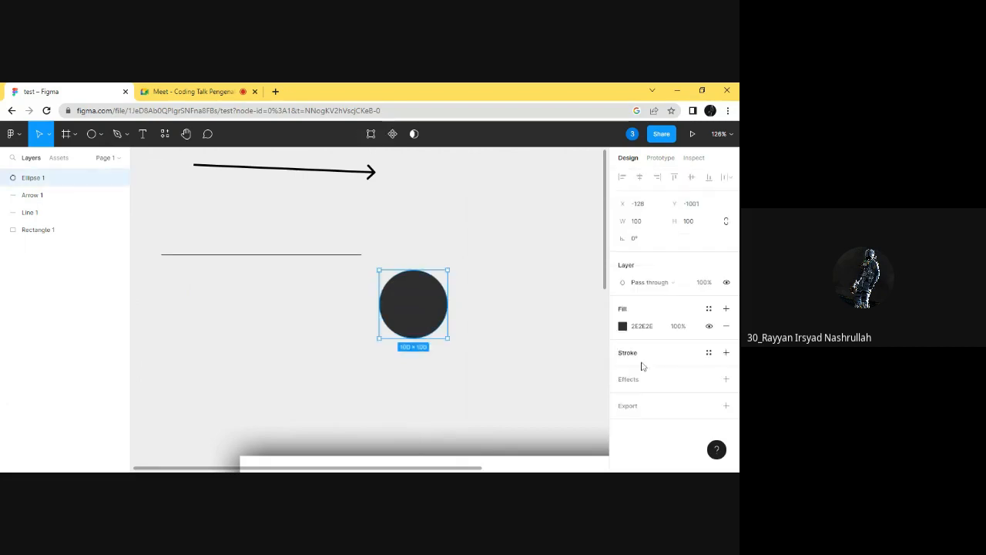
# - Add a stroke to the dark circle and set its position to Outside
pyautogui.click(726, 352)
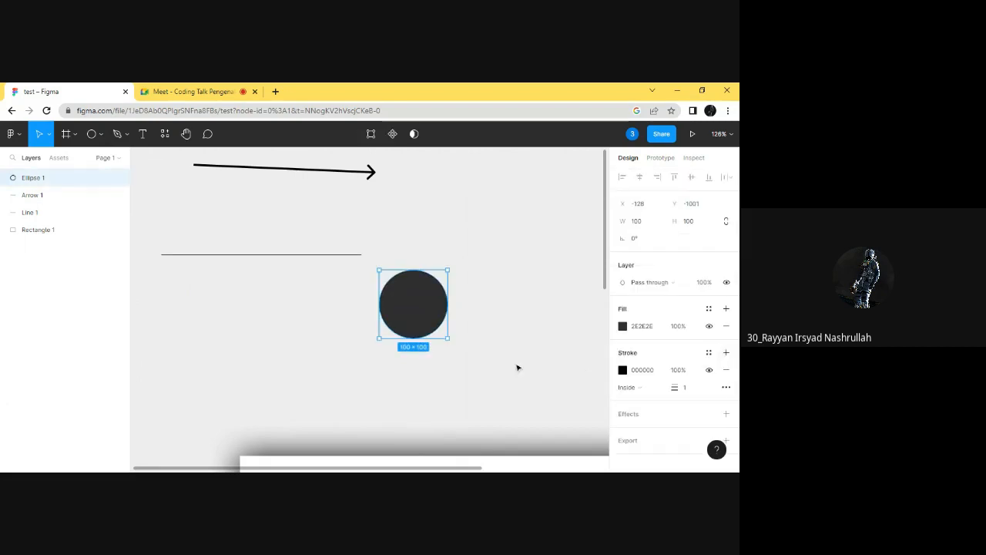
pyautogui.click(636, 387)
pyautogui.click(494, 348)
pyautogui.scroll(-3, 521, 376)
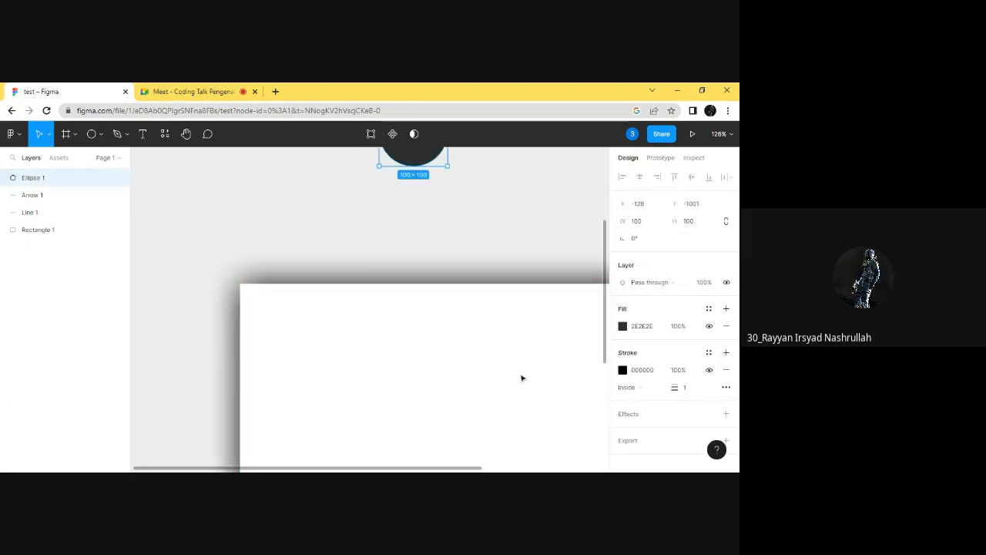
pyautogui.click(522, 377)
pyautogui.scroll(1, 521, 375)
pyautogui.click(406, 202)
pyautogui.click(638, 386)
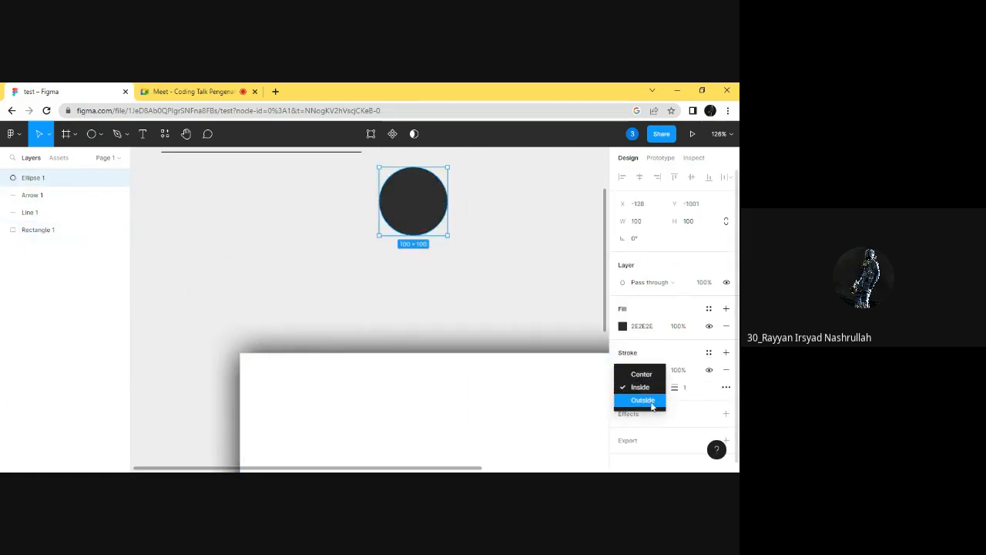
pyautogui.click(643, 400)
# - Change the circle's stroke colour to purple 7000FF and close the colour picker
pyautogui.click(623, 370)
pyautogui.click(521, 278)
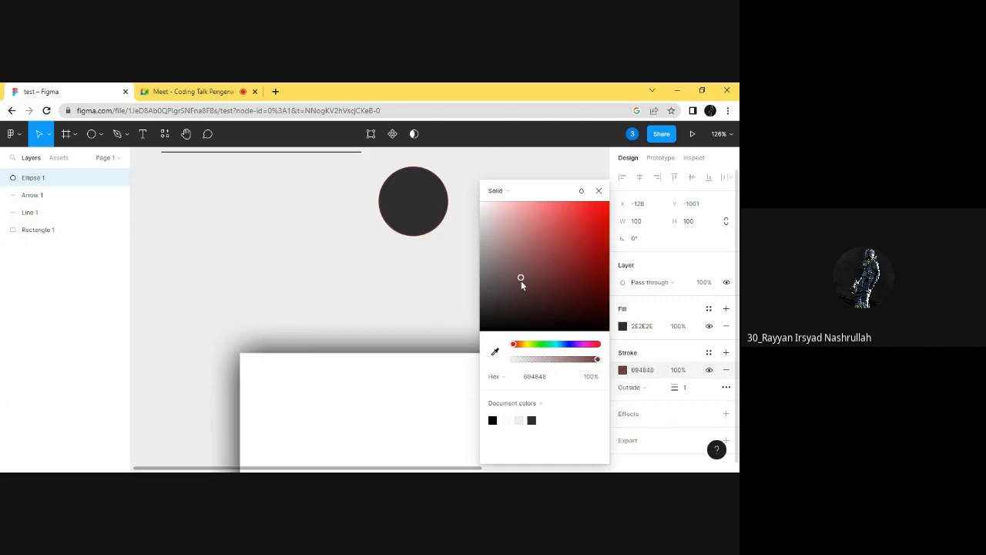
pyautogui.click(574, 344)
pyautogui.moveTo(502, 293); pyautogui.dragTo(621, 189)
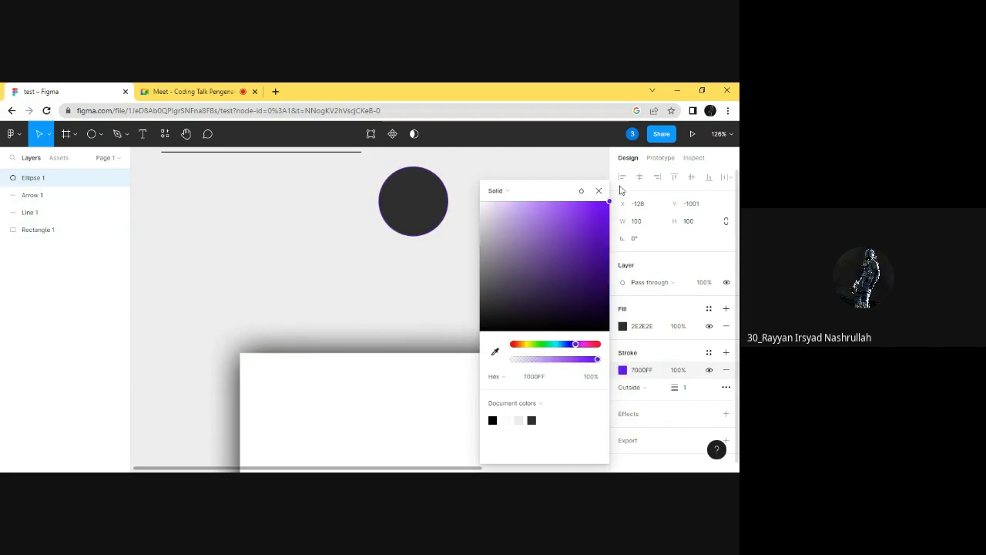
pyautogui.click(599, 190)
# - Set the circle's stroke weight to 5
pyautogui.scroll(3, 439, 231)
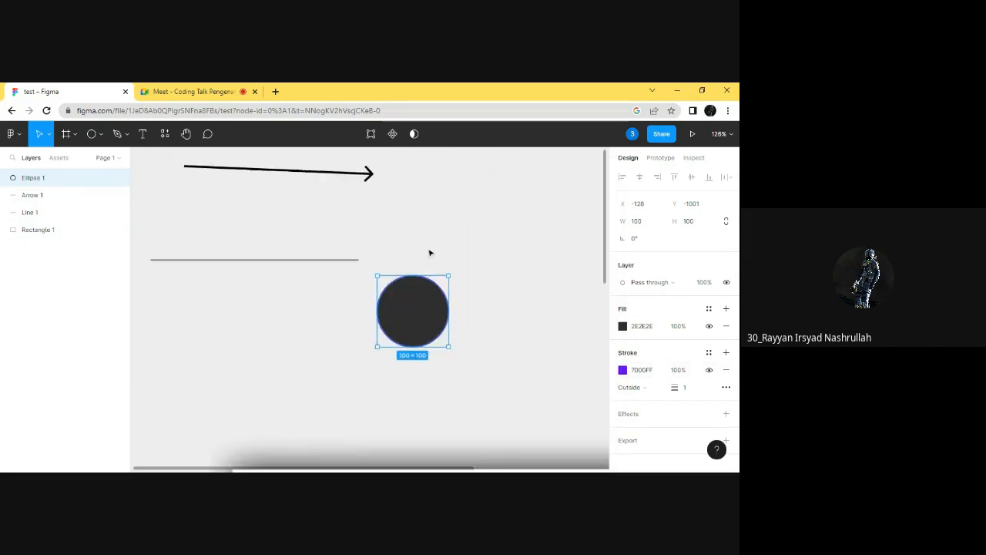
pyautogui.scroll(5, 425, 305)
pyautogui.scroll(5, 425, 305)
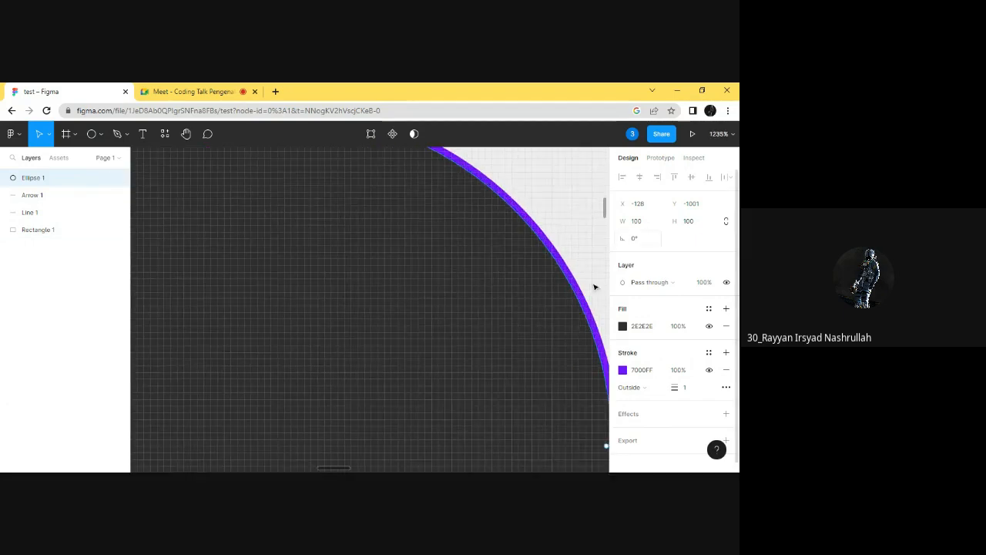
pyautogui.click(694, 391)
pyautogui.write('5')
pyautogui.press('Return')
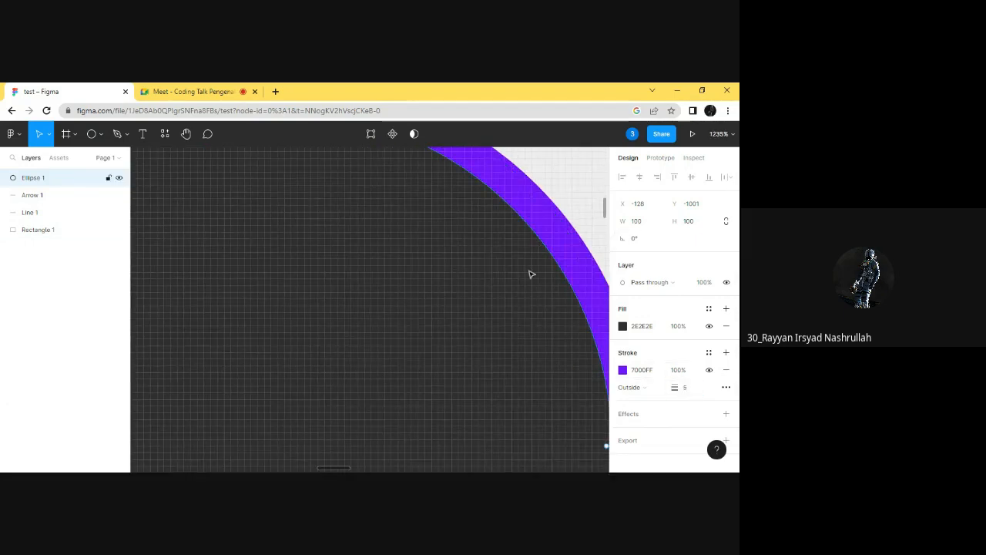
# - Draw a polygon about 305 × 240 below the horizontal line, beside the circle
pyautogui.scroll(-2, 527, 282)
pyautogui.scroll(-15, 202, 262)
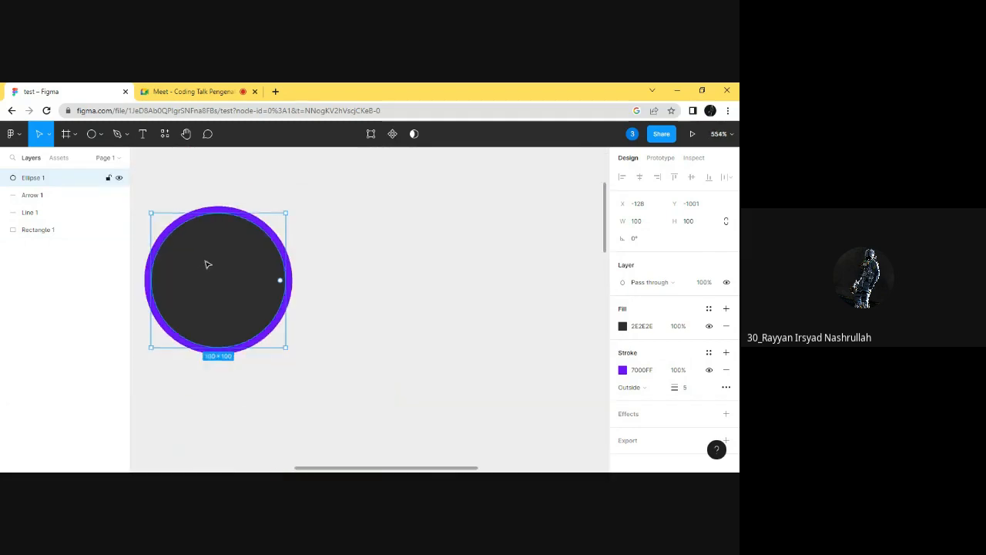
pyautogui.click(103, 133)
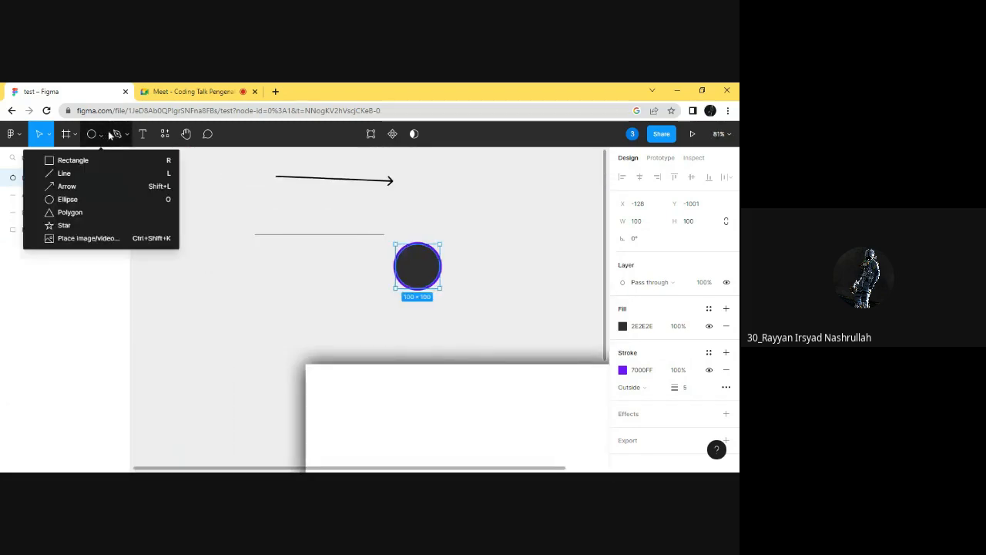
pyautogui.click(123, 214)
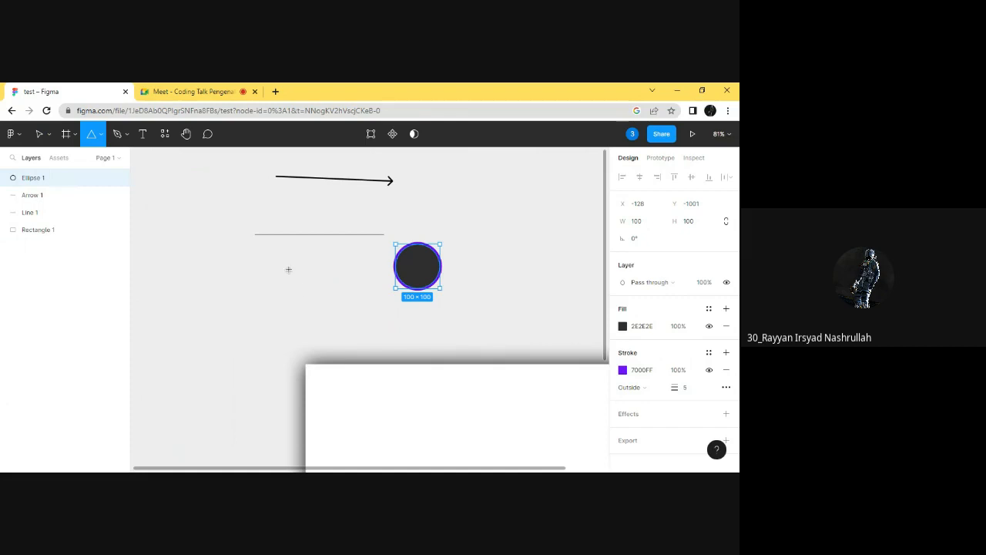
pyautogui.moveTo(297, 263)
pyautogui.mouseDown()
pyautogui.moveTo(236, 328)
pyautogui.moveTo(231, 352)
pyautogui.moveTo(176, 366)
pyautogui.moveTo(176, 335)
pyautogui.moveTo(162, 367)
pyautogui.mouseUp()
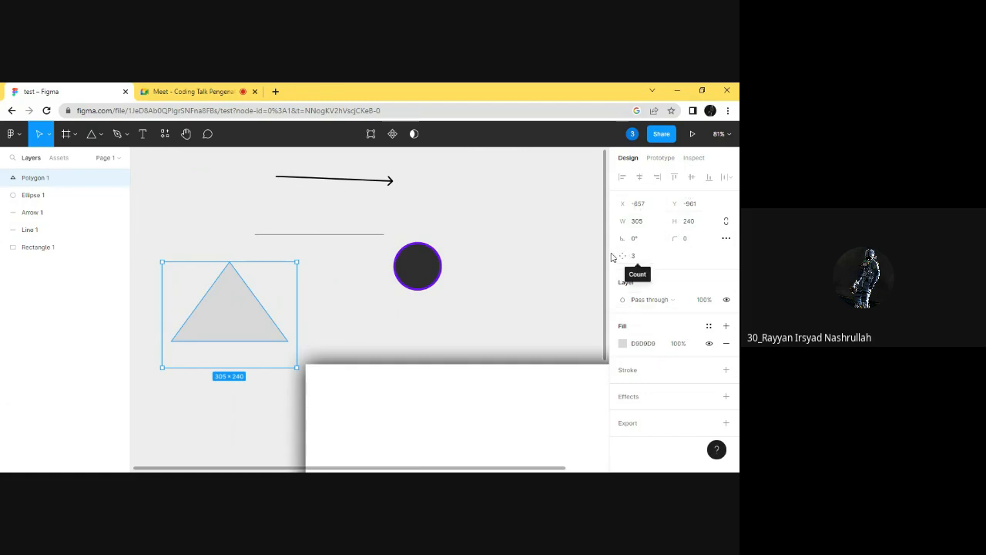
# - Set the polygon's side count to 5 and deselect it
pyautogui.click(651, 261)
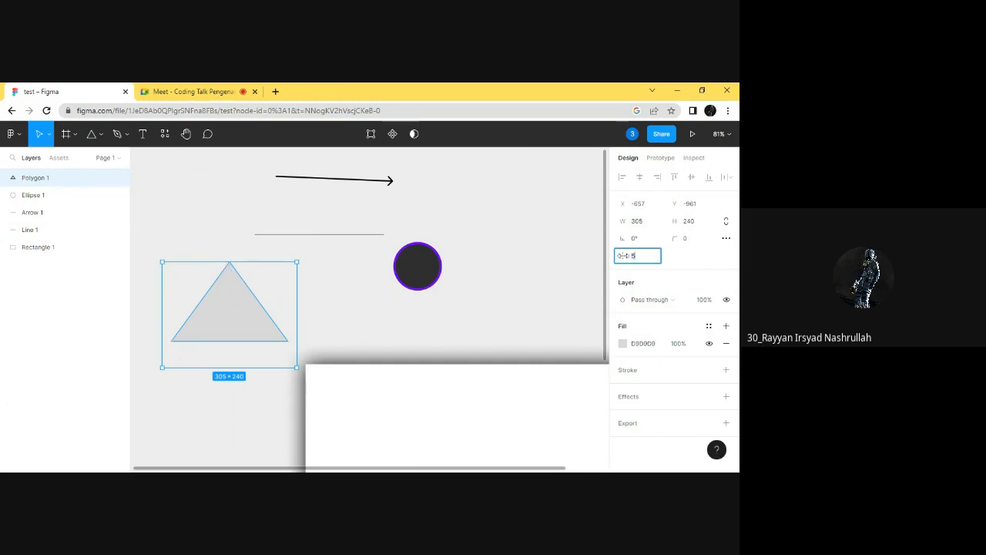
pyautogui.write('5')
pyautogui.press('Return')
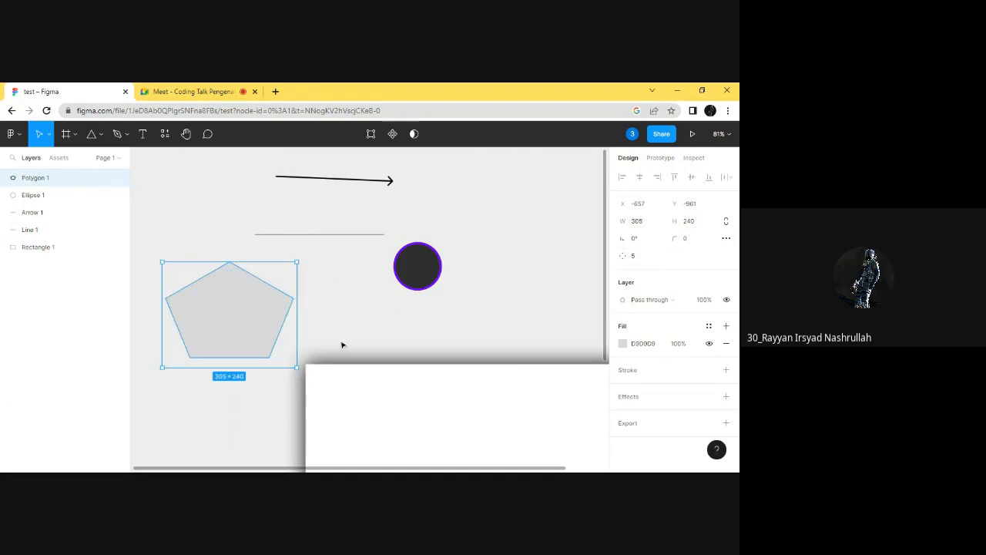
pyautogui.click(273, 284)
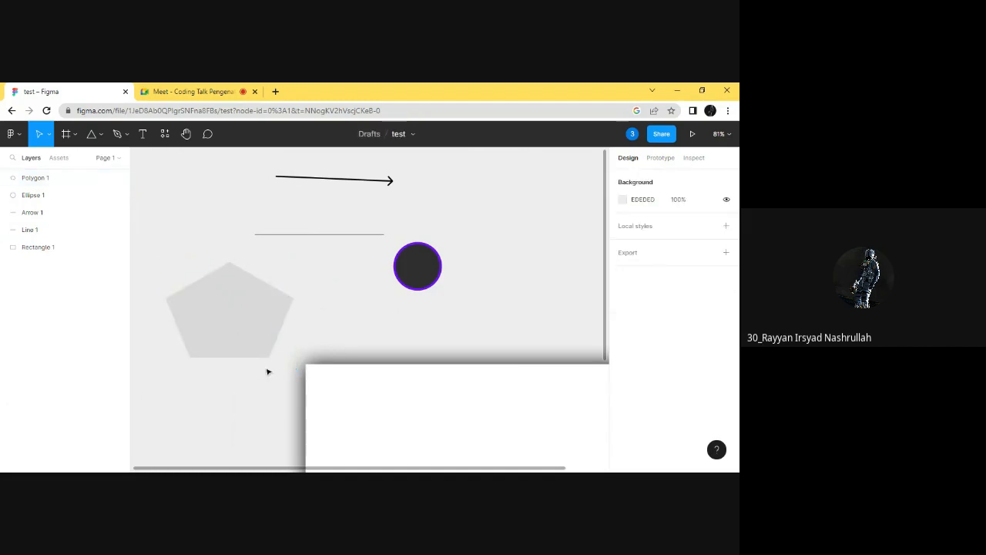
# - Set the polygon's side count to 10 and deselect it
pyautogui.click(269, 323)
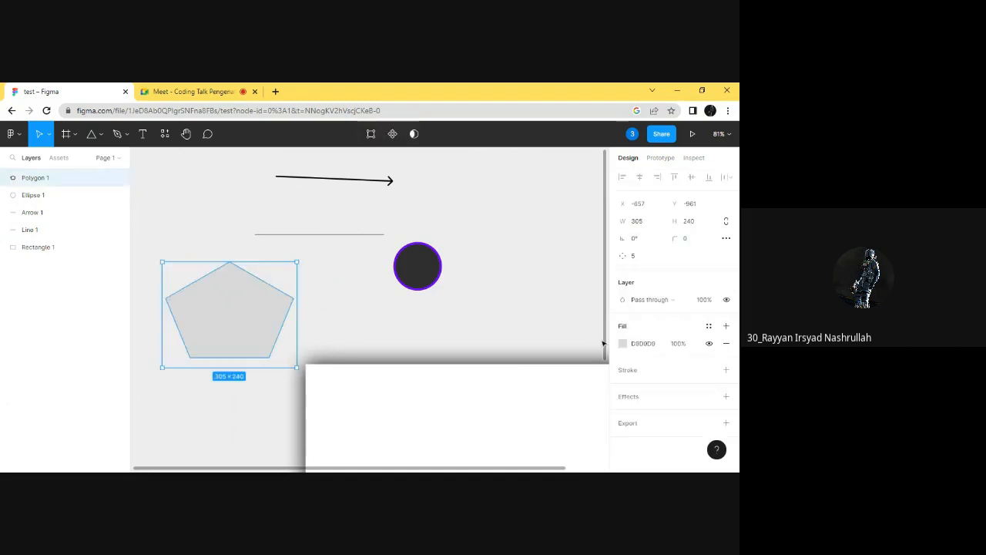
pyautogui.click(642, 261)
pyautogui.write('1')
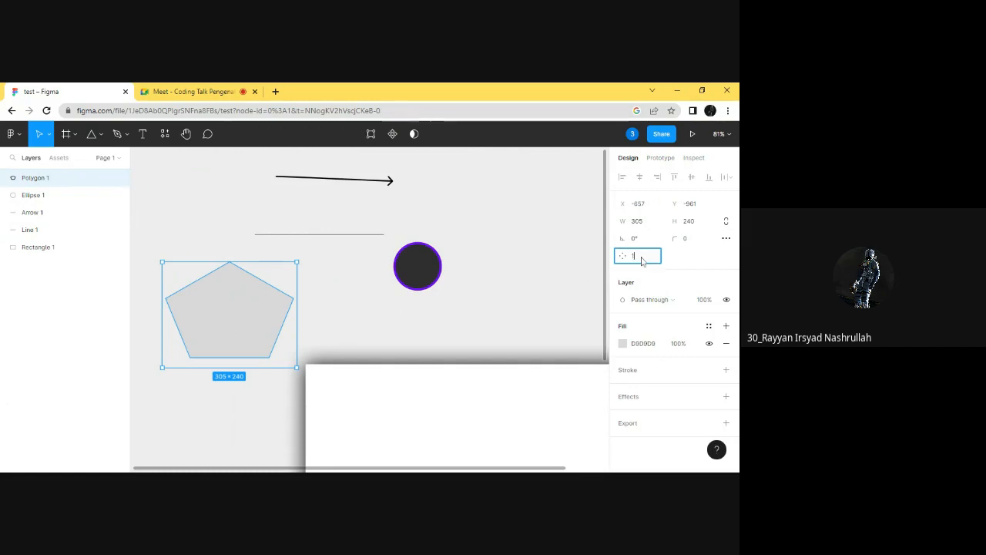
pyautogui.write('0')
pyautogui.press('Return')
pyautogui.click(357, 297)
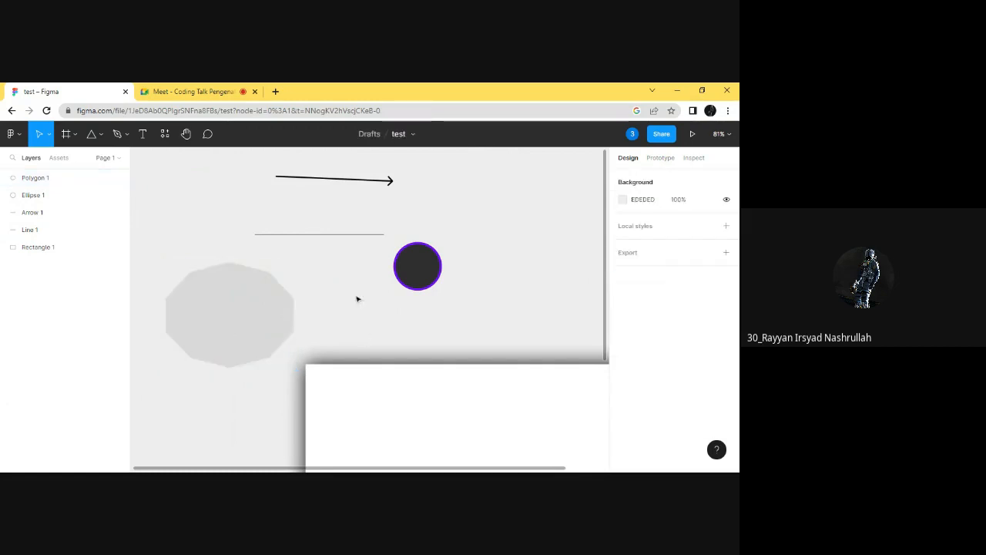
# - Move the polygon slightly up towards the circle, to about X -599, Y -982, and deselect it
pyautogui.click(234, 320)
pyautogui.moveTo(262, 309); pyautogui.dragTo(287, 299)
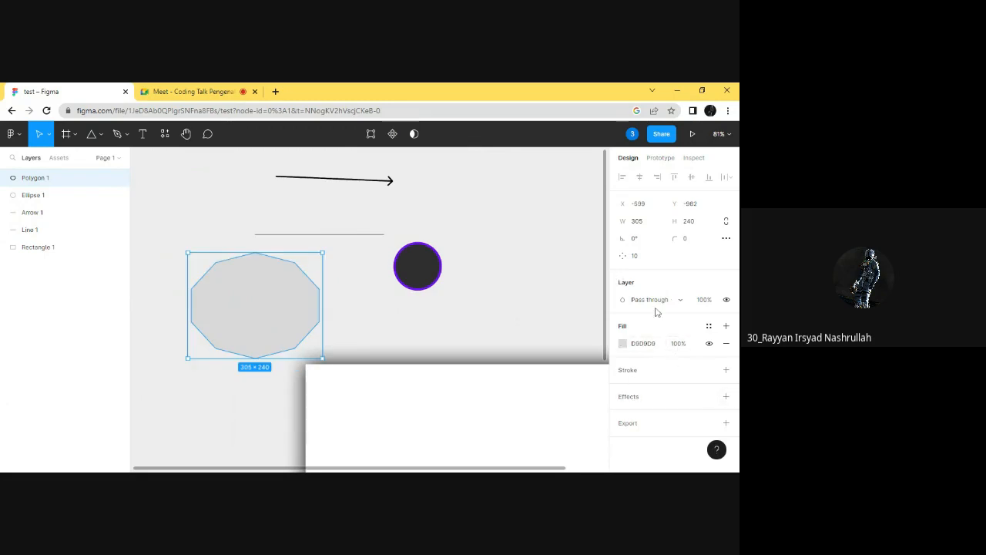
pyautogui.press('Escape')
# - Draw a star about 167 × 162 above and beside the circle, on the arrowhead side
pyautogui.click(92, 134)
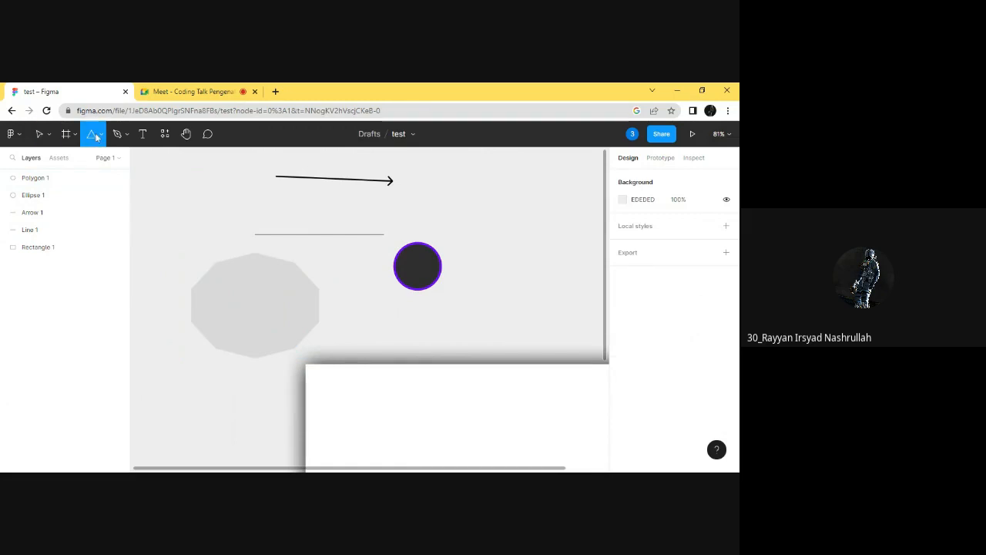
pyautogui.click(102, 137)
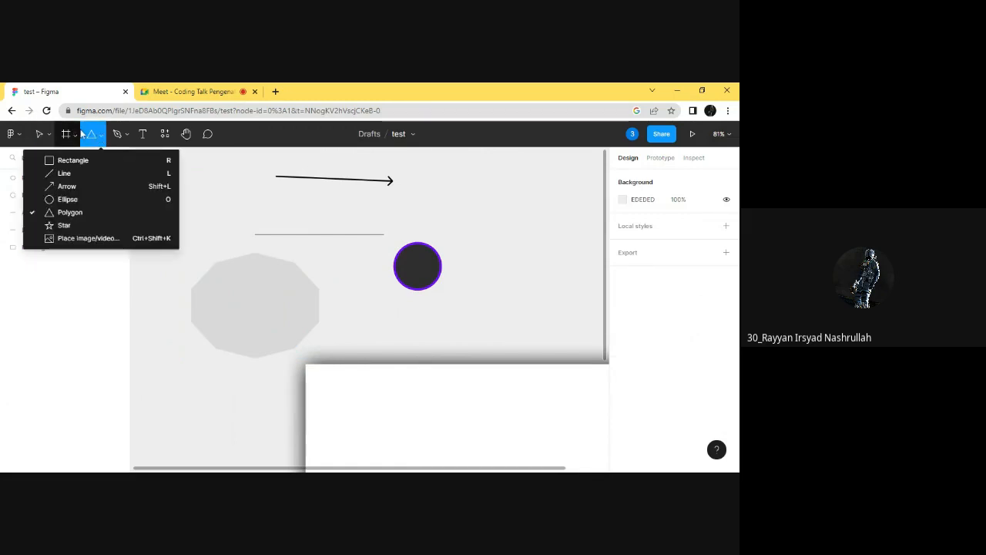
pyautogui.click(77, 225)
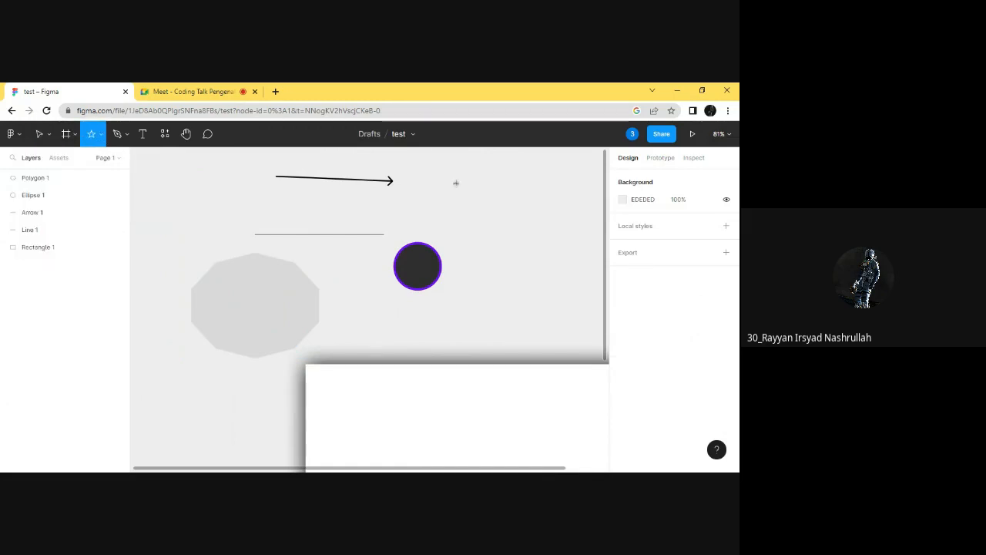
pyautogui.moveTo(456, 182); pyautogui.dragTo(528, 252)
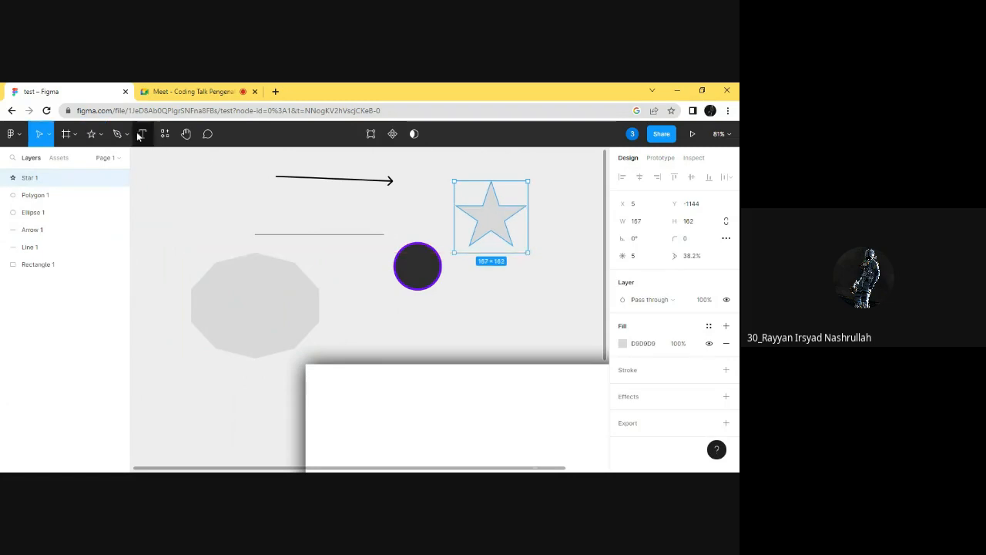
# - Set the star's point count to 10
pyautogui.click(102, 134)
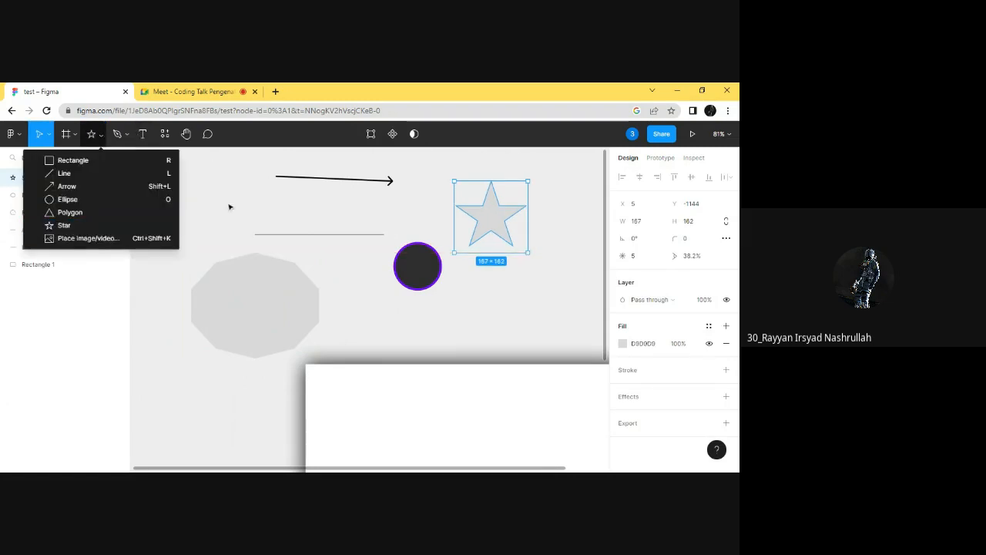
pyautogui.click(229, 206)
pyautogui.moveTo(626, 256)
pyautogui.mouseDown()
pyautogui.moveTo(646, 256)
pyautogui.moveTo(627, 257)
pyautogui.mouseUp()
pyautogui.click(517, 275)
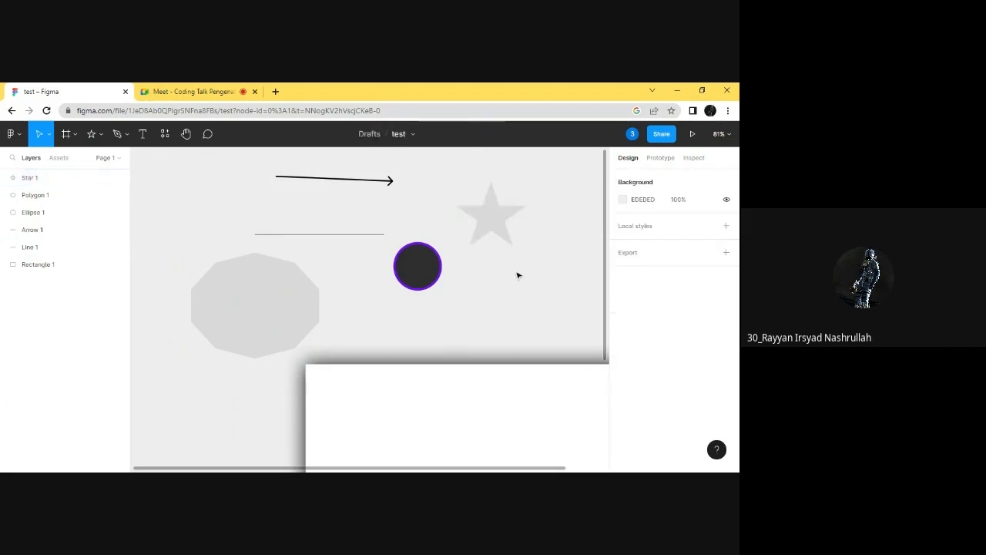
pyautogui.click(497, 202)
pyautogui.click(642, 261)
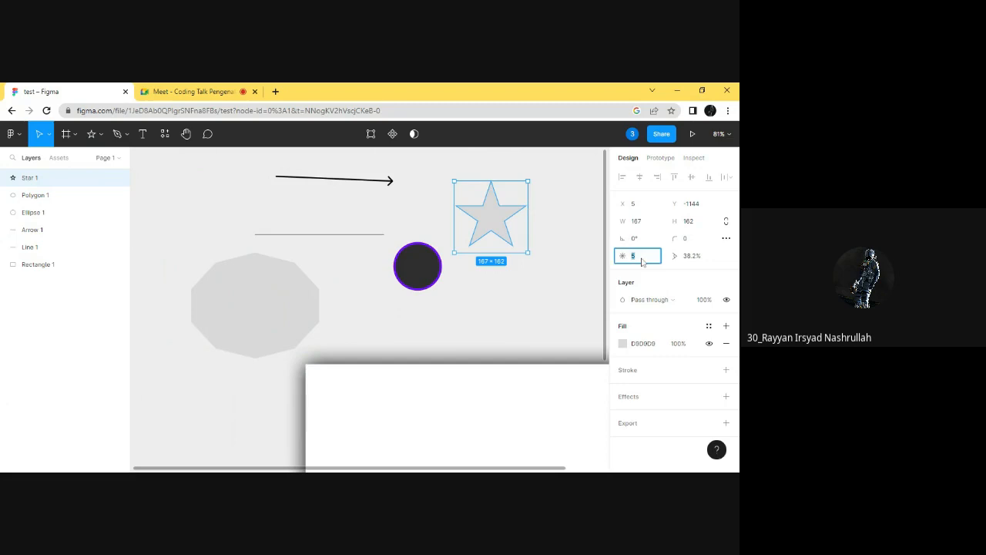
pyautogui.press('Return')
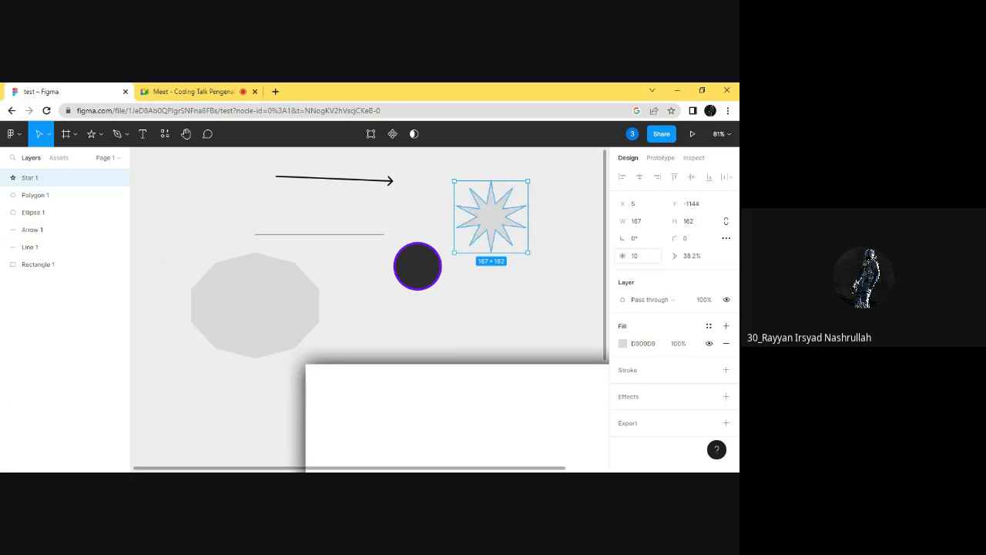
# - Reduce the star's ratio to 1.8% so its points become thin rays, and deselect it
pyautogui.moveTo(675, 256); pyautogui.dragTo(593, 252)
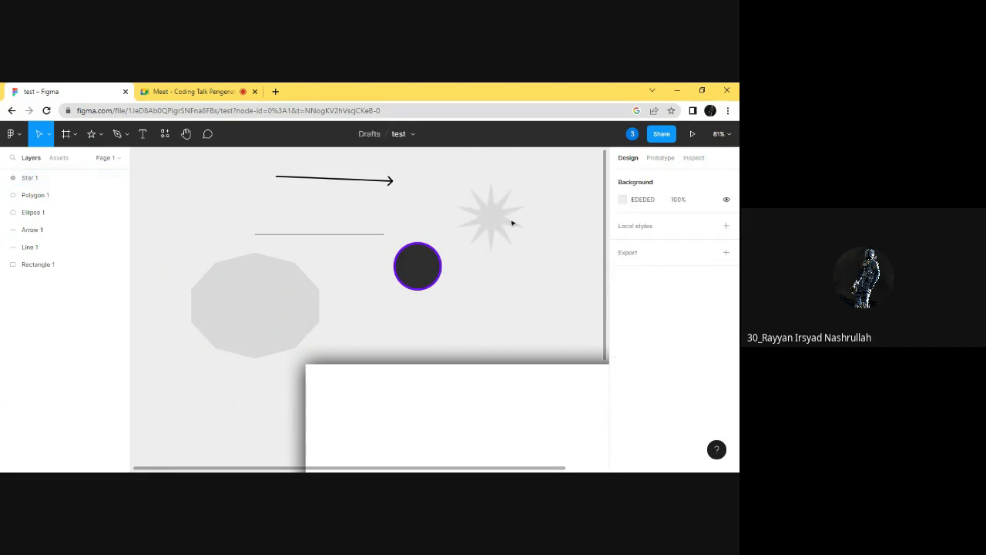
pyautogui.scroll(10, 512, 223)
pyautogui.click(518, 208)
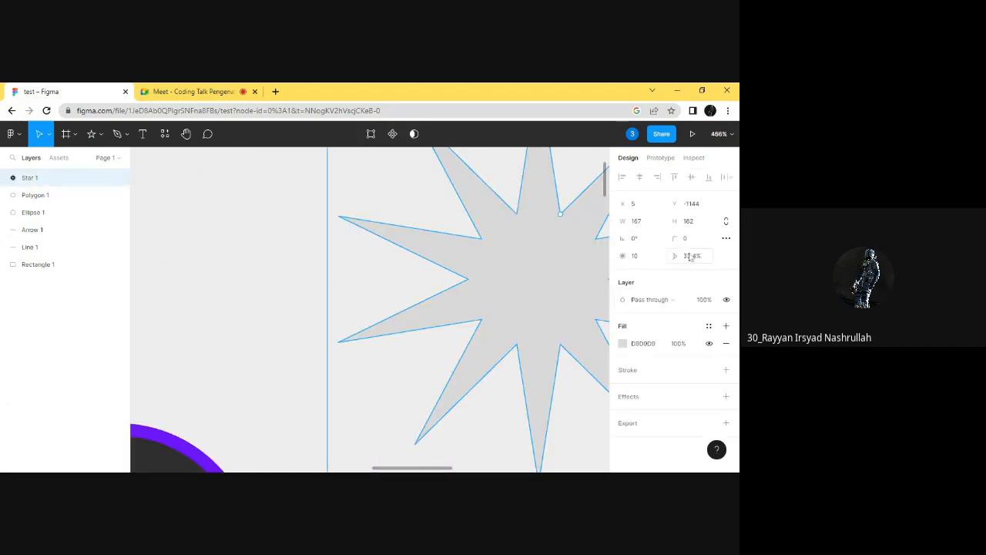
pyautogui.moveTo(672, 256); pyautogui.dragTo(576, 294)
pyautogui.click(537, 309)
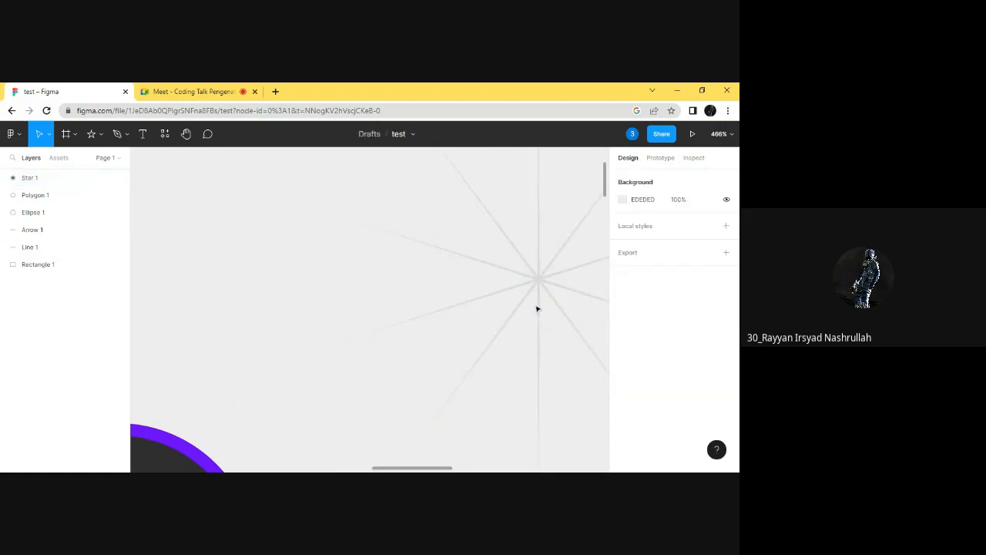
# - Change the star's solid fill to black 000000, close the colour picker and deselect the star
pyautogui.click(540, 282)
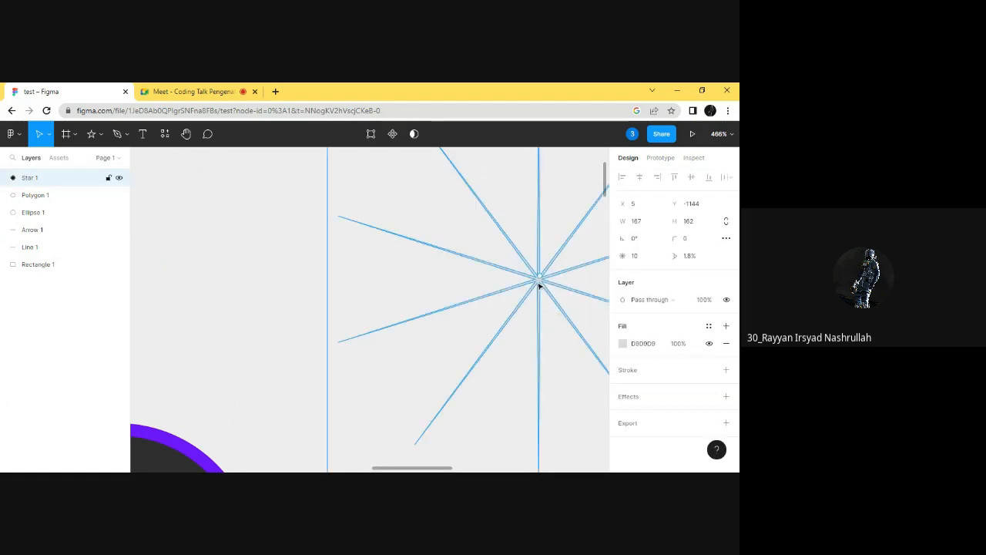
pyautogui.click(623, 343)
pyautogui.moveTo(568, 273); pyautogui.dragTo(489, 346)
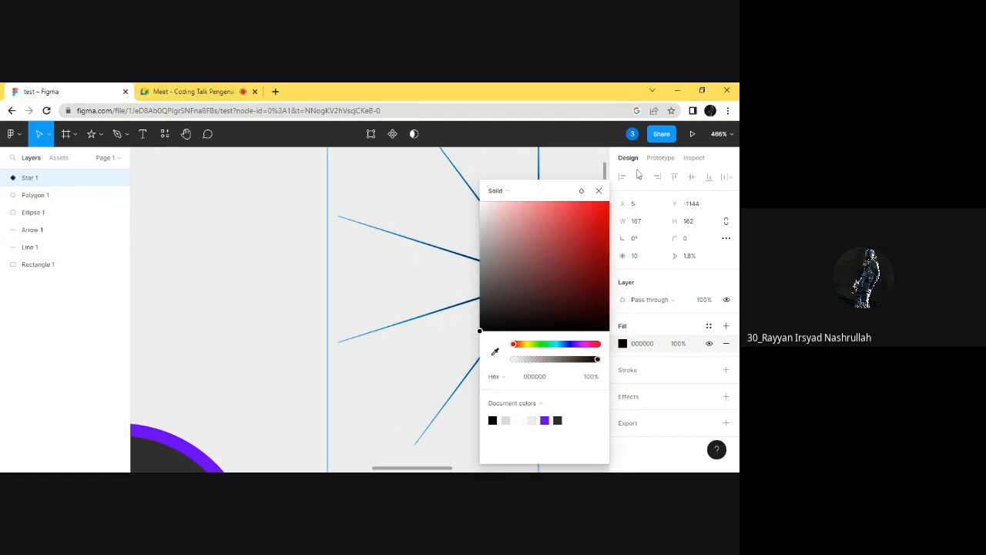
pyautogui.click(598, 190)
pyautogui.scroll(-3, 489, 253)
pyautogui.click(264, 209)
pyautogui.scroll(-4, 337, 253)
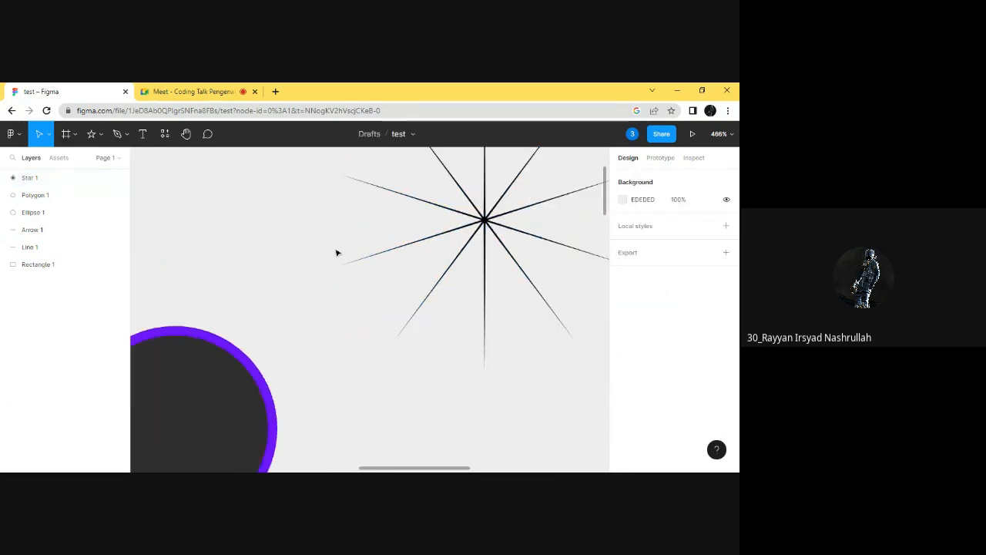
pyautogui.scroll(-2, 337, 253)
pyautogui.click(102, 135)
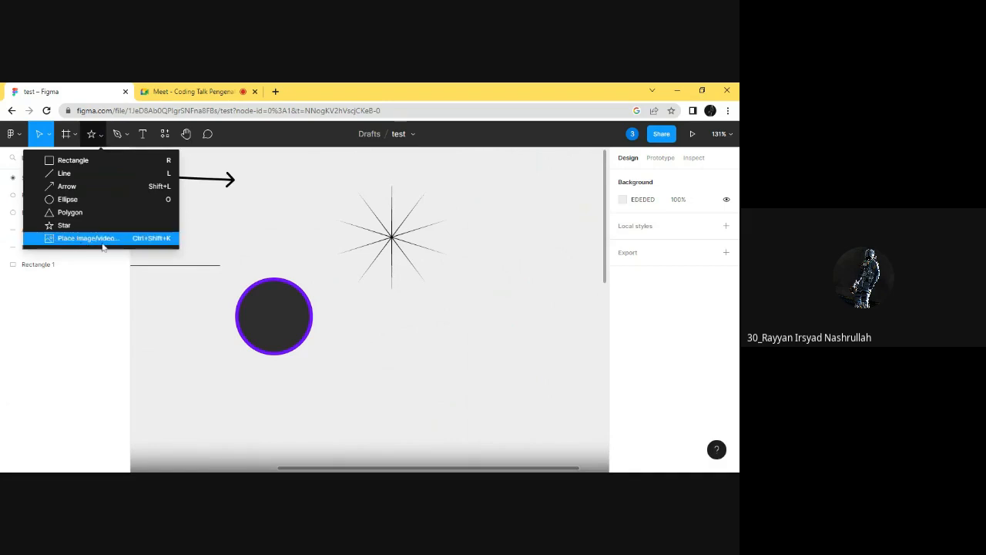
pyautogui.click(397, 348)
pyautogui.scroll(-5, 406, 345)
pyautogui.click(92, 136)
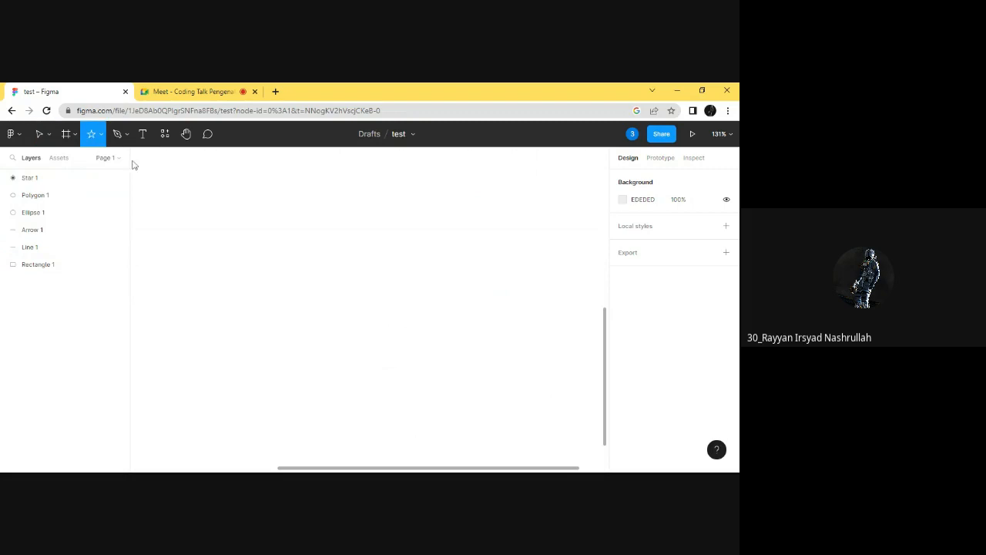
# - Place the check mark image into the existing rectangle as its fill
pyautogui.click(75, 135)
pyautogui.click(100, 136)
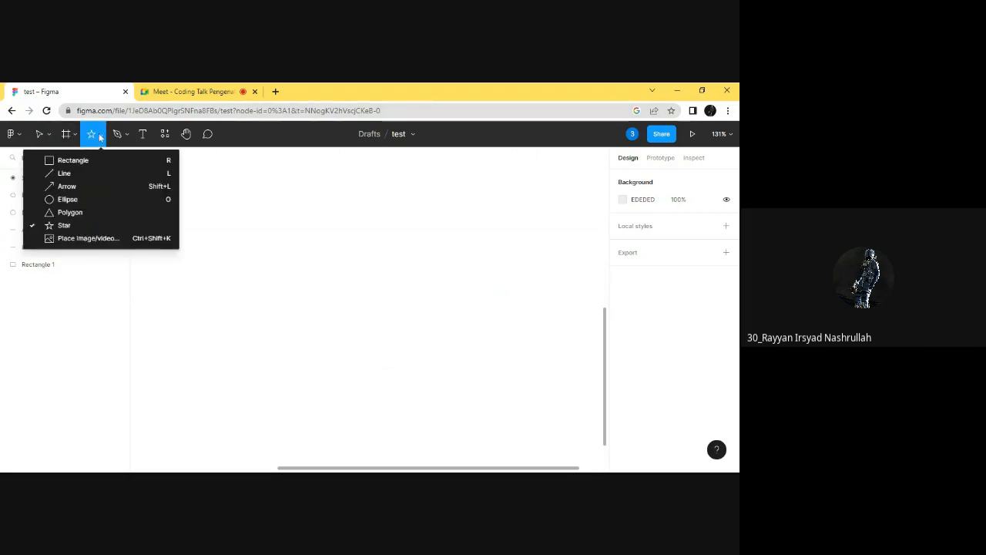
pyautogui.click(77, 239)
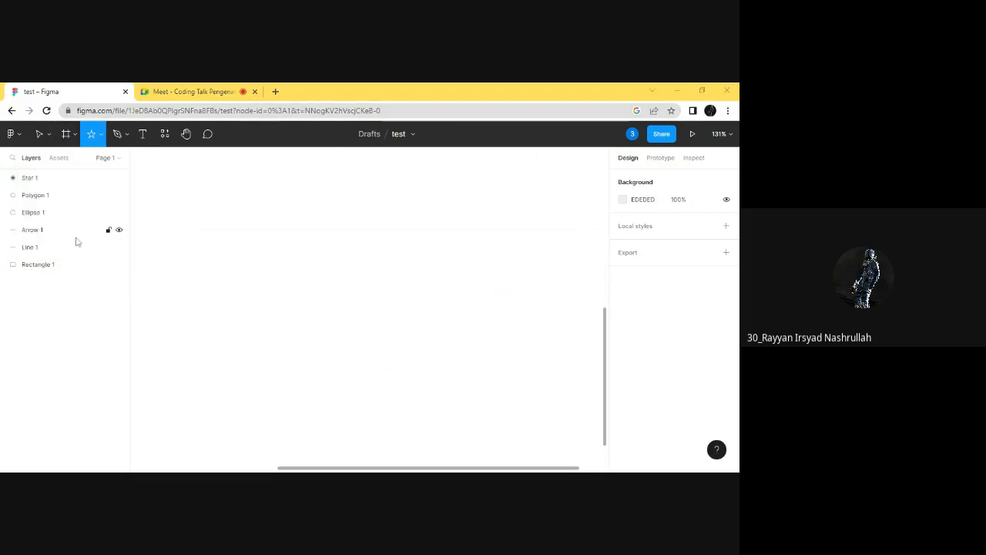
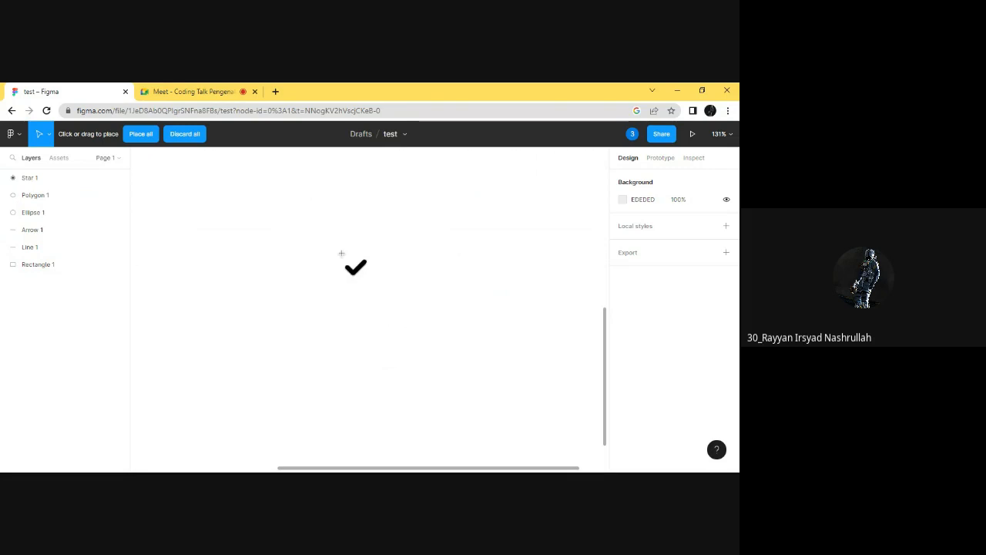
pyautogui.click(344, 257)
pyautogui.click(455, 277)
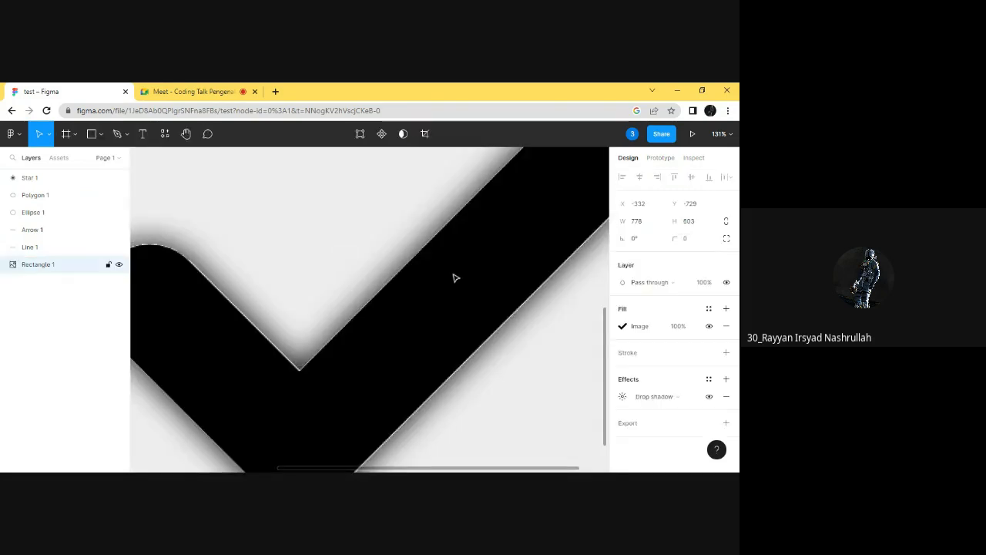
# - Move the check mark rectangle to the open canvas area below the polygon and the circle
pyautogui.scroll(-5, 455, 277)
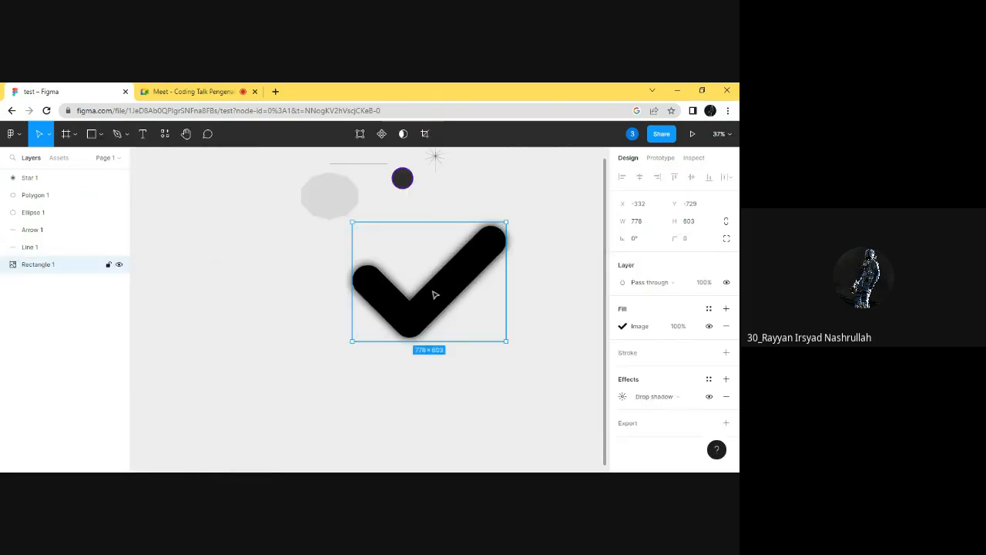
pyautogui.moveTo(435, 289); pyautogui.dragTo(424, 279)
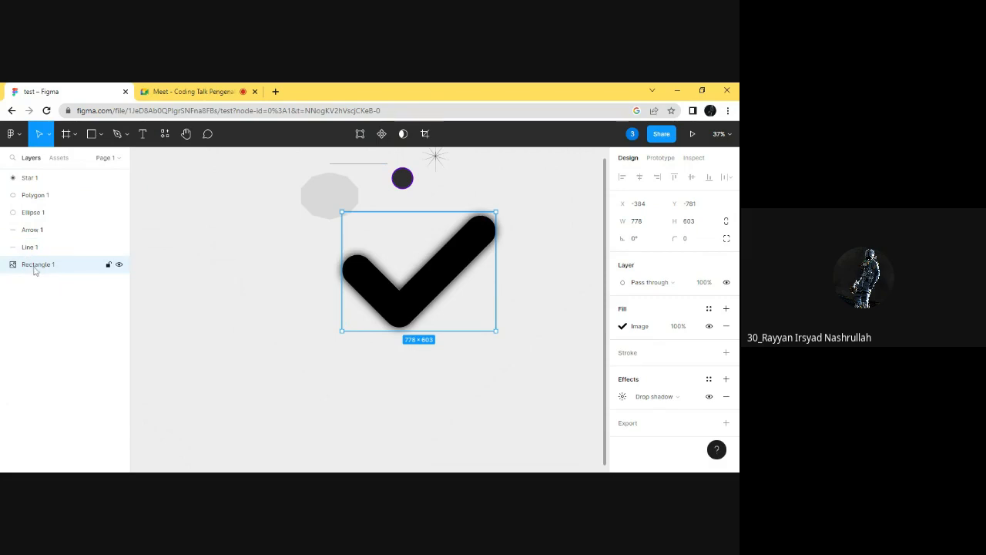
pyautogui.moveTo(417, 282); pyautogui.dragTo(366, 326)
pyautogui.click(205, 285)
pyautogui.click(340, 308)
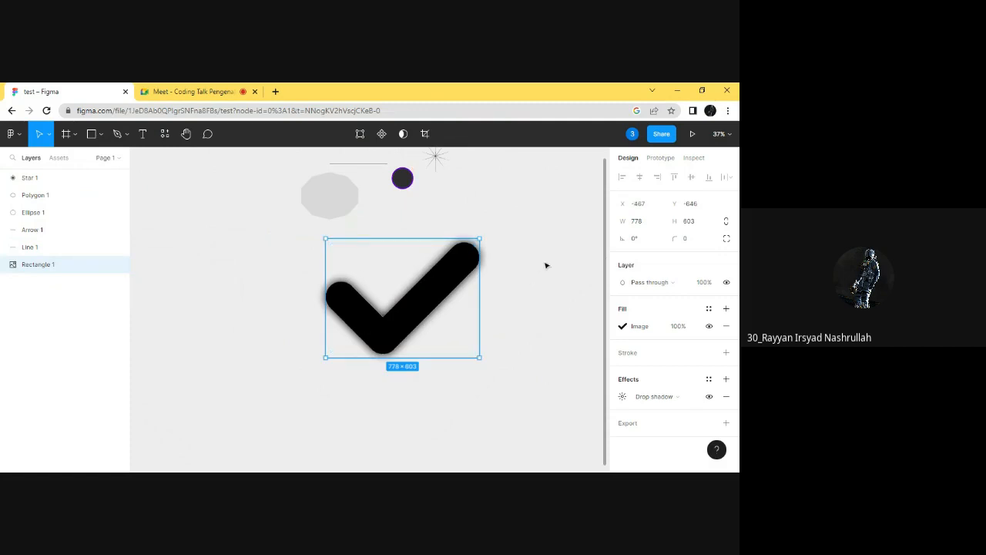
# - Resize the check mark rectangle to 100 × 100 and move it slightly towards the area below the circle
pyautogui.click(638, 223)
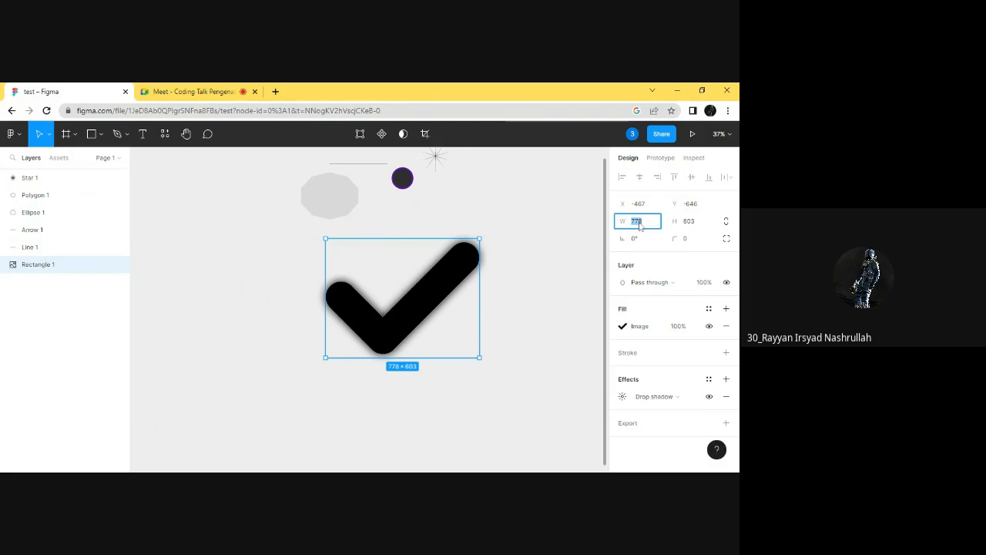
pyautogui.write('100')
pyautogui.press('Return')
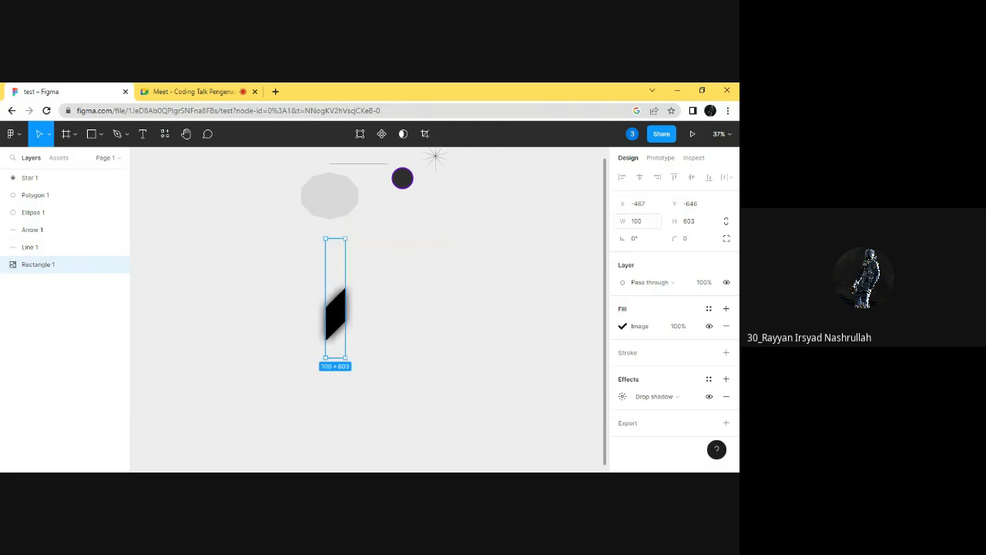
pyautogui.click(700, 222)
pyautogui.press('Return')
pyautogui.moveTo(358, 250); pyautogui.dragTo(393, 271)
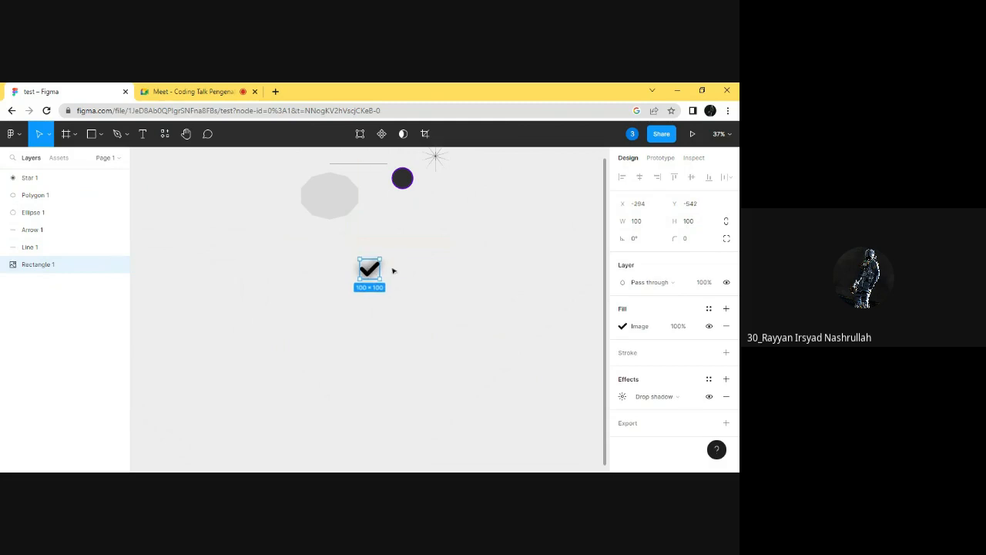
# - Remove the drop shadow effect from the check mark rectangle and deselect it
pyautogui.click(667, 396)
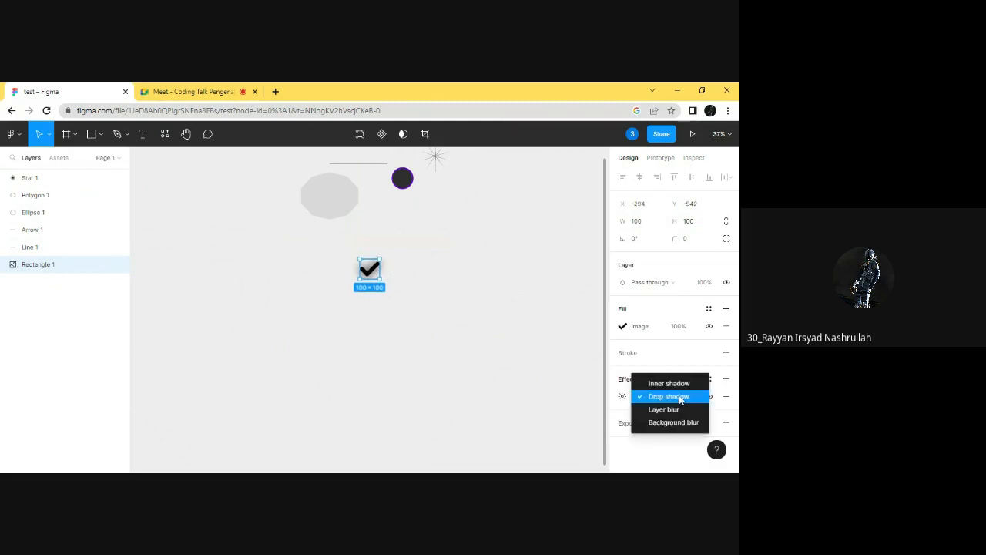
pyautogui.click(728, 397)
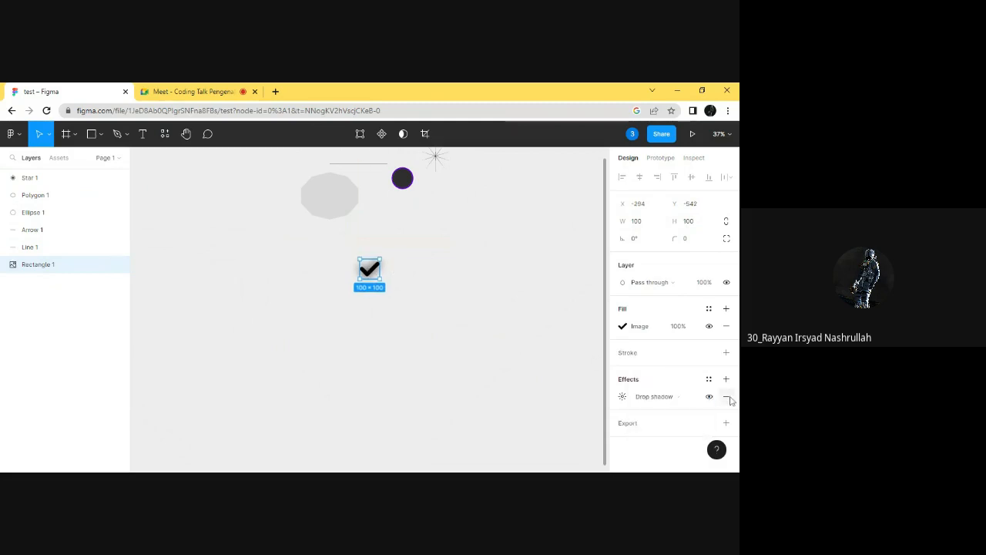
pyautogui.click(728, 398)
pyautogui.click(455, 298)
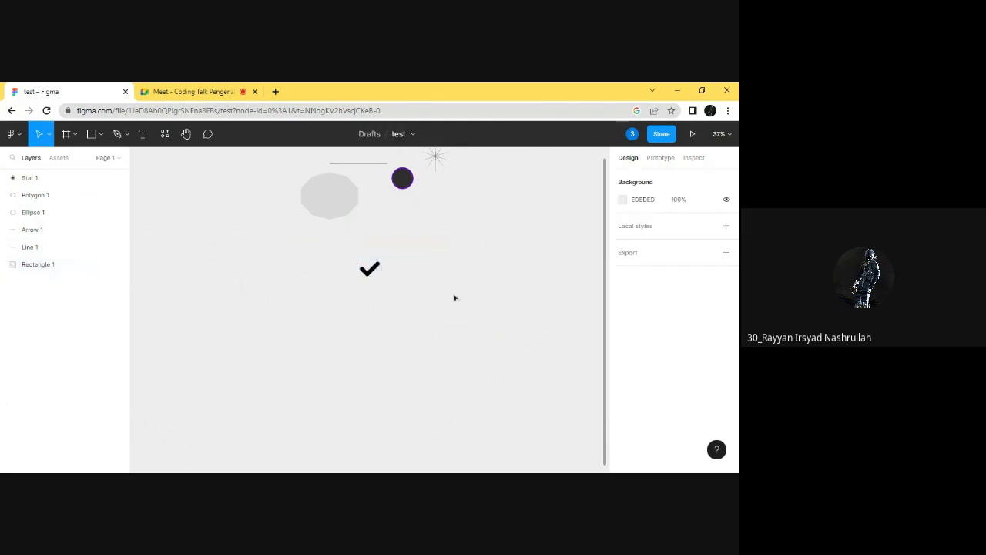
# - Add a stroke to the check mark rectangle and remove it again
pyautogui.click(370, 268)
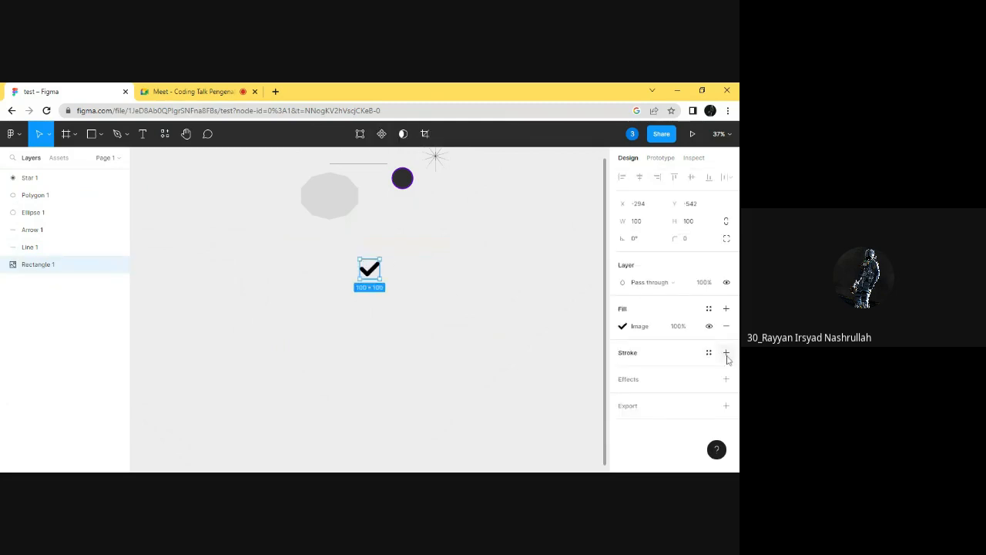
pyautogui.click(726, 352)
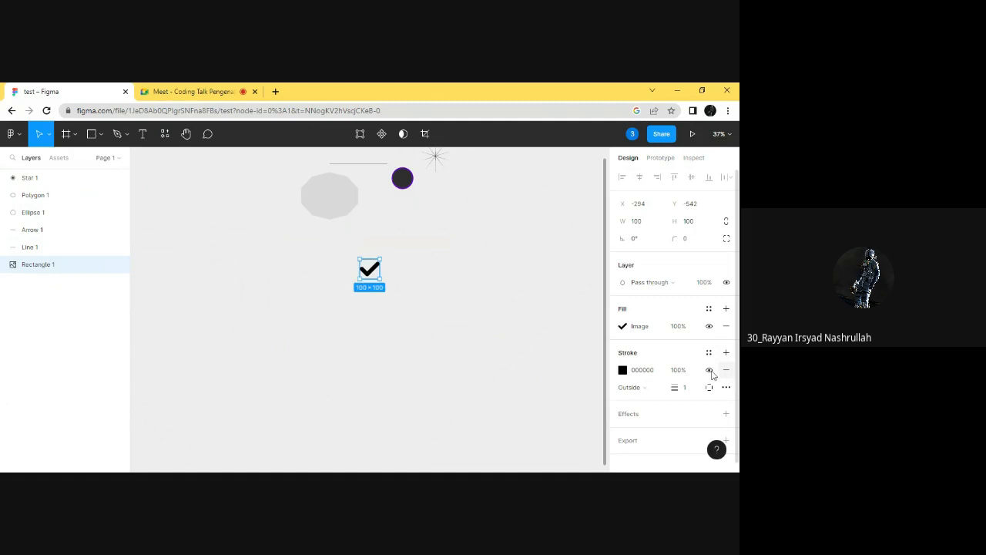
pyautogui.click(727, 372)
# - Add a drop shadow effect to the check mark rectangle, remove it again and deselect the shape
pyautogui.click(726, 379)
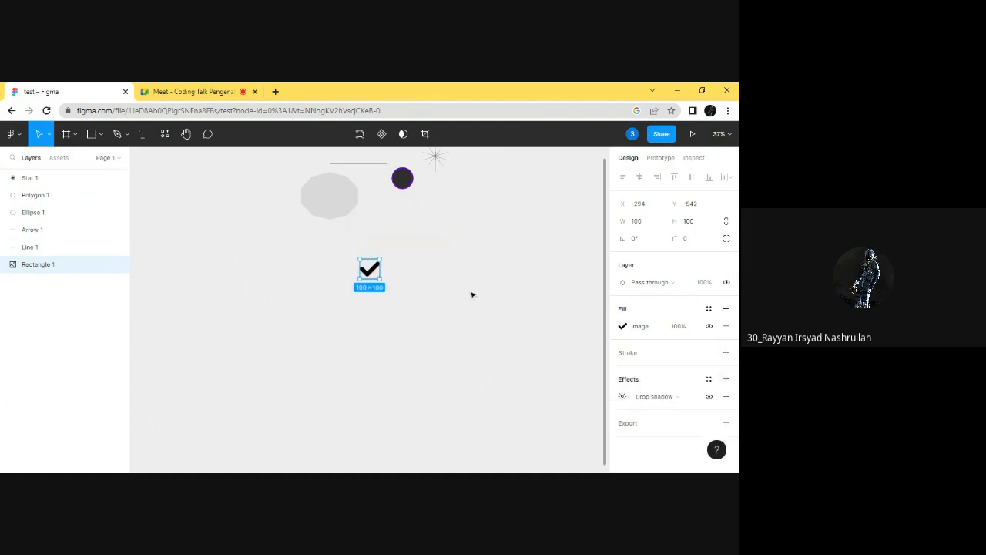
pyautogui.click(423, 290)
pyautogui.click(369, 269)
pyautogui.click(726, 397)
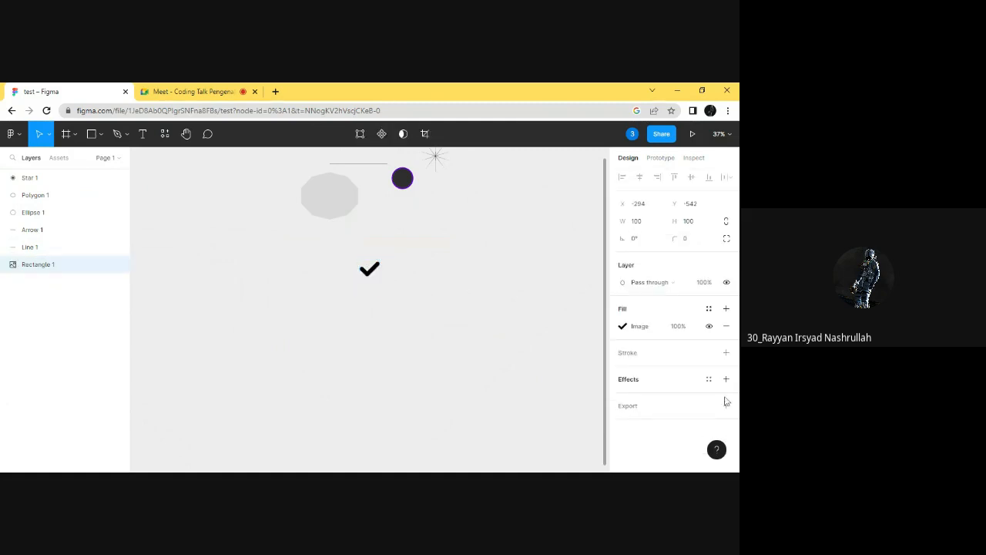
pyautogui.click(465, 333)
# - Draw a two-point curve with the Pen tool beside the polygon, finish the path, move it sideways and delete it
pyautogui.click(100, 135)
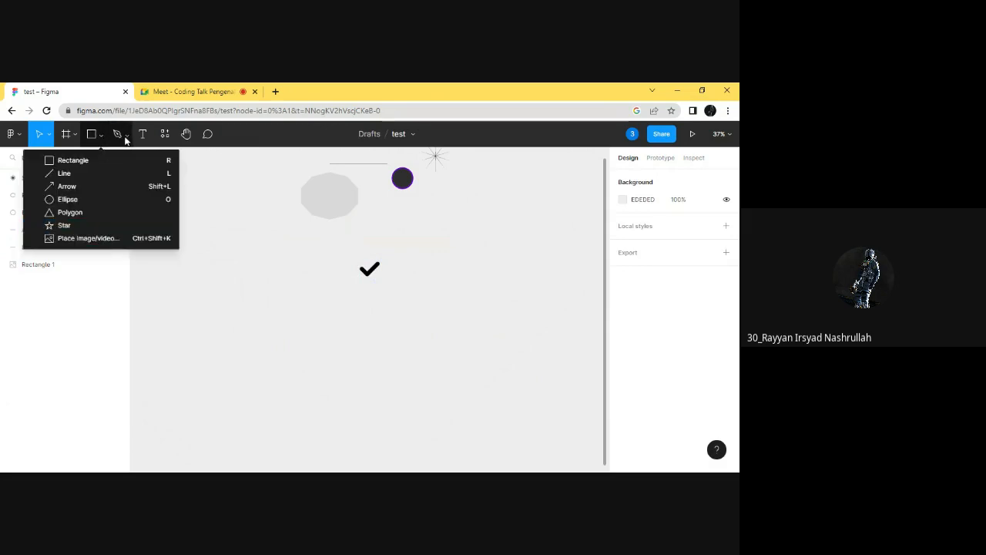
pyautogui.click(126, 136)
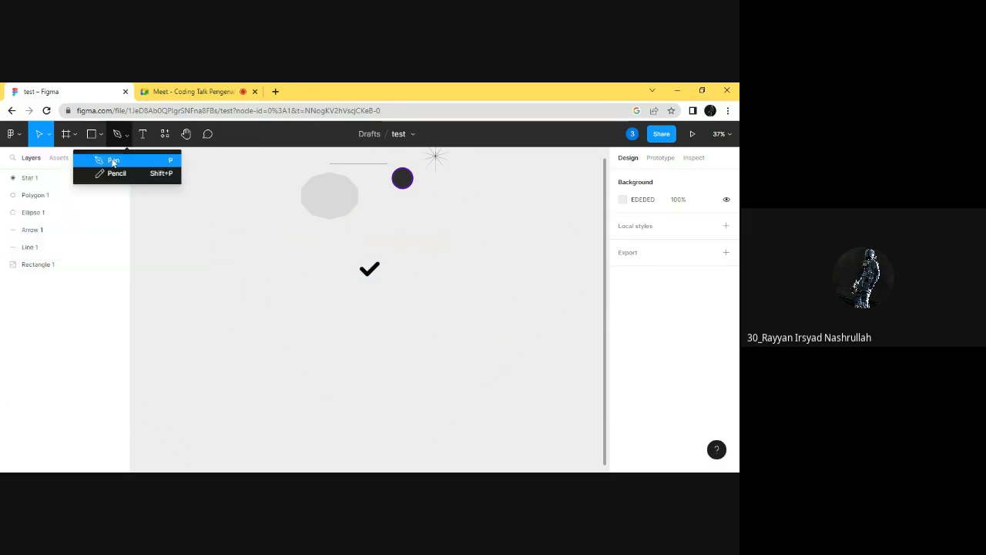
pyautogui.click(109, 158)
pyautogui.moveTo(214, 232); pyautogui.dragTo(287, 292)
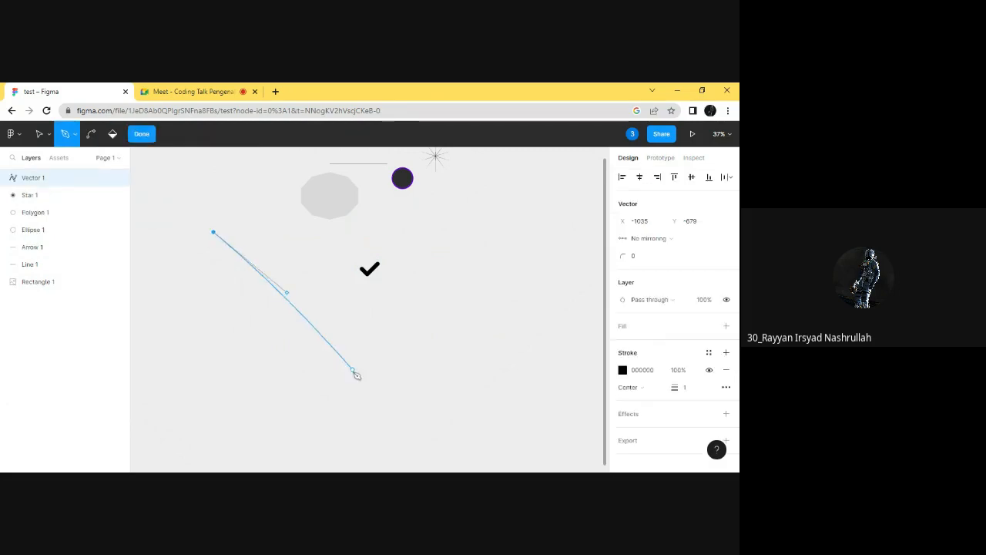
pyautogui.click(249, 186)
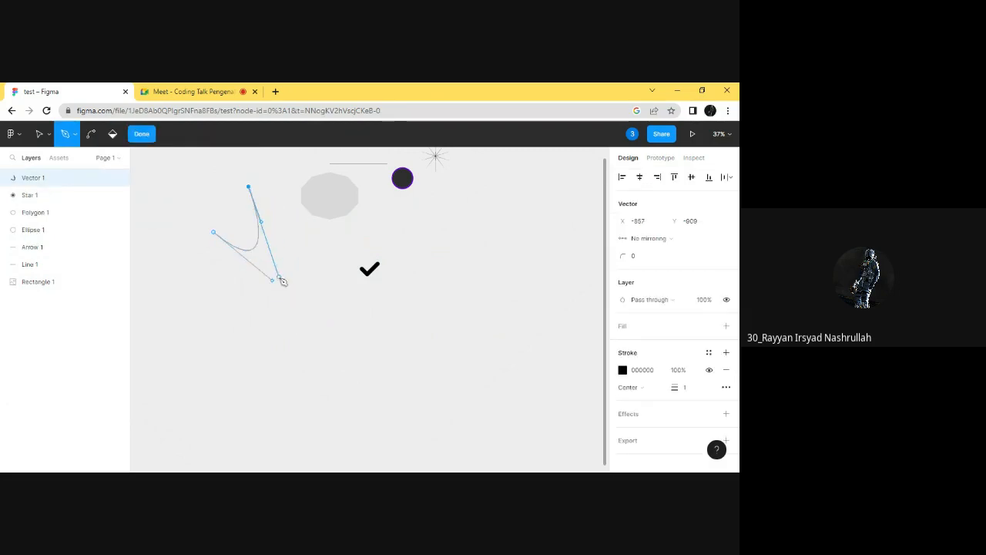
pyautogui.press('Escape')
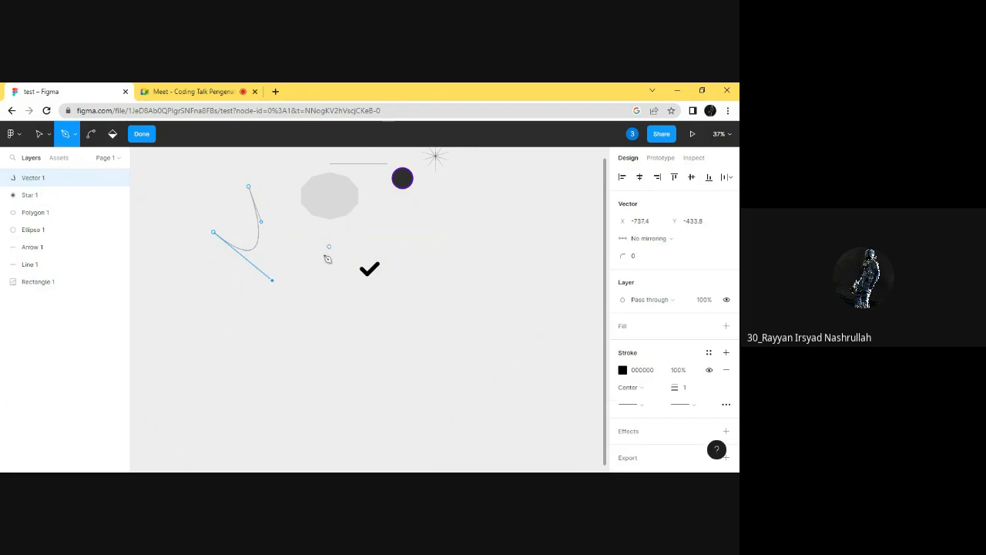
pyautogui.click(153, 135)
pyautogui.moveTo(260, 247); pyautogui.dragTo(376, 247)
pyautogui.press('Delete')
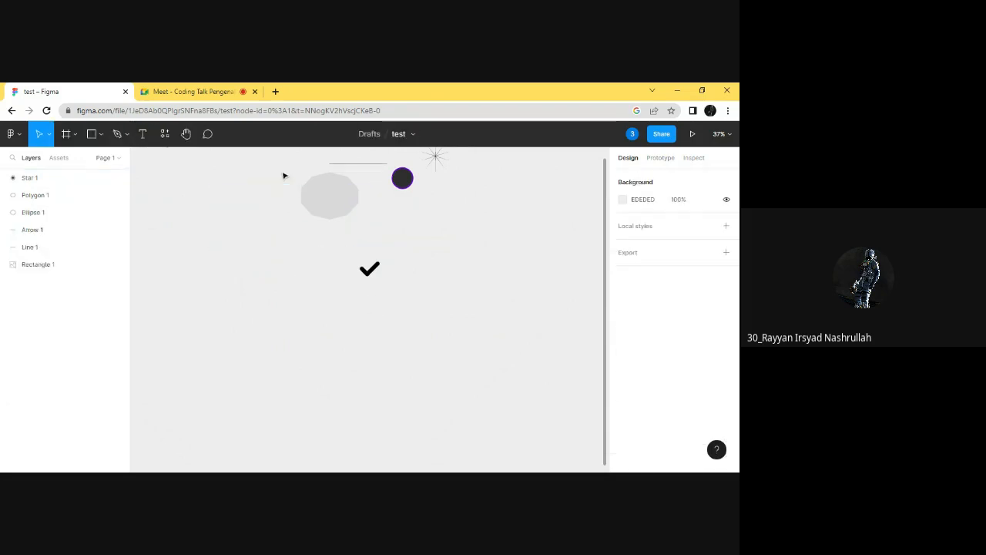
# - Draw a dome-shaped Pen path about 898 × 570 with a diagonal line through it, and move it beside the check mark
pyautogui.click(127, 135)
pyautogui.click(123, 159)
pyautogui.click(178, 244)
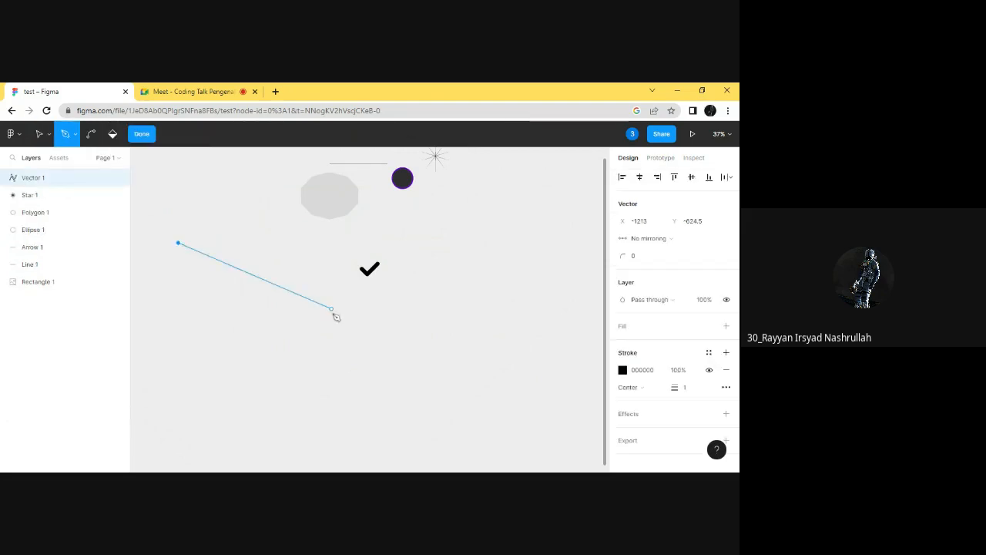
pyautogui.click(348, 353)
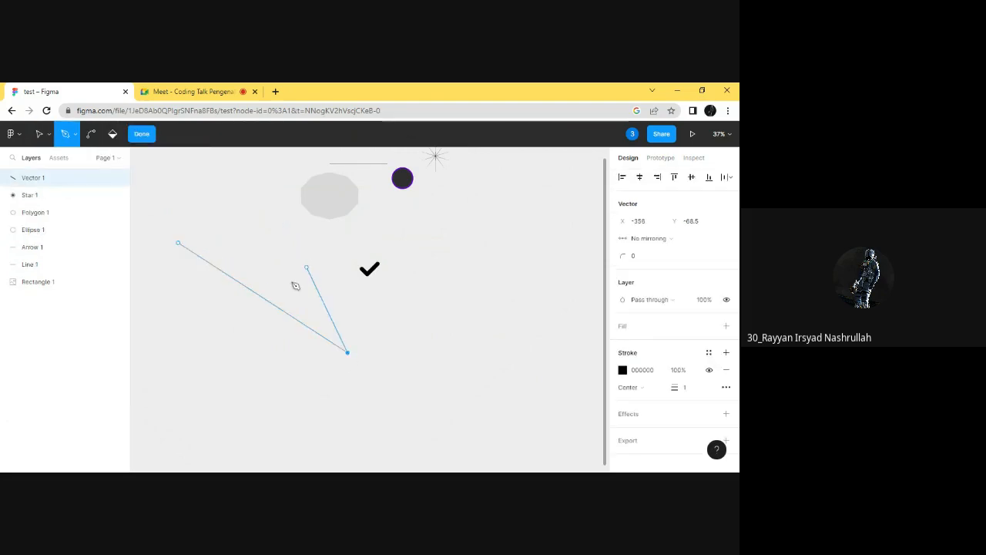
pyautogui.moveTo(252, 243); pyautogui.dragTo(373, 243)
pyautogui.click(350, 357)
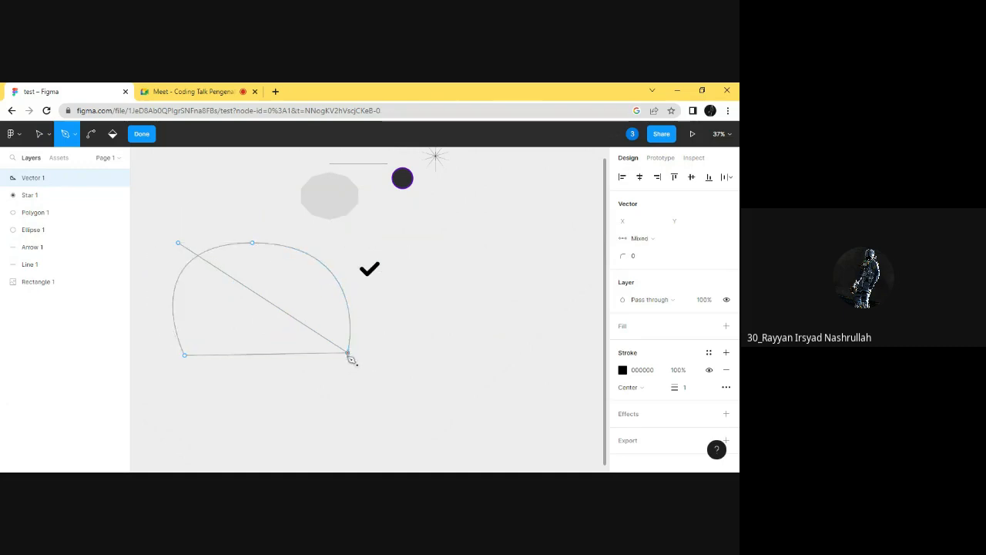
pyautogui.press('Escape')
pyautogui.moveTo(282, 319); pyautogui.dragTo(485, 321)
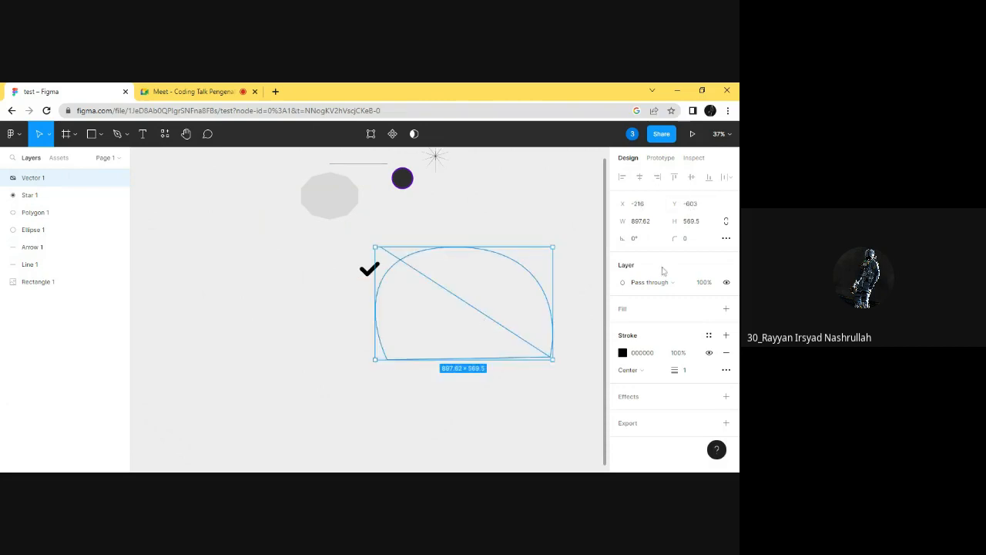
# - Set the dome-shaped vector's stroke position to Inside and its weight to 5, and deselect it
pyautogui.click(640, 371)
pyautogui.click(646, 383)
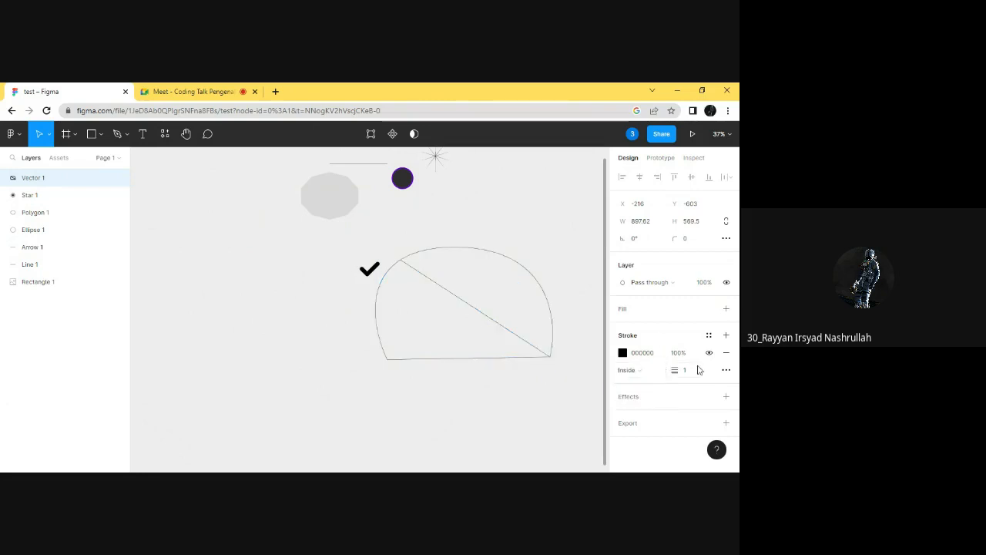
pyautogui.click(698, 370)
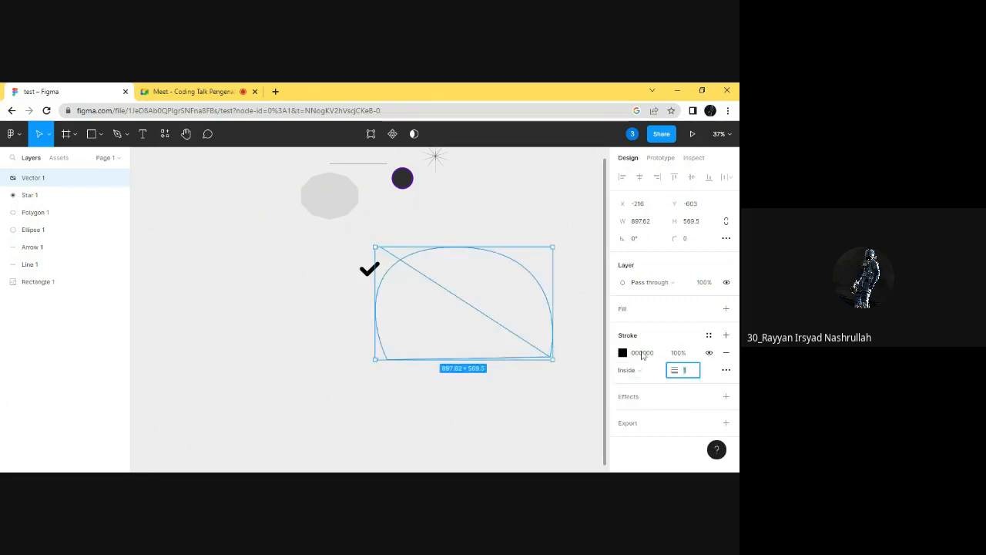
pyautogui.press('Return')
pyautogui.click(560, 325)
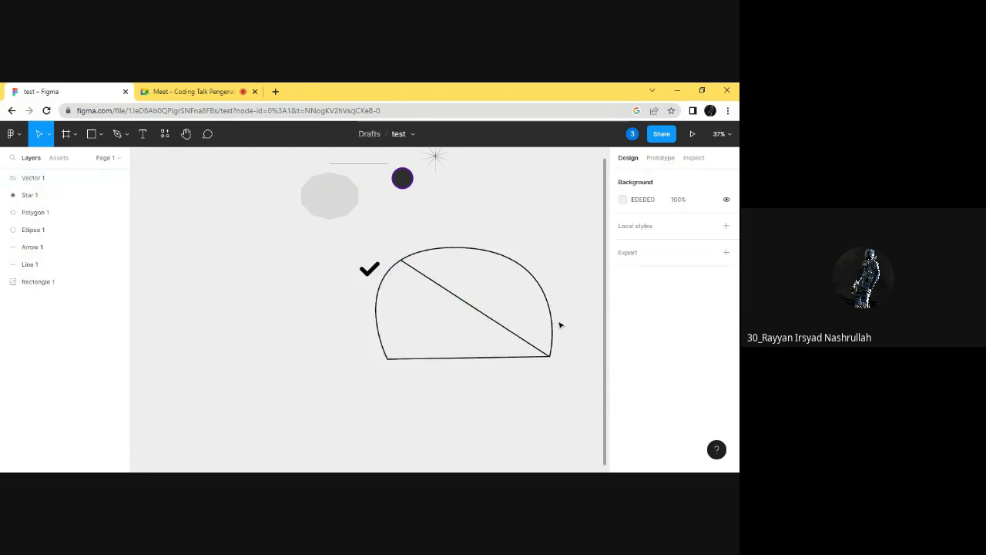
# - Delete the dome-shaped vector
pyautogui.click(505, 328)
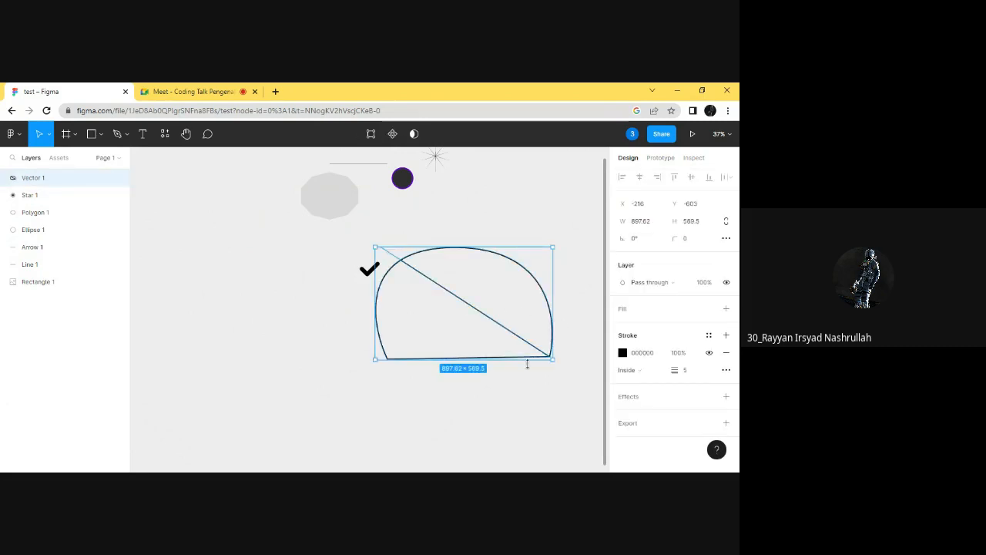
pyautogui.press('Delete')
# - Draw a large letter R and several loose crossing strokes across the canvas with the Pencil tool
pyautogui.click(122, 138)
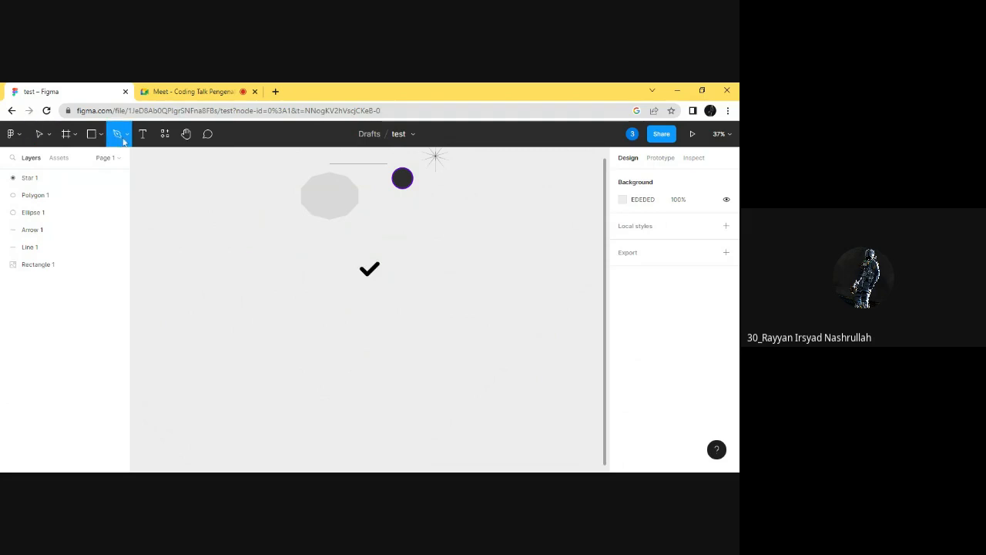
pyautogui.click(127, 136)
pyautogui.click(116, 172)
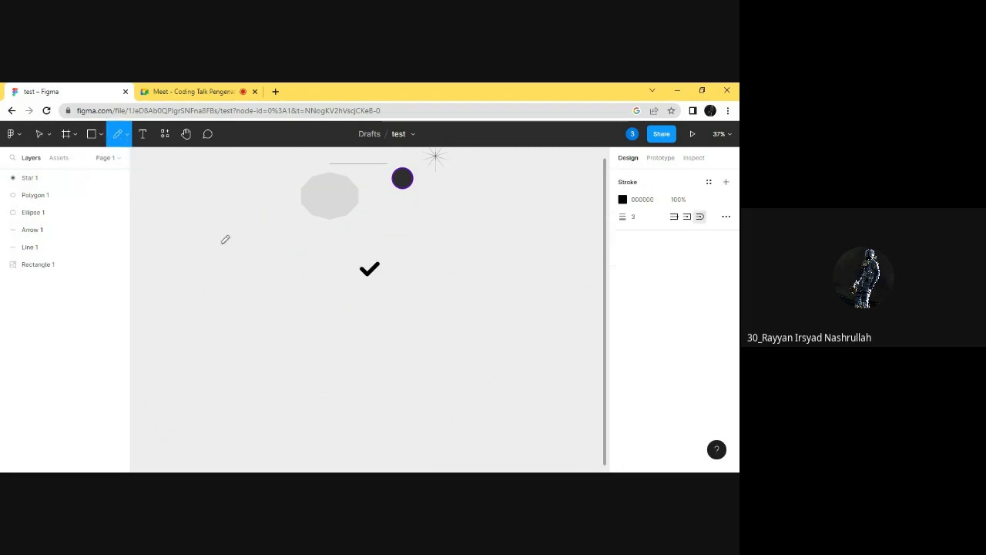
pyautogui.moveTo(205, 212)
pyautogui.mouseDown()
pyautogui.moveTo(232, 183)
pyautogui.moveTo(228, 238)
pyautogui.moveTo(281, 280)
pyautogui.mouseUp()
pyautogui.moveTo(293, 253); pyautogui.dragTo(347, 305)
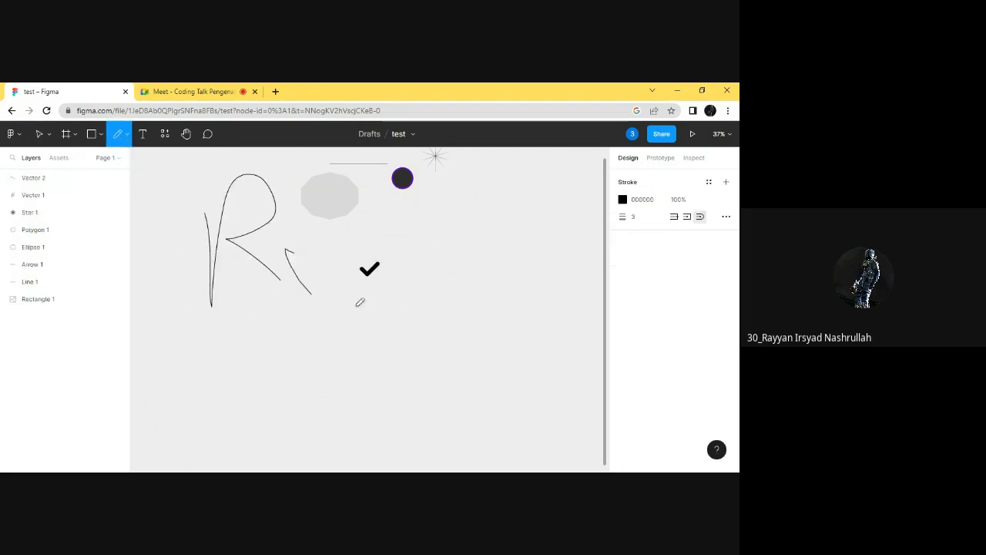
pyautogui.moveTo(384, 270); pyautogui.dragTo(299, 381)
pyautogui.moveTo(222, 362)
pyautogui.mouseDown()
pyautogui.moveTo(465, 307)
pyautogui.moveTo(503, 166)
pyautogui.moveTo(541, 223)
pyautogui.mouseUp()
pyautogui.moveTo(479, 177); pyautogui.dragTo(495, 280)
pyautogui.moveTo(384, 224); pyautogui.dragTo(549, 264)
pyautogui.moveTo(406, 237)
pyautogui.mouseDown()
pyautogui.moveTo(388, 296)
pyautogui.moveTo(295, 352)
pyautogui.moveTo(390, 404)
pyautogui.mouseUp()
pyautogui.moveTo(186, 279); pyautogui.dragTo(385, 346)
pyautogui.moveTo(279, 323); pyautogui.dragTo(433, 367)
pyautogui.moveTo(446, 309); pyautogui.dragTo(442, 400)
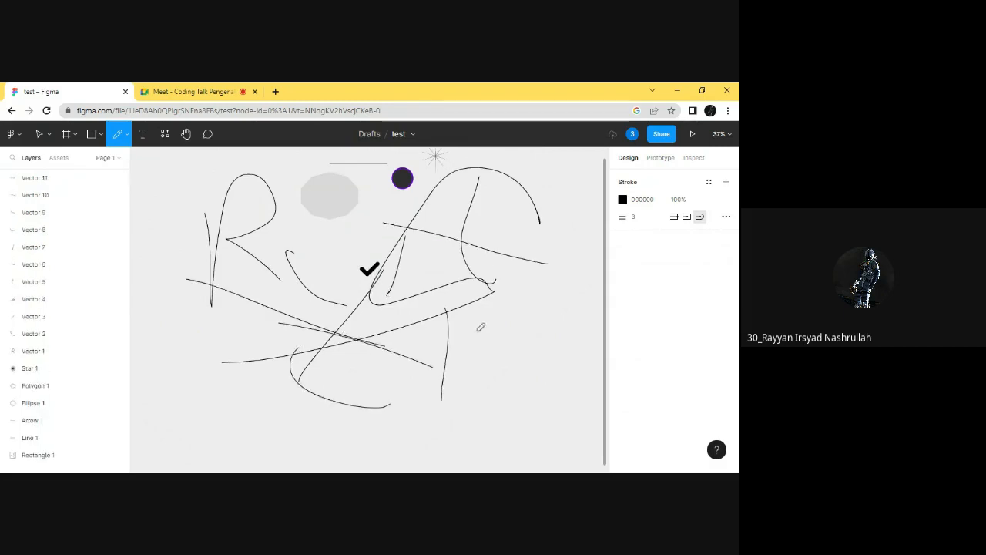
# - Write a row of small letter-like Pencil strokes beside the existing crossing strokes, and leave the Pencil tool
pyautogui.moveTo(481, 306)
pyautogui.mouseDown()
pyautogui.moveTo(511, 334)
pyautogui.moveTo(529, 333)
pyautogui.moveTo(536, 355)
pyautogui.moveTo(537, 329)
pyautogui.moveTo(575, 378)
pyautogui.mouseUp()
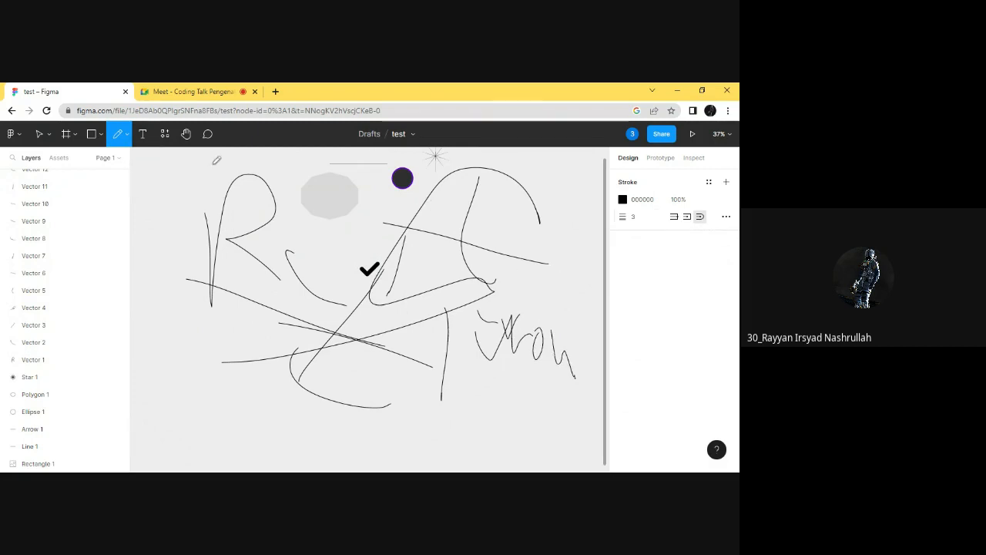
pyautogui.press('Escape')
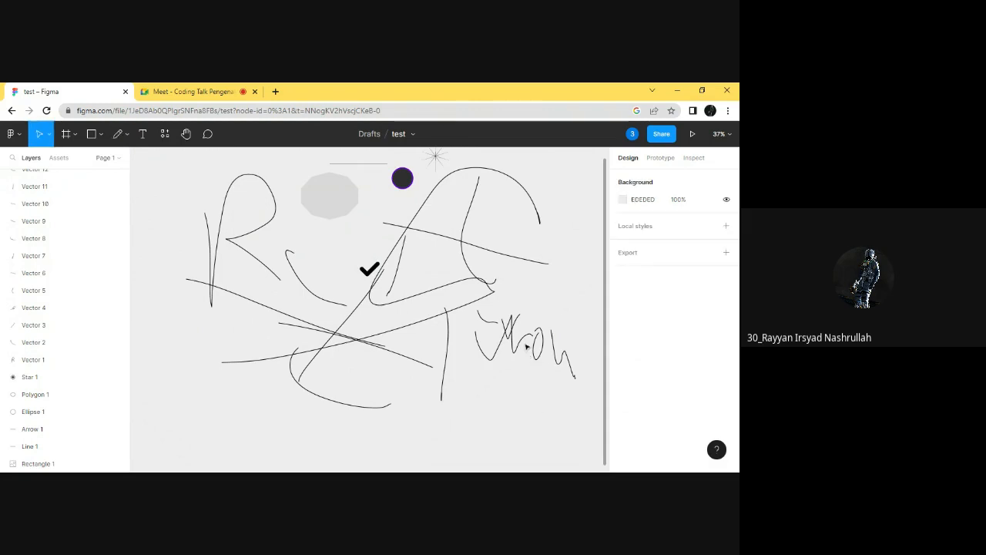
# - Add a text layer reading "test" in the empty area above the shapes, and shift it slightly down and to the right
pyautogui.scroll(5, 155, 214)
pyautogui.click(145, 135)
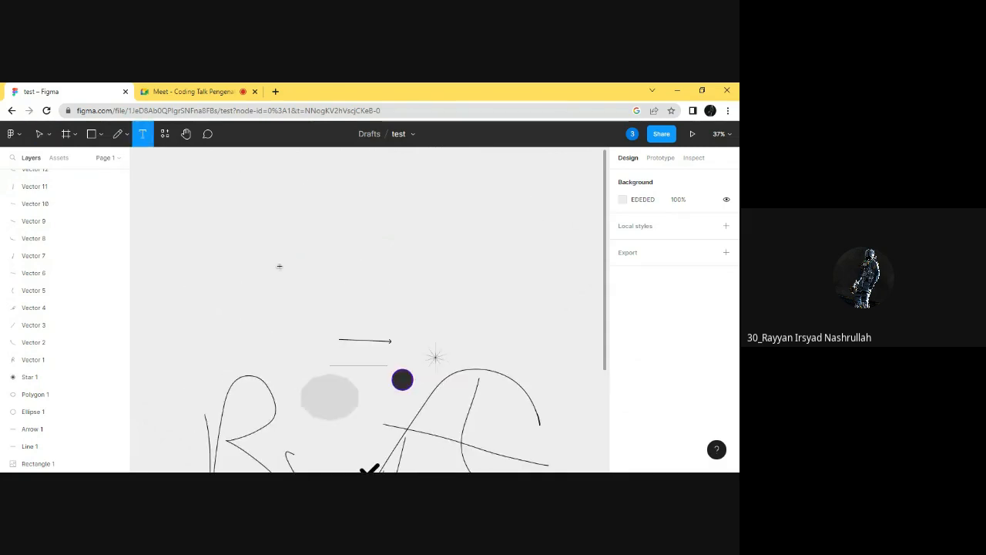
pyautogui.click(278, 258)
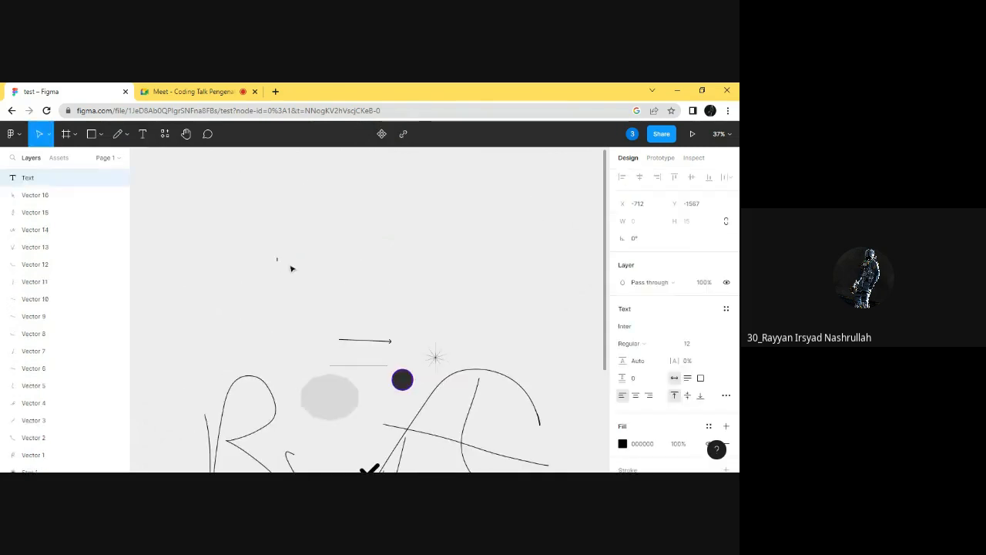
pyautogui.scroll(5, 289, 268)
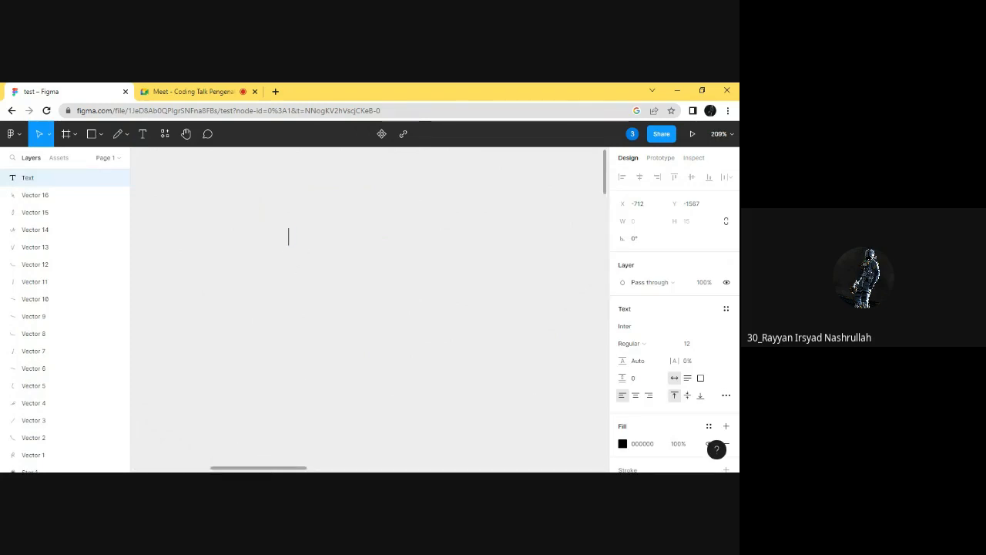
pyautogui.write('test')
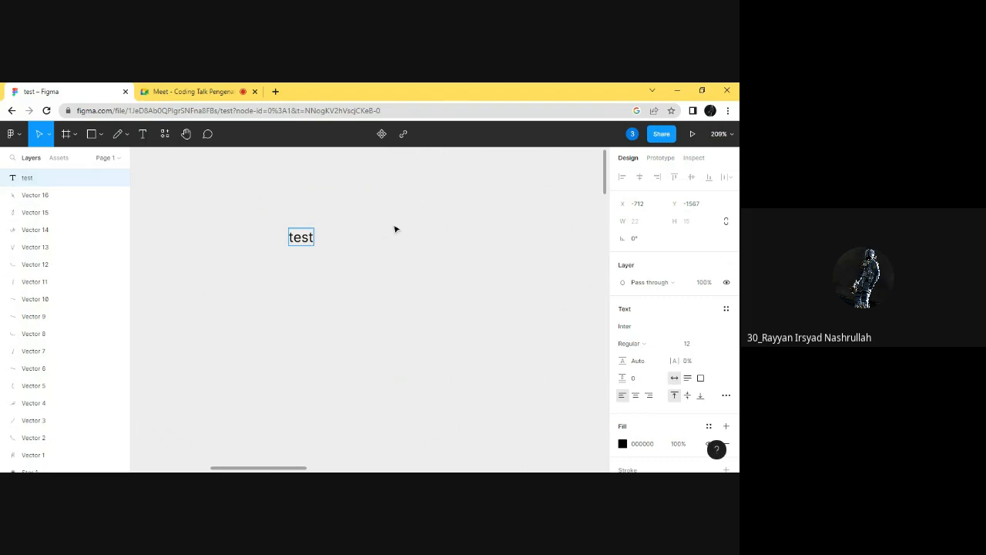
pyautogui.press('Escape')
pyautogui.moveTo(310, 242); pyautogui.dragTo(344, 283)
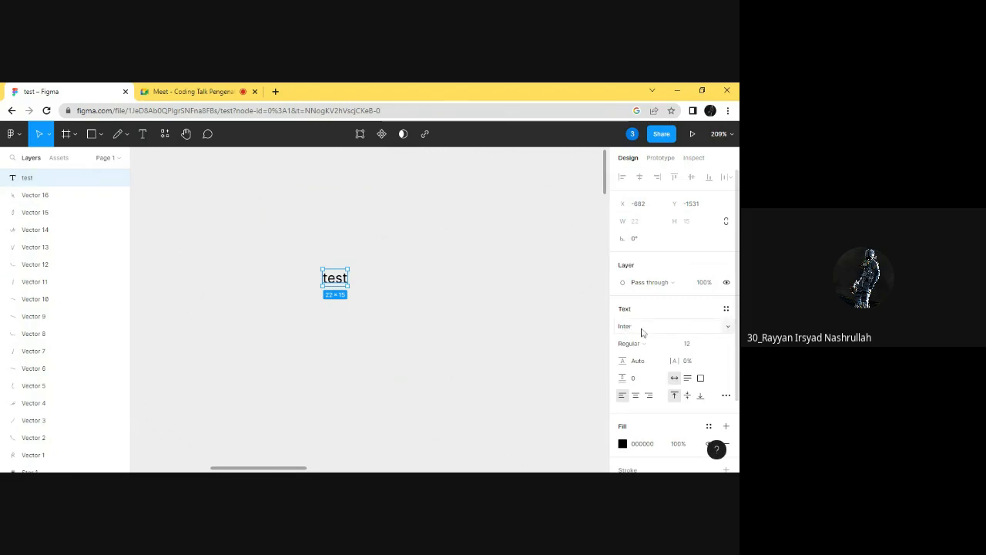
# - Change the font of the "test" text to Irish Grover
pyautogui.click(724, 333)
pyautogui.click(667, 314)
pyautogui.click(720, 326)
pyautogui.click(638, 340)
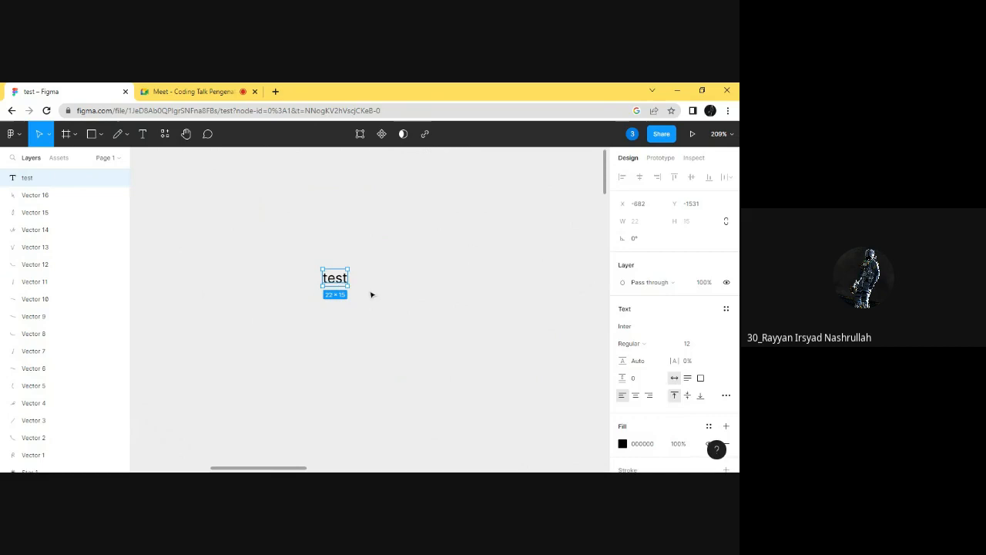
pyautogui.click(724, 326)
pyautogui.click(664, 340)
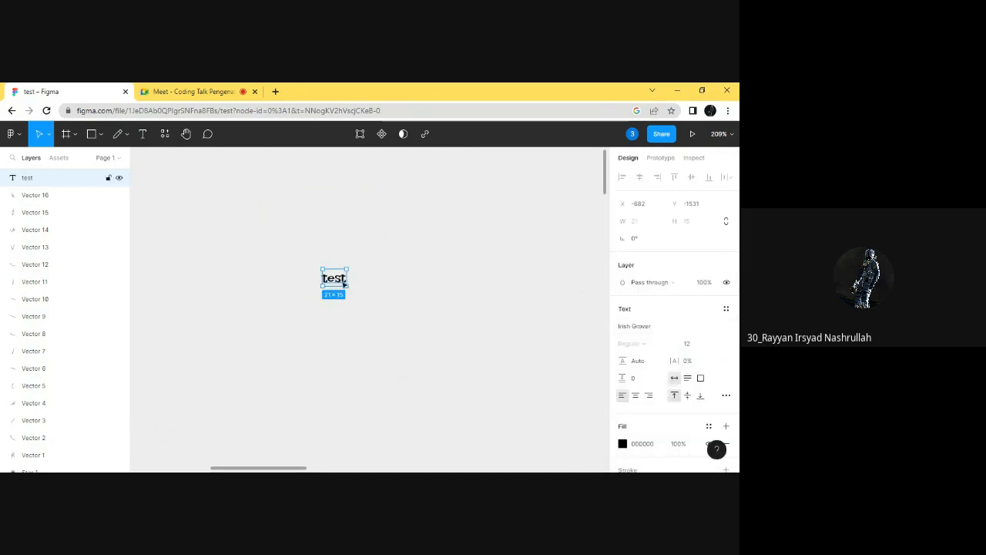
# - Restore the "test" text's font to Inter
pyautogui.click(720, 330)
pyautogui.scroll(-10, 677, 318)
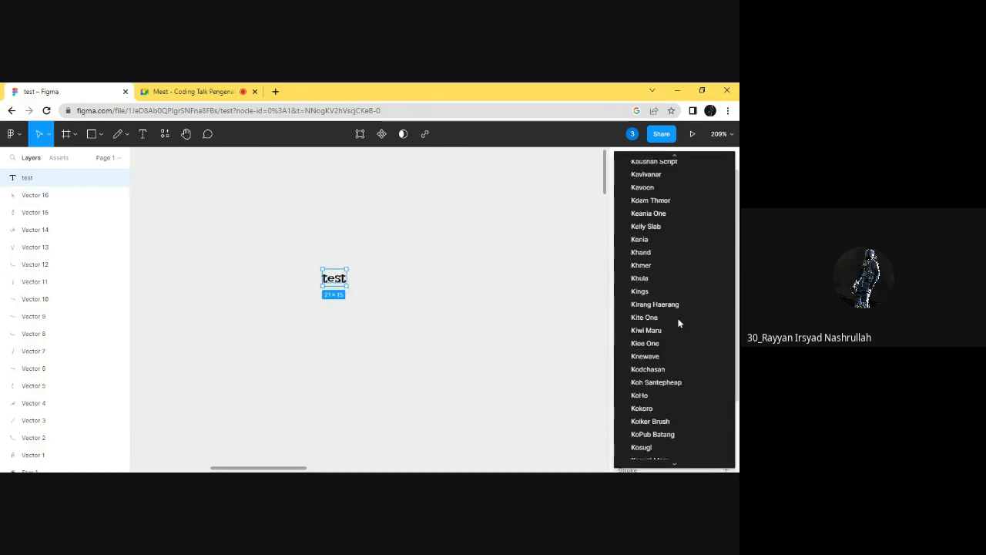
pyautogui.scroll(7, 671, 308)
pyautogui.scroll(4, 663, 282)
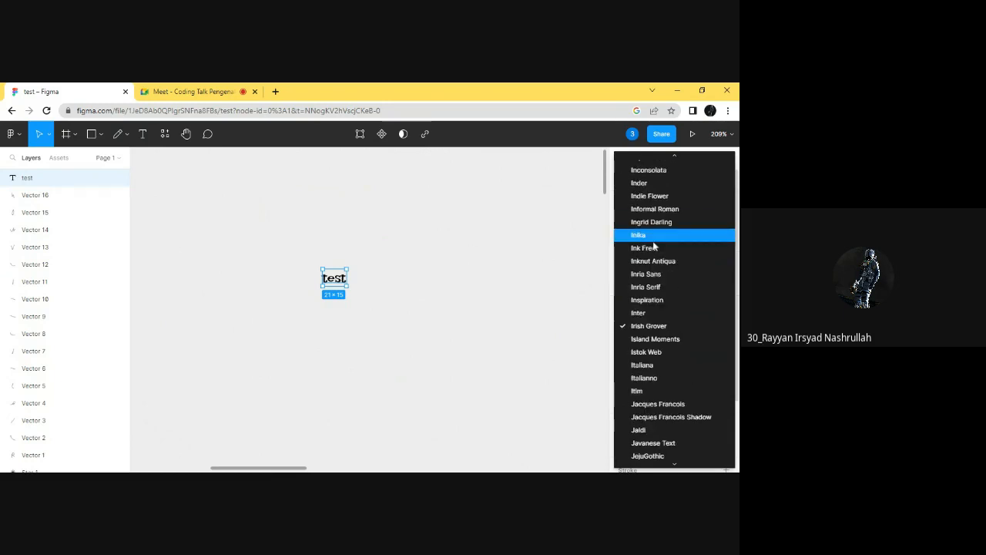
pyautogui.click(654, 314)
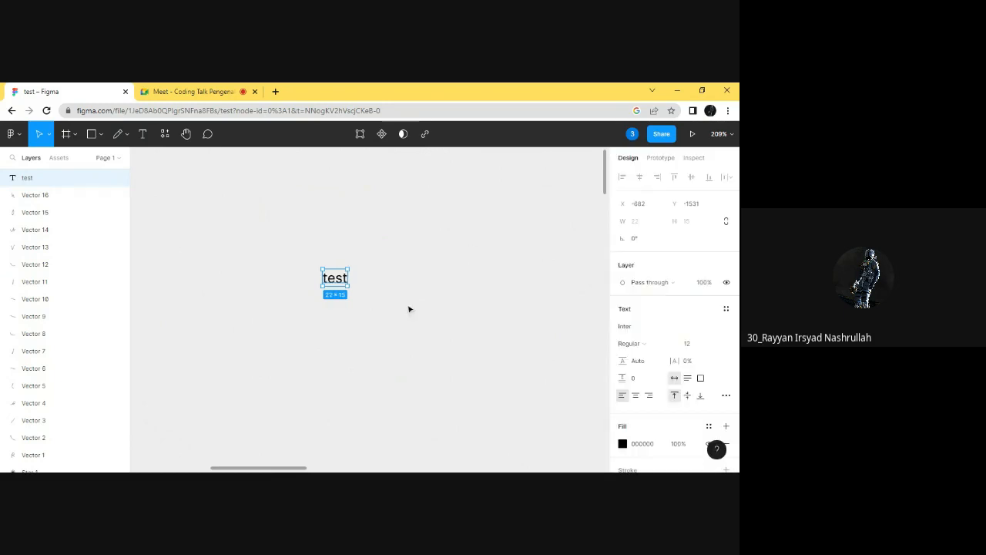
# - Try the Extra Bold and Black font weights on the "test" text
pyautogui.click(669, 346)
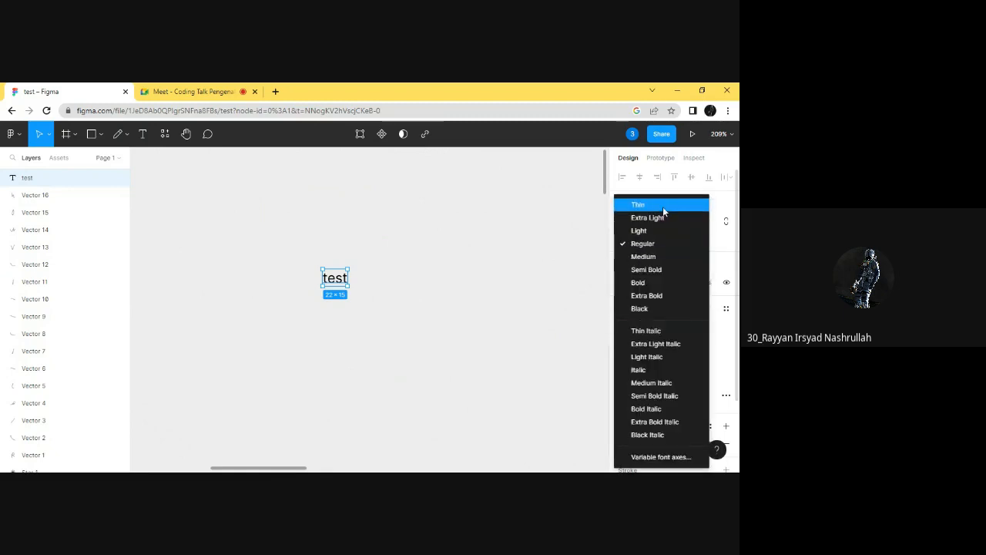
pyautogui.click(648, 300)
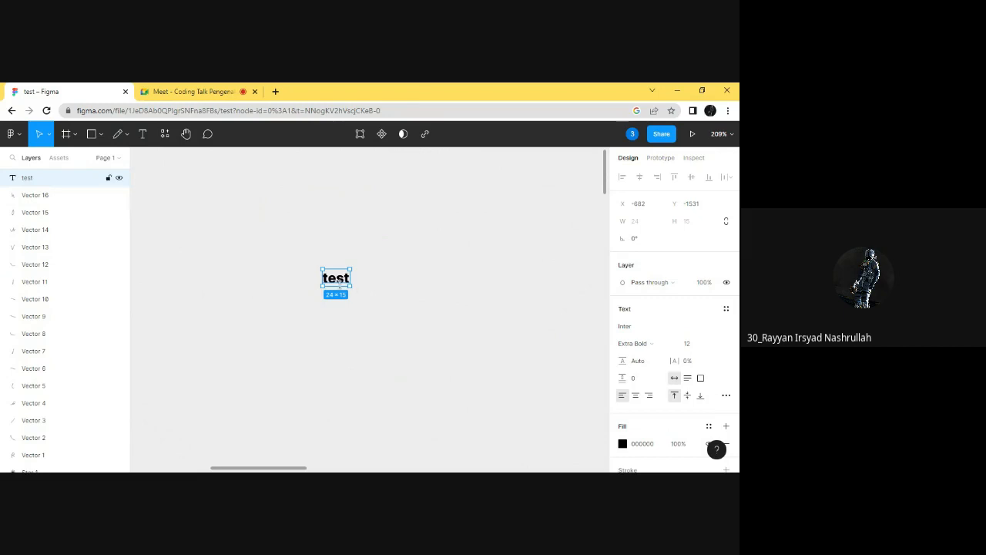
pyautogui.scroll(5, 340, 284)
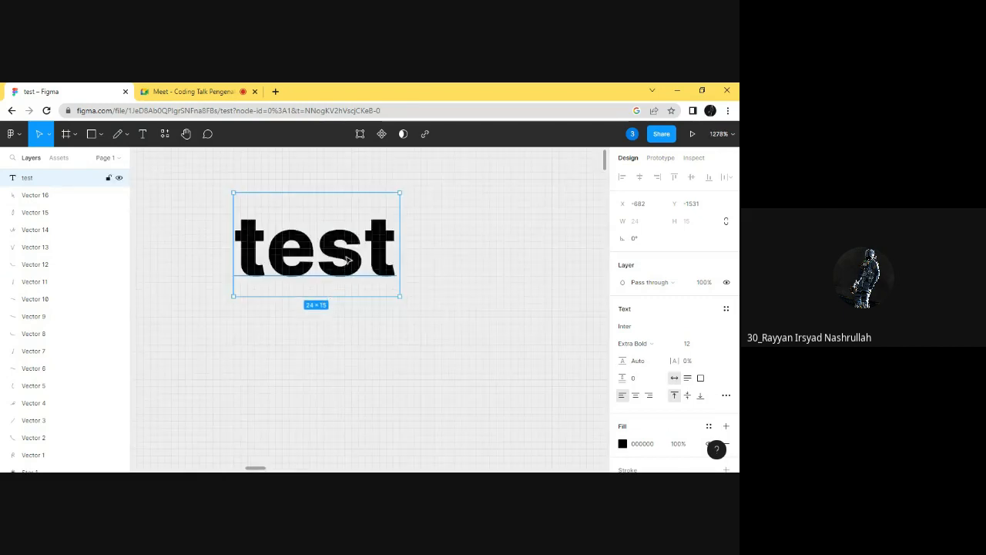
pyautogui.click(646, 343)
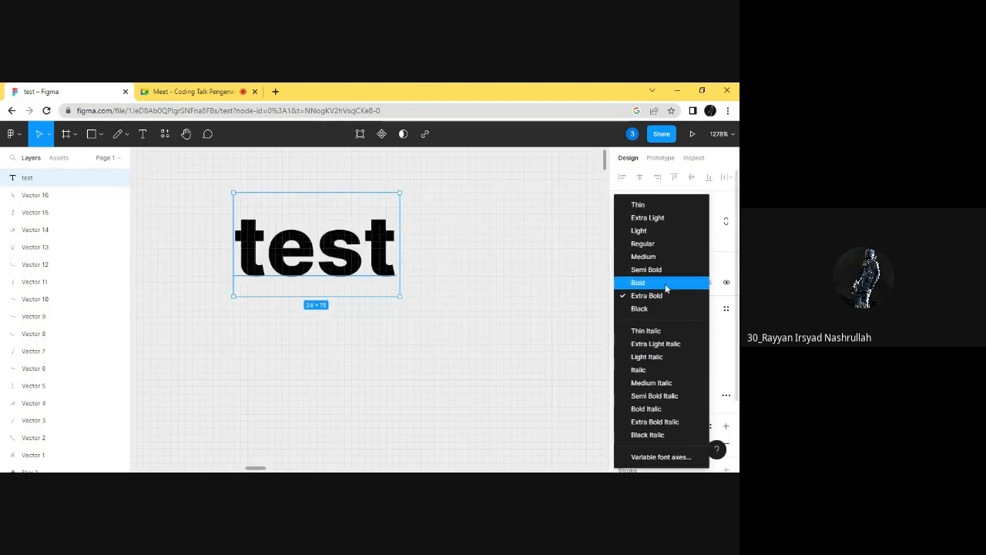
pyautogui.click(651, 308)
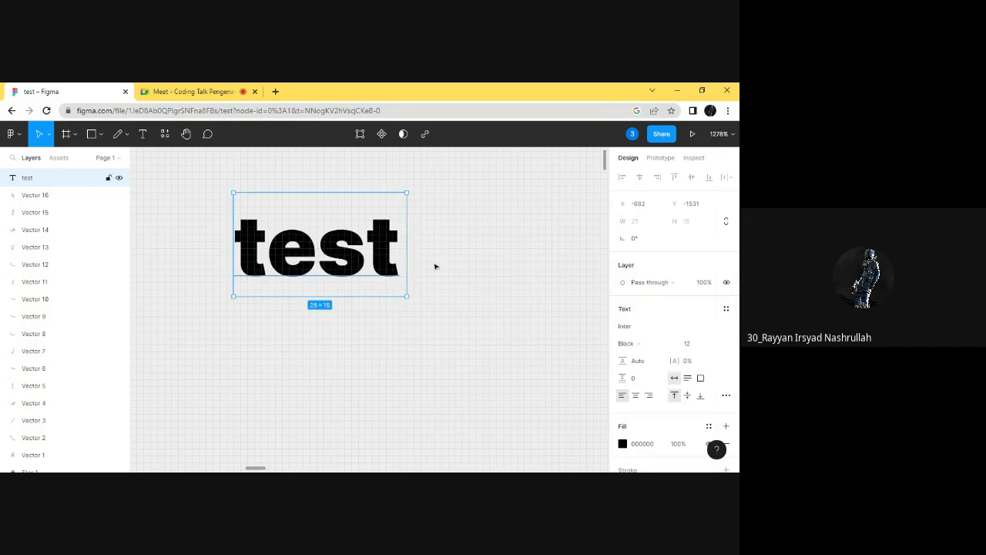
# - Try the Extra Light and Regular weights on the "test" text, and settle on Medium
pyautogui.click(650, 345)
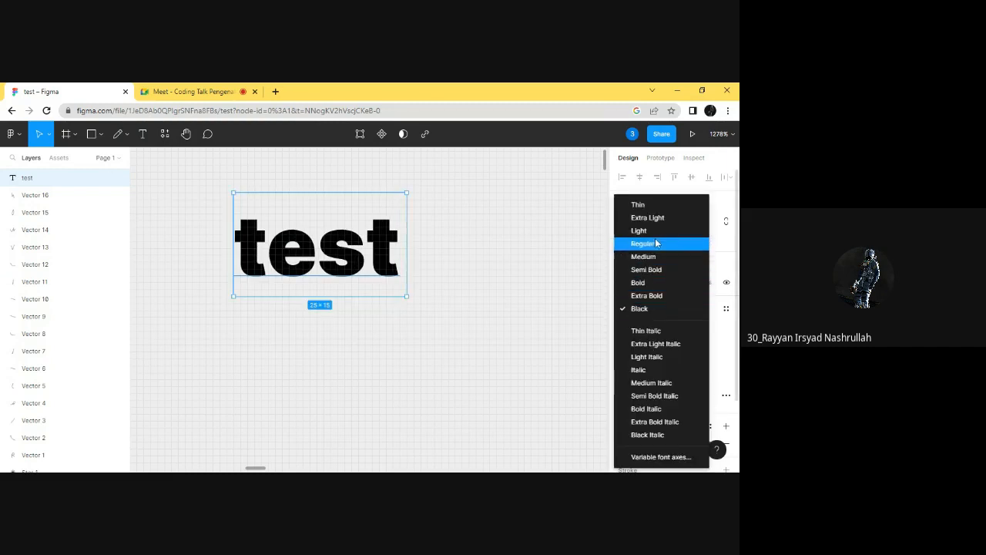
pyautogui.click(644, 218)
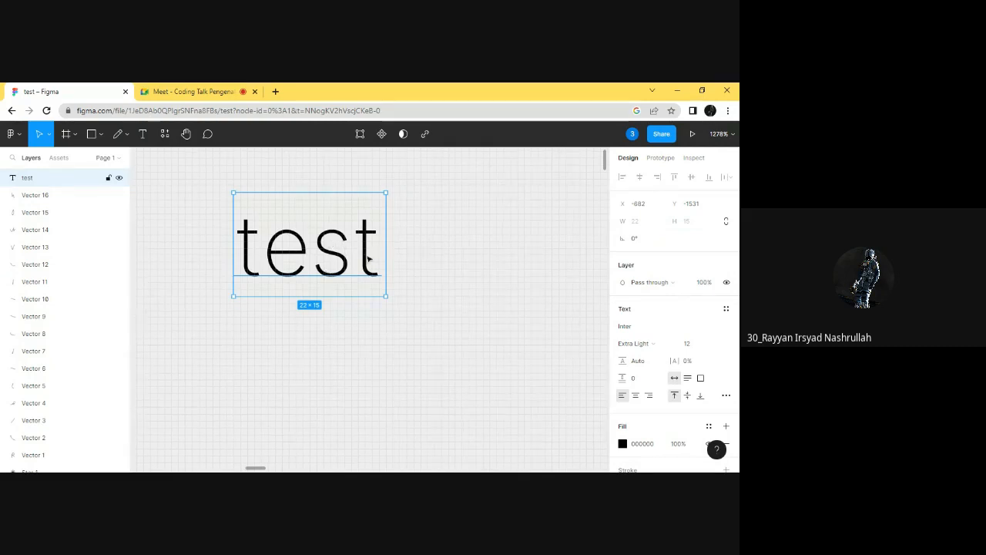
pyautogui.click(668, 347)
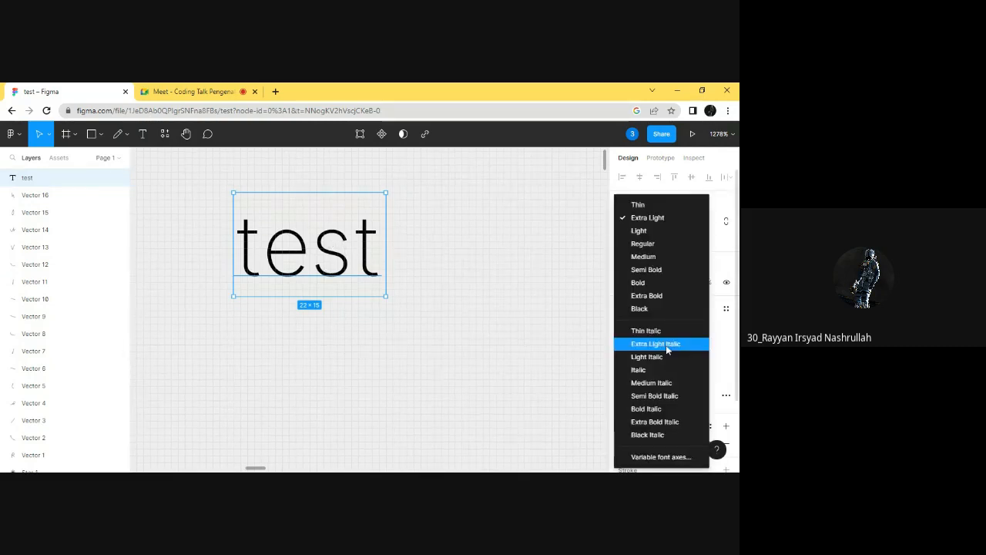
pyautogui.click(681, 243)
pyautogui.click(665, 350)
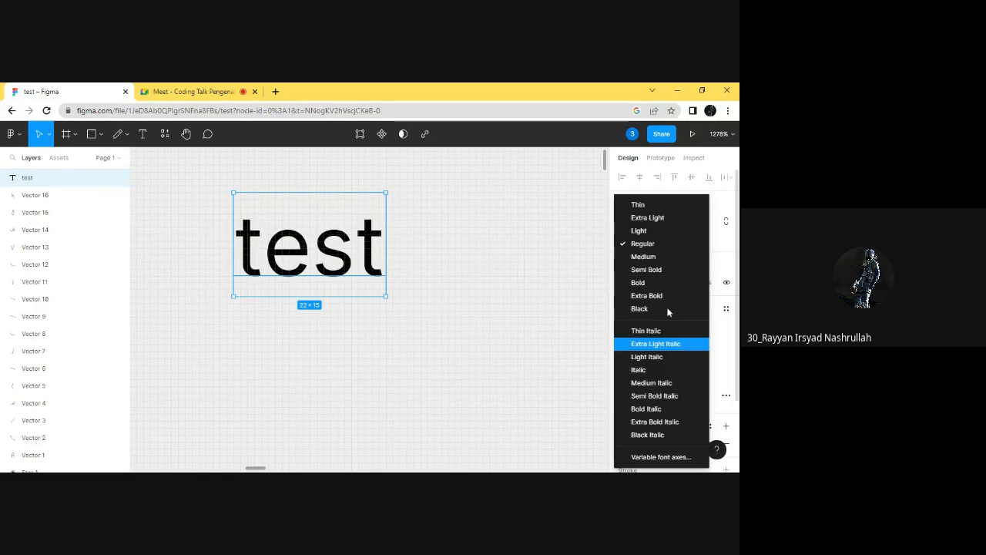
pyautogui.click(654, 258)
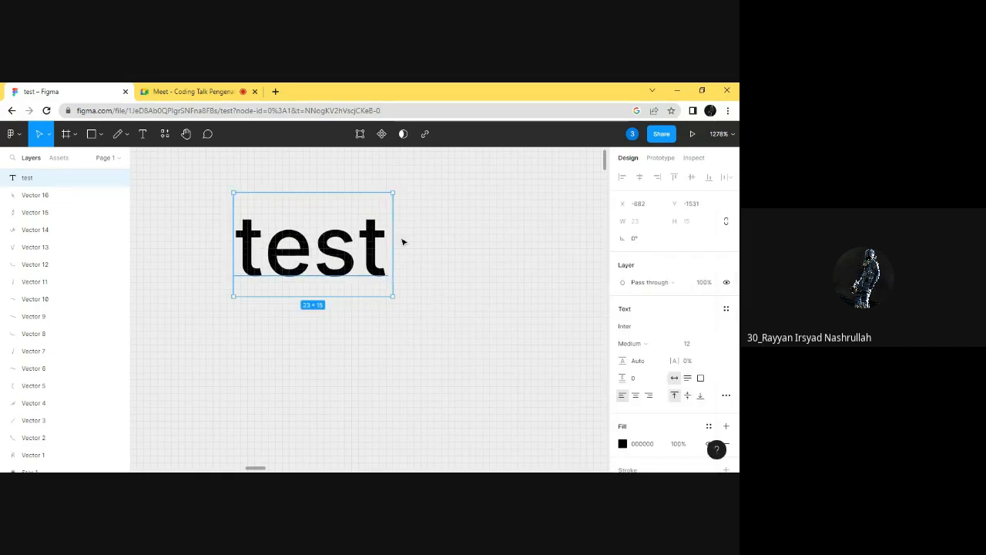
# - Enlarge the "test" text to font size 14 and on to 128, and move it up and to the left
pyautogui.click(714, 344)
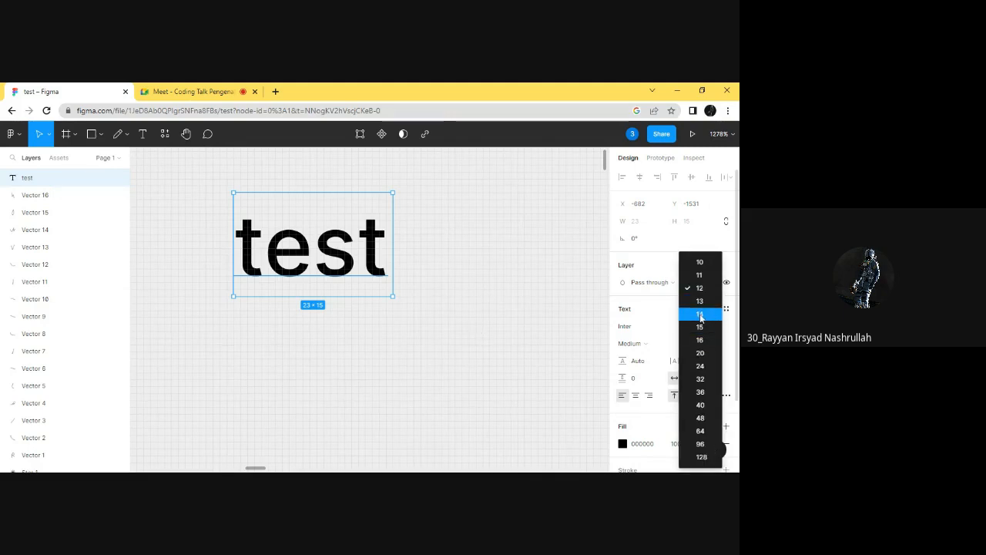
pyautogui.click(700, 316)
pyautogui.click(716, 341)
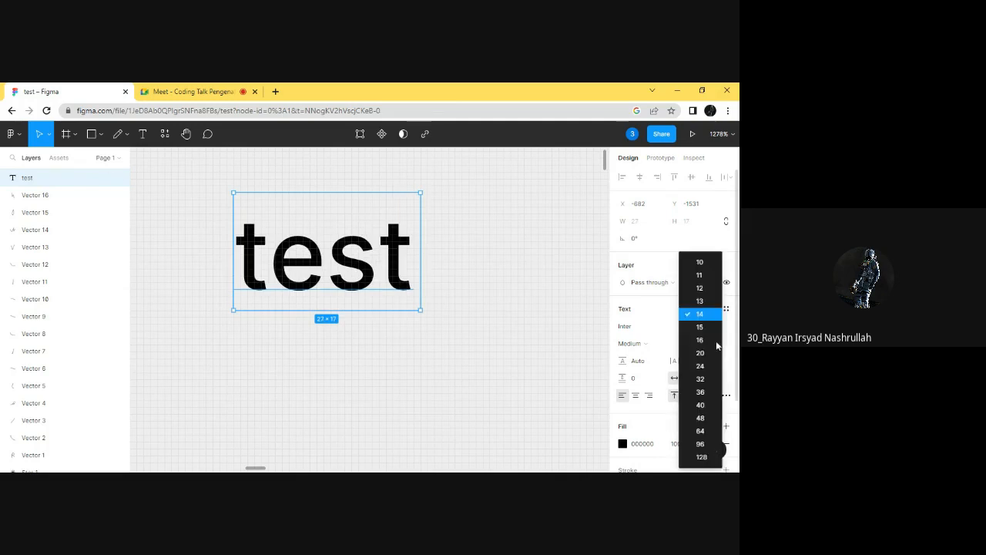
pyautogui.click(701, 456)
pyautogui.scroll(-5, 454, 347)
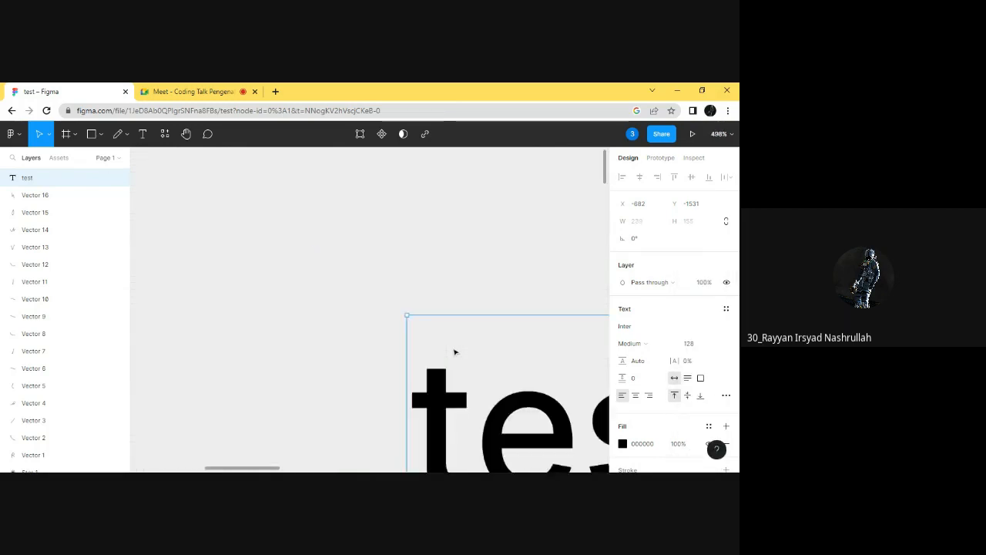
pyautogui.scroll(-8, 454, 352)
pyautogui.moveTo(509, 396); pyautogui.dragTo(370, 323)
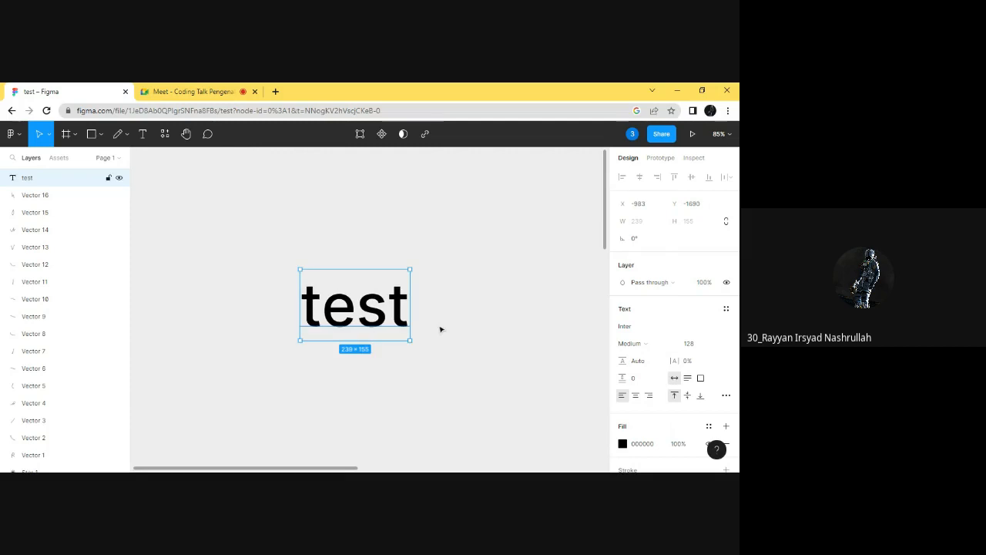
# - Set the "test" text's font size to 300
pyautogui.click(703, 346)
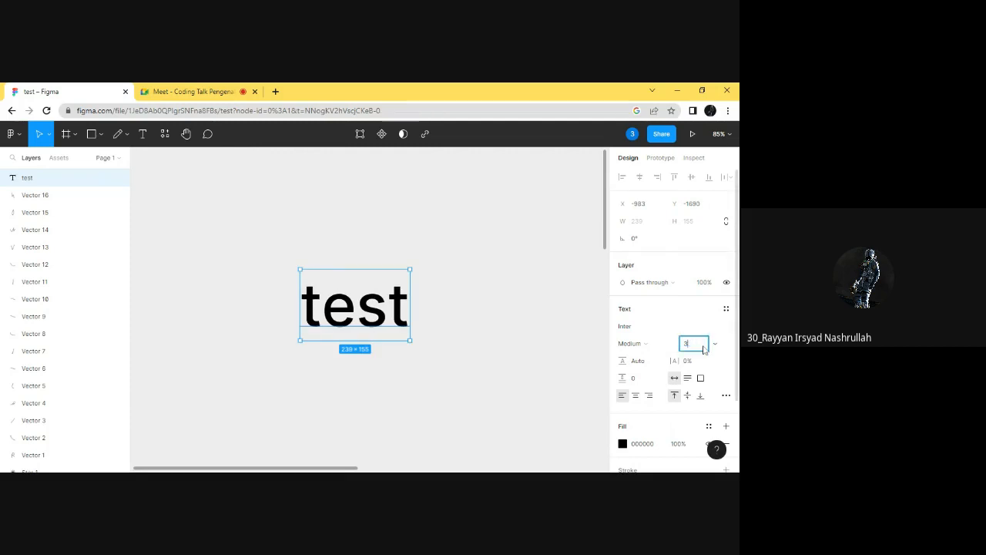
pyautogui.press('Return')
pyautogui.scroll(-3, 473, 355)
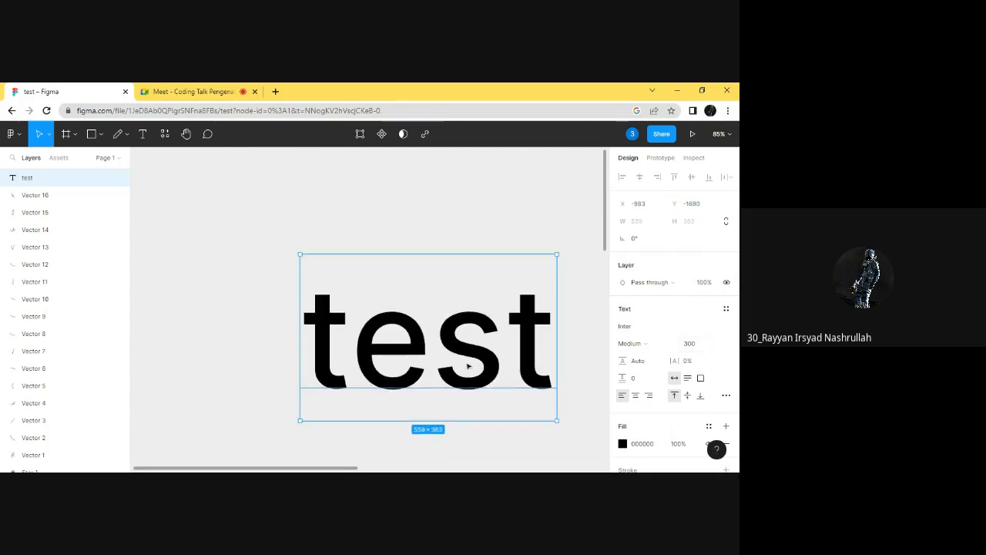
pyautogui.scroll(1, 483, 346)
pyautogui.scroll(1, 519, 337)
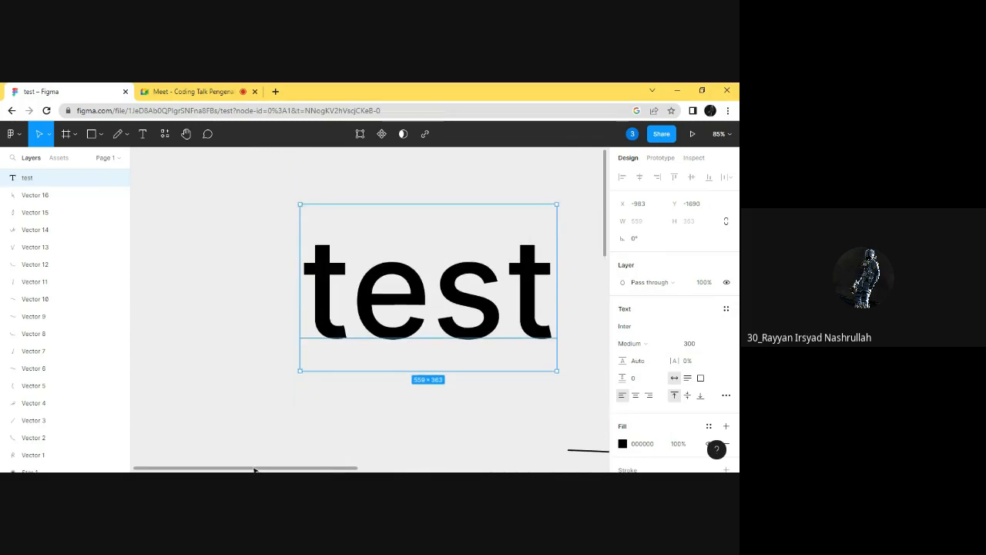
pyautogui.hscroll(3, 260, 469)
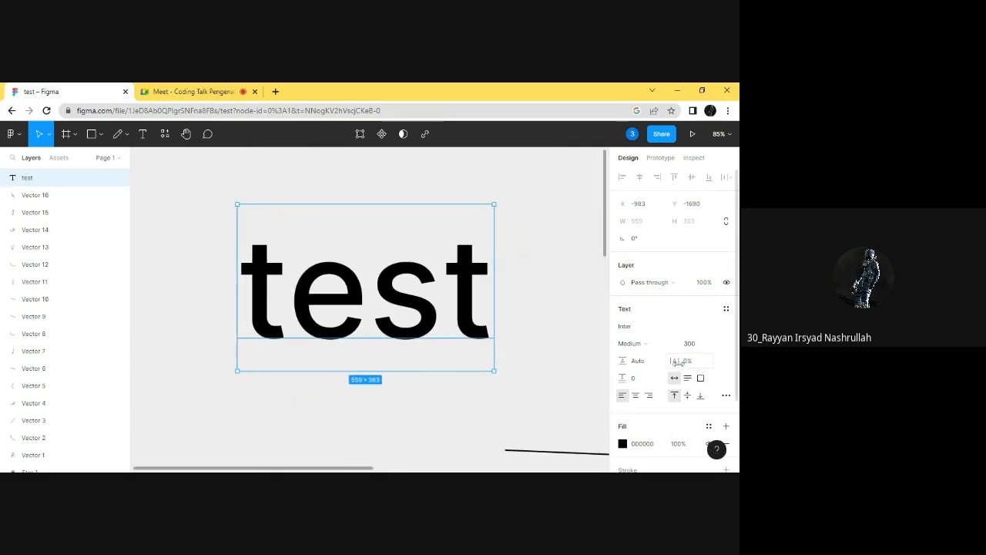
# - Try letter spacings of 4.5% and 35% on the "test" text, and reset the spacing to 0%
pyautogui.moveTo(675, 361)
pyautogui.mouseDown()
pyautogui.moveTo(690, 362)
pyautogui.moveTo(681, 362)
pyautogui.mouseUp()
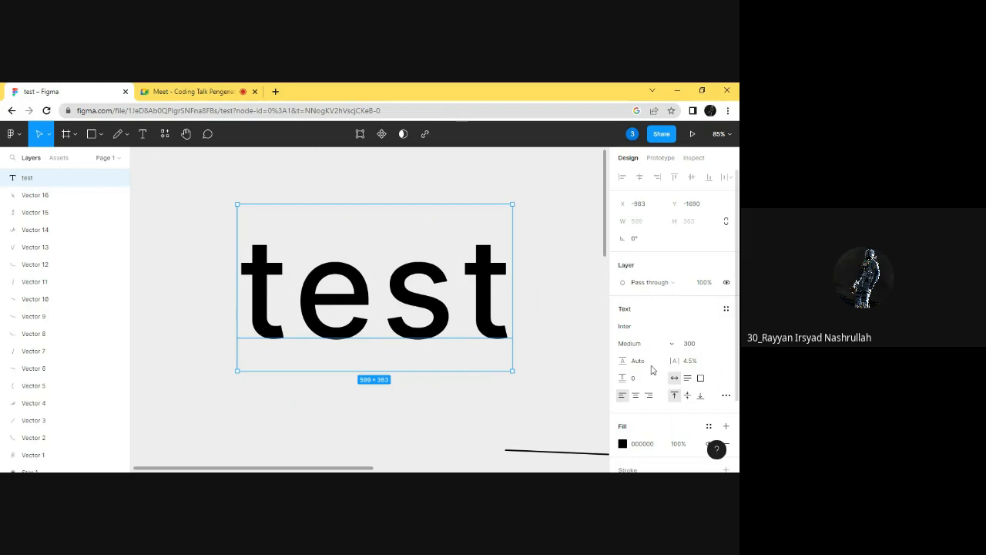
pyautogui.moveTo(673, 361); pyautogui.dragTo(716, 360)
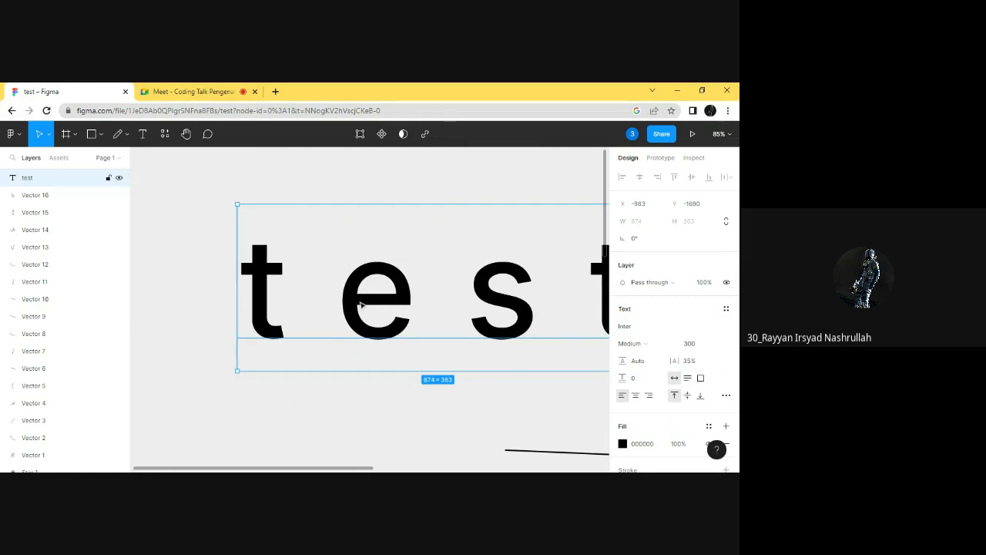
pyautogui.click(698, 366)
pyautogui.write('0')
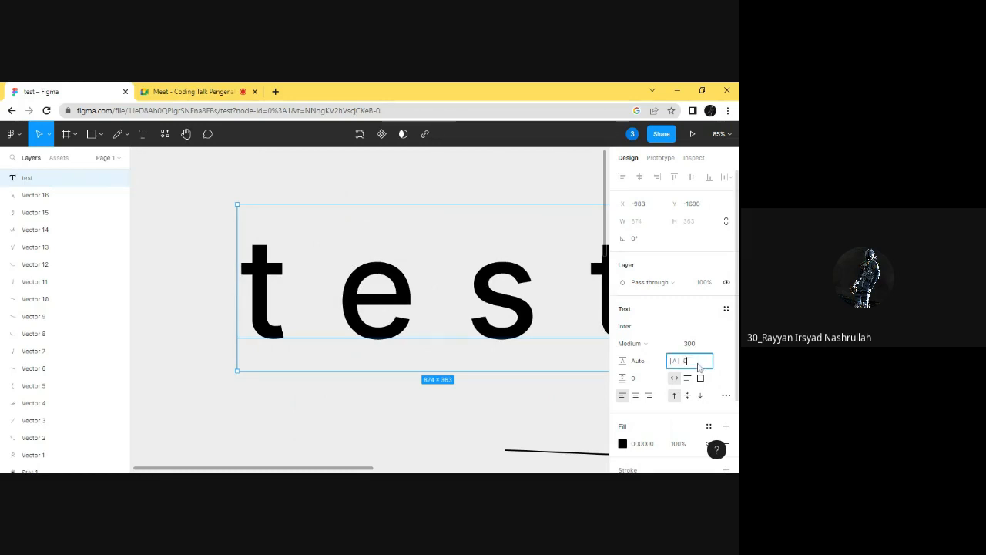
pyautogui.press('Return')
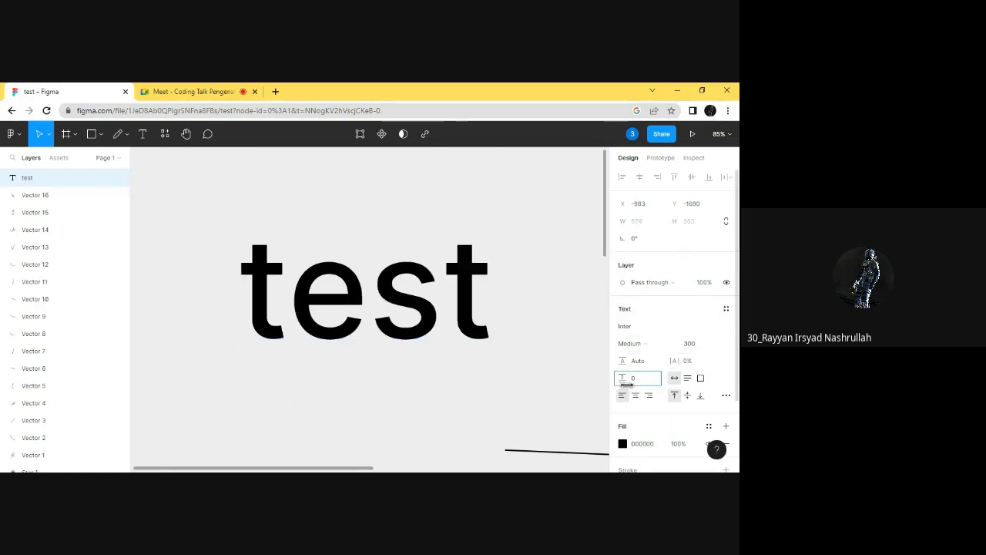
# - Set the "test" text's paragraph spacing to 7 and add a second line reading "test"
pyautogui.moveTo(622, 378); pyautogui.dragTo(573, 368)
pyautogui.doubleClick(484, 311)
pyautogui.click(485, 312)
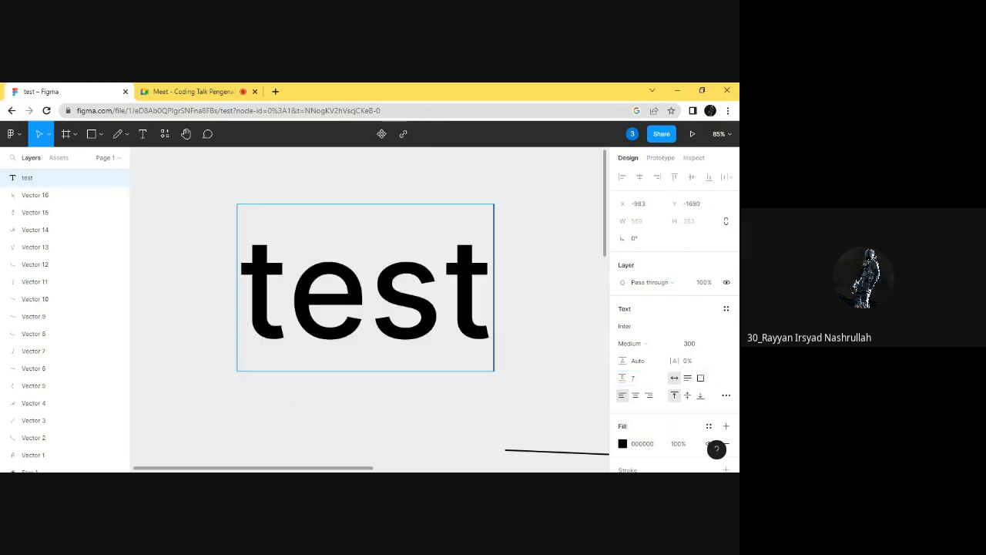
pyautogui.press('Return')
pyautogui.write('test')
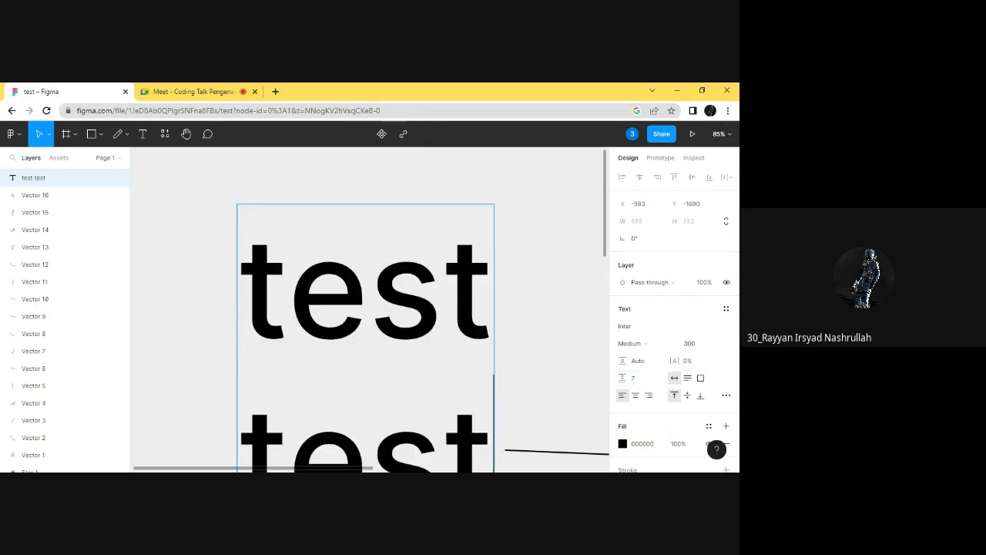
pyautogui.press('Escape')
pyautogui.scroll(-1, 543, 321)
pyautogui.scroll(-1, 543, 320)
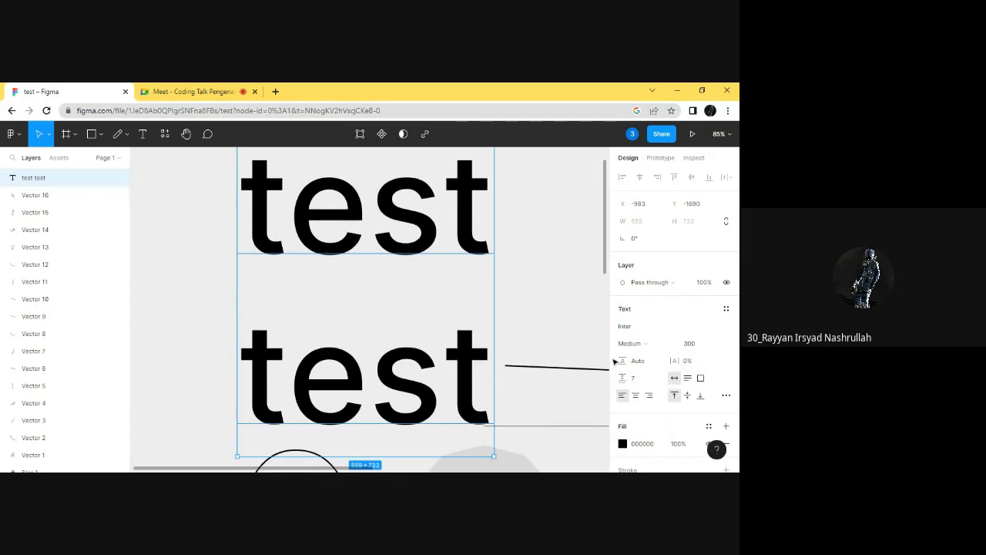
# - Reset the two-line text's paragraph spacing to 0, and increase it to 85
pyautogui.click(641, 378)
pyautogui.write('0')
pyautogui.press('Return')
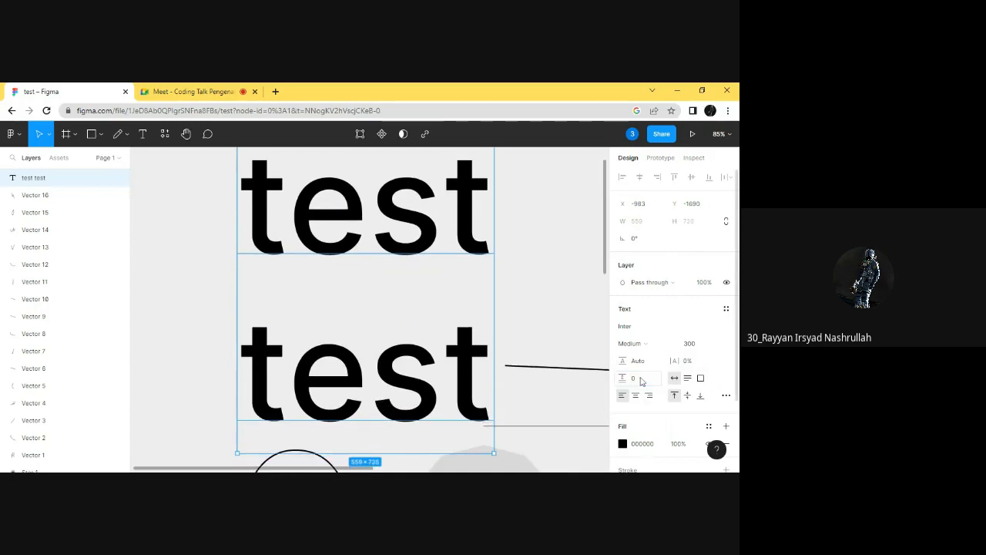
pyautogui.scroll(-1, 641, 378)
pyautogui.scroll(1, 642, 367)
pyautogui.moveTo(622, 378)
pyautogui.mouseDown()
pyautogui.moveTo(648, 377)
pyautogui.moveTo(623, 378)
pyautogui.mouseUp()
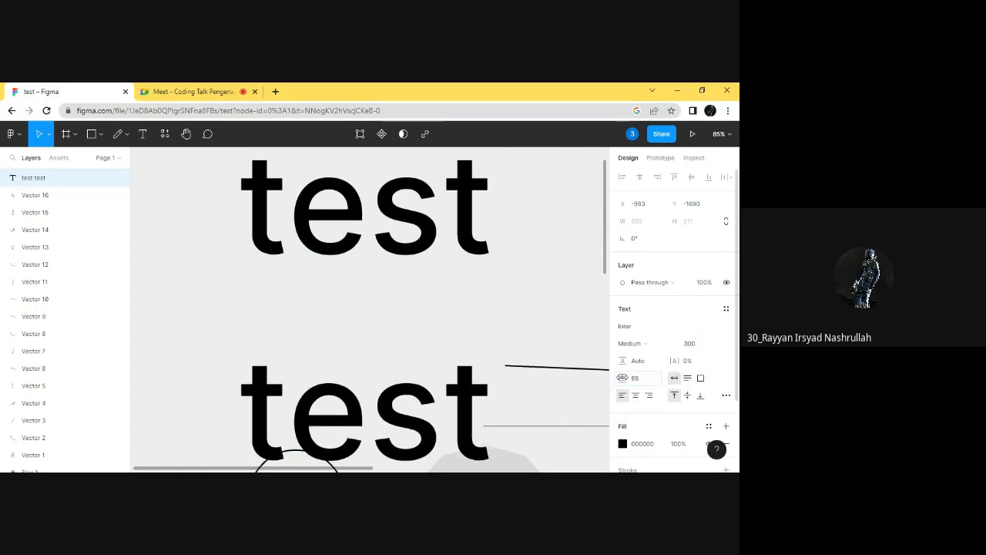
pyautogui.scroll(-1, 388, 326)
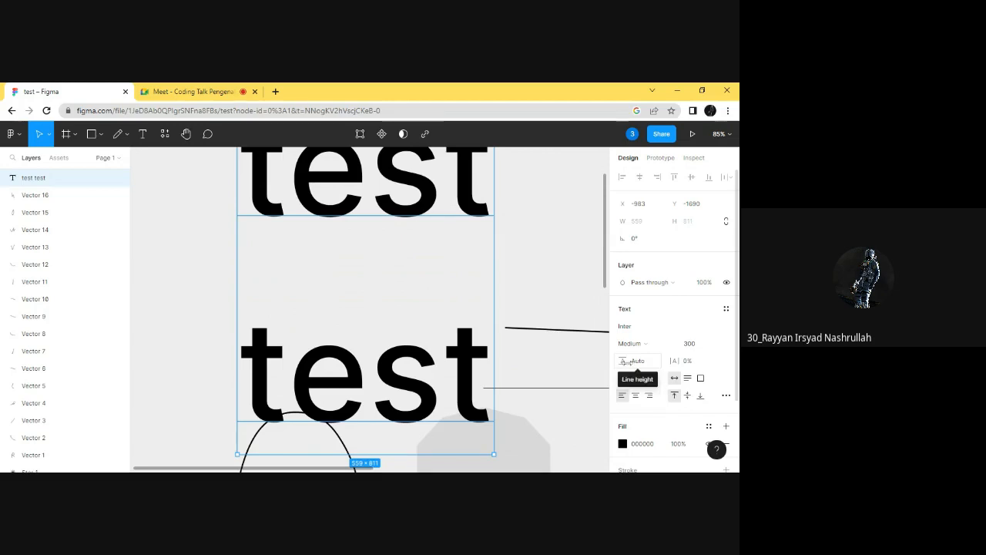
# - Delete the second line of the text so only one "test" line is left
pyautogui.doubleClick(365, 376)
pyautogui.doubleClick(365, 376)
pyautogui.press('BackSpace')
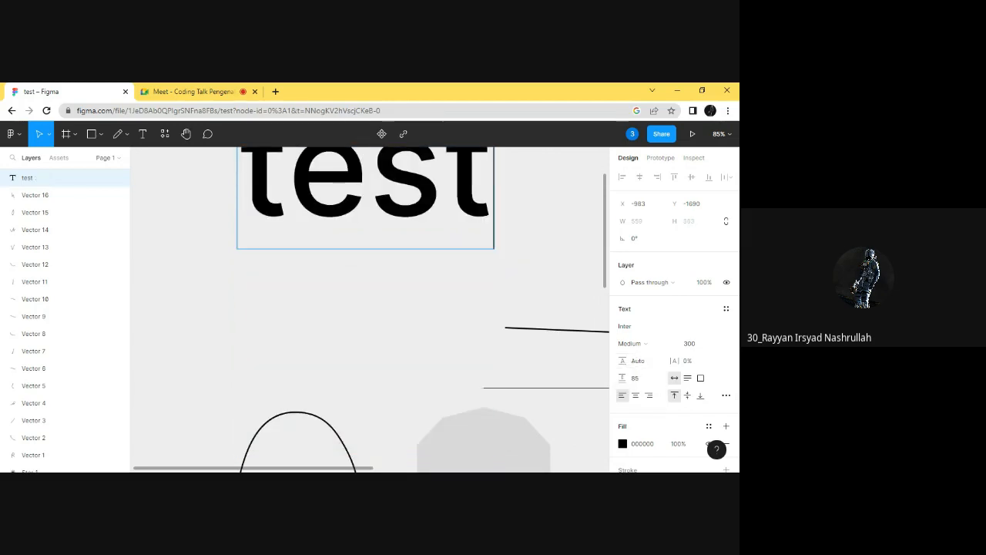
pyautogui.press('Escape')
pyautogui.scroll(2, 509, 270)
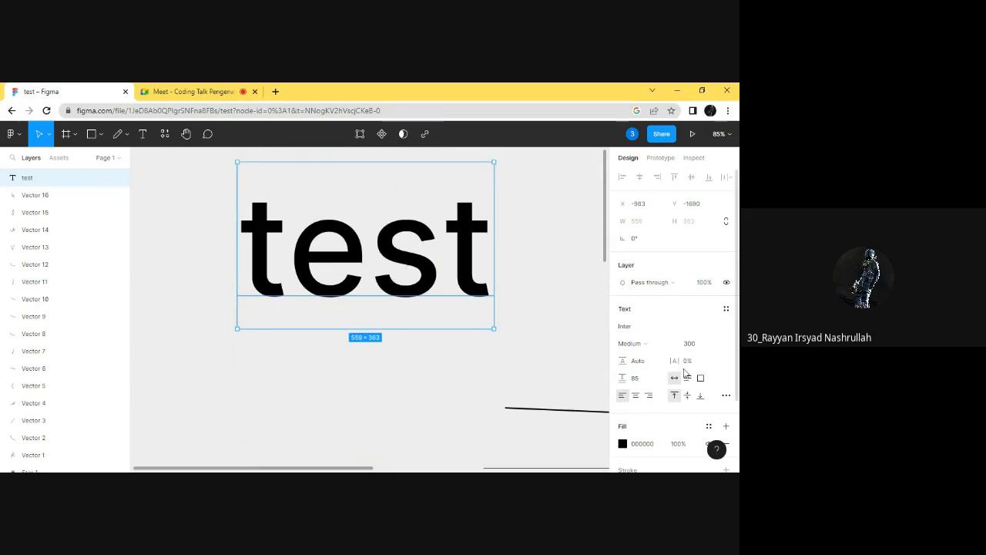
# - Try line heights of 196%, 258.5% and 0% on the "test" text, and restore the line height to Auto
pyautogui.moveTo(623, 360); pyautogui.dragTo(701, 366)
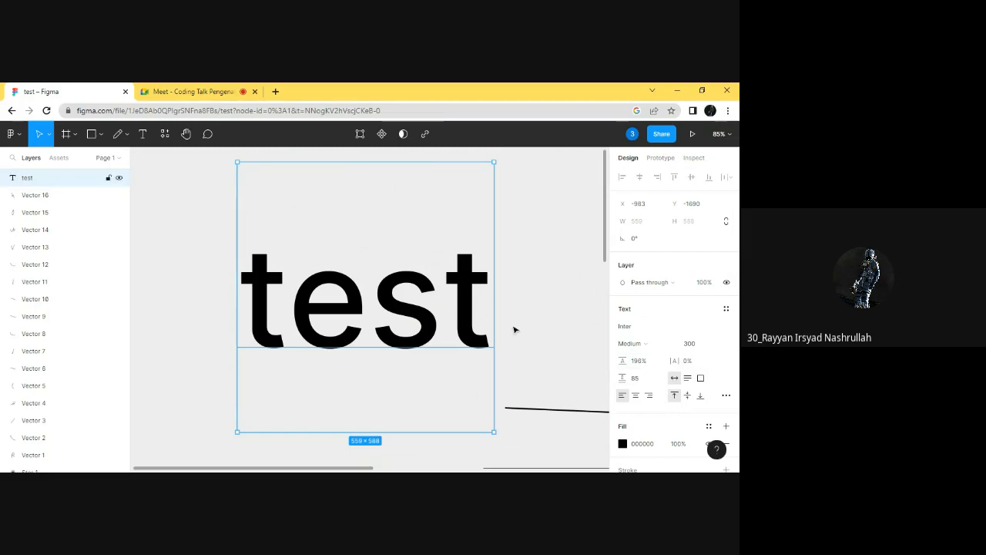
pyautogui.moveTo(622, 361); pyautogui.dragTo(685, 366)
pyautogui.scroll(-3, 403, 258)
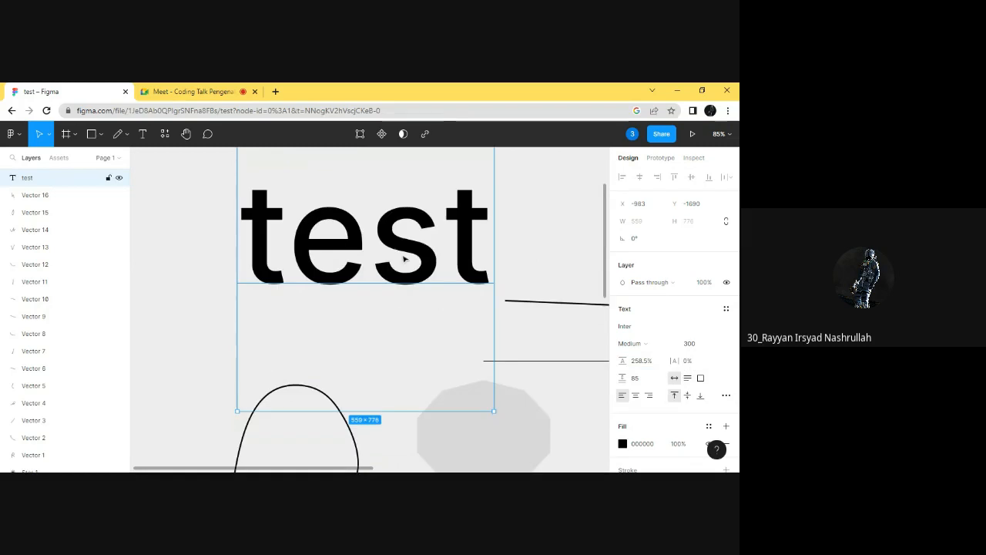
pyautogui.scroll(3, 423, 276)
pyautogui.click(652, 361)
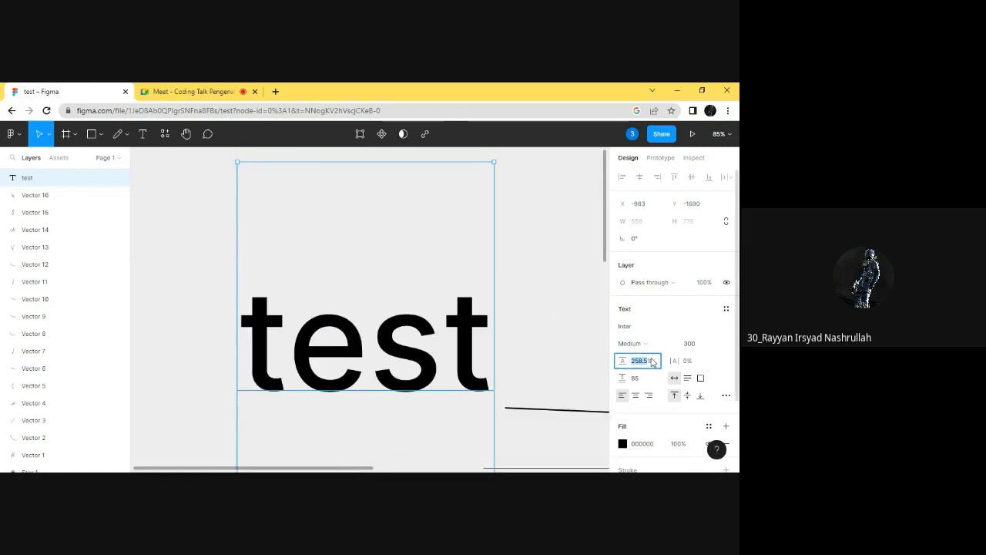
pyautogui.write('0')
pyautogui.press('Return')
pyautogui.click(652, 361)
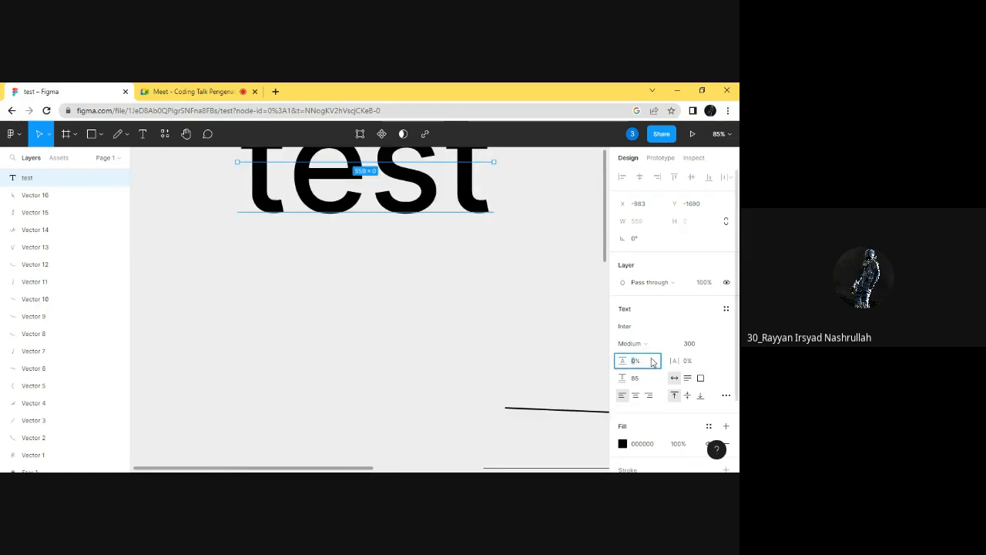
pyautogui.write('auto')
pyautogui.press('Return')
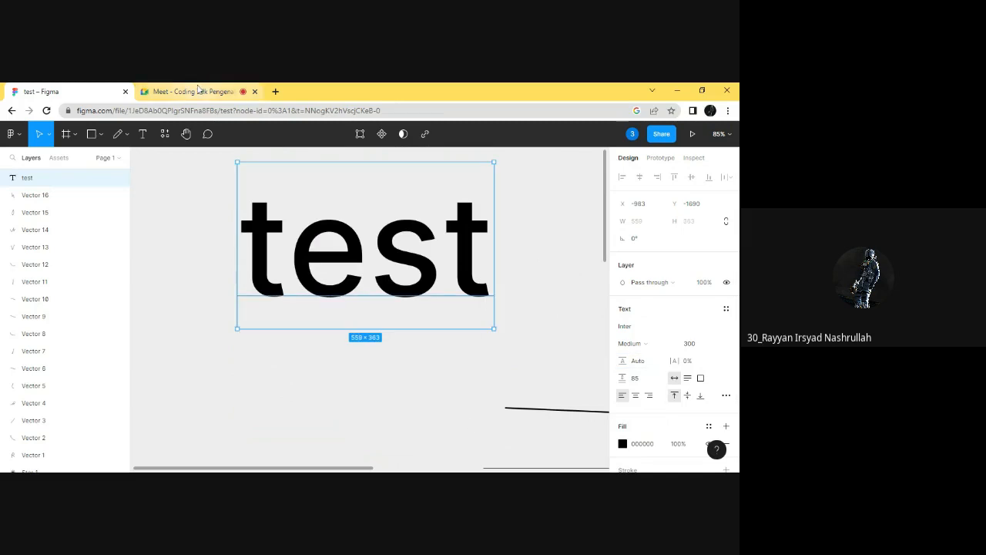
pyautogui.click(198, 91)
pyautogui.click(38, 91)
pyautogui.click(522, 264)
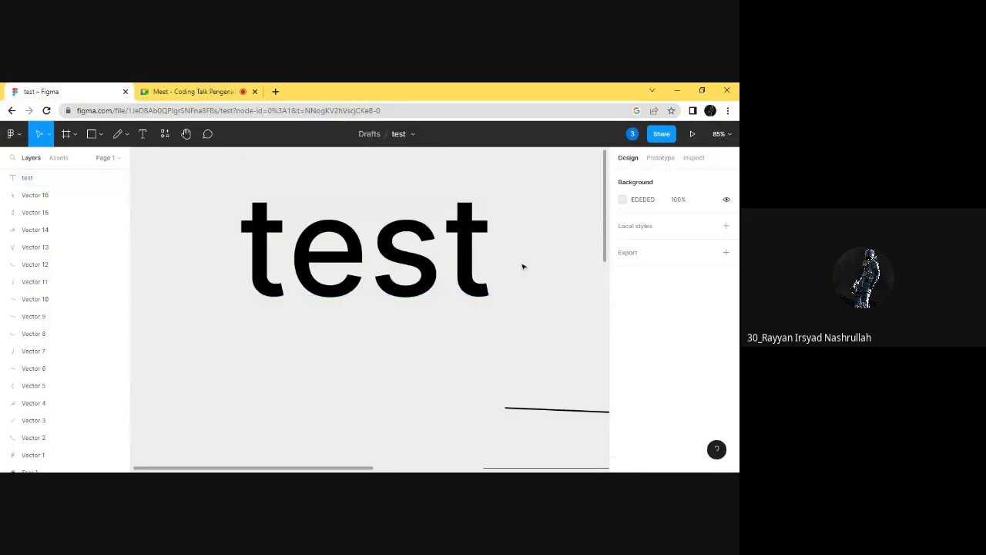
# - Extend the "test" text on the same line to read "test test test"
pyautogui.click(455, 265)
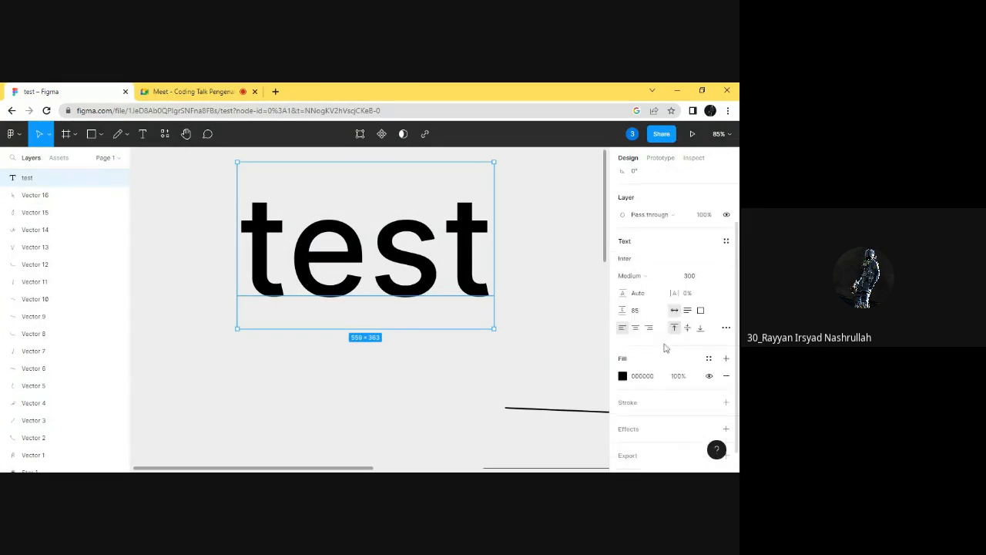
pyautogui.scroll(1, 665, 349)
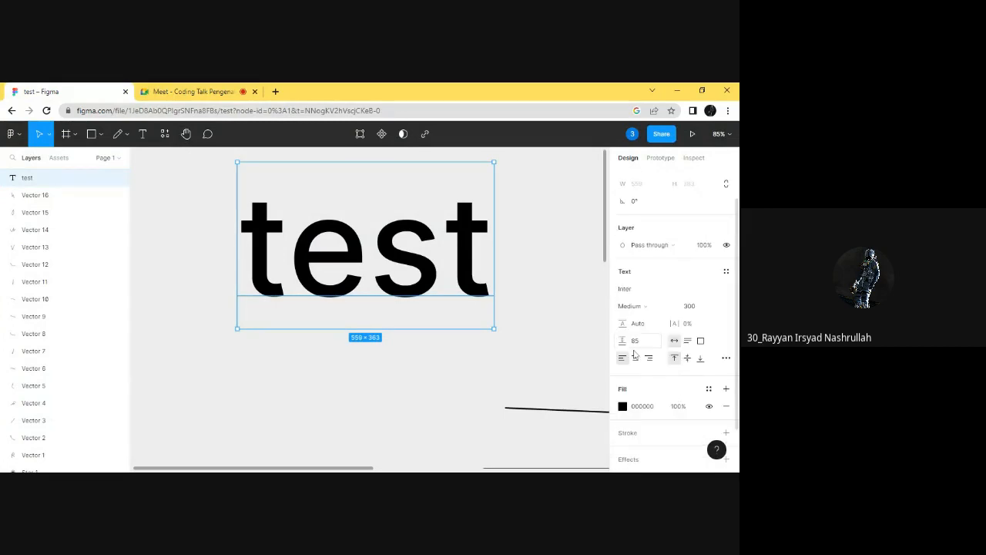
pyautogui.doubleClick(450, 264)
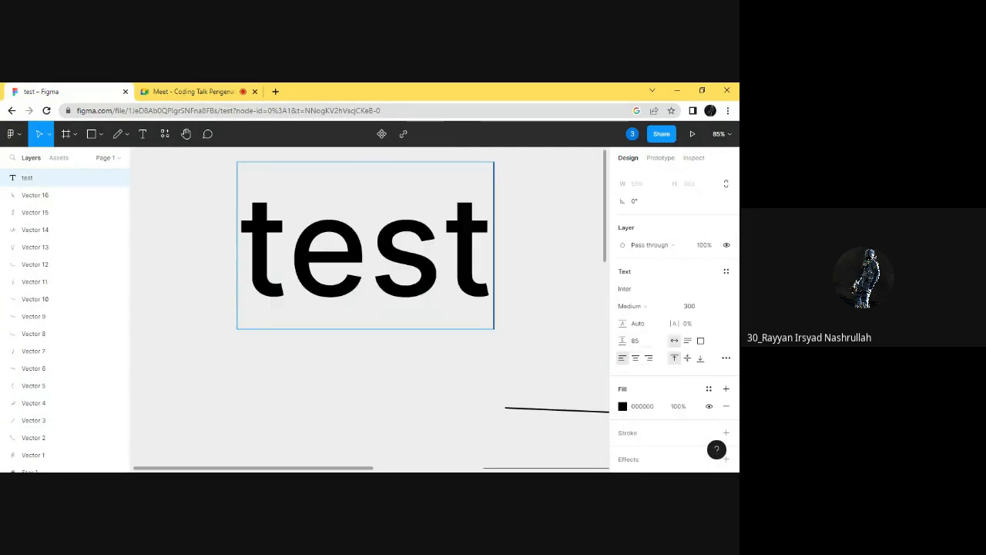
pyautogui.write('test test')
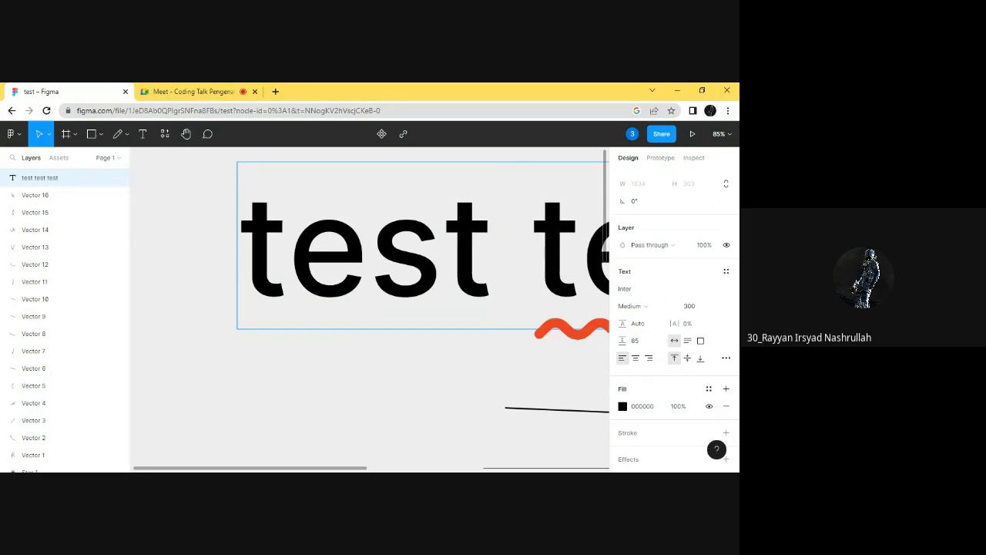
pyautogui.press('Escape')
pyautogui.scroll(-5, 460, 372)
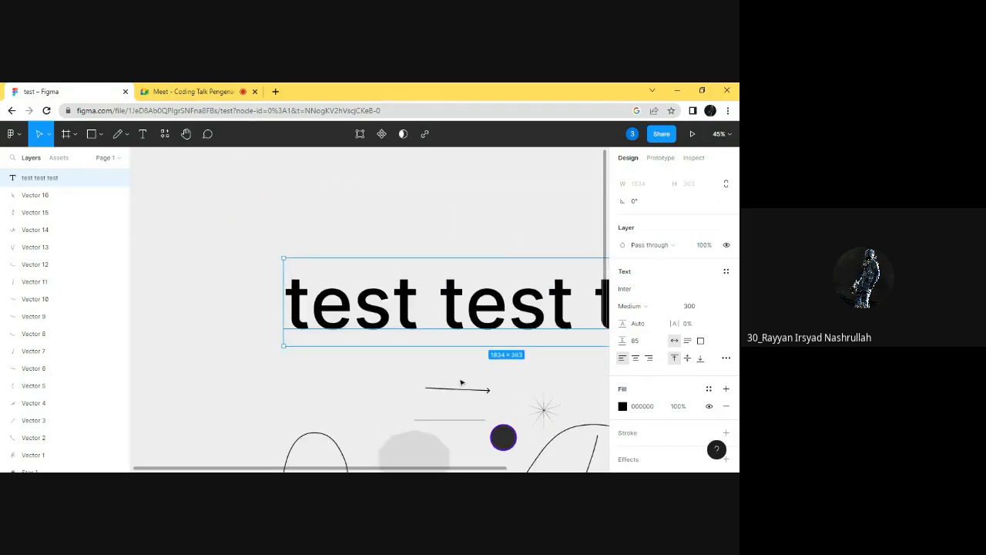
# - Add a second line reading "test test test" to the text, and delete its last word
pyautogui.hscroll(1, 490, 372)
pyautogui.hscroll(-2, 491, 372)
pyautogui.scroll(-3, 477, 379)
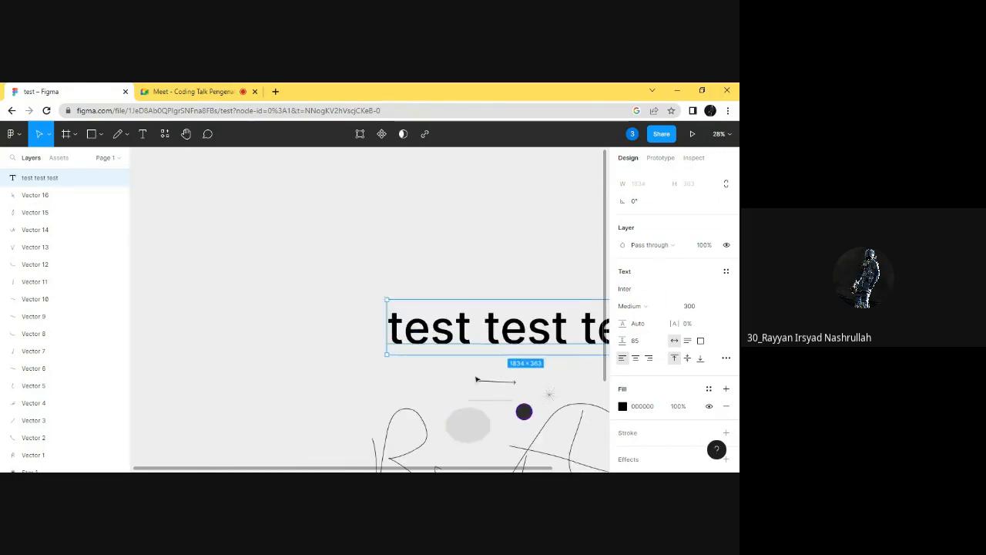
pyautogui.hscroll(-2, 473, 378)
pyautogui.hscroll(4, 473, 379)
pyautogui.doubleClick(444, 327)
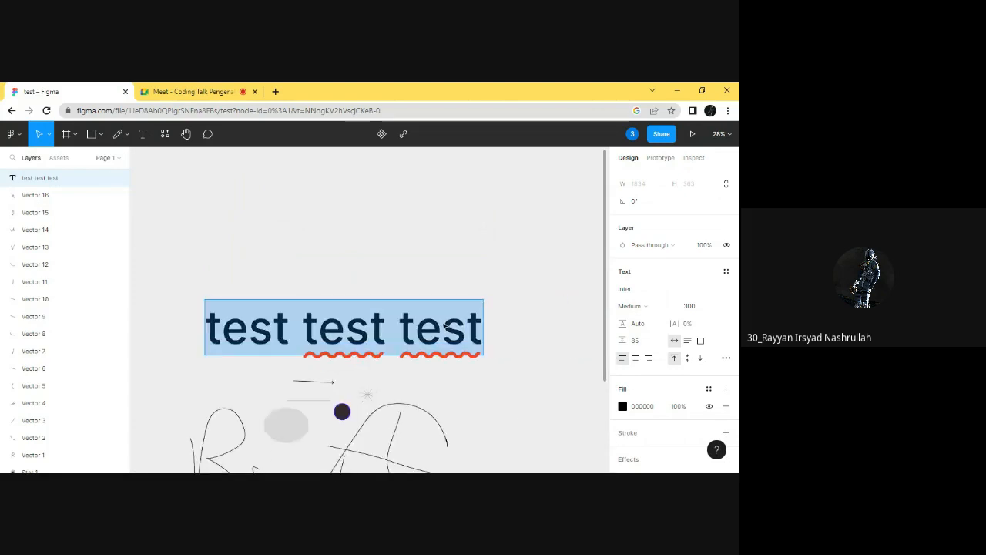
pyautogui.press('Right')
pyautogui.write('test t')
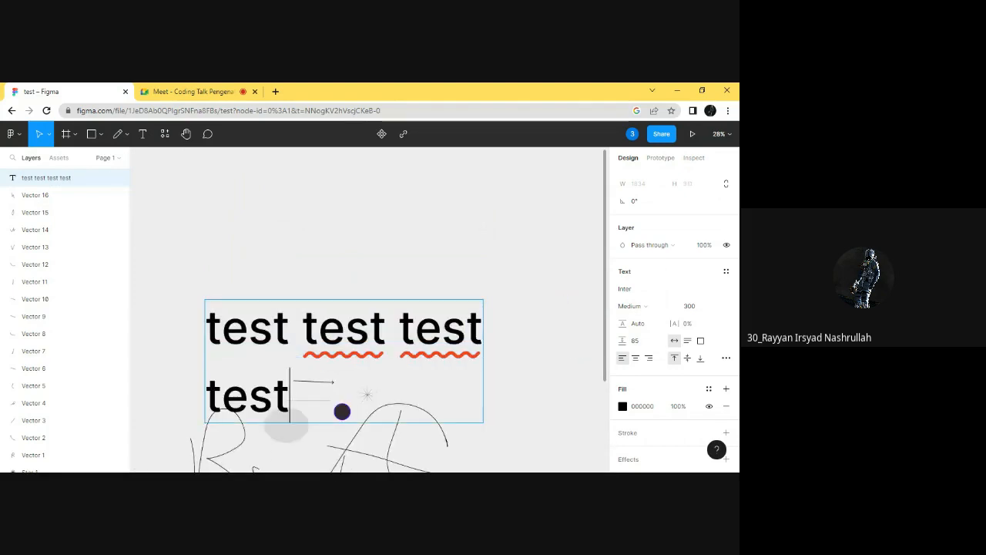
pyautogui.write('est test')
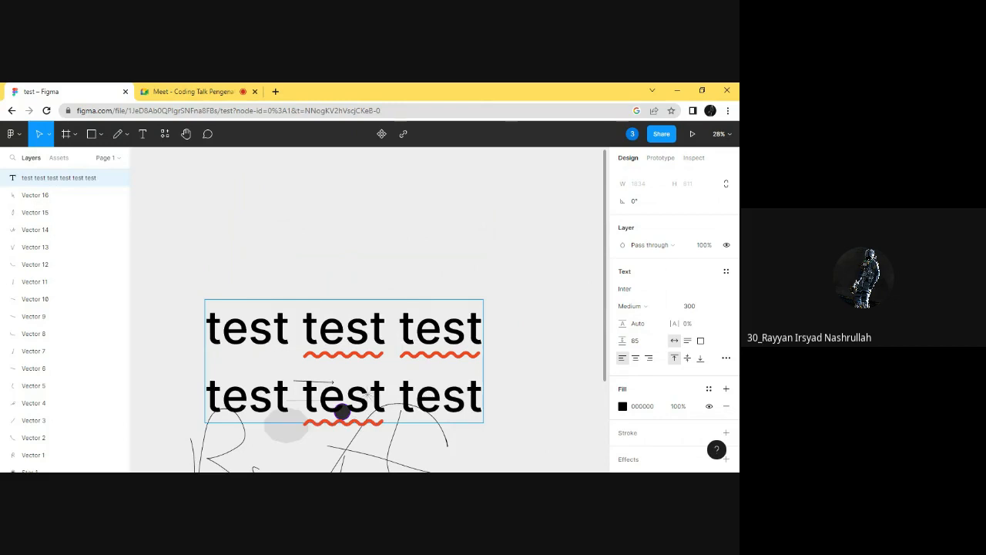
pyautogui.press('BackSpace')
pyautogui.press('BackSpace')
pyautogui.press('BackSpace')
pyautogui.press('BackSpace')
pyautogui.press('BackSpace')
pyautogui.press('Escape')
pyautogui.scroll(-1, 476, 308)
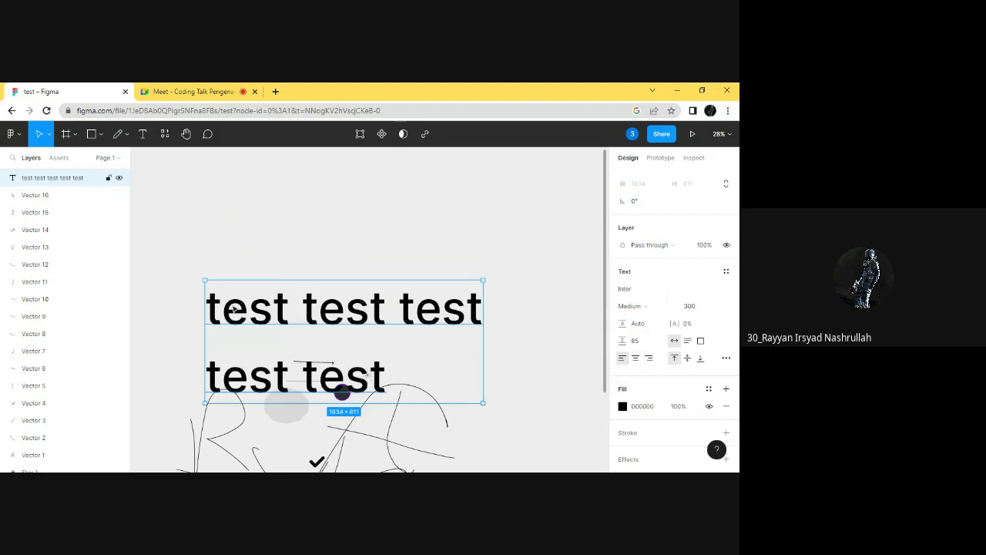
# - Try left, center and right alignment on the two-line text, settle on center, and move the text clear of the drawings
pyautogui.click(635, 358)
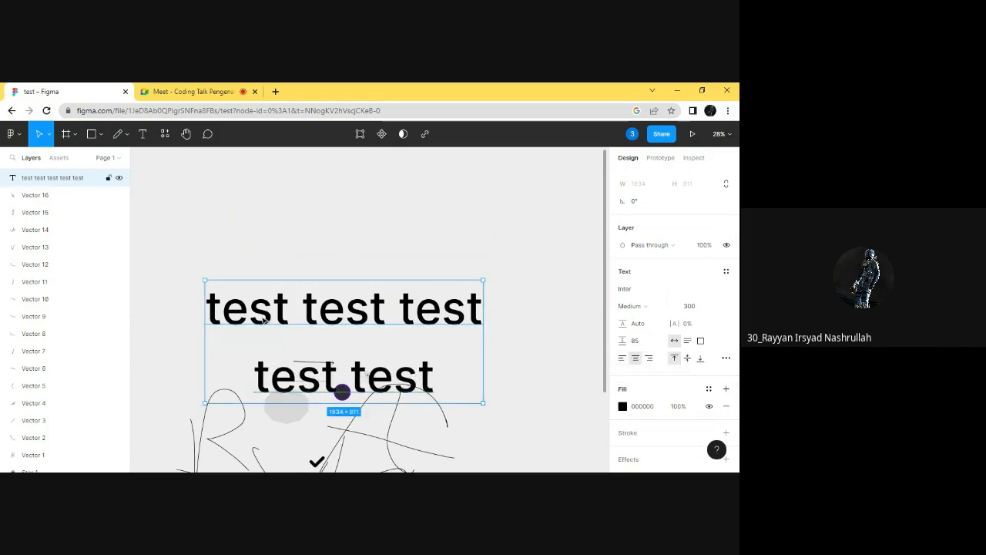
pyautogui.moveTo(387, 346); pyautogui.dragTo(387, 215)
pyautogui.click(621, 358)
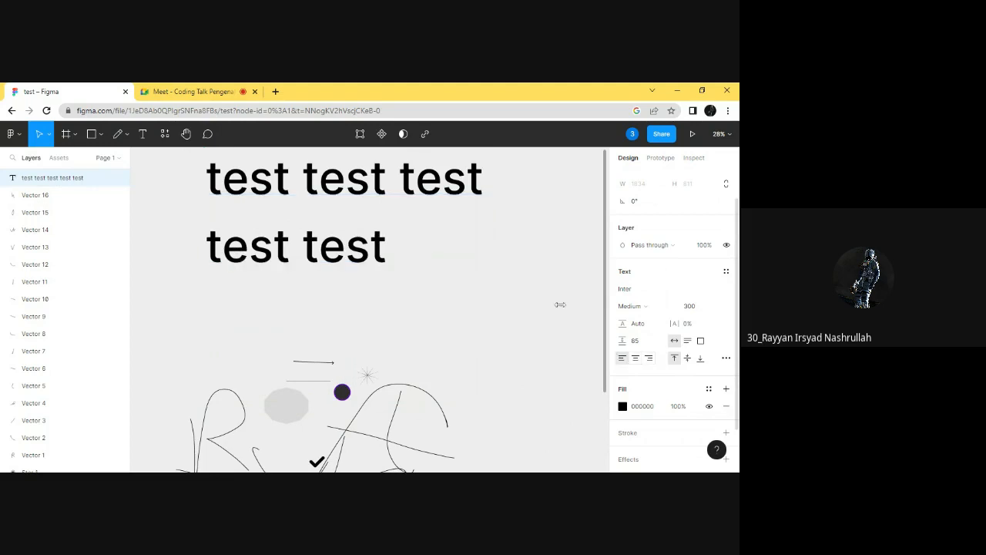
pyautogui.click(636, 359)
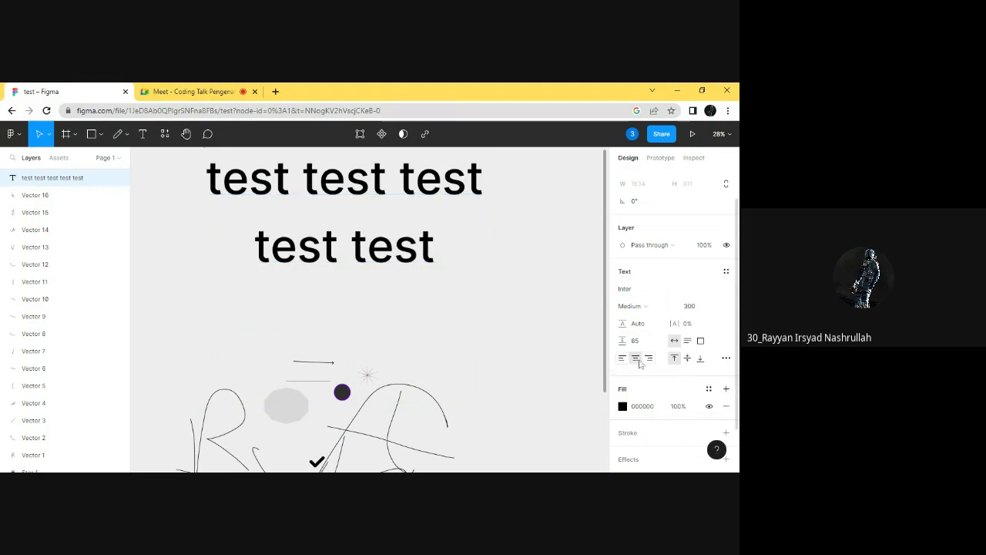
pyautogui.click(650, 360)
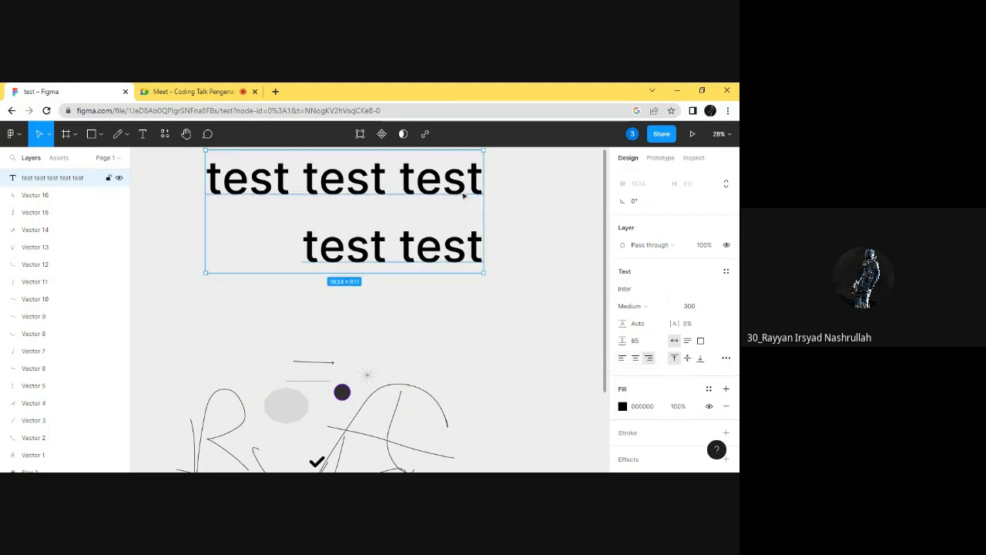
pyautogui.click(623, 359)
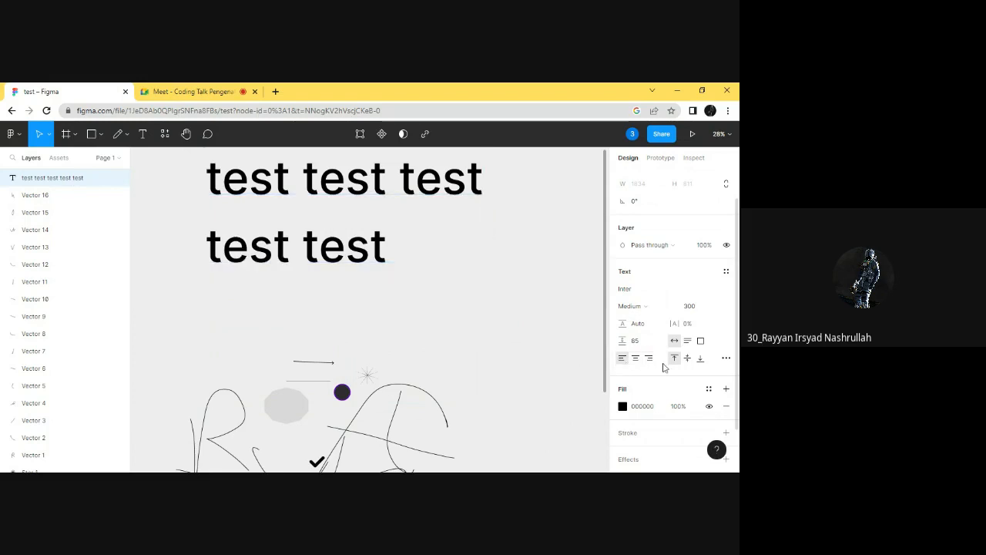
pyautogui.click(649, 359)
pyautogui.click(636, 359)
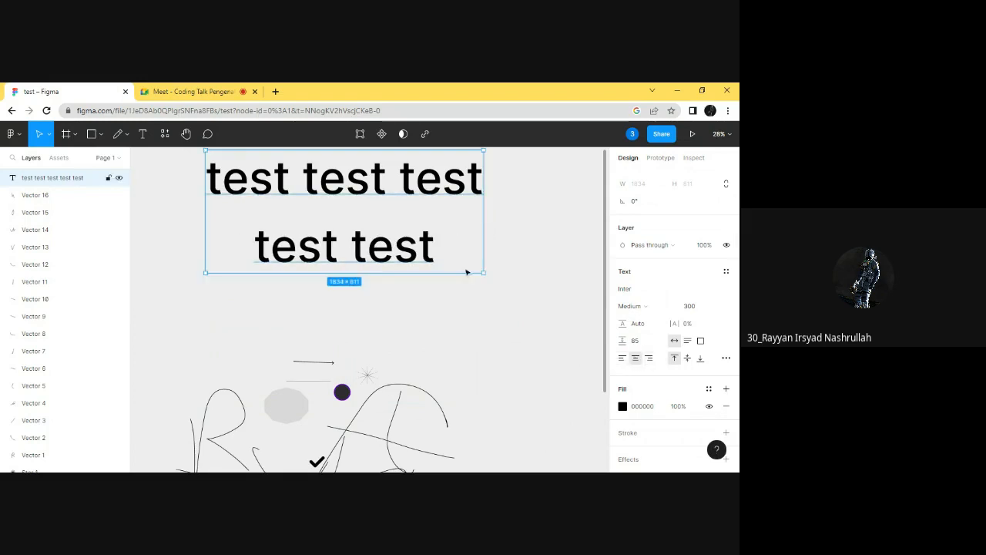
pyautogui.moveTo(436, 242); pyautogui.dragTo(414, 297)
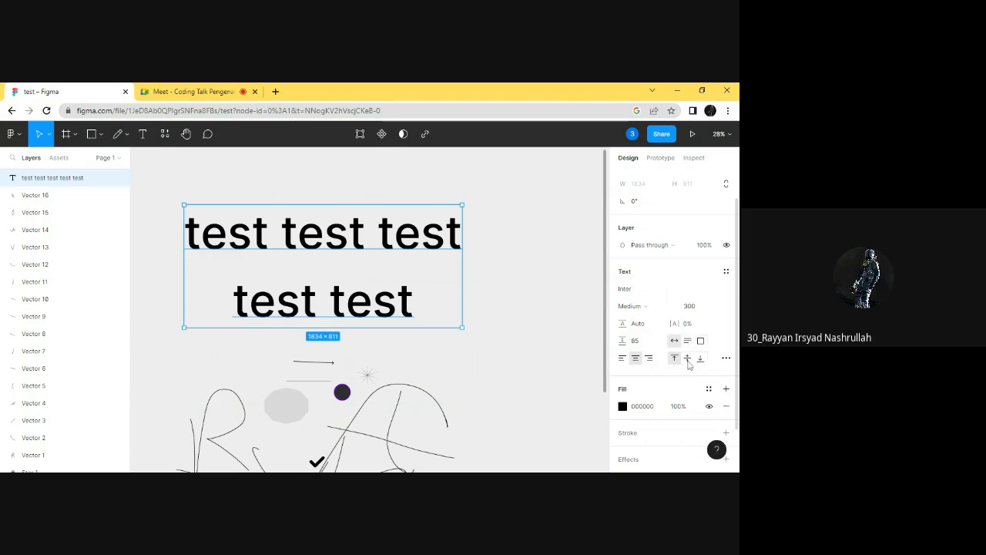
# - Open the type settings of the two-line text and apply the underline decoration
pyautogui.click(726, 358)
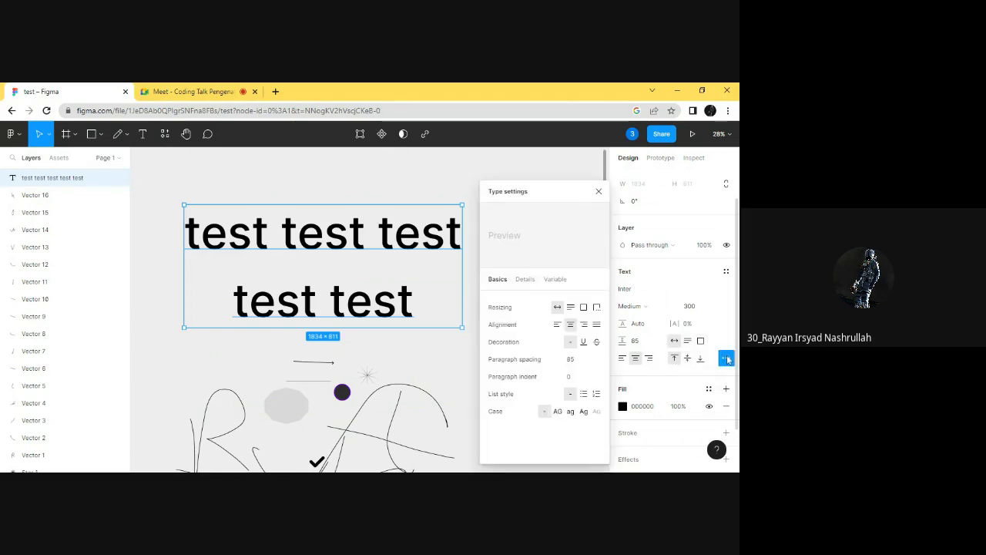
pyautogui.click(727, 359)
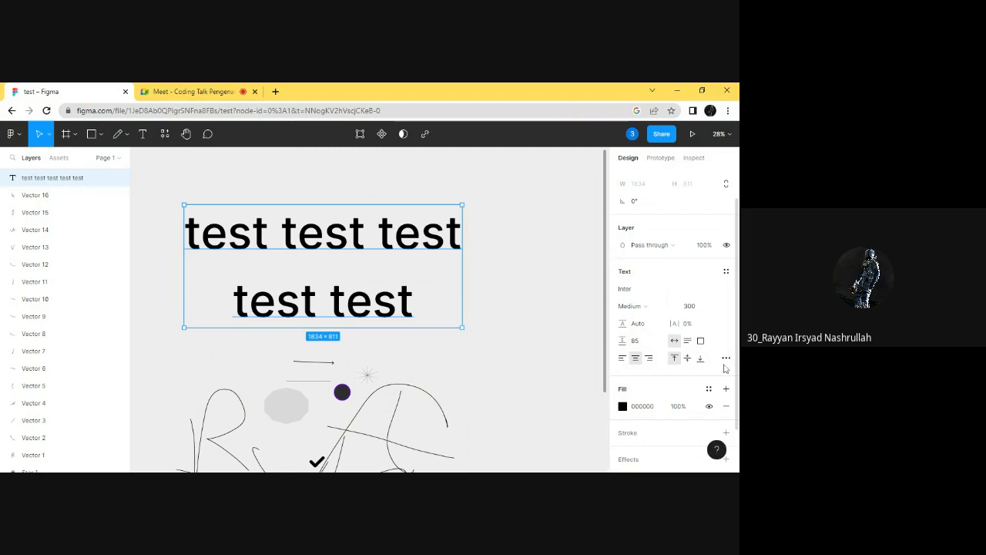
pyautogui.click(725, 363)
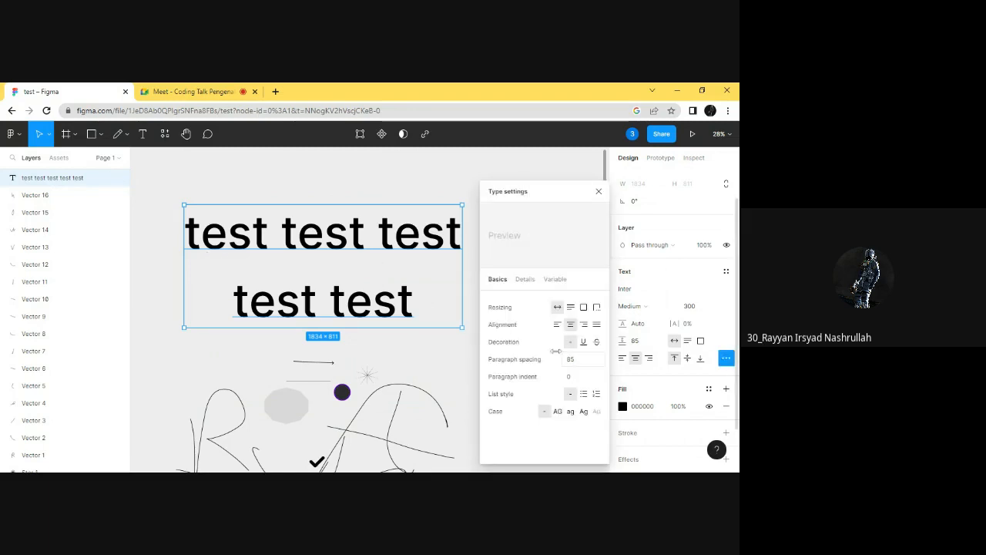
pyautogui.click(729, 362)
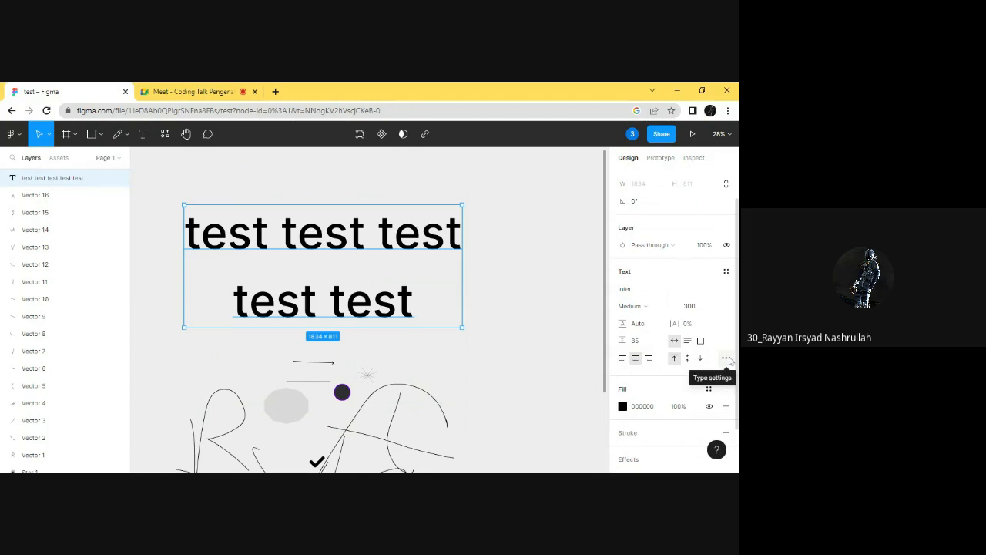
pyautogui.click(726, 359)
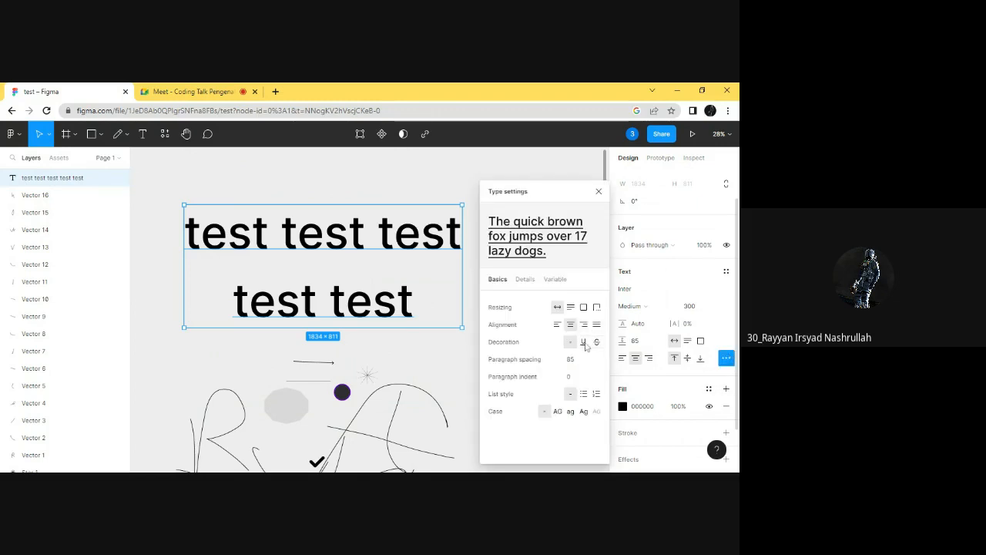
pyautogui.click(583, 342)
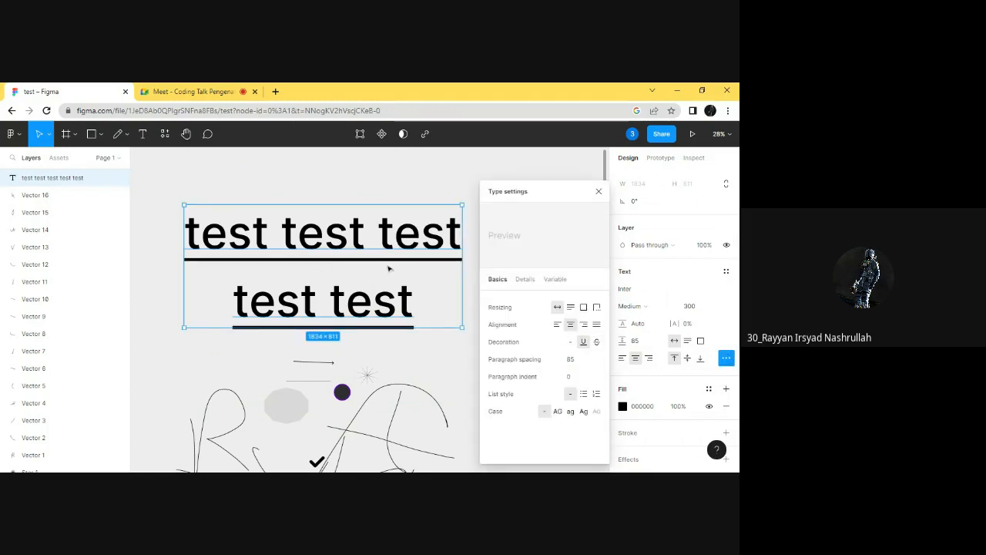
# - Justify the "test test test test test" text and close its type settings
pyautogui.click(597, 324)
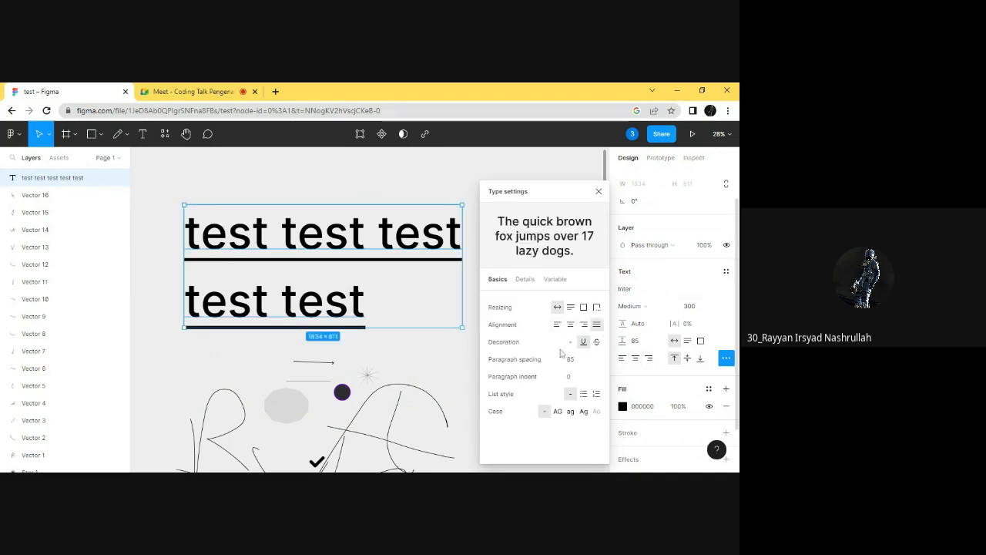
pyautogui.click(599, 191)
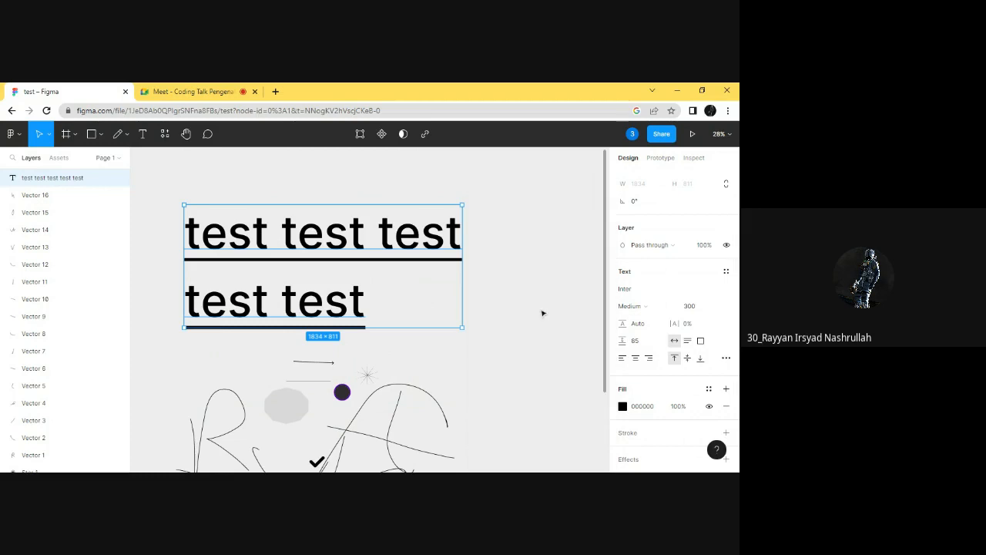
# - Try other shades for the text's fill and bring it back to fully opaque black 000000
pyautogui.scroll(-1, 543, 313)
pyautogui.scroll(-2, 670, 359)
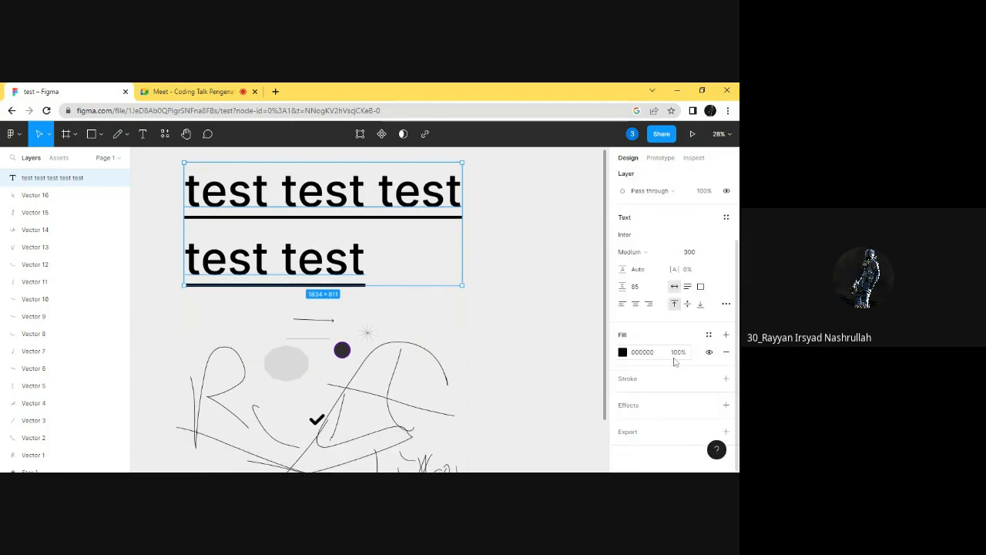
pyautogui.click(624, 352)
pyautogui.click(515, 201)
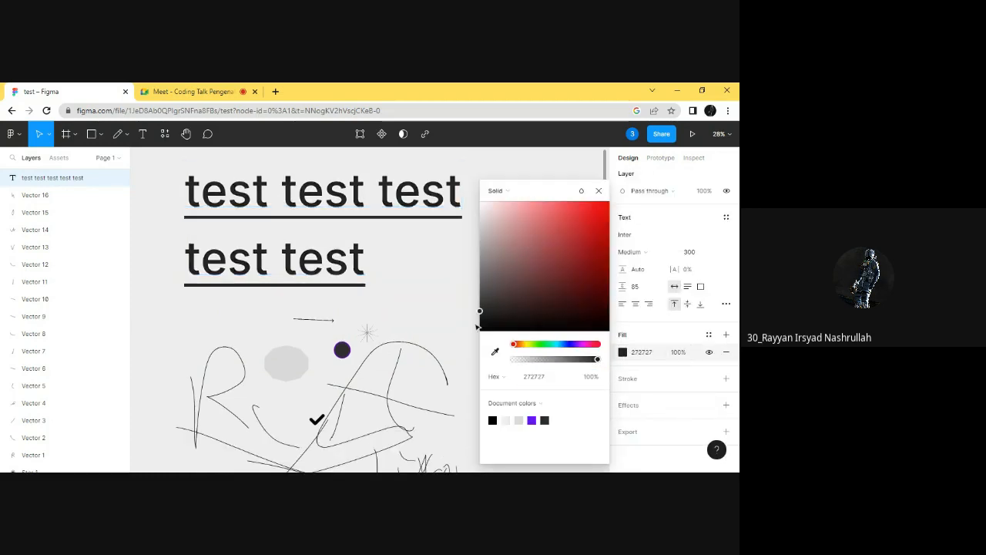
pyautogui.moveTo(484, 193); pyautogui.dragTo(436, 339)
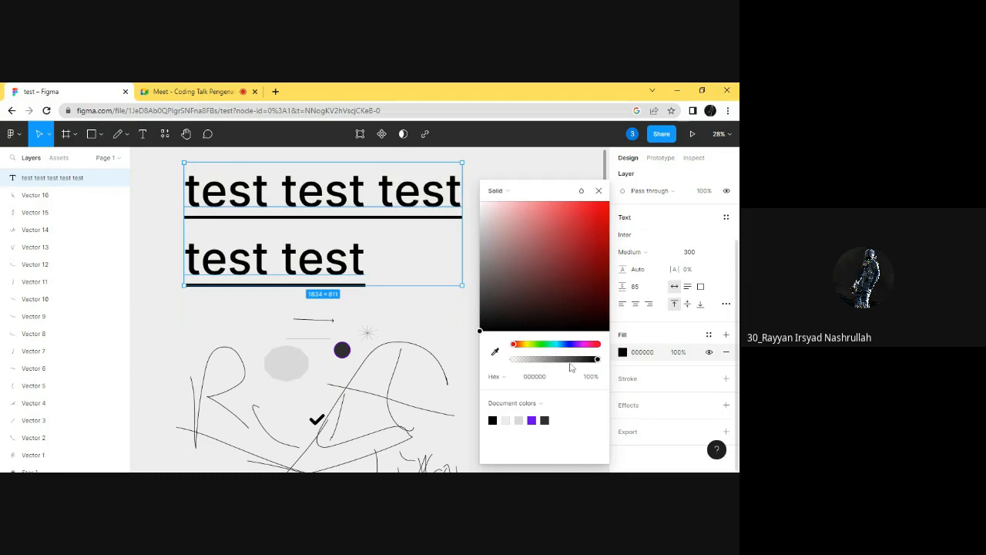
pyautogui.moveTo(596, 360); pyautogui.dragTo(621, 363)
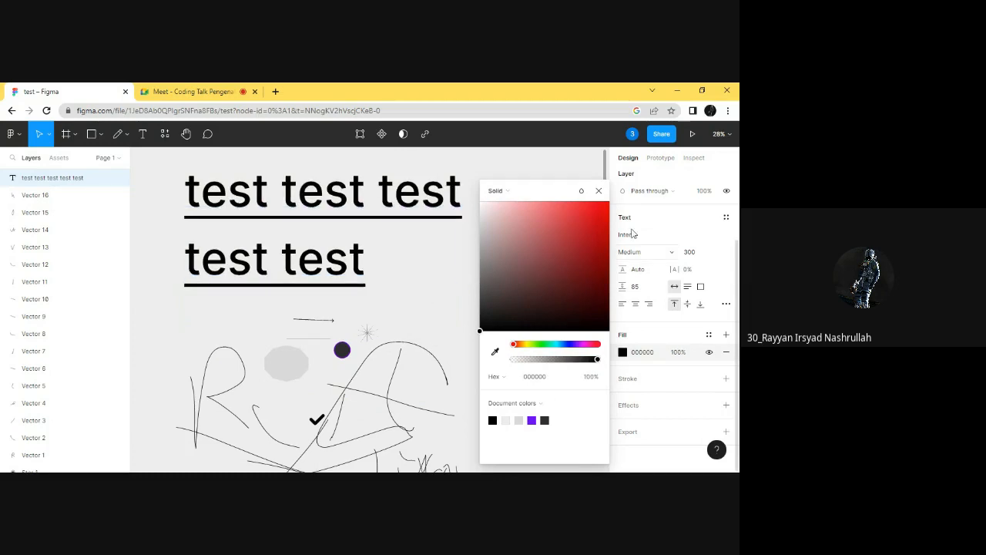
# - Change the text's fill from solid to a linear gradient and close the colour picker
pyautogui.click(512, 191)
pyautogui.click(511, 204)
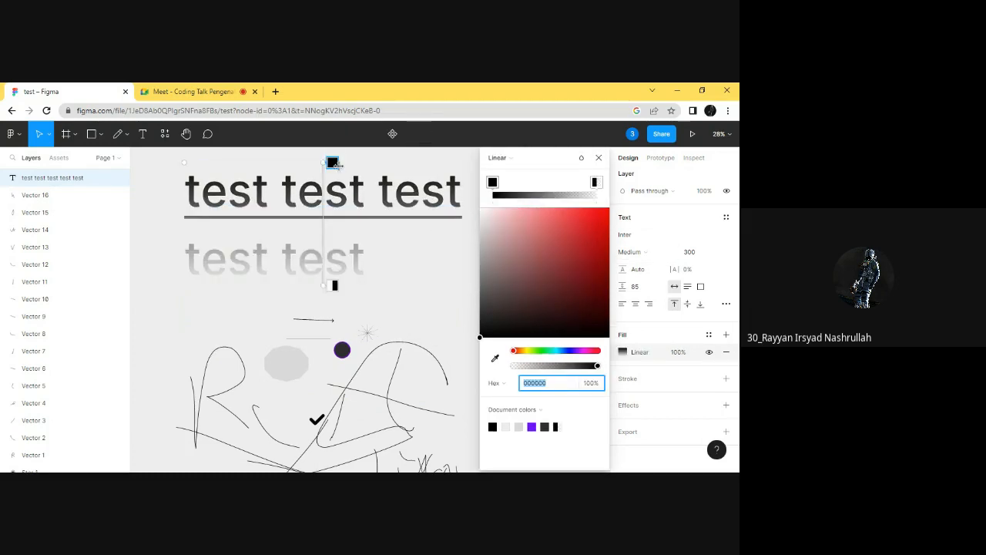
pyautogui.scroll(3, 339, 192)
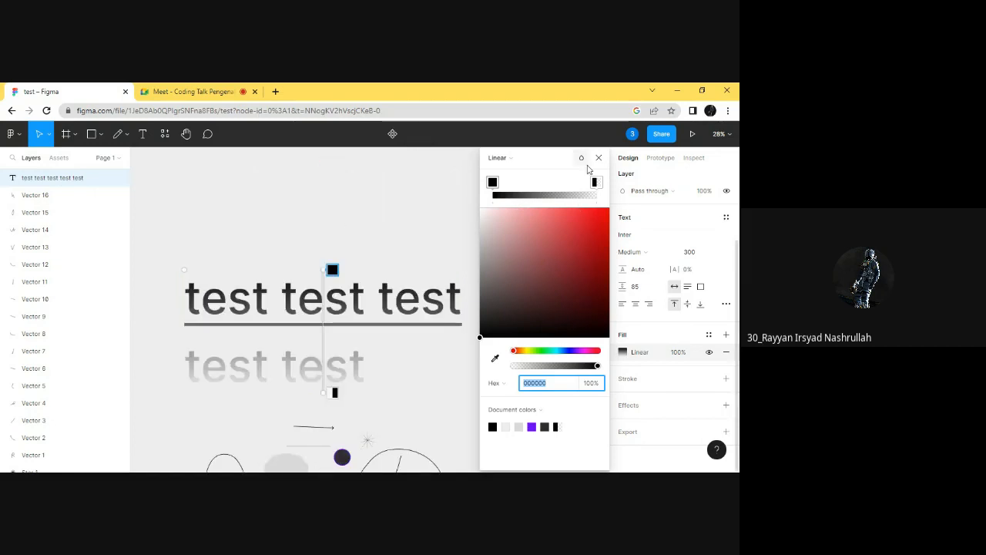
pyautogui.click(599, 158)
pyautogui.click(476, 335)
pyautogui.click(408, 307)
pyautogui.scroll(-10, 409, 307)
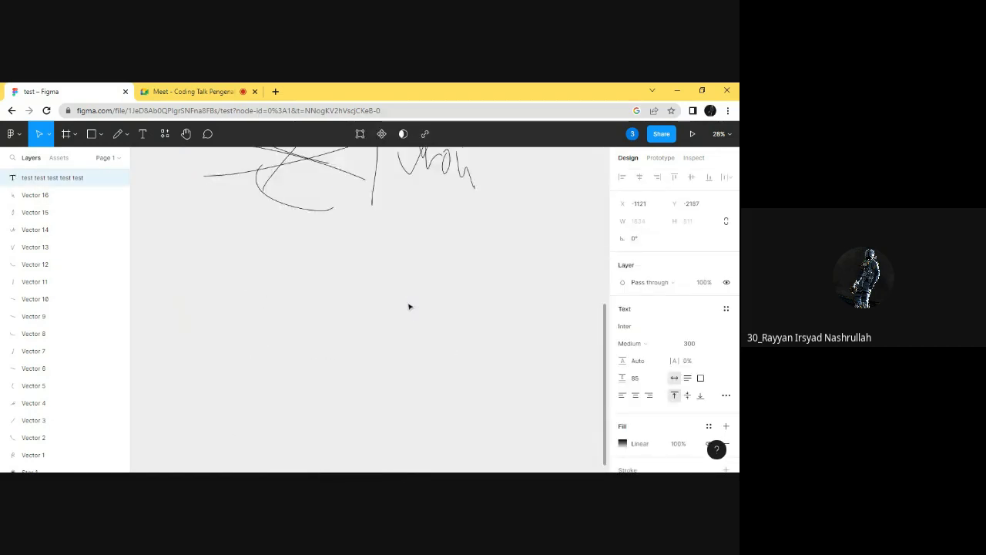
pyautogui.scroll(-4, 410, 307)
pyautogui.scroll(7, 410, 307)
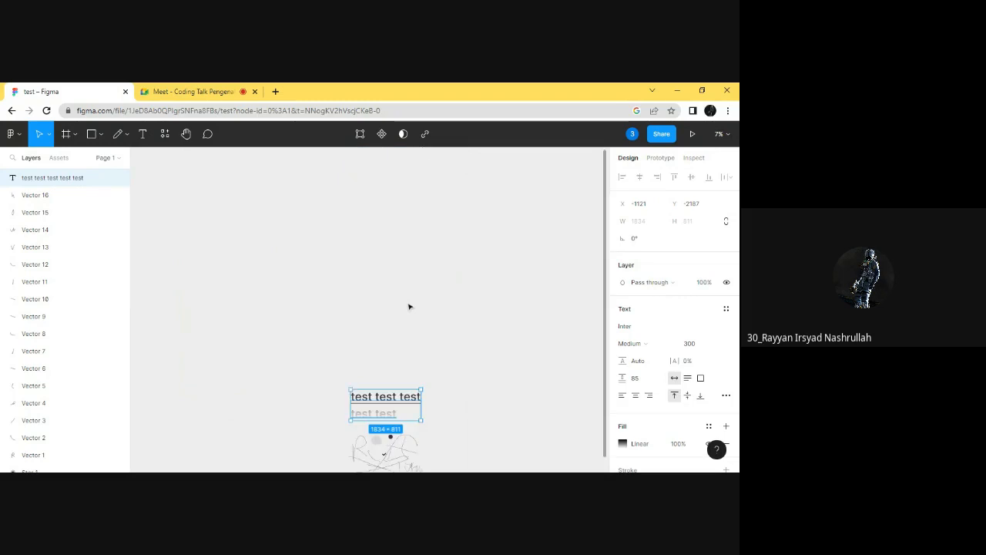
pyautogui.scroll(-1, 409, 307)
pyautogui.scroll(-4, 409, 306)
pyautogui.scroll(3, 289, 231)
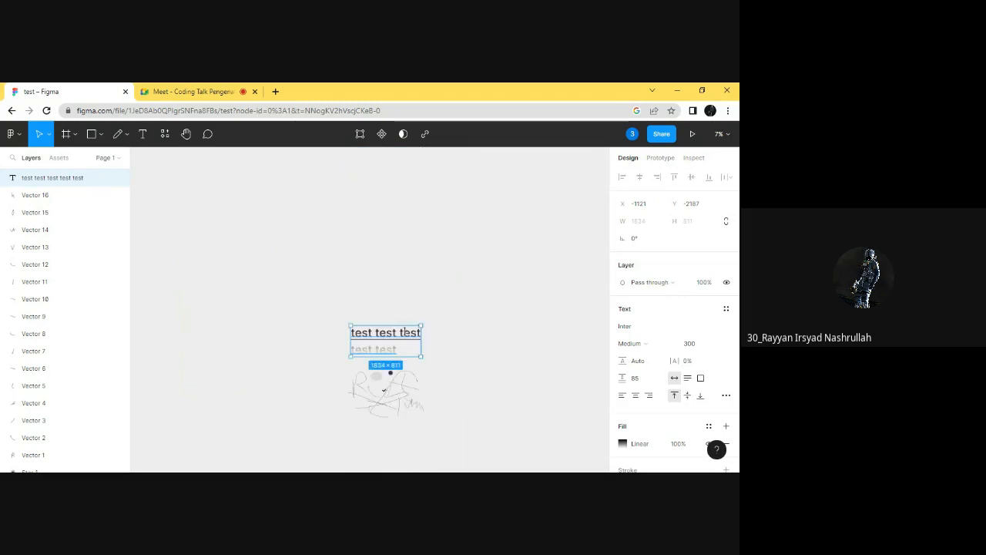
pyautogui.scroll(-5, 405, 335)
pyautogui.scroll(8, 406, 335)
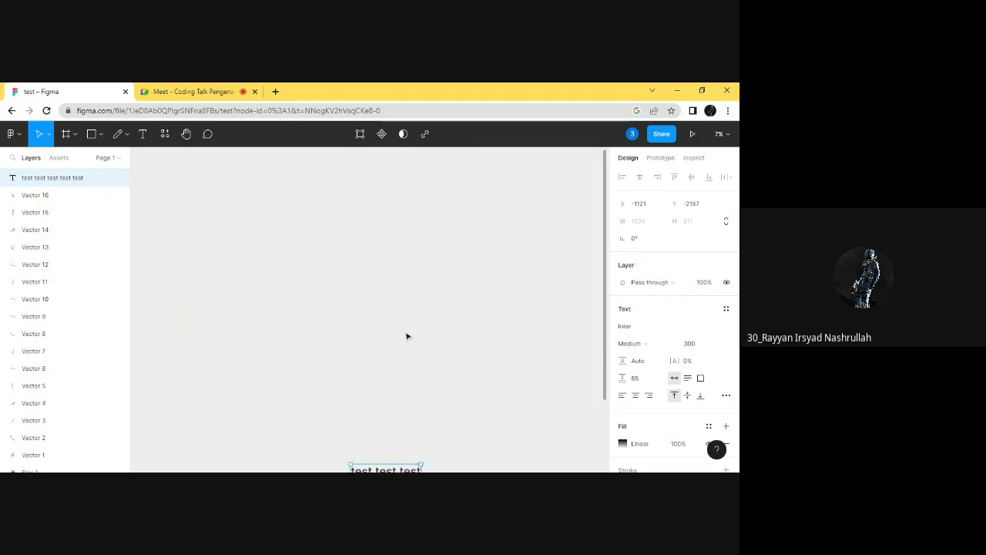
pyautogui.hscroll(5, 407, 336)
pyautogui.hscroll(-10, 407, 336)
pyautogui.scroll(-2, 406, 336)
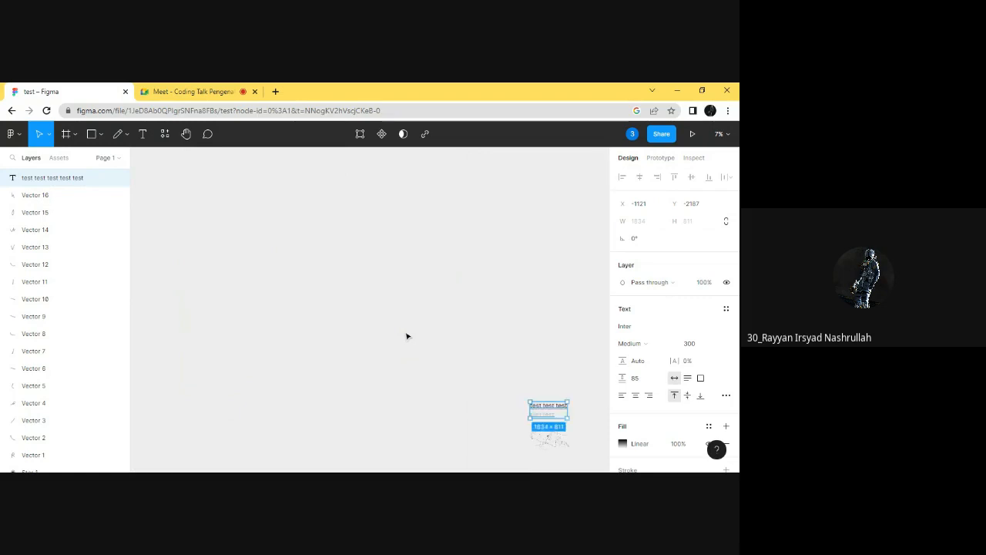
pyautogui.scroll(-3, 516, 385)
pyautogui.scroll(-2, 562, 322)
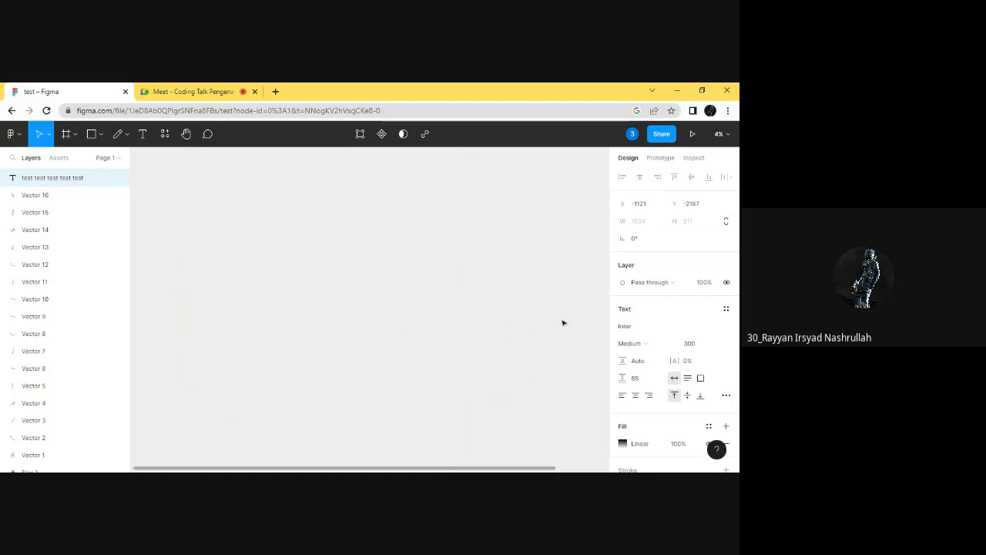
pyautogui.scroll(10, 278, 320)
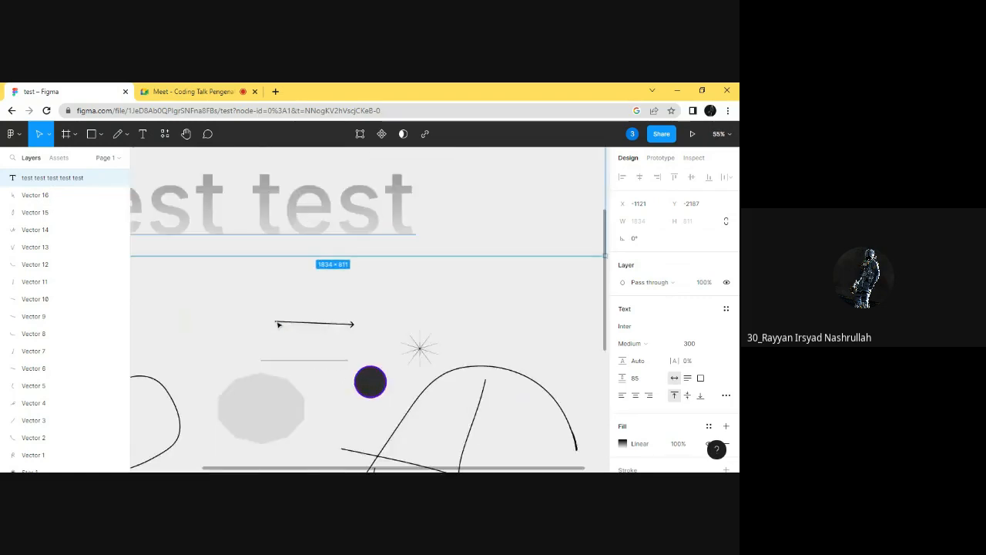
# - Place a rectangle in the empty area beside the text and enlarge it to about 569 × 569
pyautogui.scroll(-5, 279, 324)
pyautogui.click(92, 134)
pyautogui.click(396, 300)
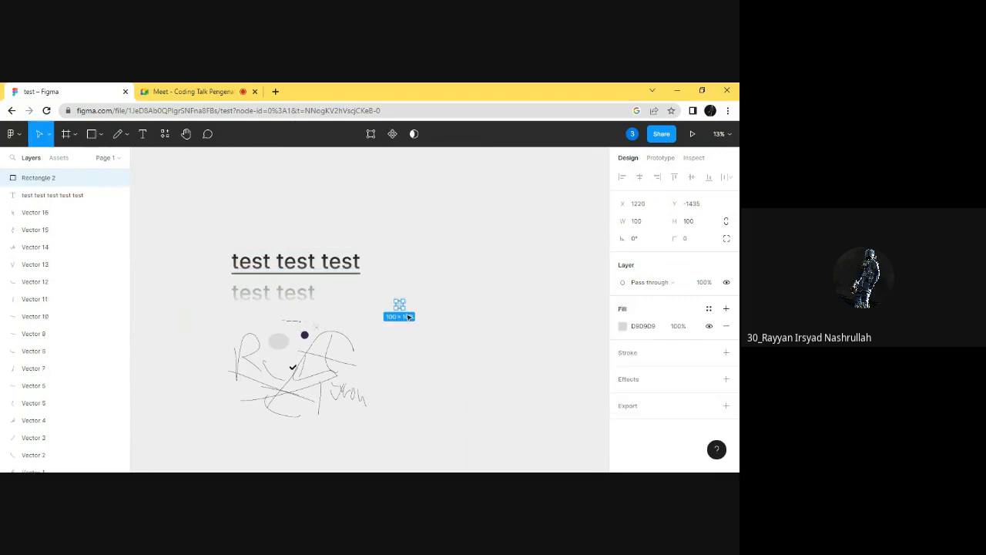
pyautogui.scroll(4, 429, 324)
pyautogui.moveTo(356, 282); pyautogui.dragTo(516, 438)
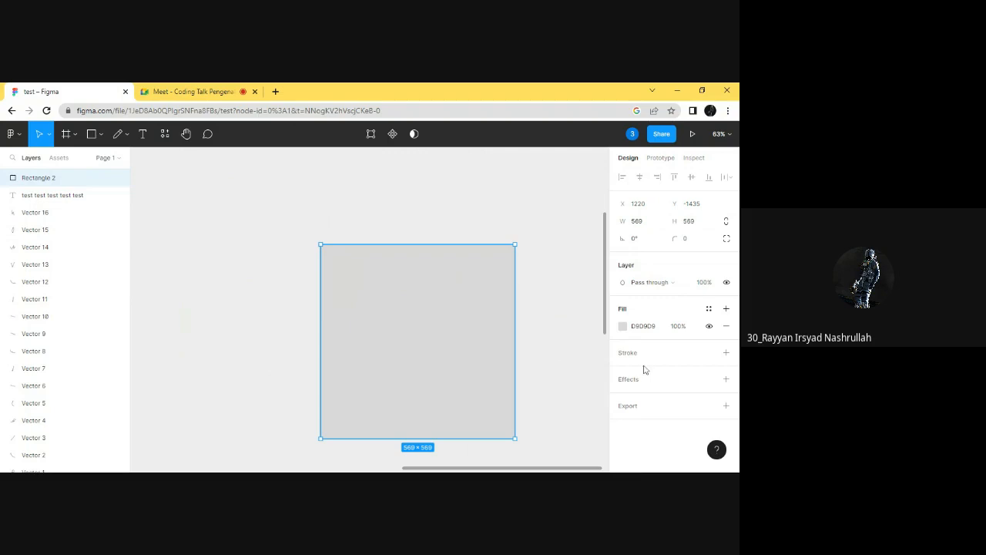
# - Give the square a linear gradient fill and set the gradient's first colour stop to black 000000
pyautogui.click(636, 332)
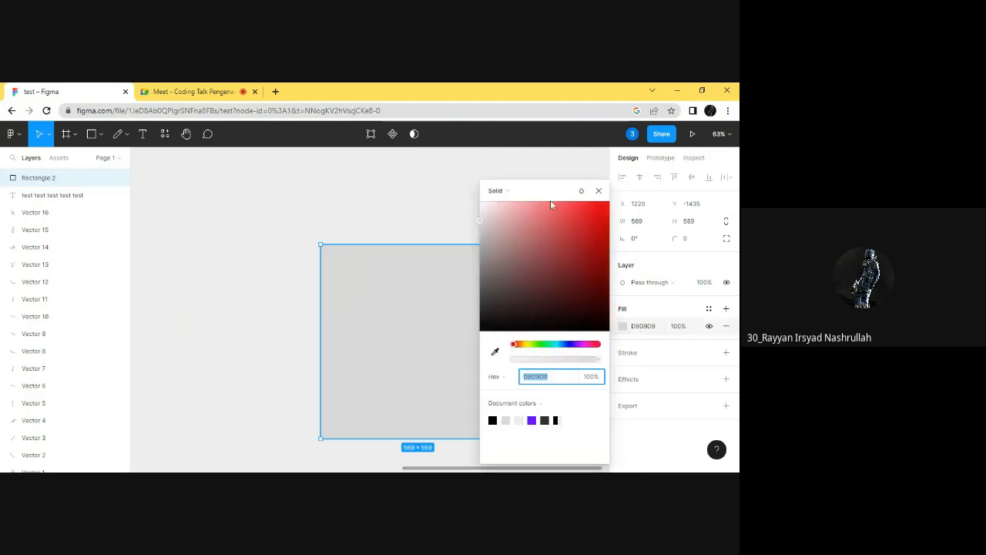
pyautogui.click(499, 191)
pyautogui.click(506, 202)
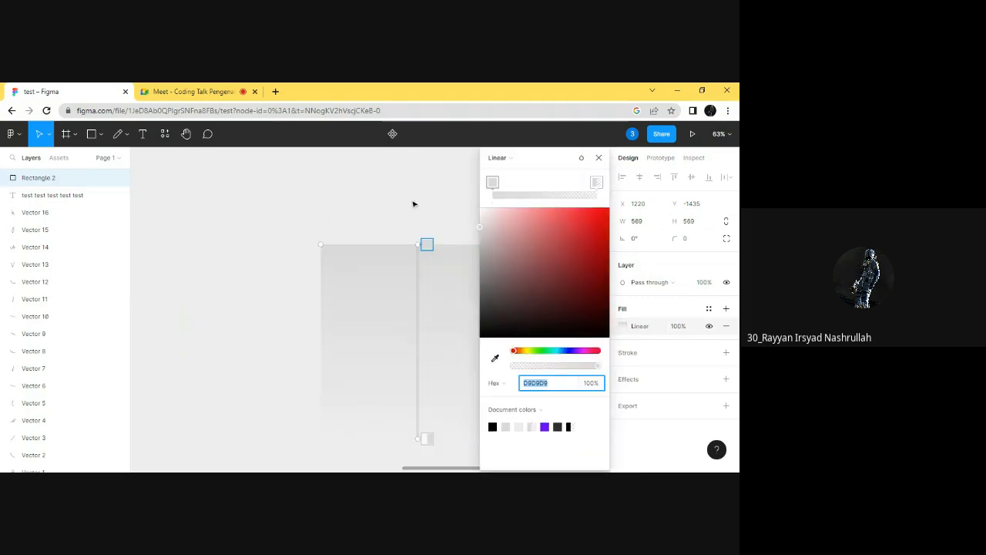
pyautogui.scroll(-3, 455, 408)
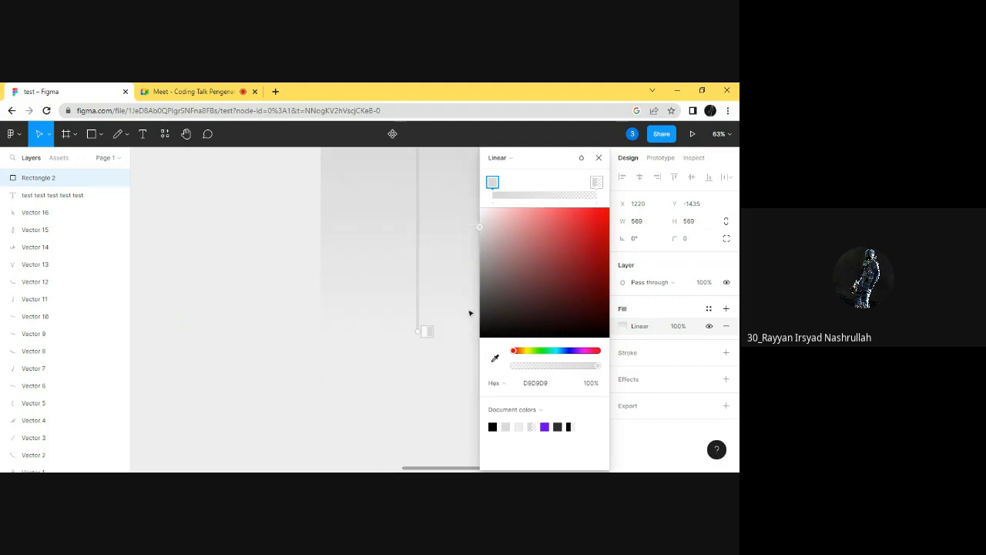
pyautogui.scroll(1, 461, 264)
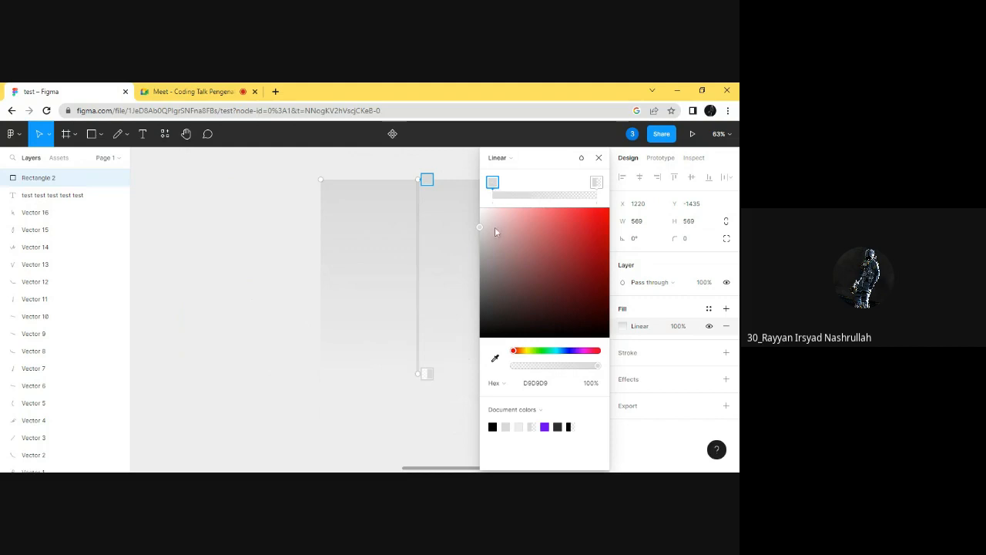
pyautogui.moveTo(494, 226); pyautogui.dragTo(482, 354)
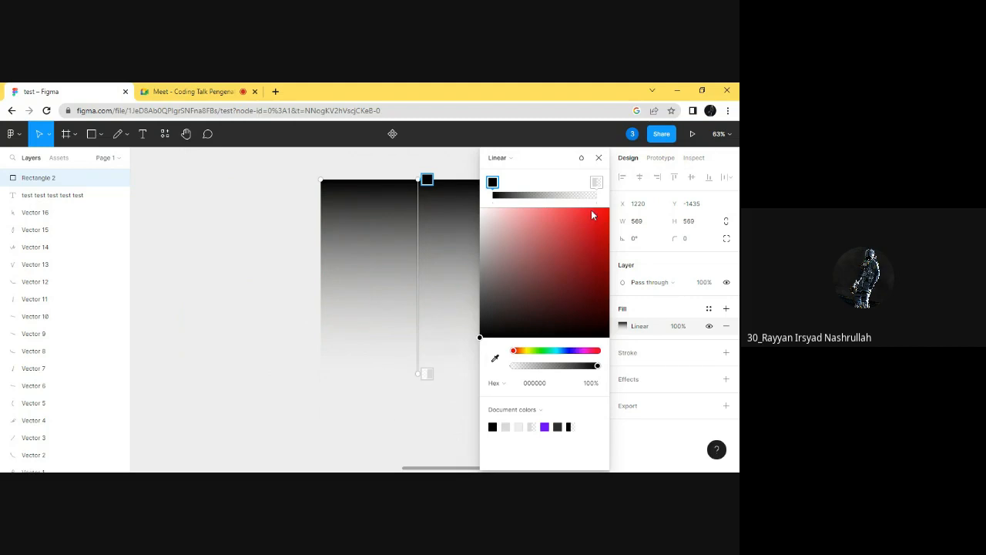
pyautogui.click(599, 157)
pyautogui.hscroll(-2, 484, 303)
pyautogui.hscroll(4, 484, 303)
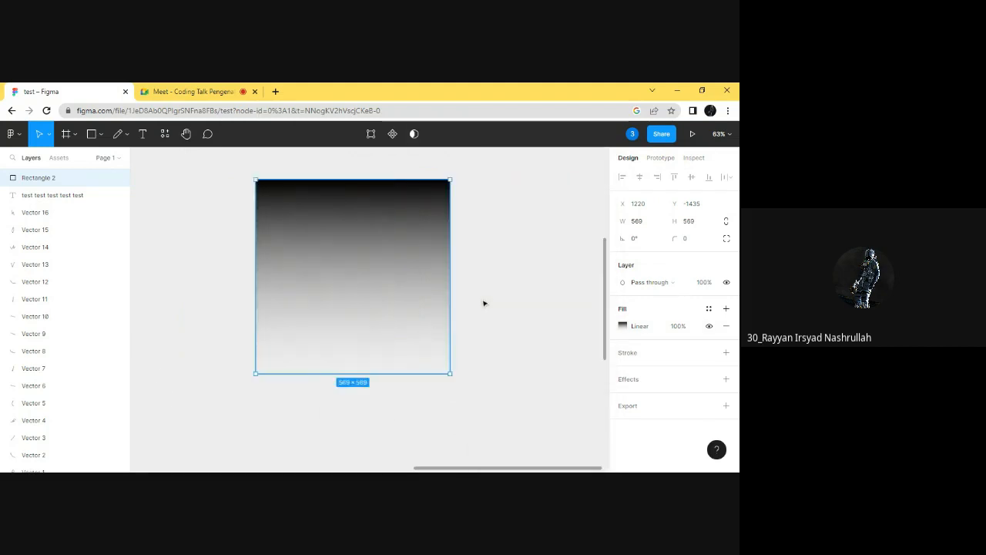
# - Reopen the square's gradient fill and recolour its transparent end stop to yellow-green DBFF00
pyautogui.click(485, 277)
pyautogui.click(431, 260)
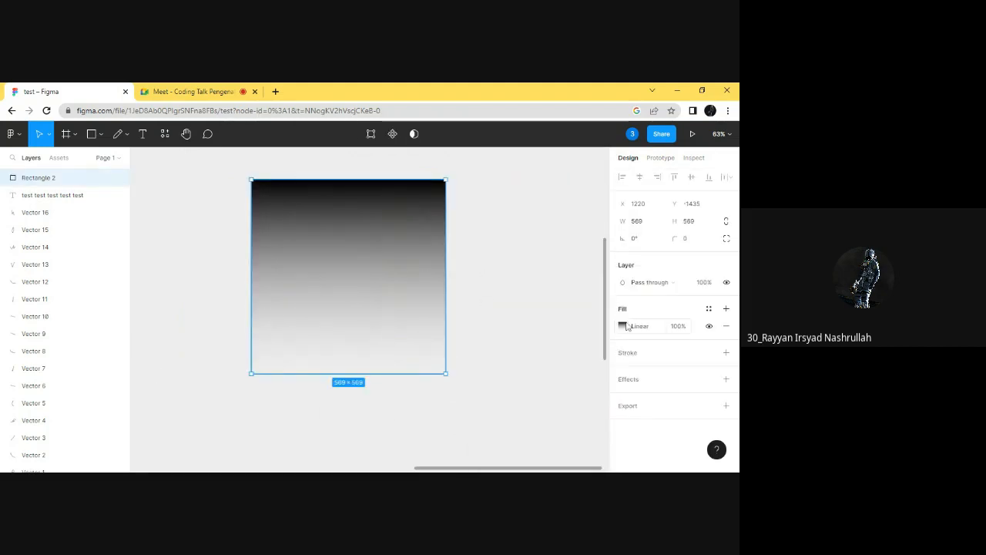
pyautogui.click(623, 326)
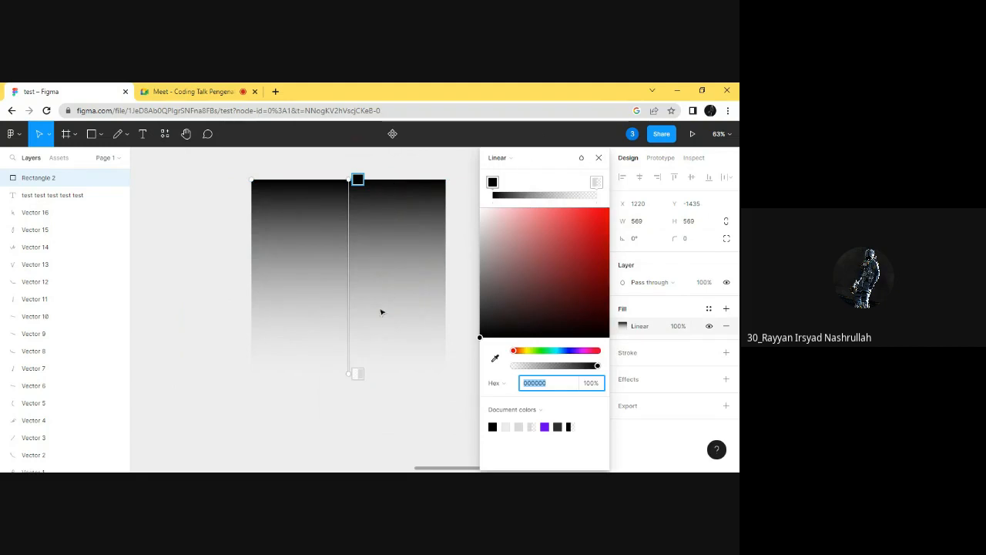
pyautogui.moveTo(358, 373); pyautogui.dragTo(381, 370)
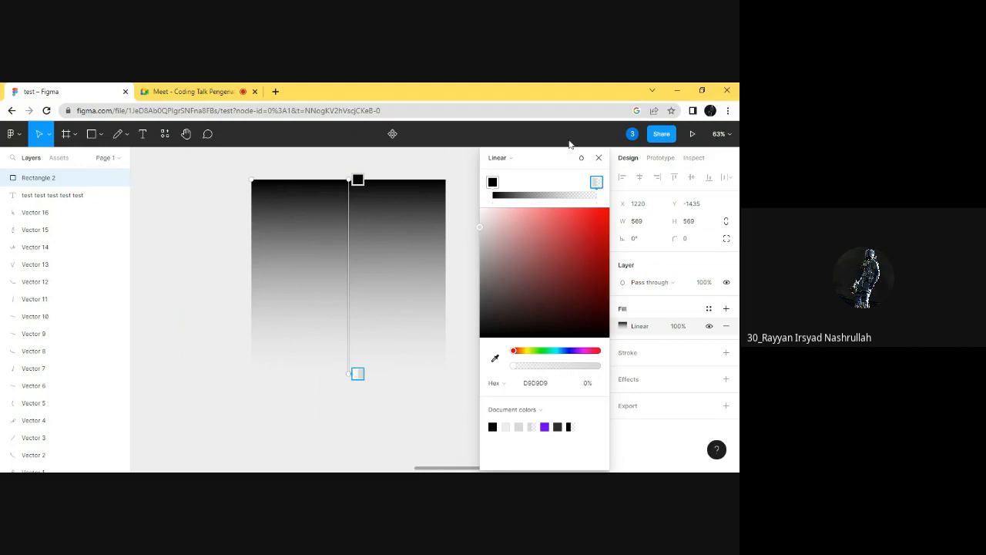
pyautogui.moveTo(539, 239); pyautogui.dragTo(531, 350)
pyautogui.moveTo(575, 247); pyautogui.dragTo(628, 193)
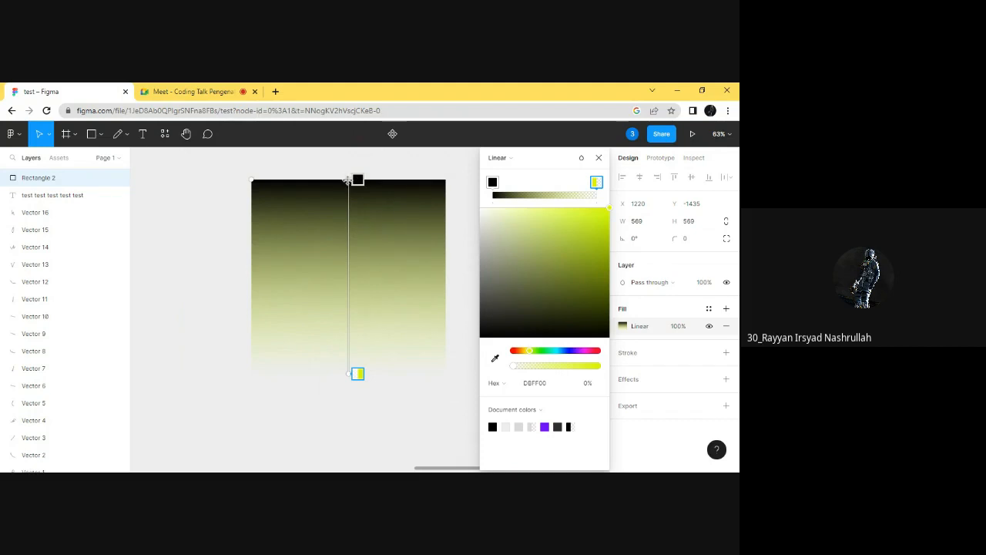
# - Make the gradient run diagonally from the square's upper-left corner to its lower-right corner
pyautogui.scroll(3, 343, 179)
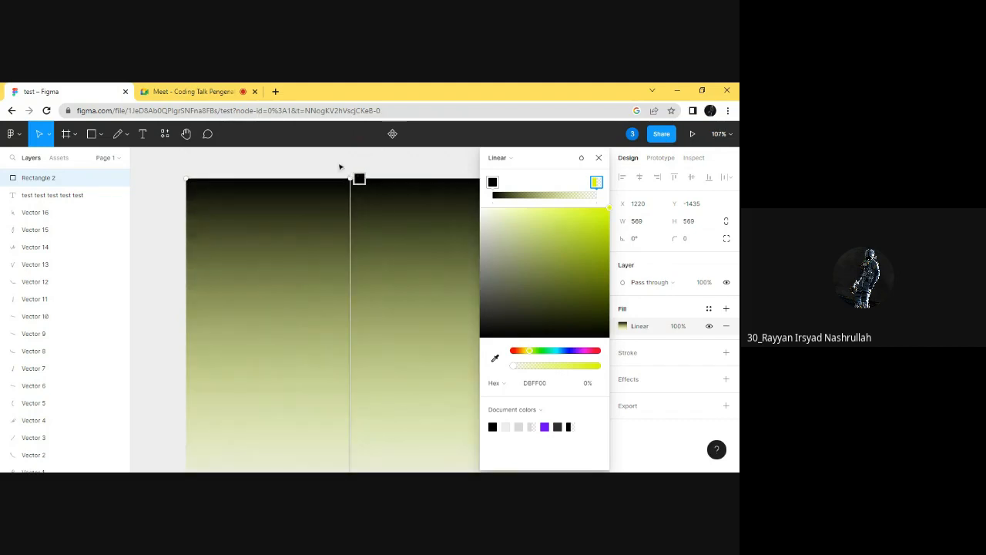
pyautogui.moveTo(351, 179); pyautogui.dragTo(192, 175)
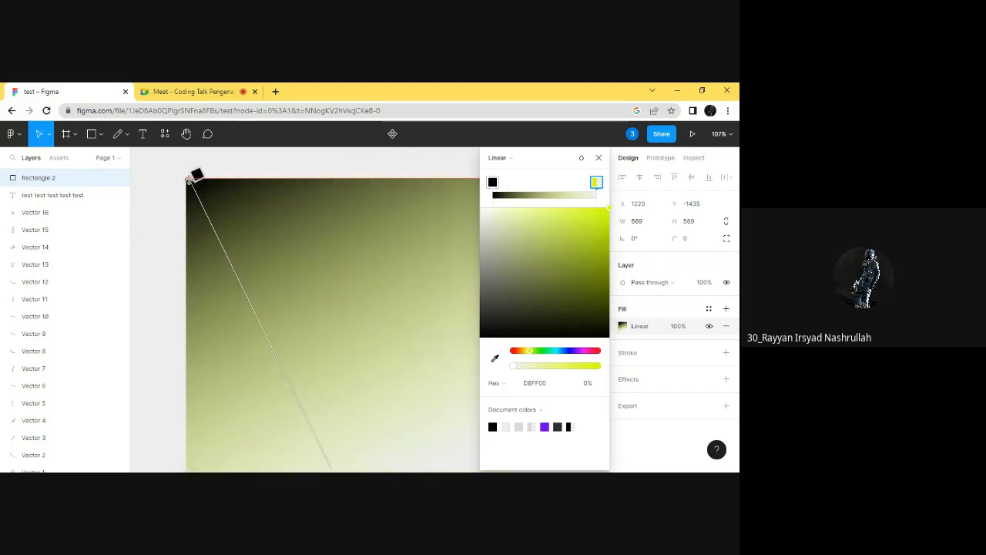
pyautogui.scroll(-4, 339, 312)
pyautogui.scroll(-2, 359, 350)
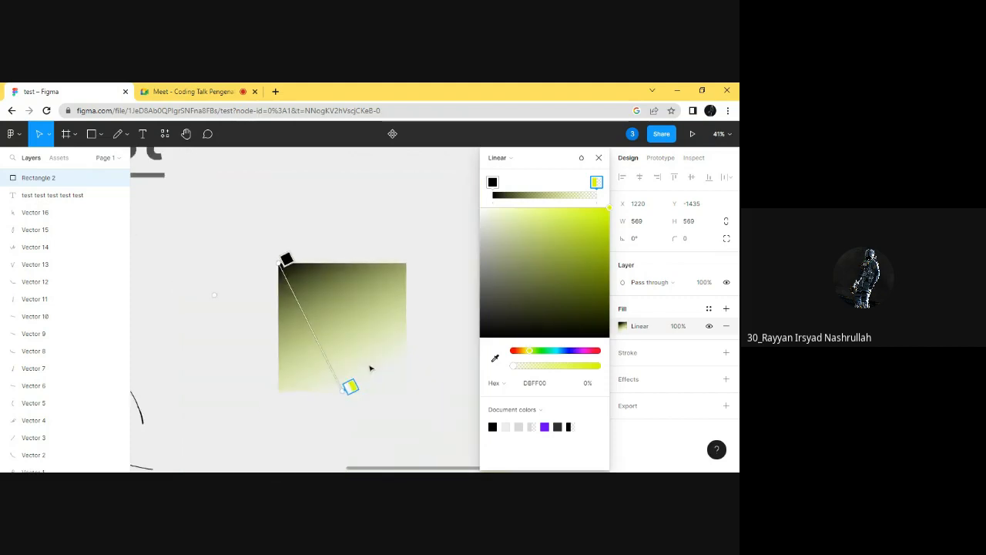
pyautogui.moveTo(347, 388); pyautogui.dragTo(408, 392)
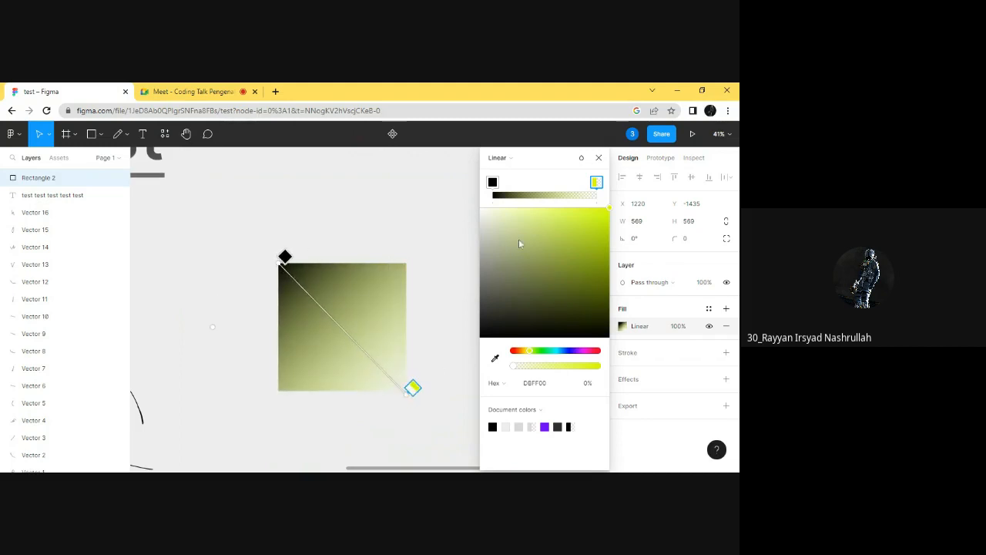
# - Add two intermediate colour stops to the gradient, keeping the first yellow-green and colouring the second blue 033BFF
pyautogui.click(519, 197)
pyautogui.hotkey('ctrl', 'z')
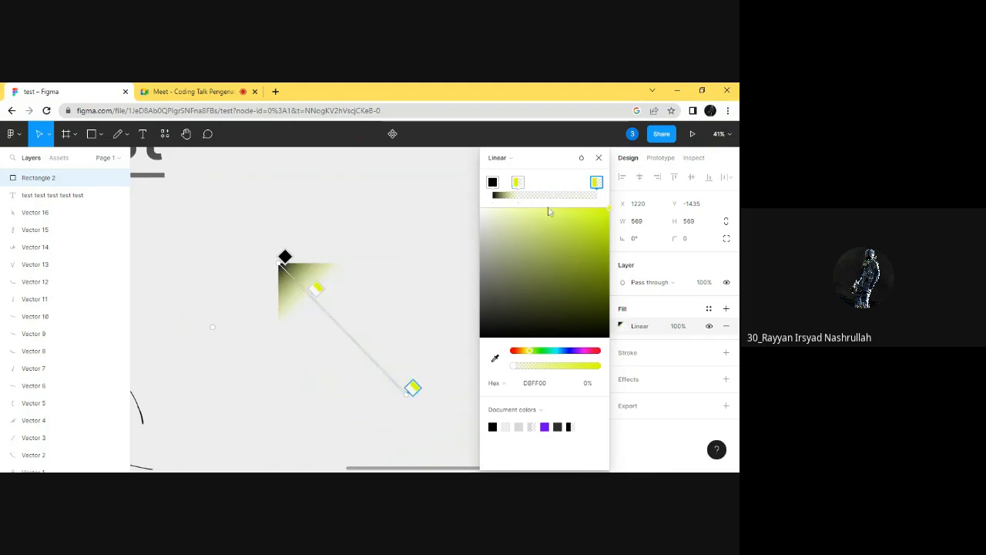
pyautogui.moveTo(527, 193); pyautogui.dragTo(569, 190)
pyautogui.moveTo(562, 255); pyautogui.dragTo(576, 280)
pyautogui.moveTo(530, 350); pyautogui.dragTo(566, 352)
pyautogui.moveTo(578, 278); pyautogui.dragTo(609, 206)
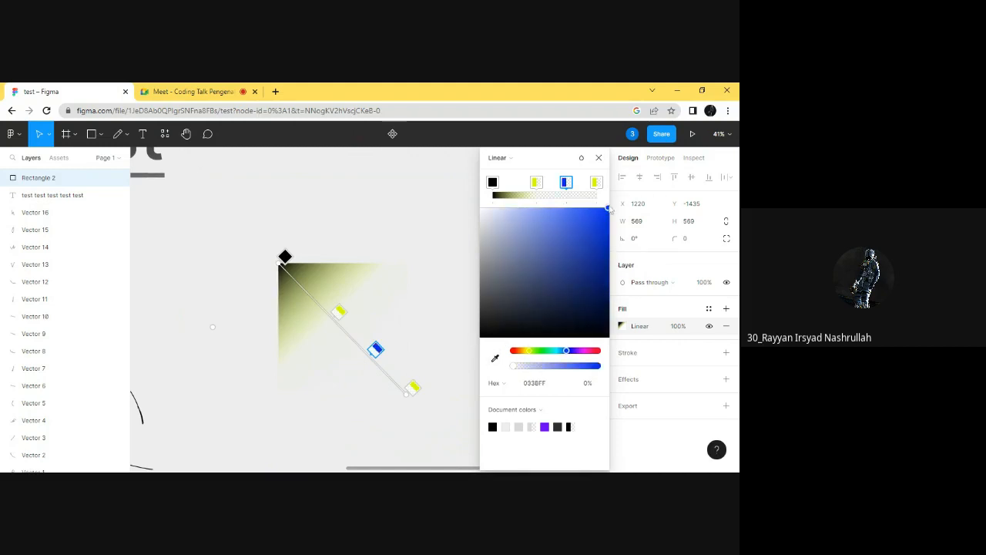
# - Raise the opacity of the yellow-green and blue middle gradient stops to 100%
pyautogui.click(536, 185)
pyautogui.moveTo(540, 366); pyautogui.dragTo(628, 370)
pyautogui.click(566, 182)
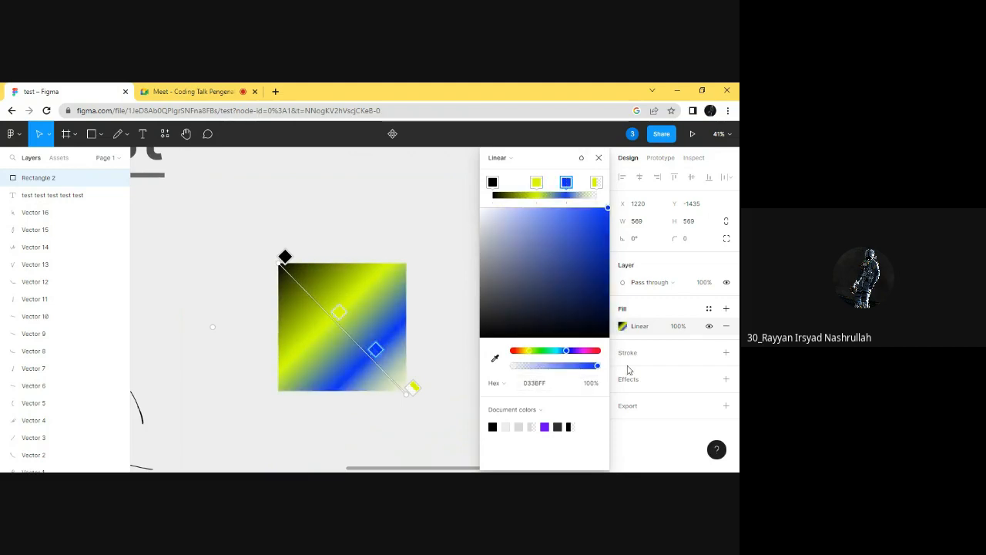
pyautogui.scroll(-3, 430, 319)
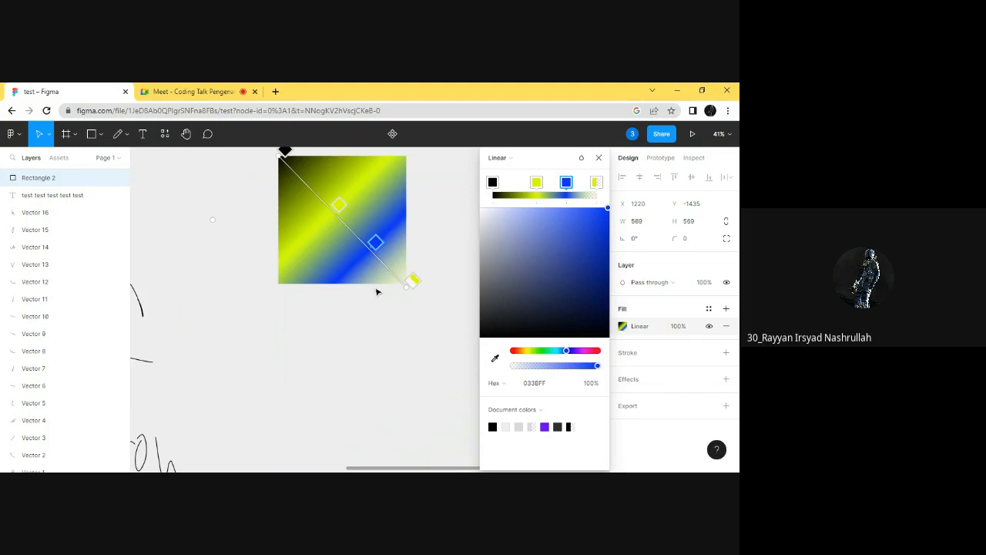
# - Recolour the gradient's yellow-green middle stop to olive 8F975C and switch the square's gradient type to radial
pyautogui.click(536, 182)
pyautogui.moveTo(557, 252); pyautogui.dragTo(531, 260)
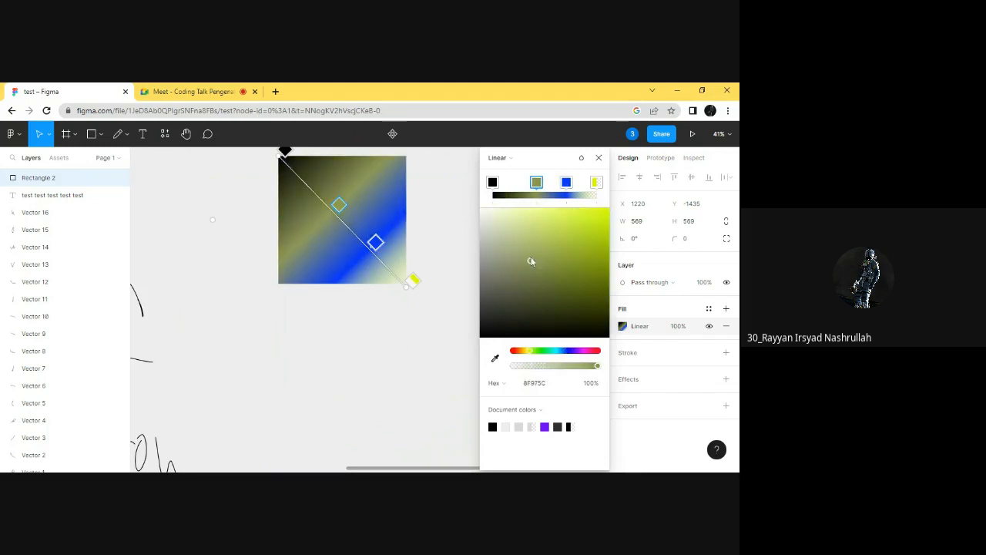
pyautogui.click(511, 158)
pyautogui.click(511, 170)
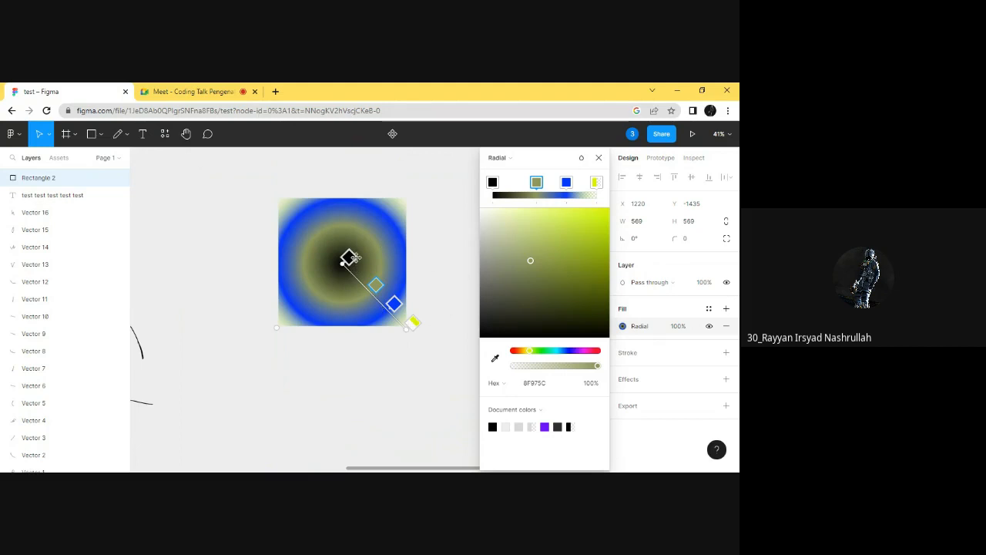
pyautogui.click(599, 158)
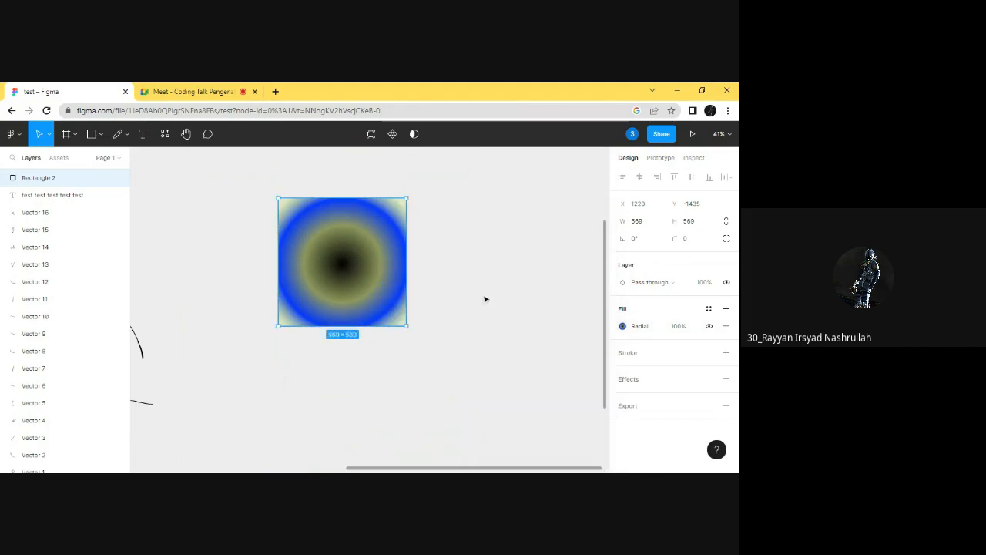
# - Replace the square's radial gradient with a new solid black fill at 100% opacity
pyautogui.click(726, 308)
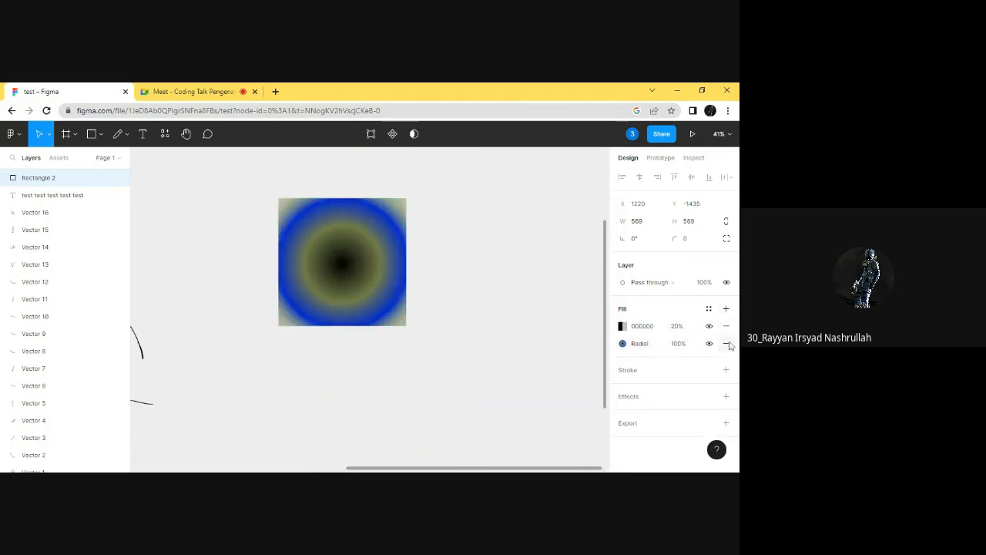
pyautogui.click(726, 343)
pyautogui.click(623, 326)
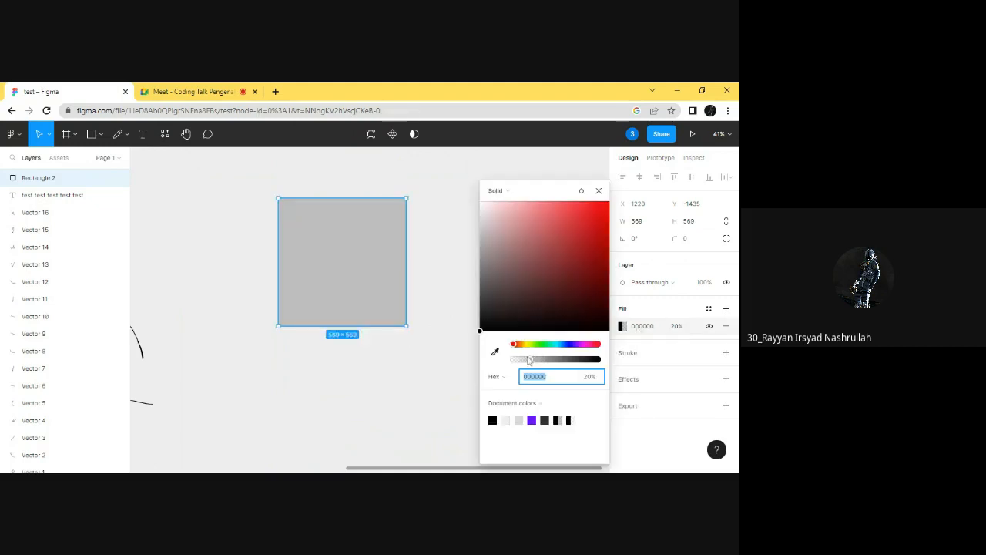
pyautogui.moveTo(531, 359); pyautogui.dragTo(663, 359)
pyautogui.moveTo(552, 279); pyautogui.dragTo(456, 371)
# - Change the square's black fill to a radial gradient and shift its black centre stop slightly outward
pyautogui.click(504, 191)
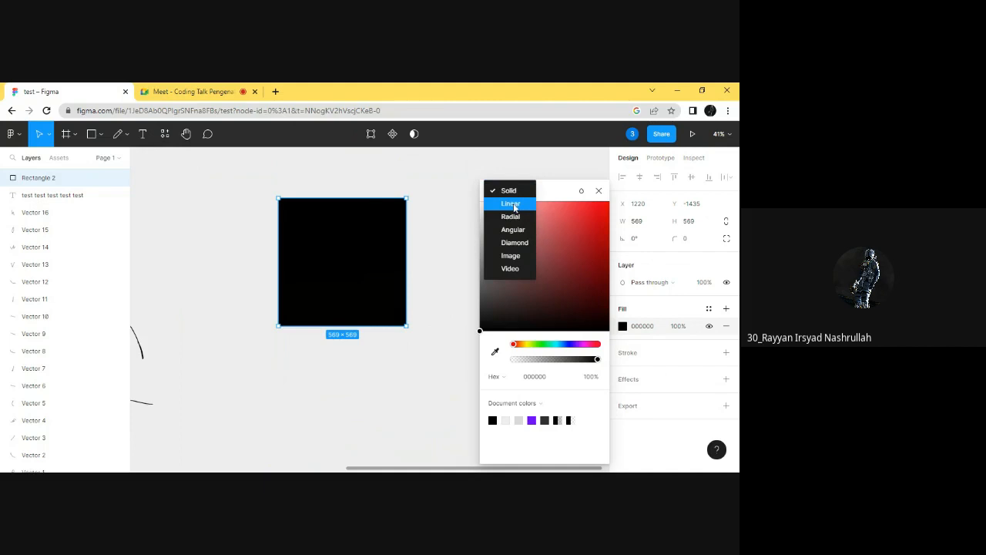
pyautogui.click(510, 217)
pyautogui.moveTo(352, 263)
pyautogui.mouseDown()
pyautogui.moveTo(352, 326)
pyautogui.moveTo(352, 267)
pyautogui.mouseUp()
# - Change the square's fill to an angular gradient and rotate its black stop to the circle's left side
pyautogui.click(518, 163)
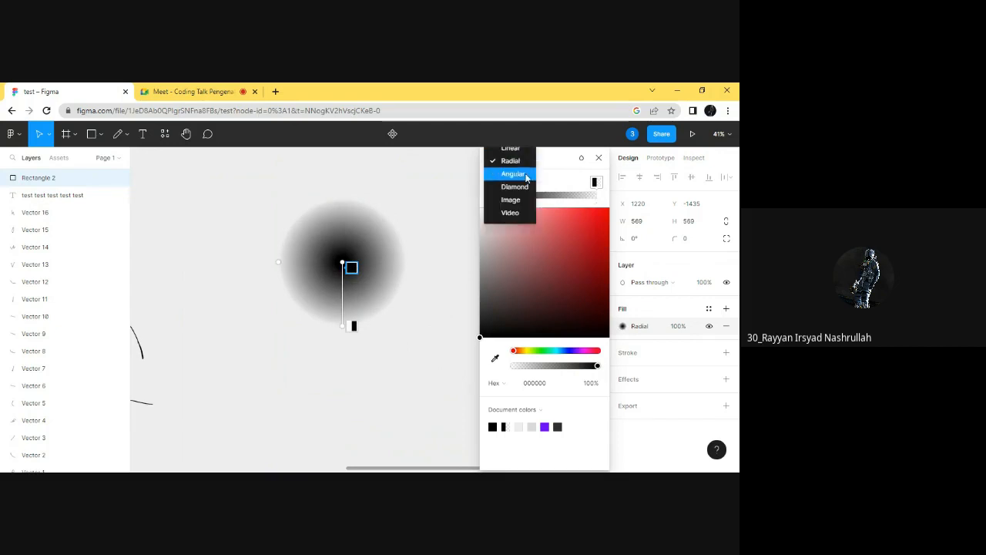
pyautogui.click(527, 174)
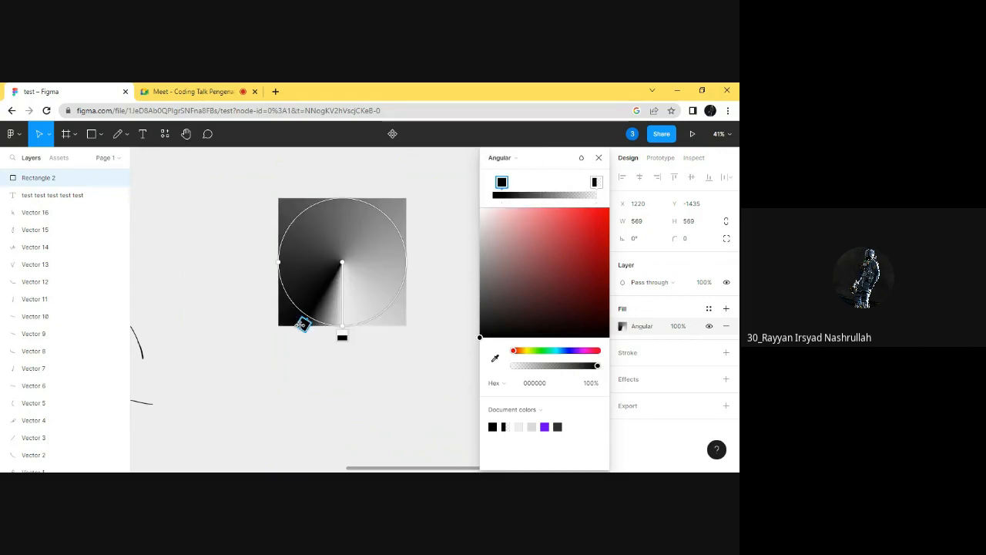
pyautogui.moveTo(304, 323); pyautogui.dragTo(271, 264)
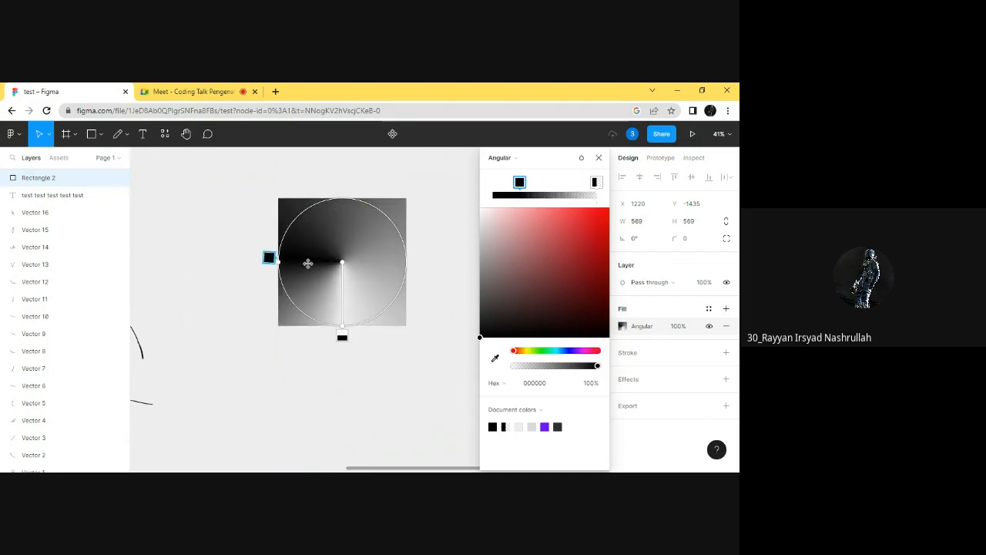
# - Change the square's fill to a diamond gradient, nudge its black stop outward and try repositioning the transparent end stop
pyautogui.click(500, 158)
pyautogui.click(521, 188)
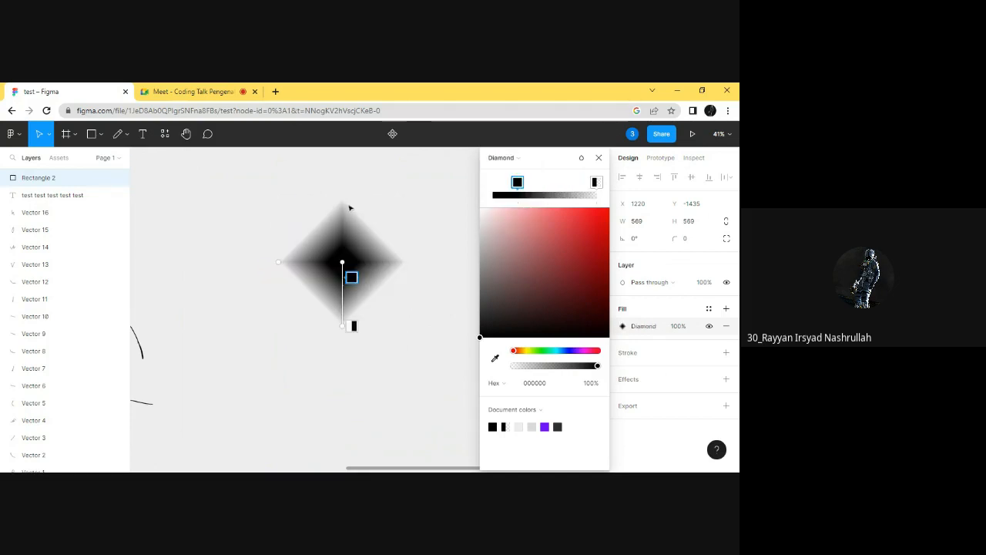
pyautogui.moveTo(355, 279)
pyautogui.mouseDown()
pyautogui.moveTo(349, 302)
pyautogui.moveTo(358, 263)
pyautogui.moveTo(359, 280)
pyautogui.mouseUp()
pyautogui.moveTo(356, 329); pyautogui.dragTo(396, 305)
pyautogui.moveTo(399, 271); pyautogui.dragTo(352, 325)
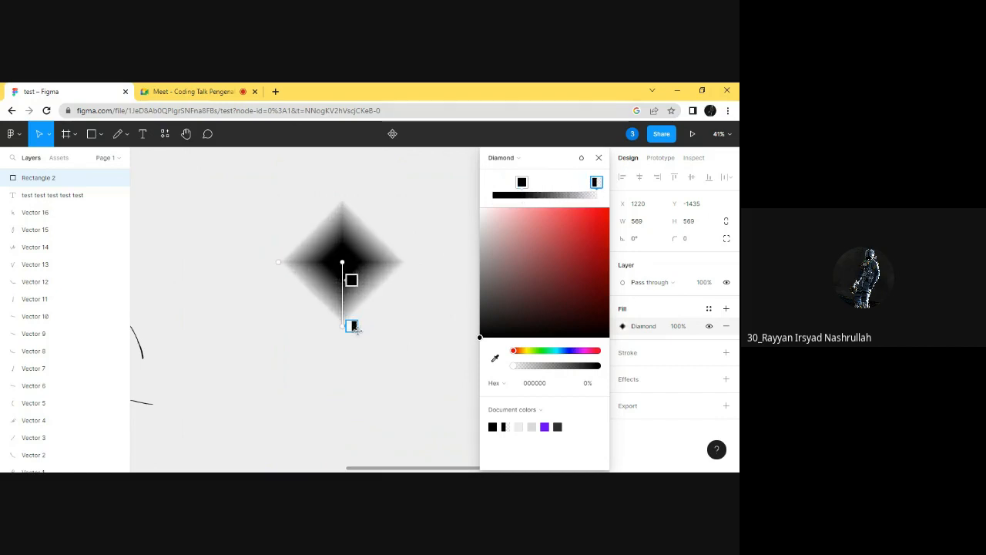
# - Change the square's fill type to Image and fill it with the black folder icon picture
pyautogui.click(508, 157)
pyautogui.click(511, 200)
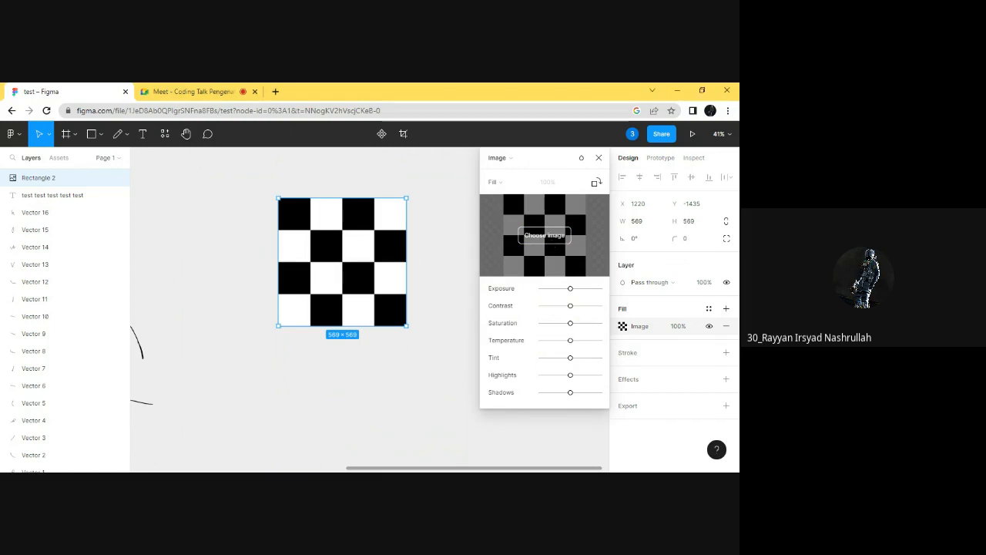
pyautogui.click(408, 298)
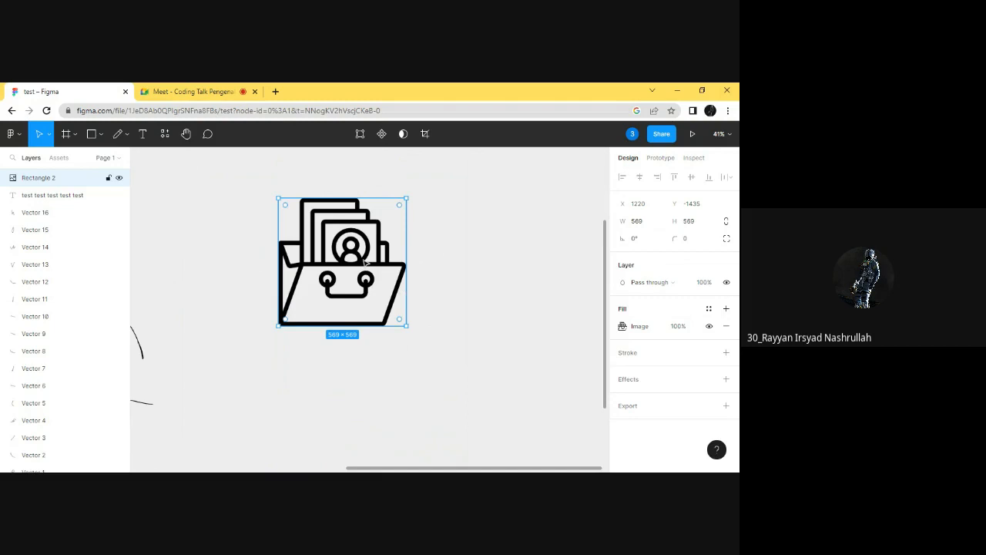
# - Import the yellow star image and place it on the canvas to the left of the folder icon
pyautogui.click(75, 134)
pyautogui.click(102, 135)
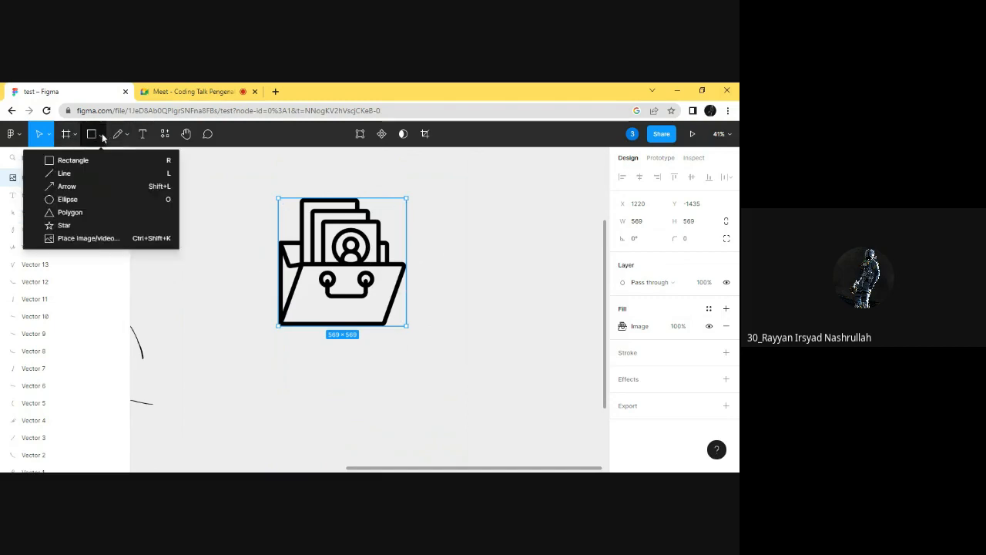
pyautogui.click(86, 238)
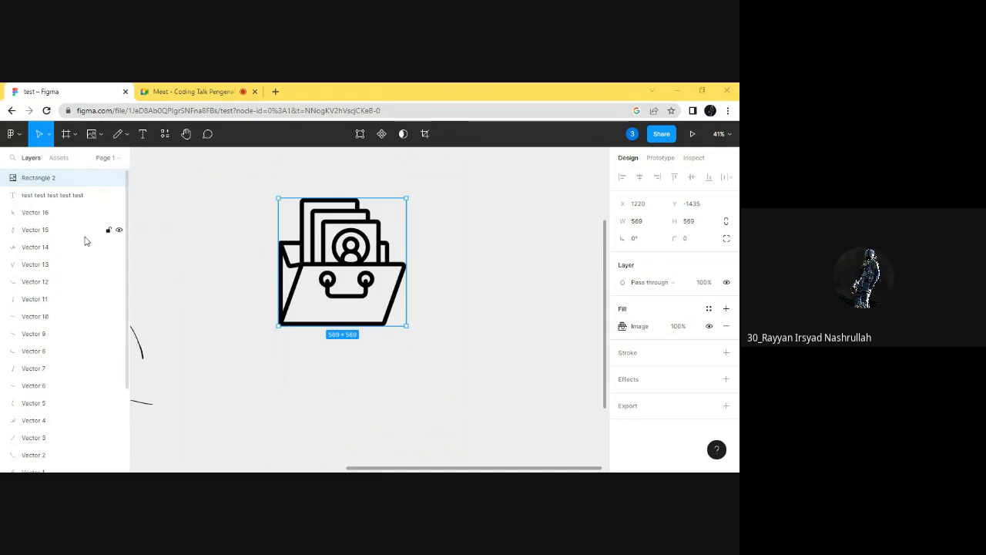
pyautogui.click(373, 127)
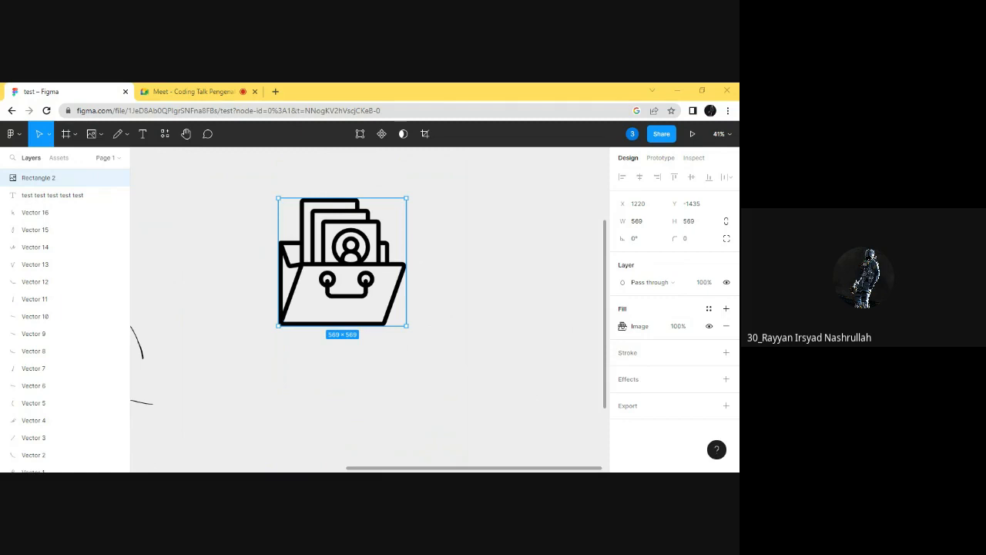
pyautogui.click(198, 266)
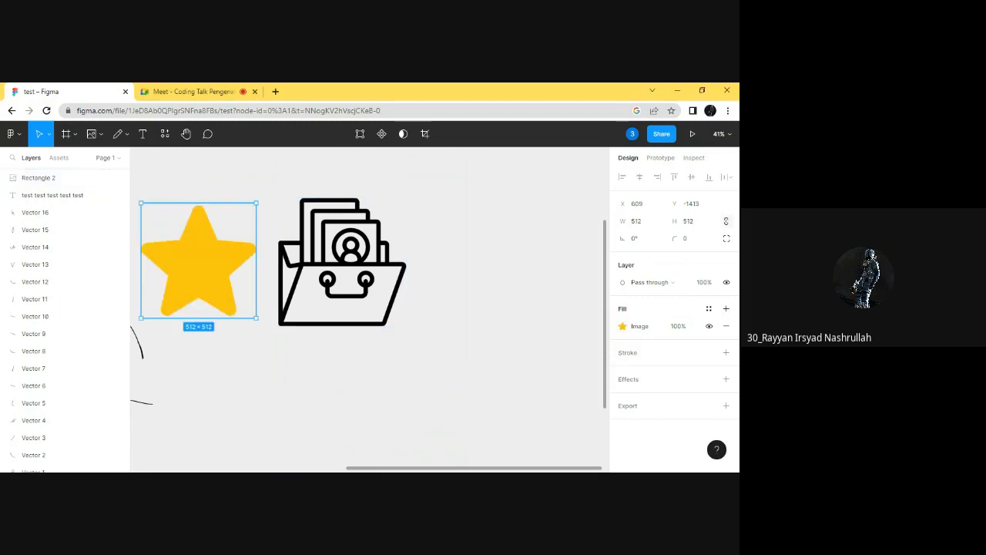
# - Move the star to the folder icon's right, resize it to about 326 × 239, and shift the folder icon up and left
pyautogui.moveTo(198, 269); pyautogui.dragTo(473, 257)
pyautogui.moveTo(527, 197); pyautogui.dragTo(490, 256)
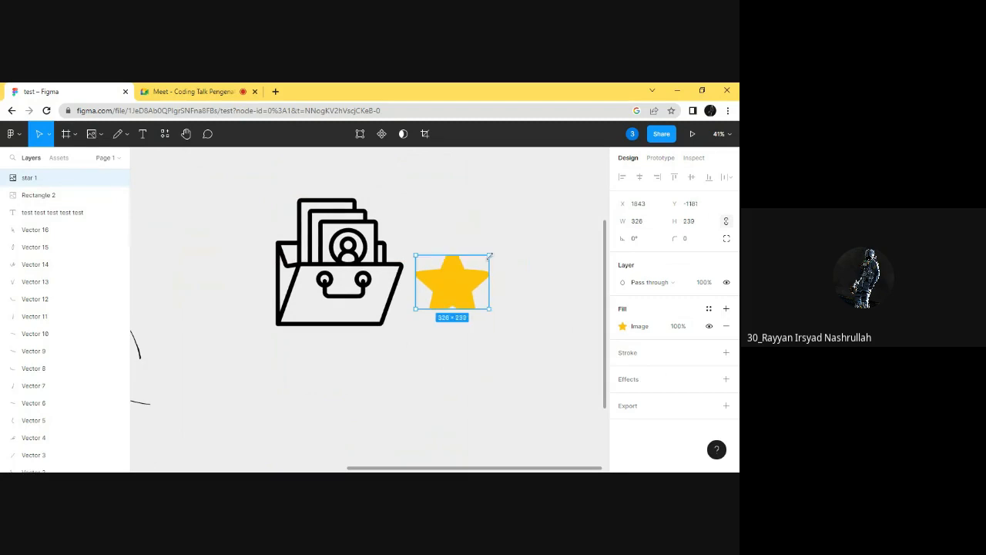
pyautogui.click(337, 187)
pyautogui.moveTo(379, 277); pyautogui.dragTo(271, 251)
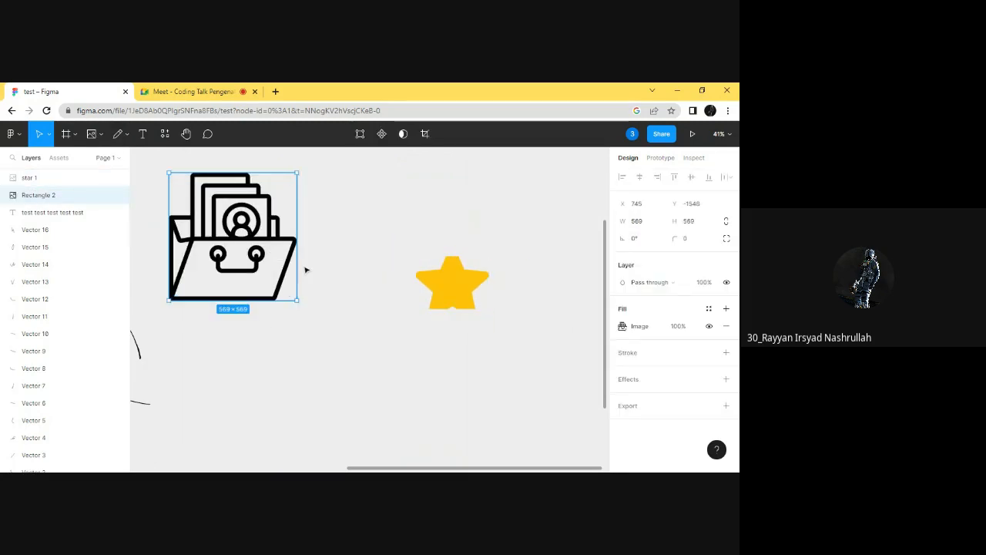
pyautogui.click(363, 236)
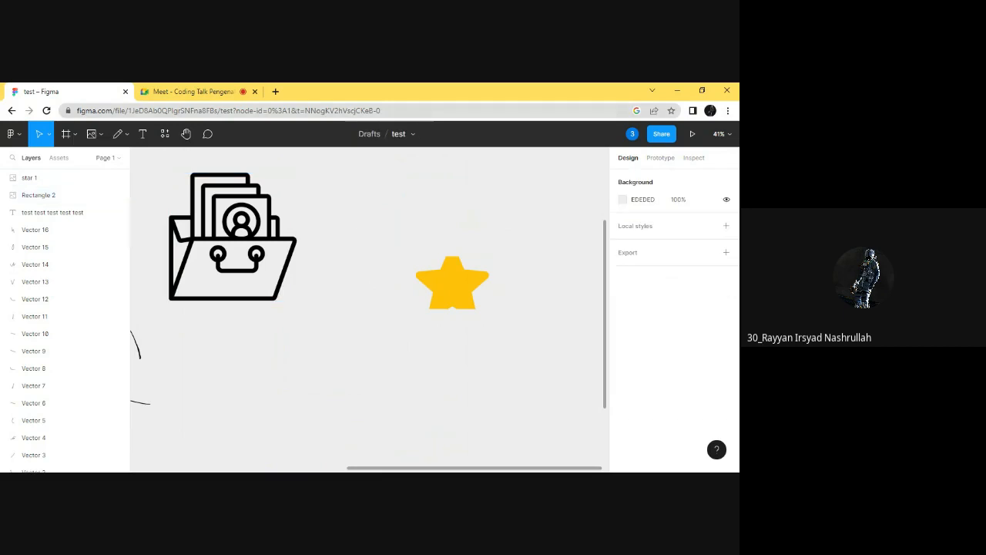
# - Look through the available components and community plugins
pyautogui.click(164, 137)
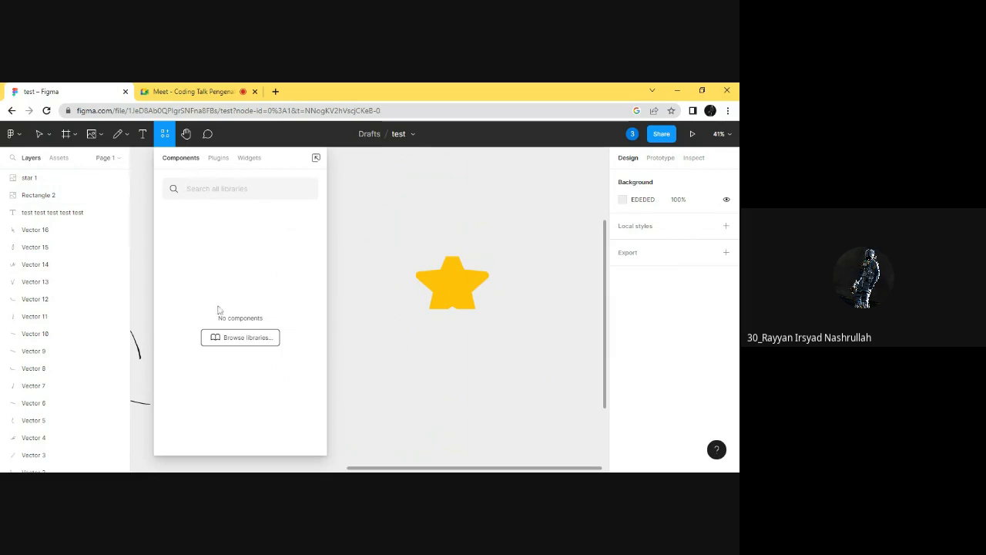
pyautogui.click(223, 161)
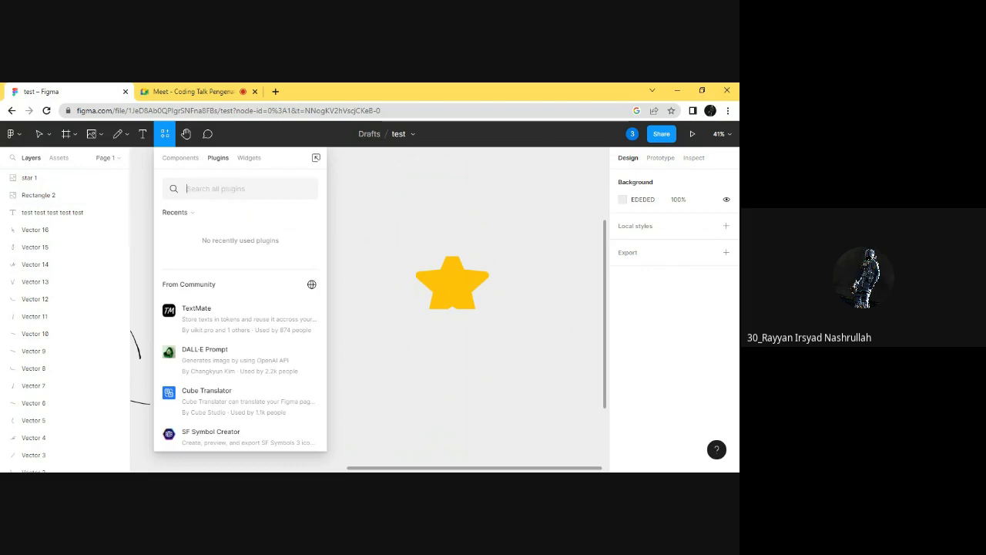
pyautogui.click(328, 231)
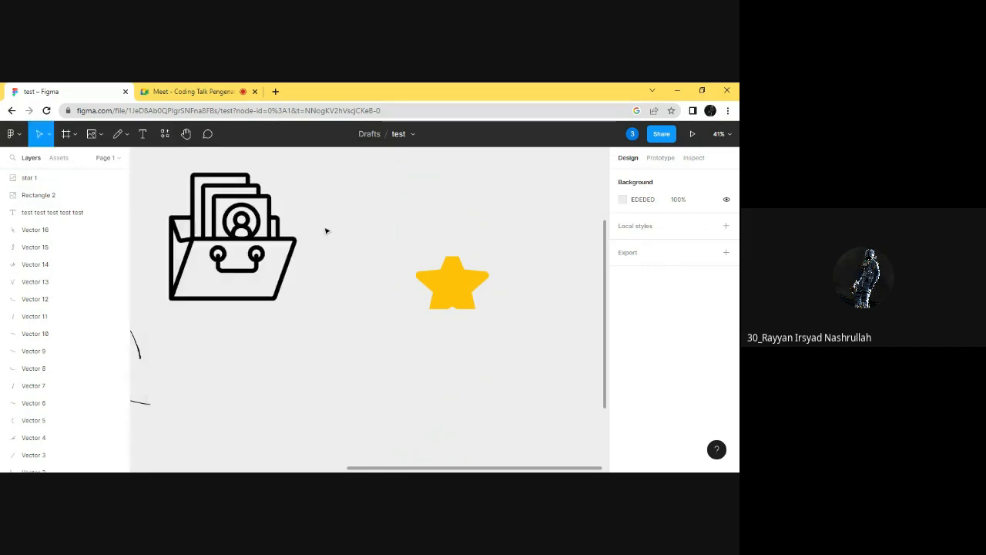
# - Add the text "gygyg" in the empty canvas area above the star
pyautogui.scroll(2, 329, 231)
pyautogui.click(142, 139)
pyautogui.click(376, 238)
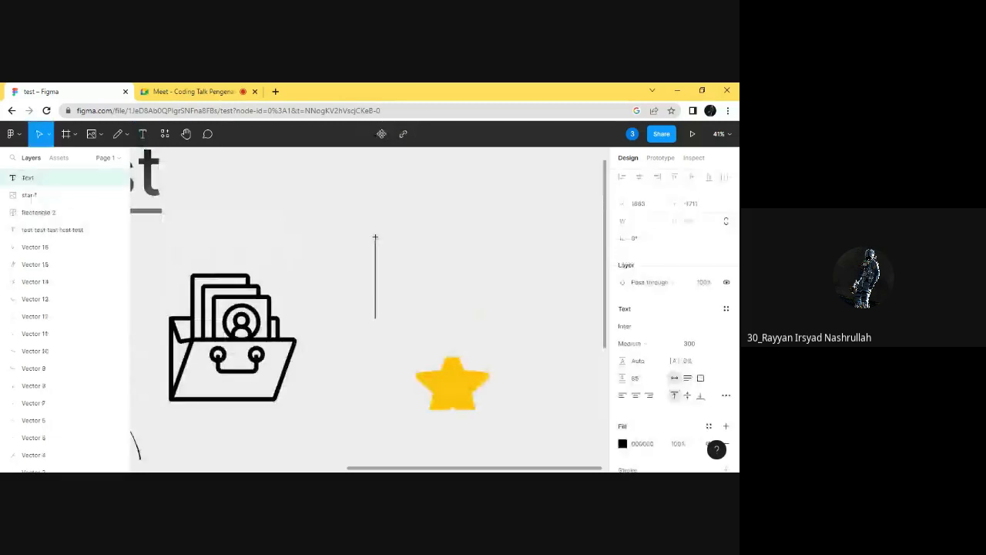
pyautogui.write('gygyg')
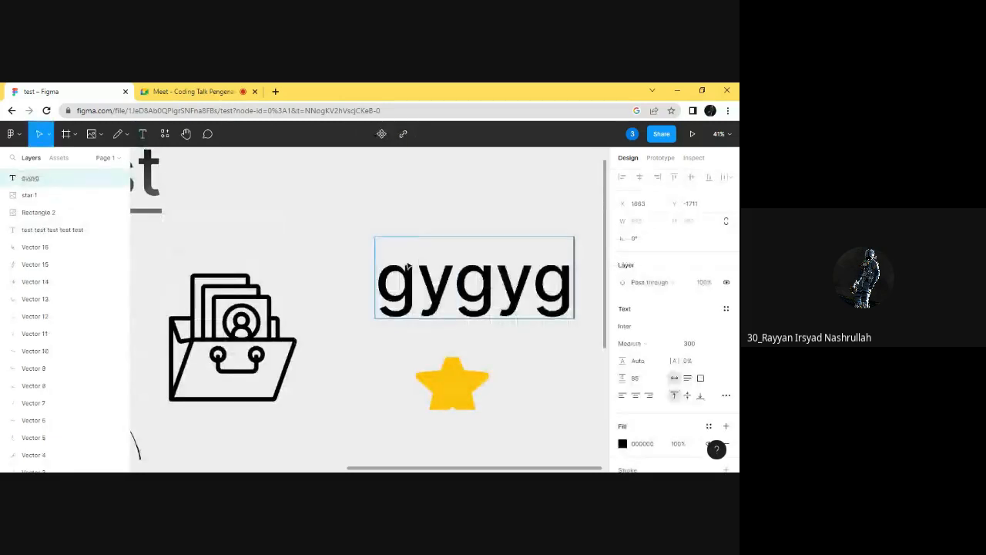
pyautogui.press('Escape')
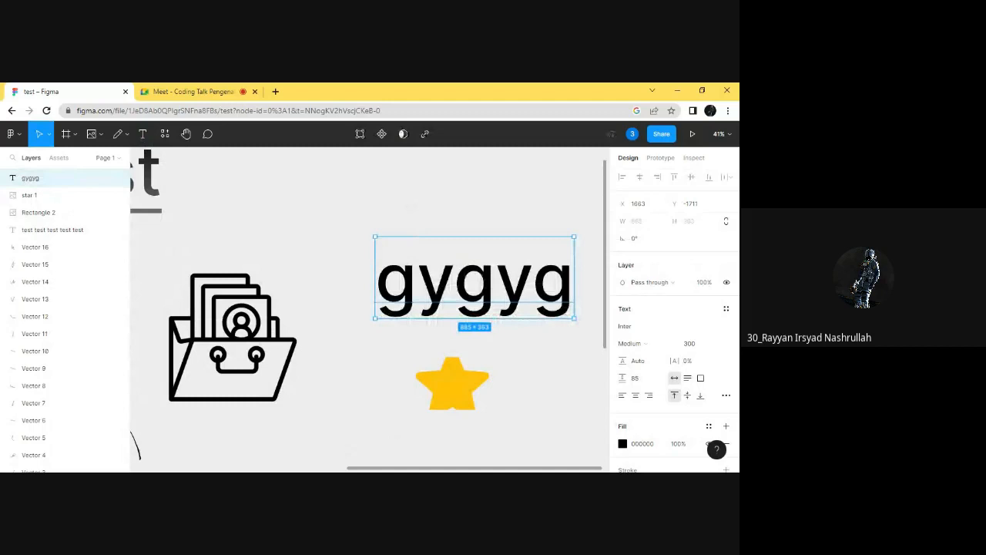
# - Search the plugins for "lorem" and run LORE (for Lorem Ipsum) with the "gygyg" text selected
pyautogui.hscroll(3, 489, 463)
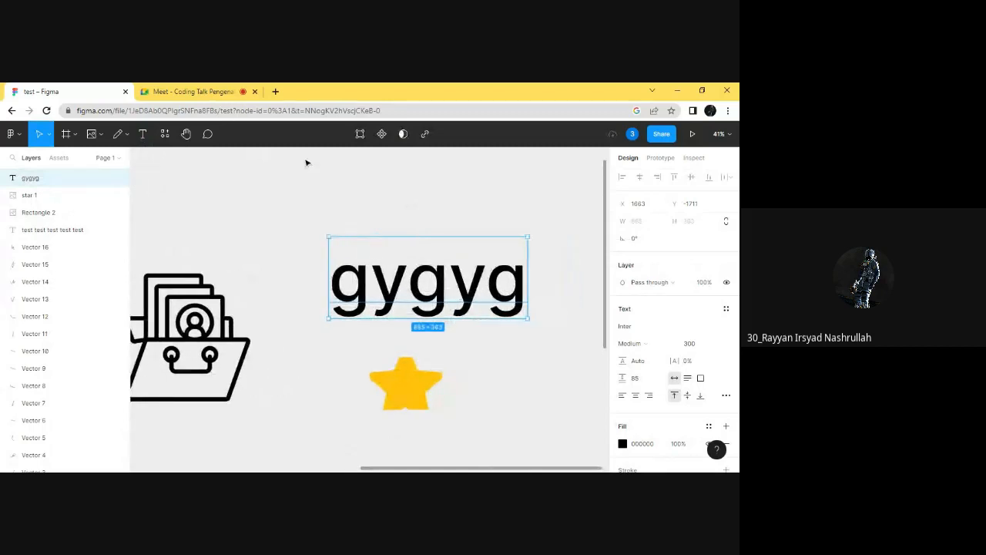
pyautogui.click(165, 134)
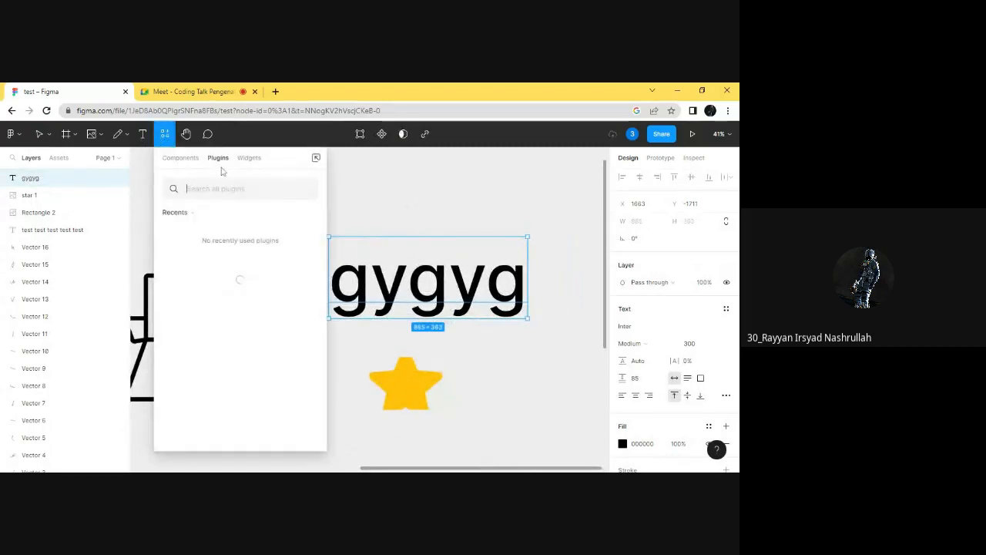
pyautogui.write('lorem')
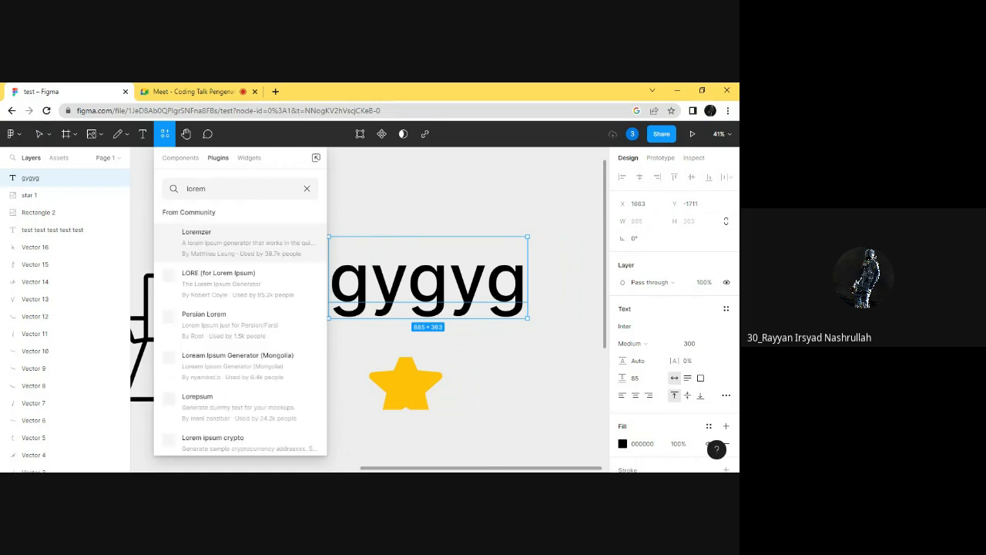
pyautogui.scroll(-1, 270, 324)
pyautogui.scroll(1, 272, 329)
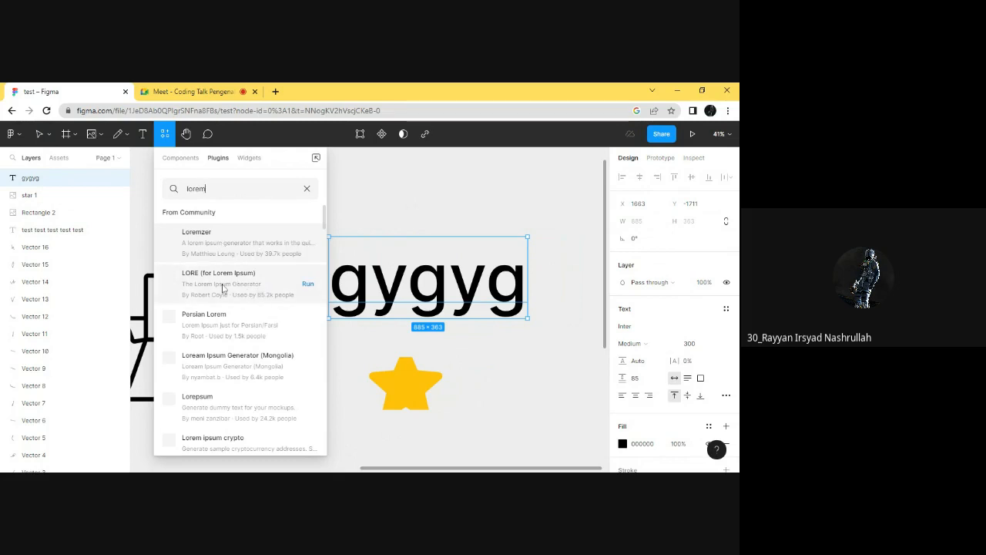
pyautogui.click(307, 284)
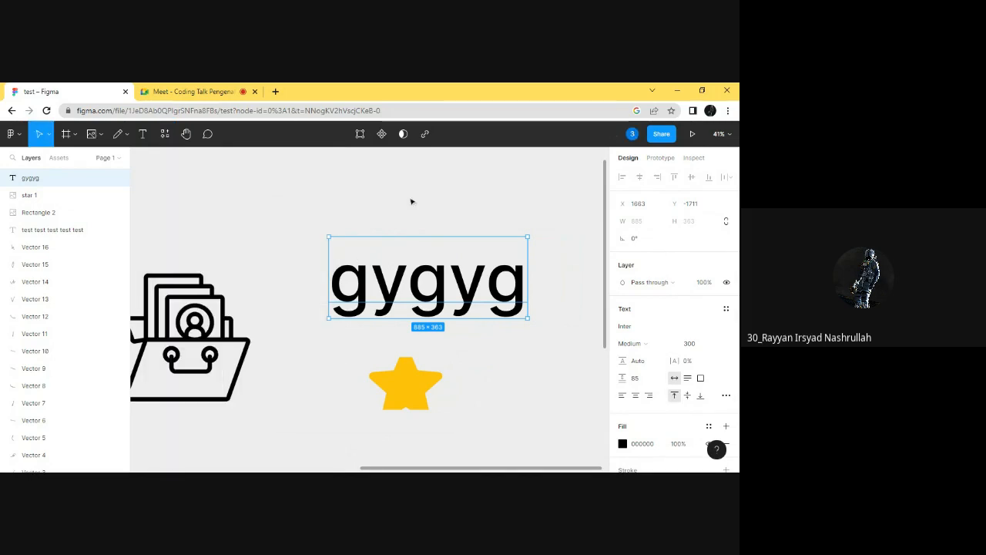
# - Replace the "gygyg" text with two paragraphs of generated lorem ipsum and view the result
pyautogui.moveTo(416, 202); pyautogui.dragTo(259, 169)
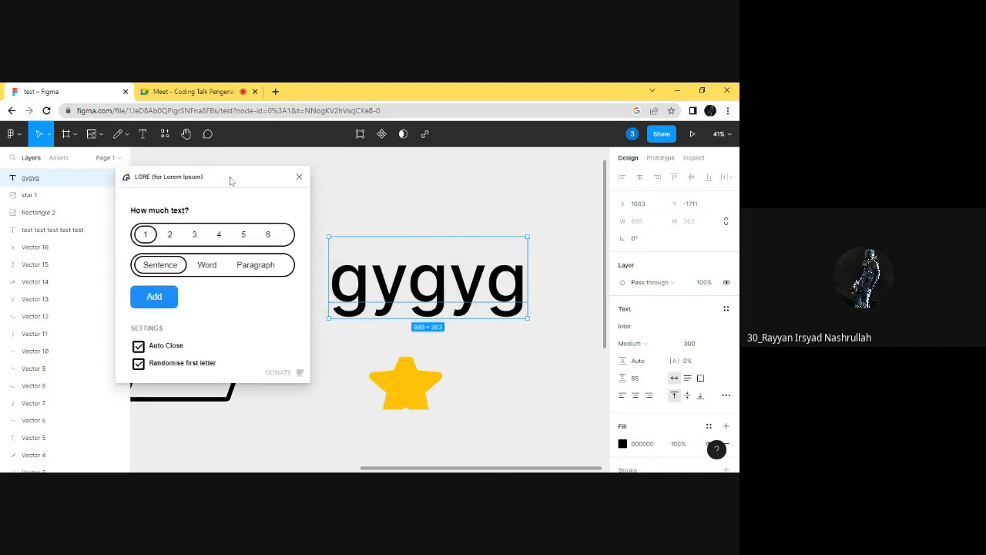
pyautogui.click(171, 236)
pyautogui.click(257, 267)
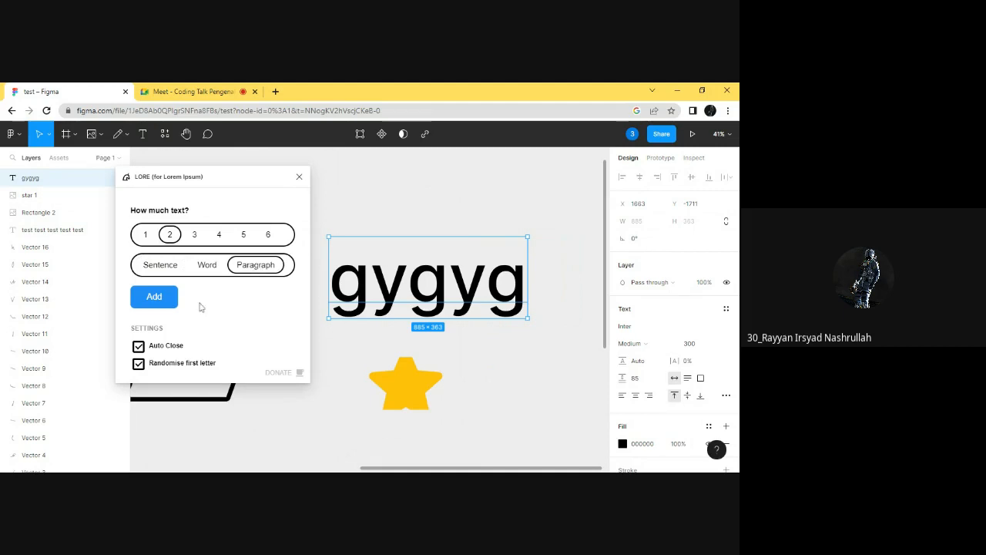
pyautogui.click(155, 296)
pyautogui.scroll(-10, 532, 351)
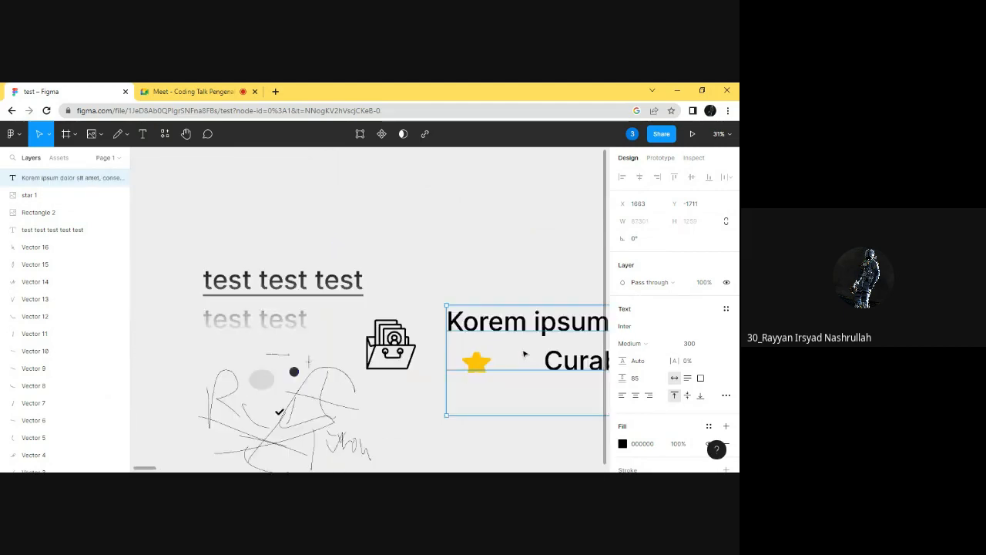
pyautogui.hscroll(10, 524, 354)
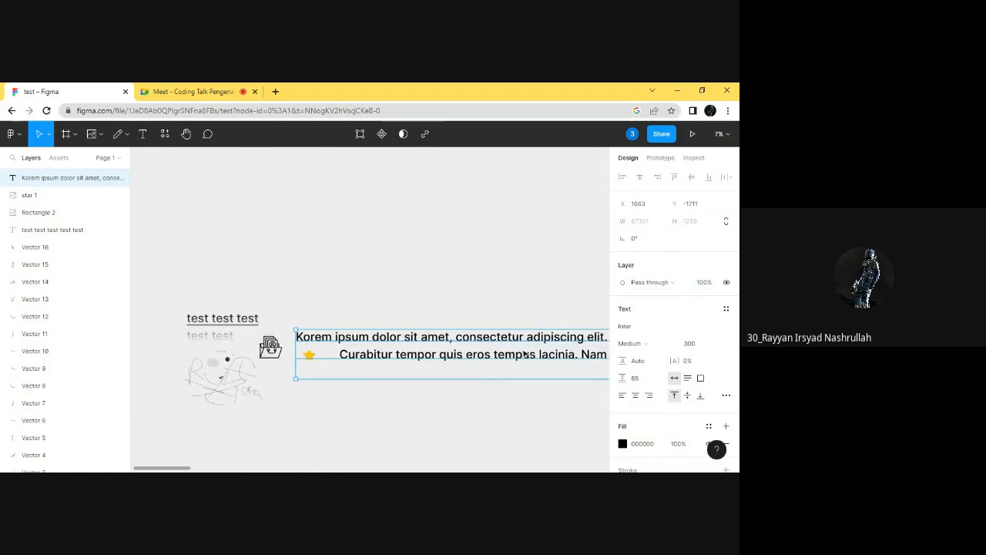
# - Narrow the lorem ipsum text box to a width of about 15041 so its paragraphs wrap
pyautogui.scroll(-5, 524, 354)
pyautogui.scroll(-2, 524, 354)
pyautogui.hscroll(-5, 540, 362)
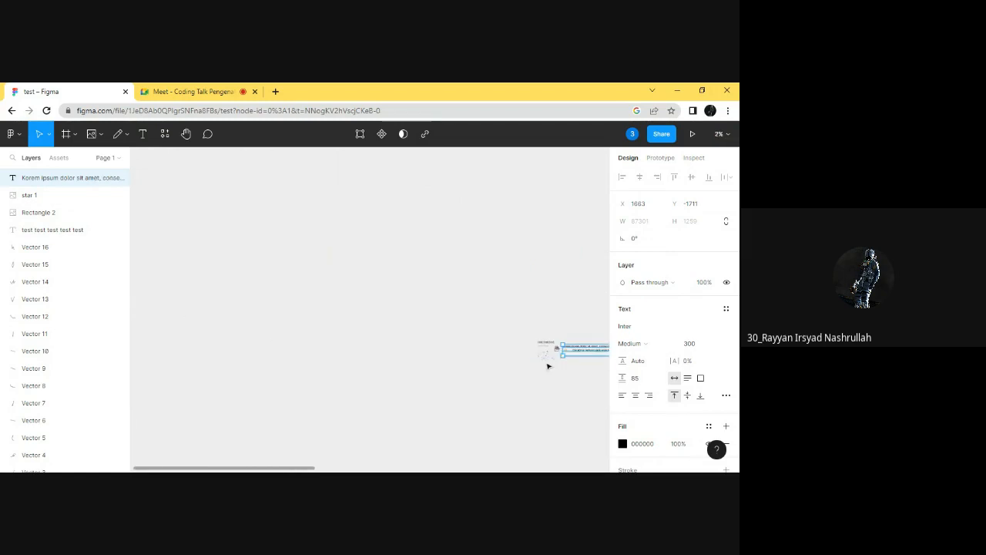
pyautogui.hscroll(10, 549, 366)
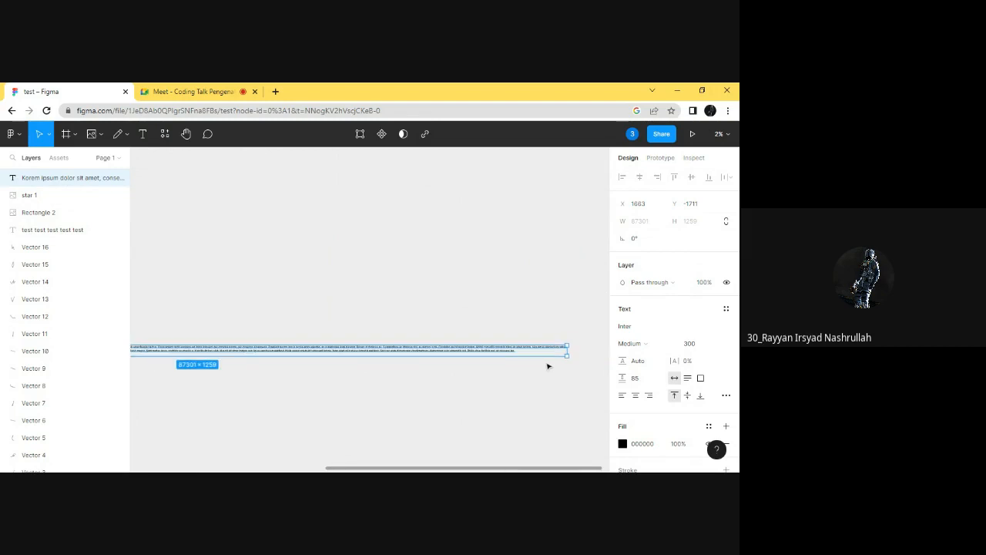
pyautogui.moveTo(568, 350); pyautogui.dragTo(207, 354)
pyautogui.hscroll(-6, 264, 410)
pyautogui.hscroll(1, 442, 375)
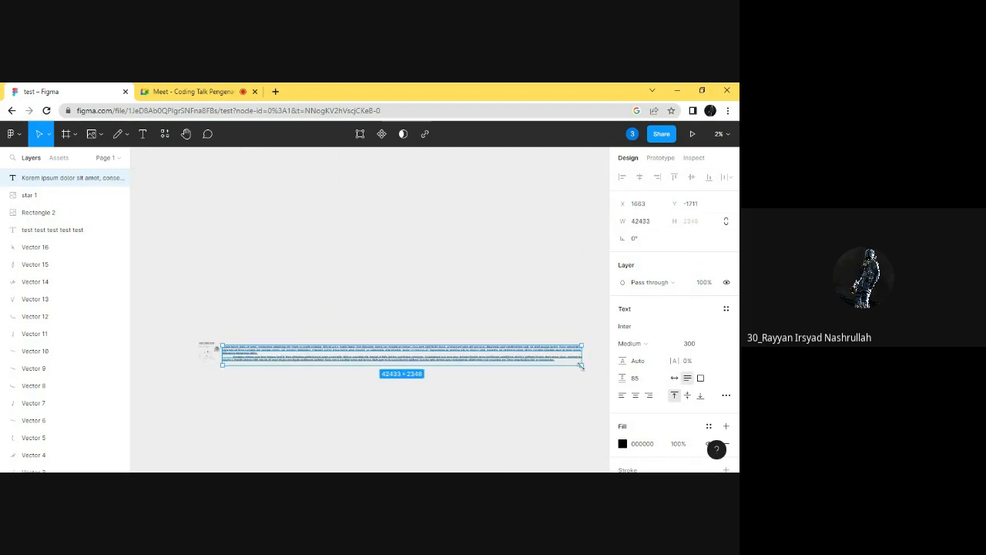
pyautogui.moveTo(582, 354); pyautogui.dragTo(351, 356)
pyautogui.scroll(4, 272, 377)
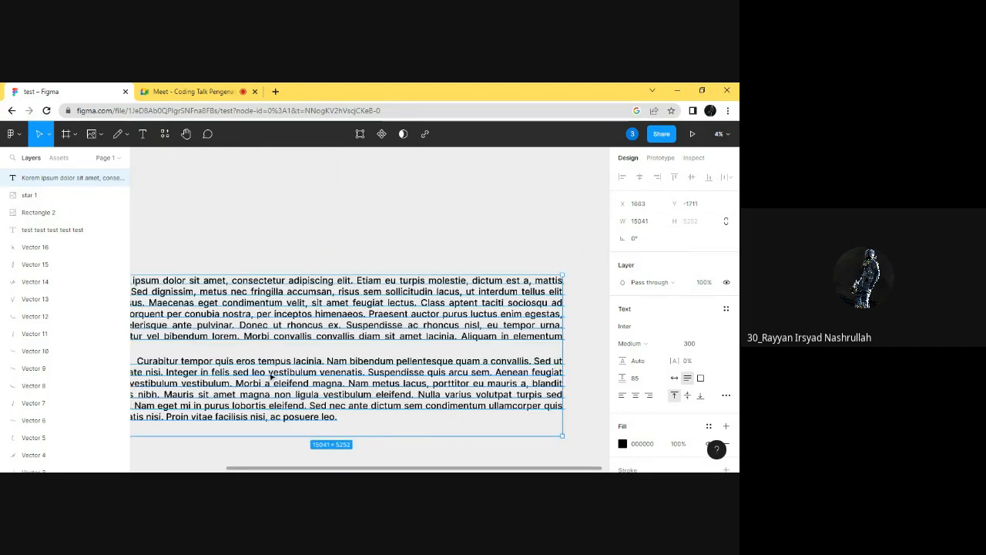
# - Move the lorem ipsum text clear of the star, to about X 3215, Y -2854
pyautogui.moveTo(501, 469); pyautogui.dragTo(450, 460)
pyautogui.scroll(-1, 396, 373)
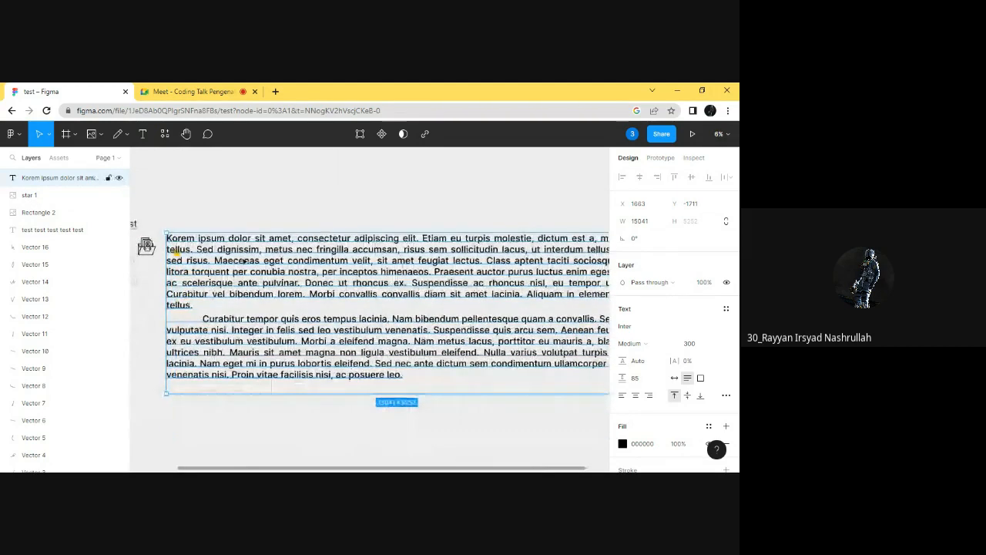
pyautogui.moveTo(276, 257); pyautogui.dragTo(340, 225)
pyautogui.press('Escape')
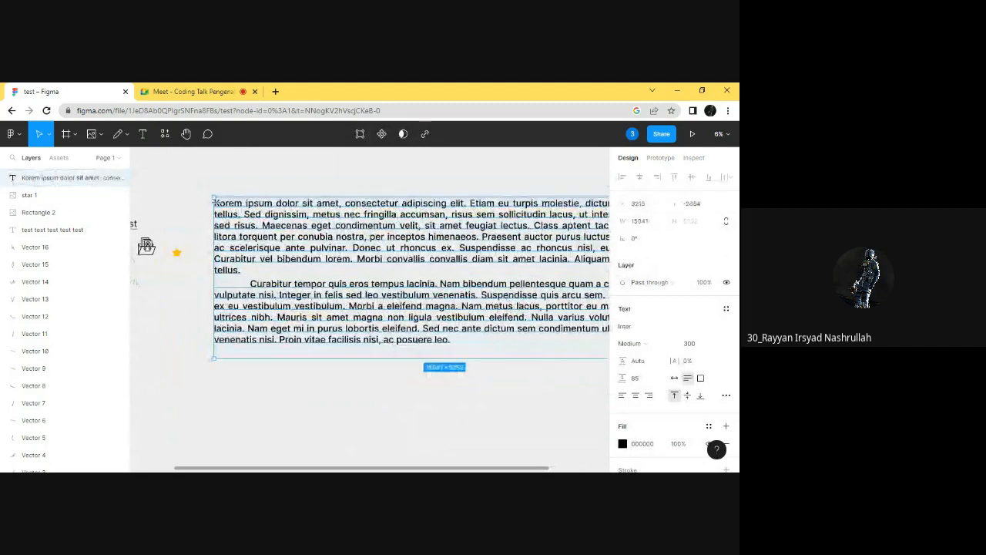
pyautogui.doubleClick(216, 201)
pyautogui.click(252, 156)
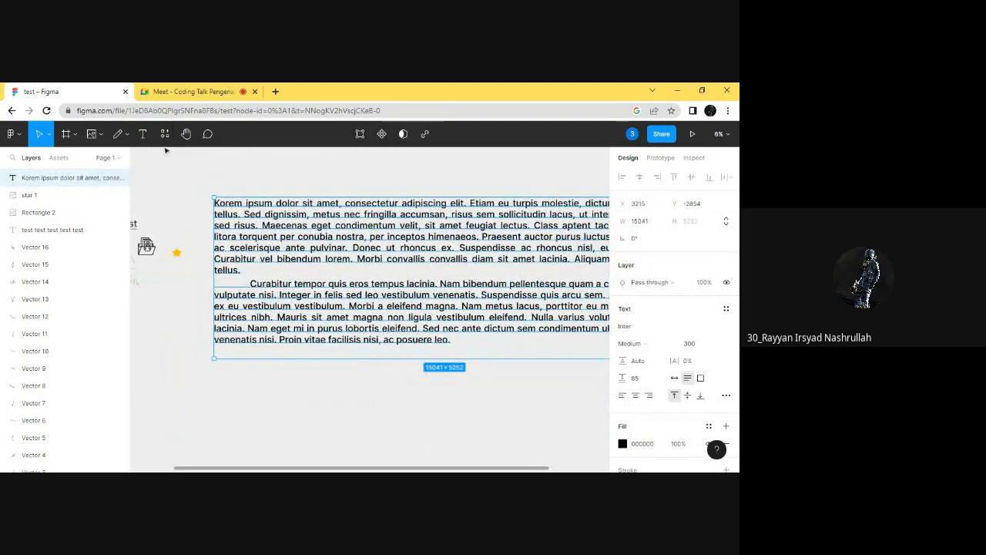
# - View the recent and community plugins once more, then close the list and deselect the text
pyautogui.click(167, 140)
pyautogui.click(307, 188)
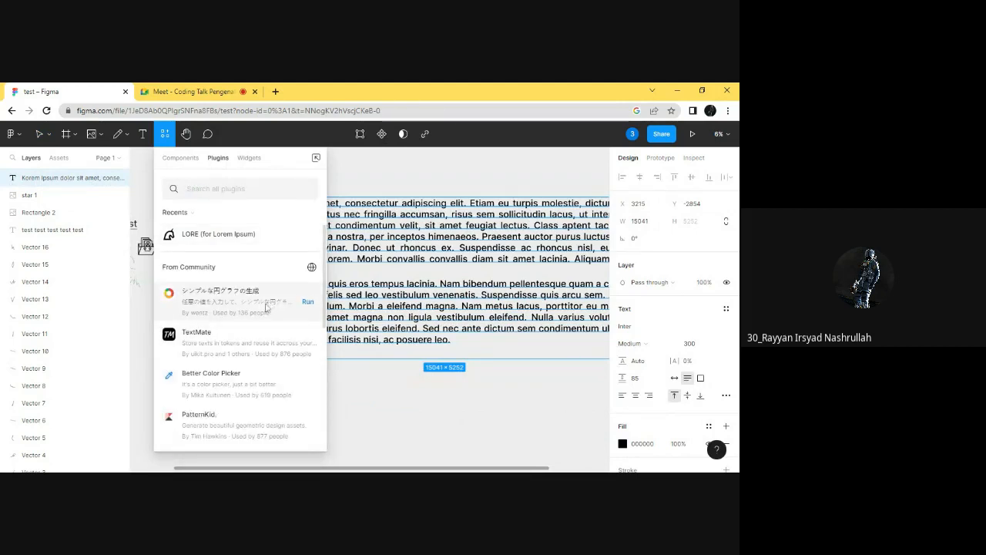
pyautogui.click(417, 170)
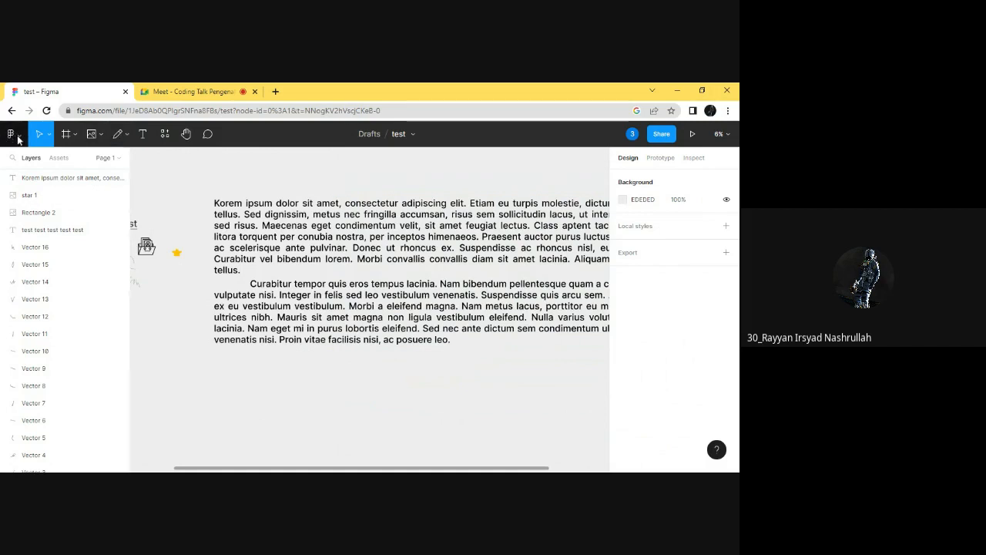
# - Leave the test file for the recently viewed files page and open the Figma Community
pyautogui.click(11, 111)
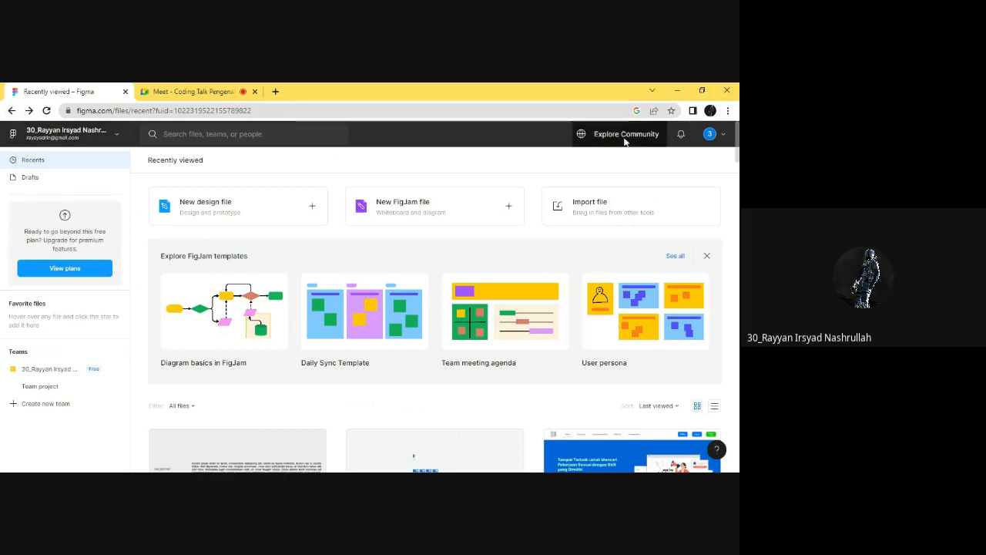
pyautogui.click(122, 137)
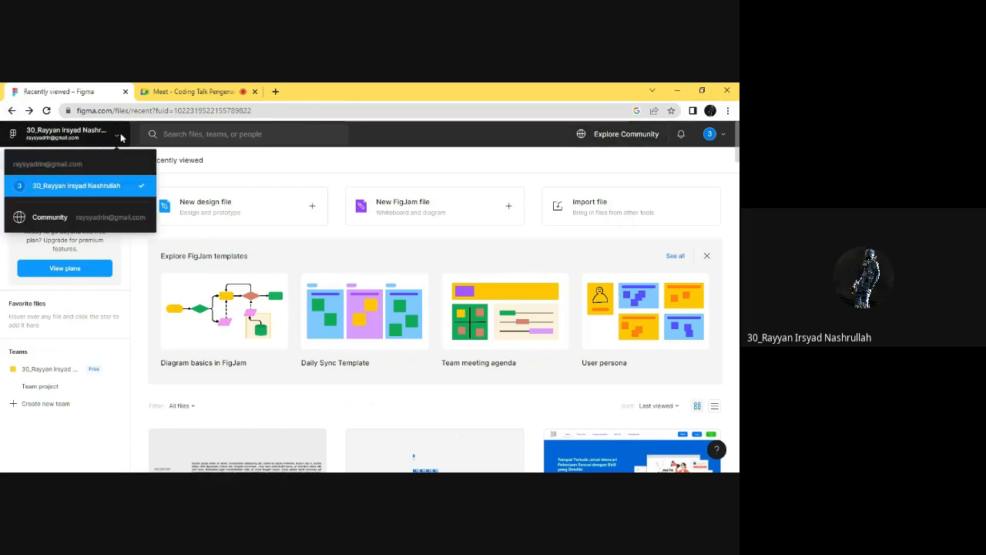
pyautogui.click(419, 168)
pyautogui.click(604, 134)
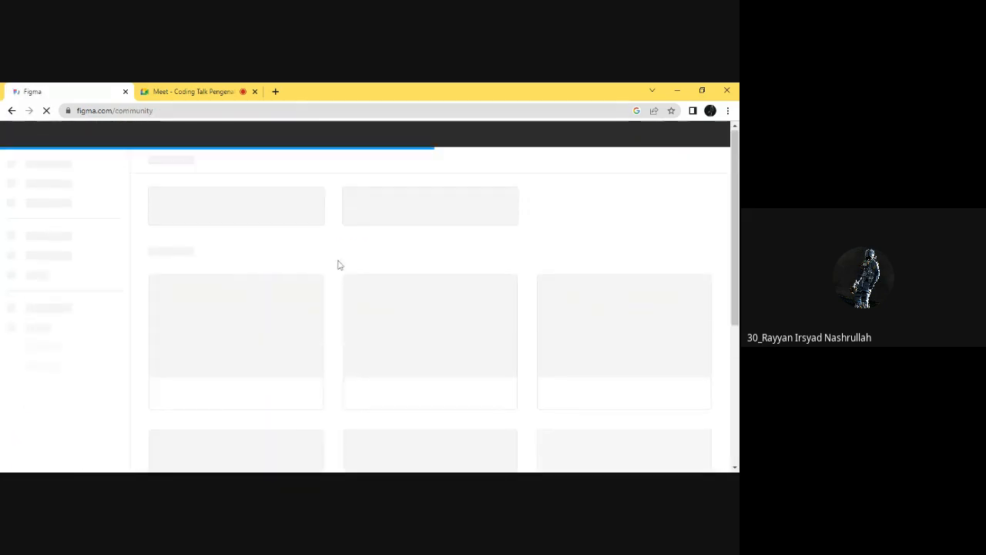
# - Look through the Community home page, including its shared resources, curated collections and categories
pyautogui.scroll(-5, 334, 272)
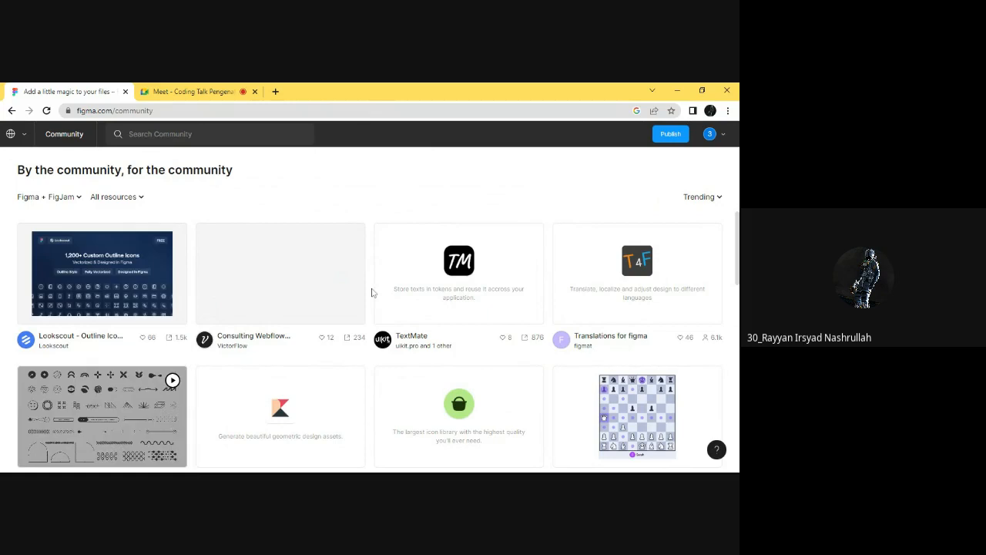
pyautogui.scroll(-2, 154, 238)
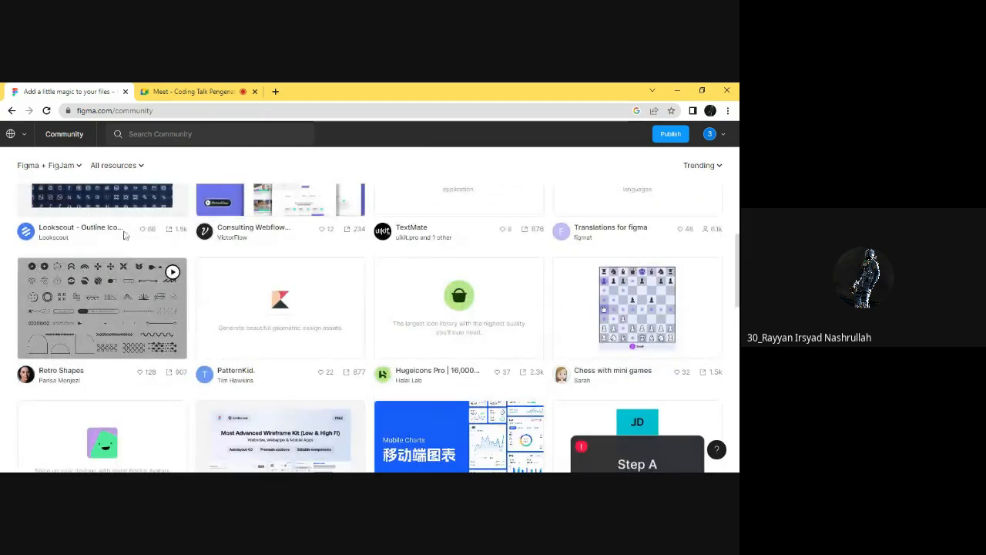
pyautogui.scroll(2, 193, 292)
pyautogui.scroll(-2, 193, 293)
pyautogui.scroll(3, 201, 292)
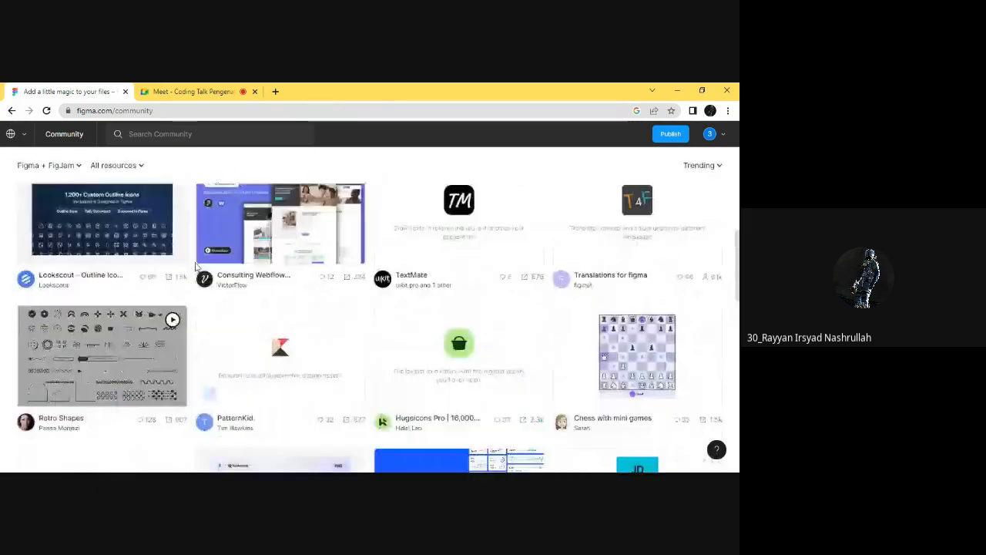
pyautogui.scroll(2, 369, 295)
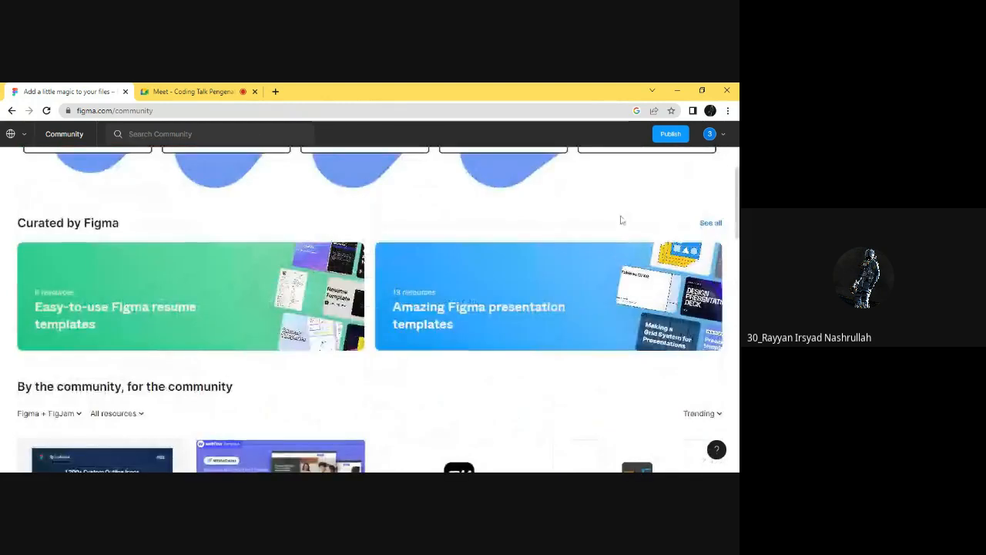
pyautogui.scroll(2, 539, 231)
pyautogui.scroll(1, 412, 246)
pyautogui.scroll(-2, 428, 265)
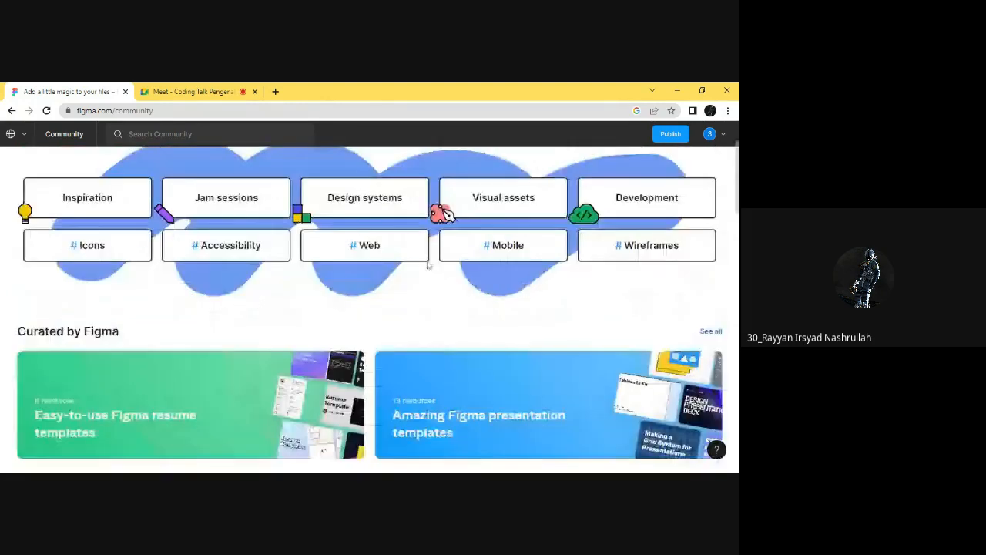
pyautogui.scroll(2, 501, 293)
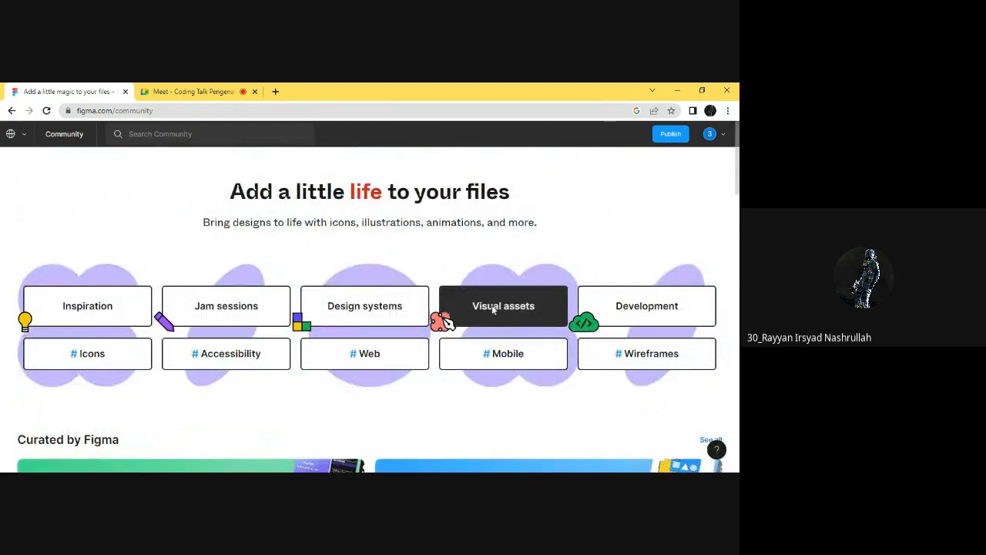
# - Open the Visual assets category, restrict it to plugins and examine the listed plugins and their user counts
pyautogui.click(491, 312)
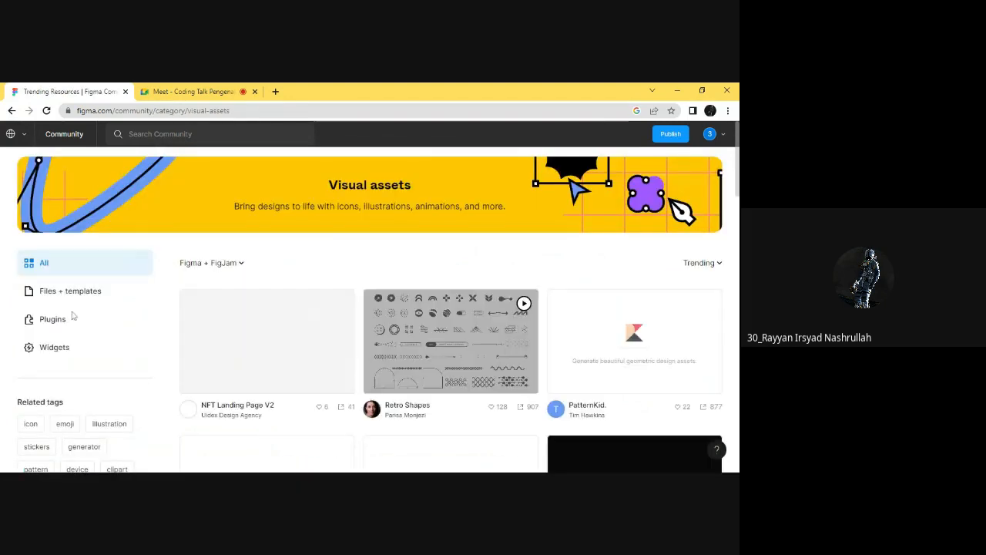
pyautogui.click(57, 322)
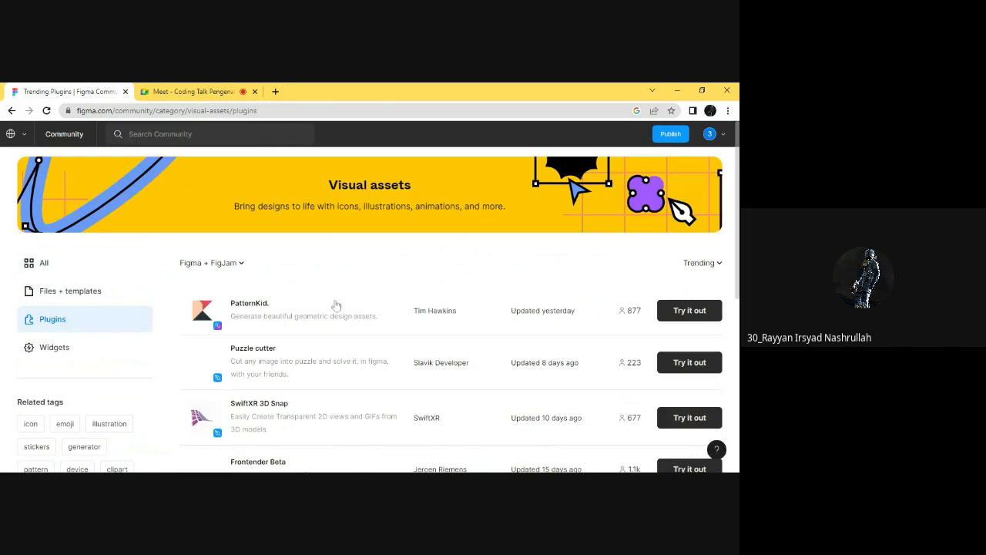
pyautogui.scroll(-2, 411, 268)
pyautogui.scroll(1, 616, 254)
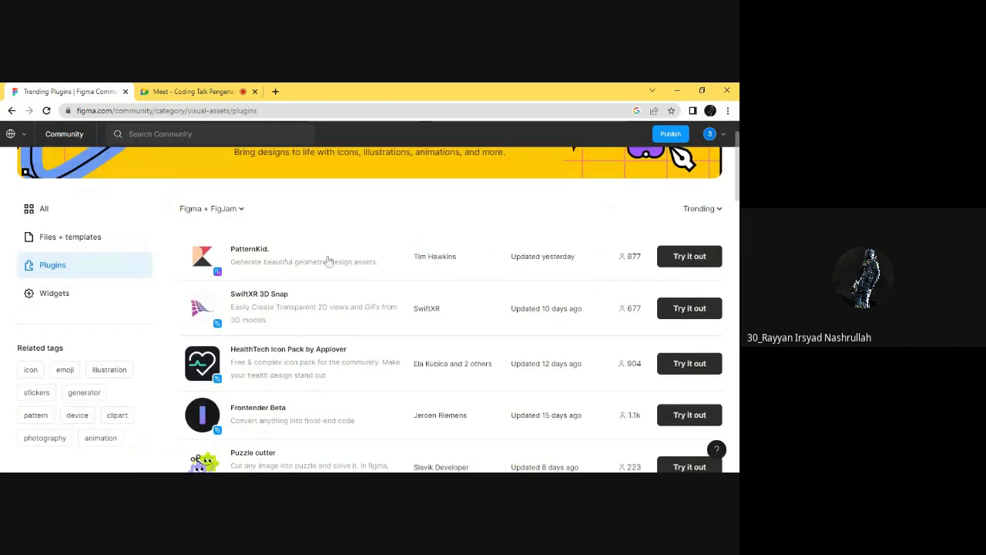
pyautogui.scroll(-3, 331, 262)
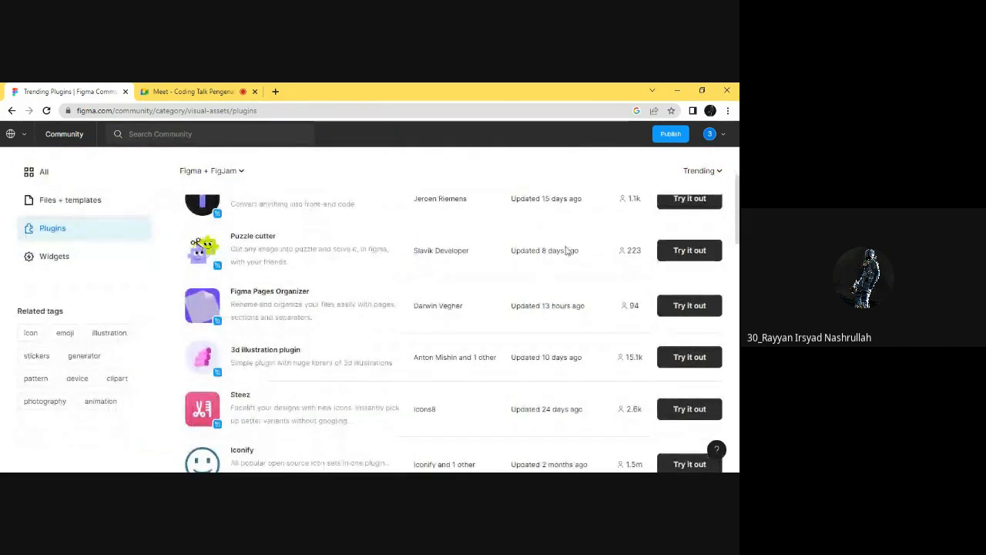
pyautogui.scroll(3, 566, 251)
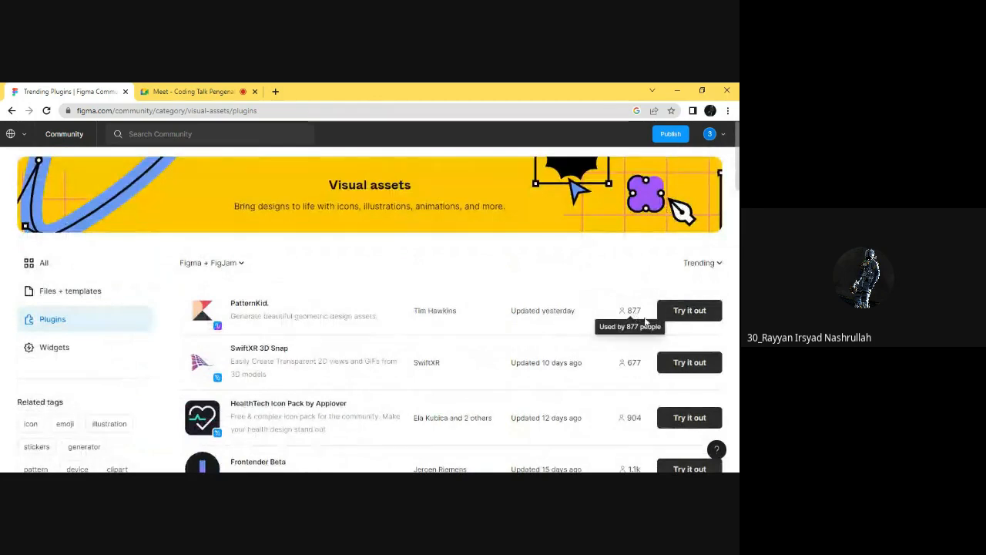
pyautogui.scroll(-5, 645, 322)
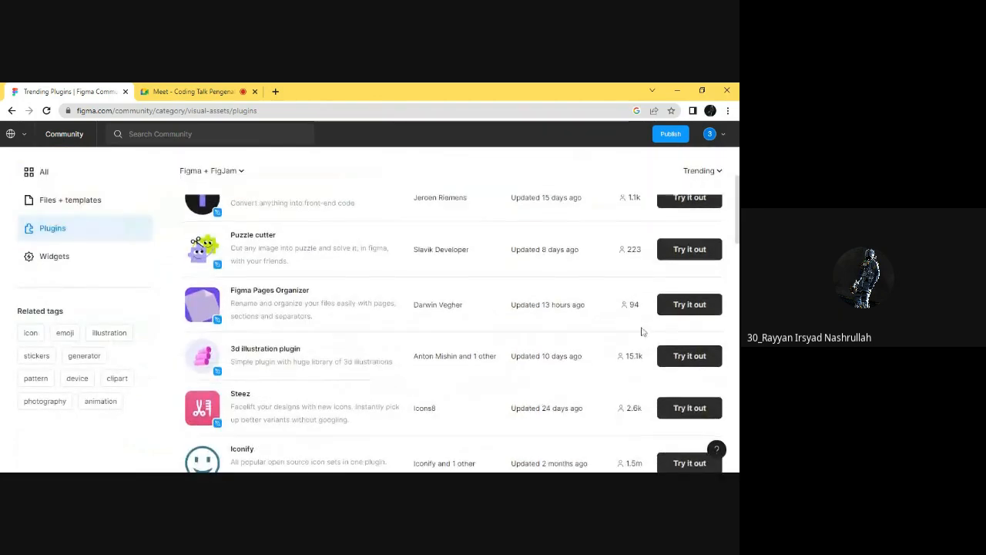
pyautogui.scroll(-1, 643, 331)
pyautogui.scroll(6, 343, 333)
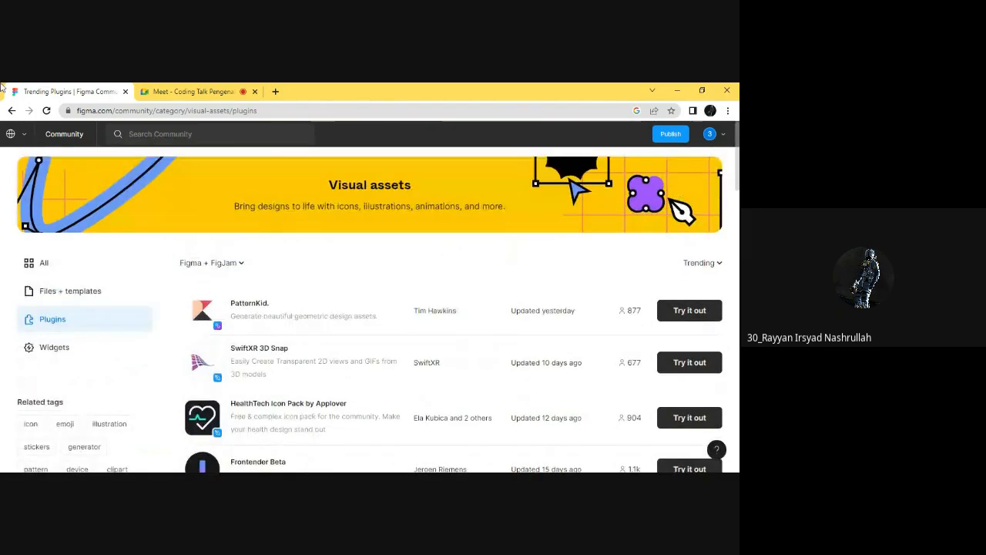
# - Return to the Community home page and examine the plugins in the Design systems category
pyautogui.hotkey('alt', 'Left')
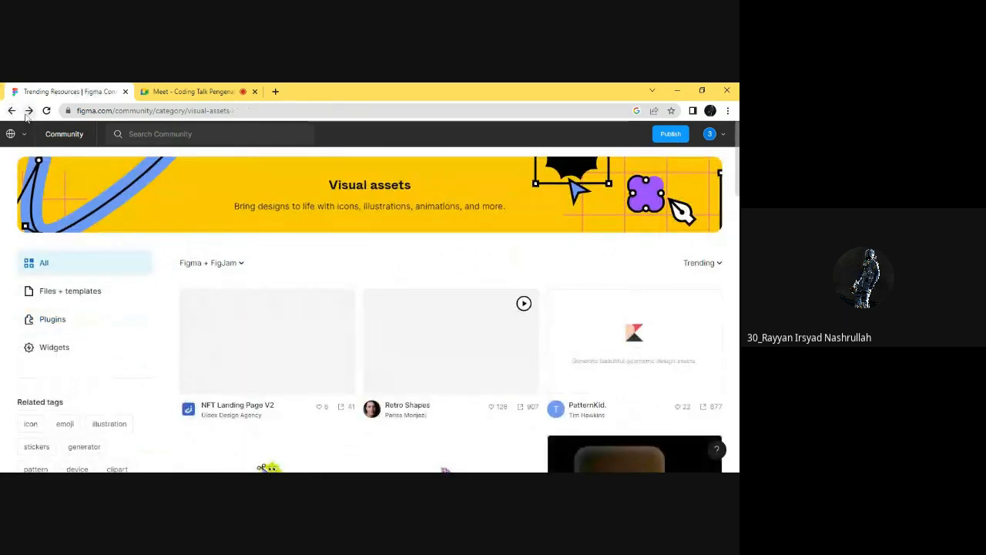
pyautogui.hotkey('alt', 'Left')
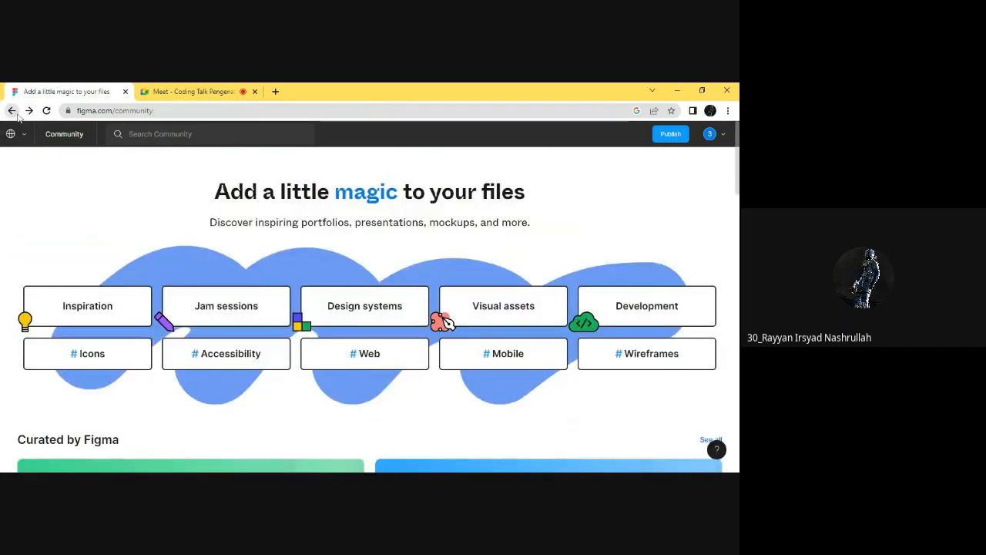
pyautogui.click(360, 308)
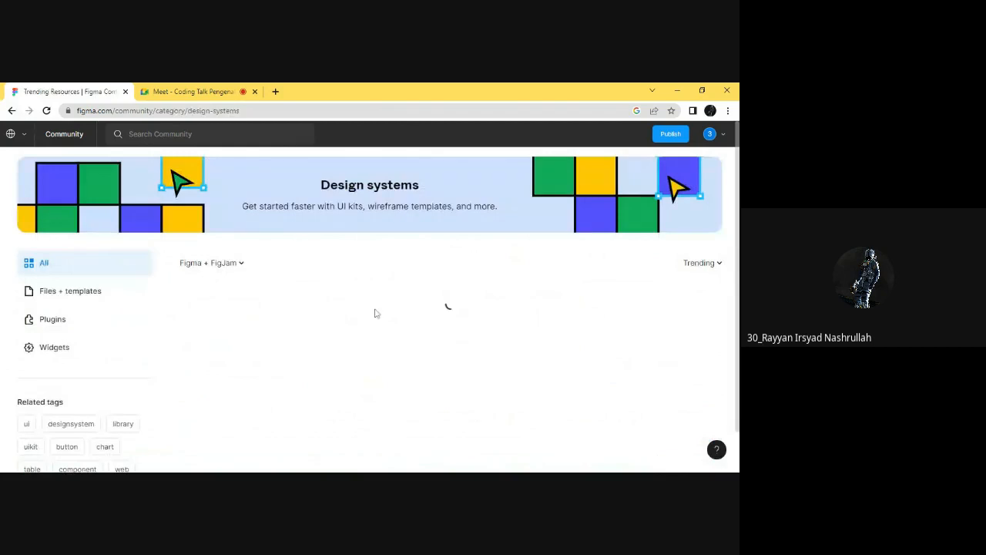
pyautogui.click(63, 319)
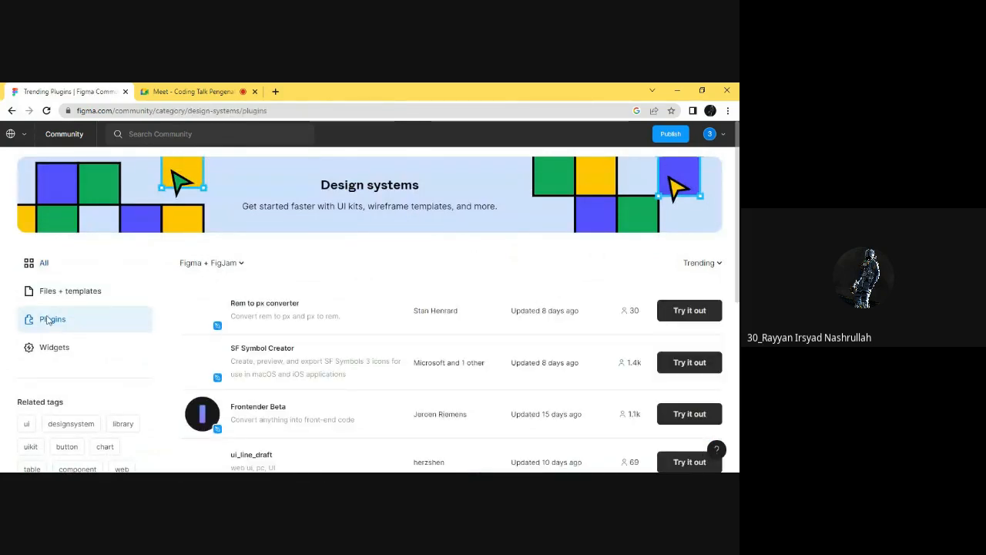
pyautogui.scroll(-2, 572, 311)
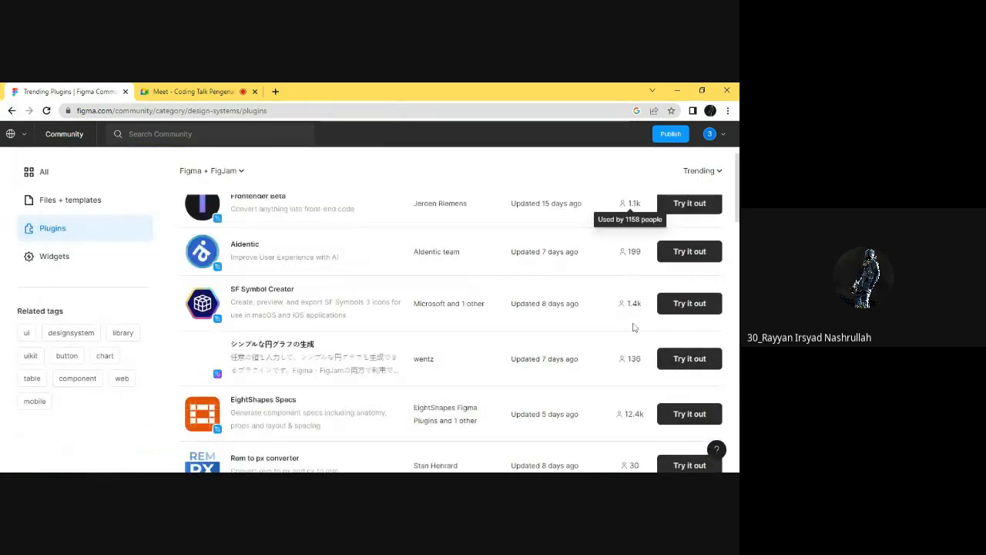
pyautogui.scroll(-2, 632, 317)
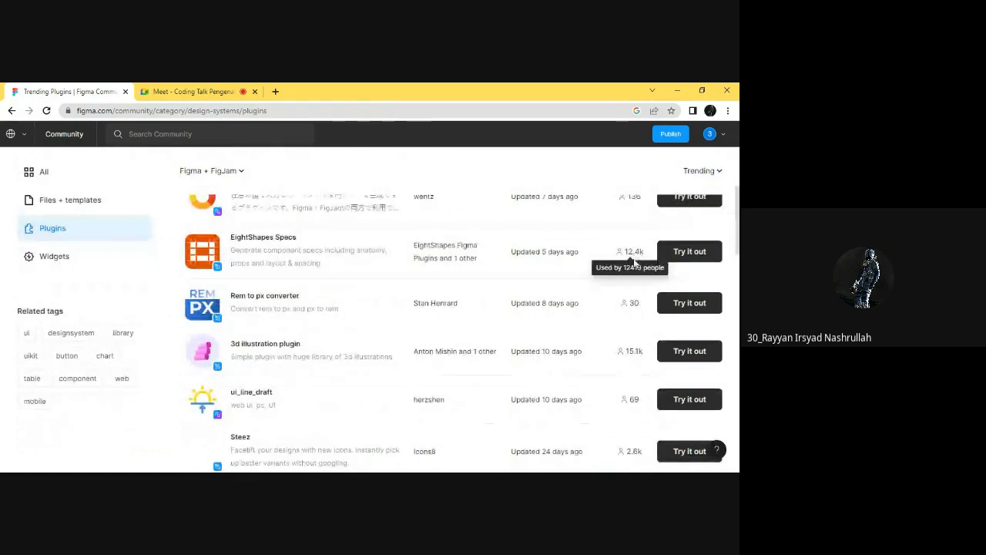
pyautogui.scroll(5, 638, 337)
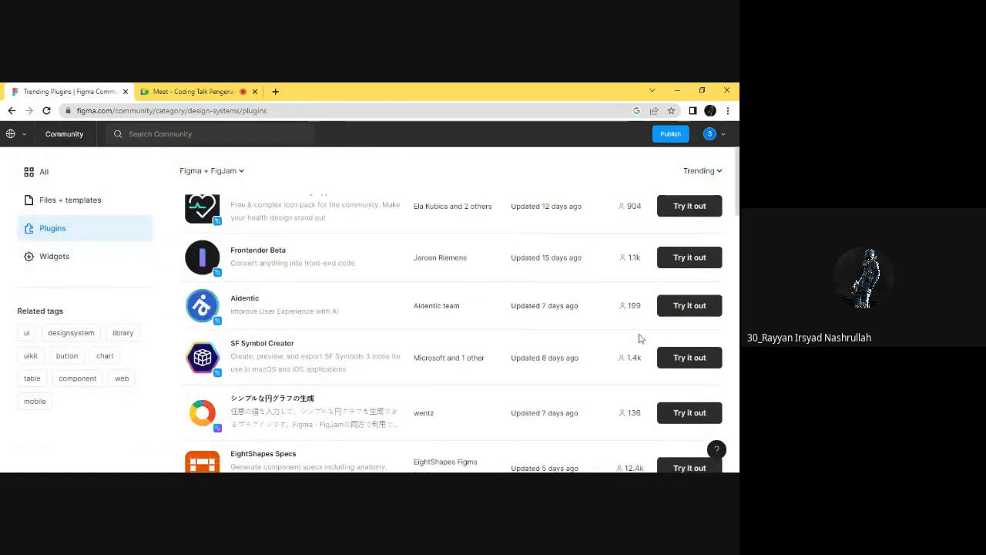
# - View the sort options for the design system plugins, then return to the category's overview of all resources
pyautogui.click(702, 263)
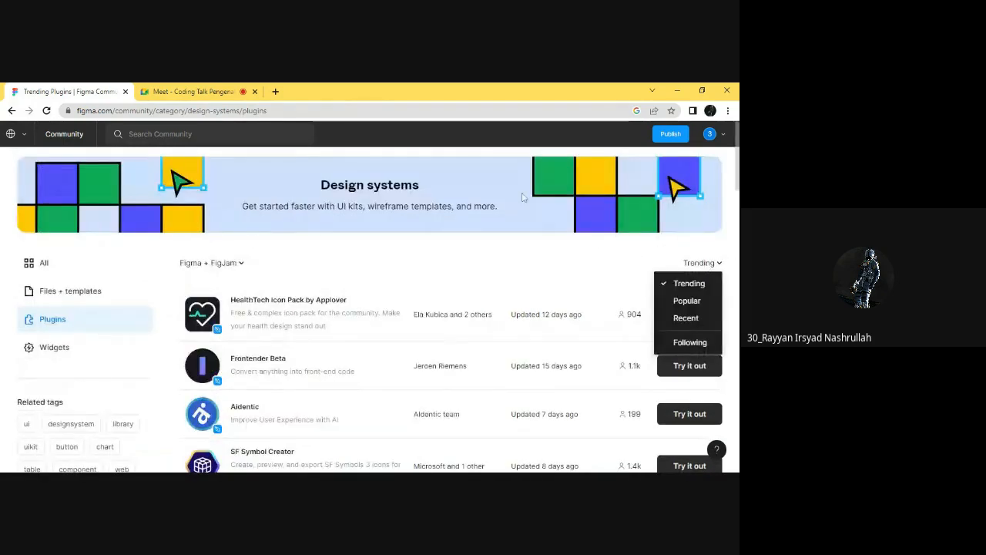
pyautogui.click(354, 219)
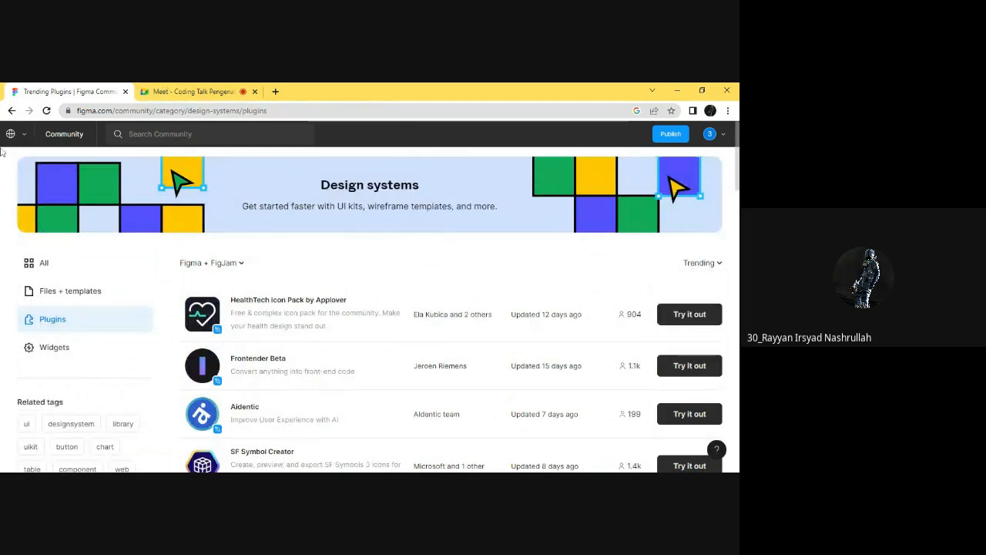
pyautogui.click(10, 111)
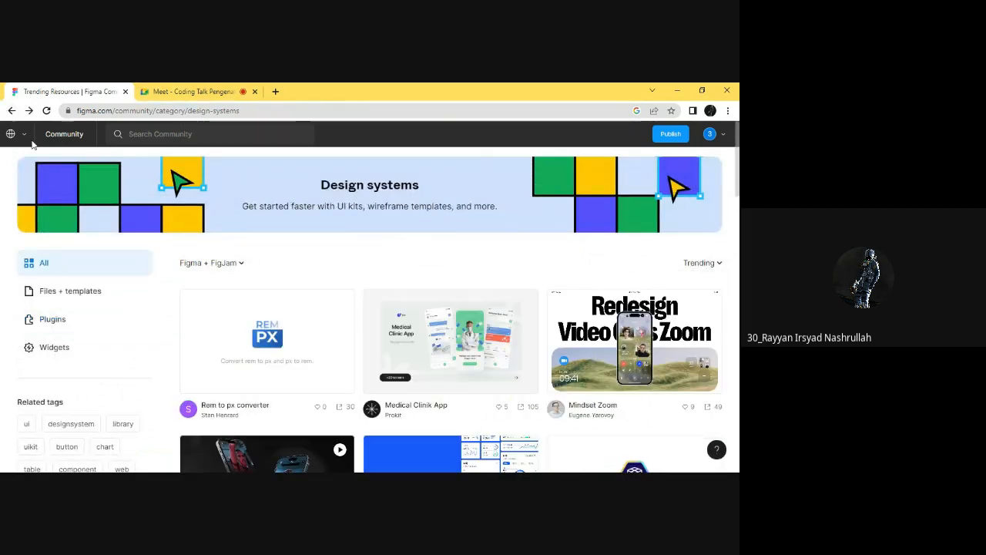
# - Leave the Community for the account's recent files and open the "test" design file
pyautogui.click(24, 135)
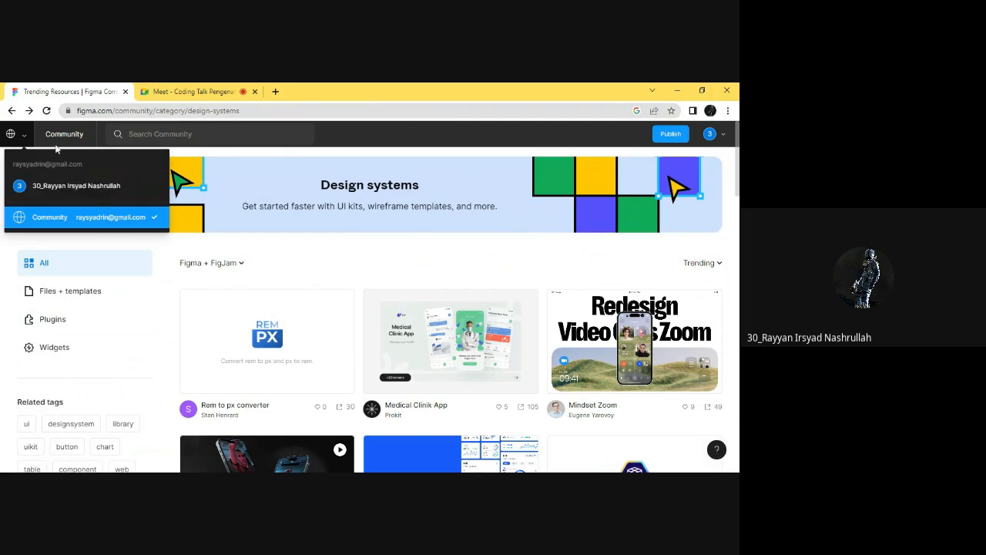
pyautogui.click(54, 185)
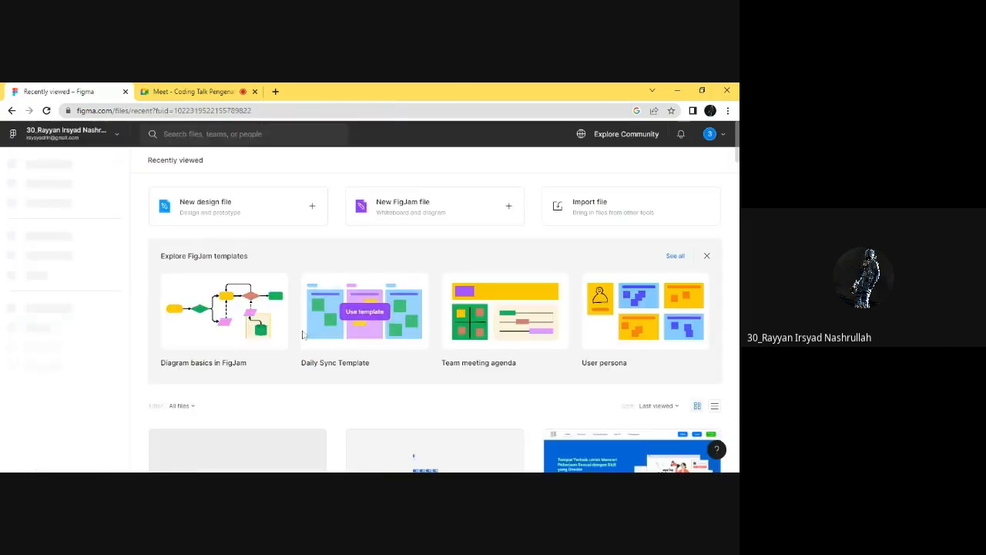
pyautogui.click(306, 327)
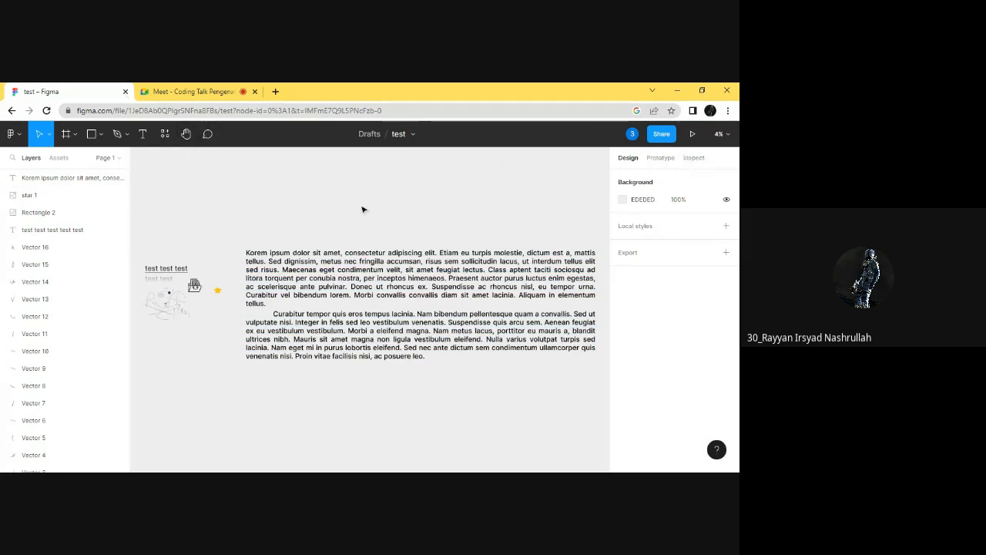
# - Add an iPhone 14 Pro frame (393 × 852) and move it to the empty canvas above the lorem ipsum text
pyautogui.click(75, 134)
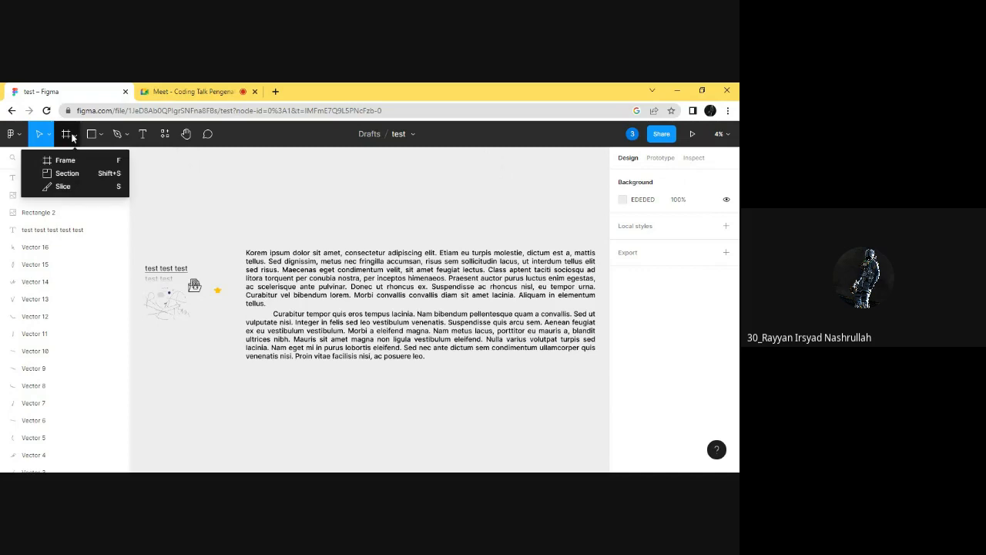
pyautogui.click(73, 161)
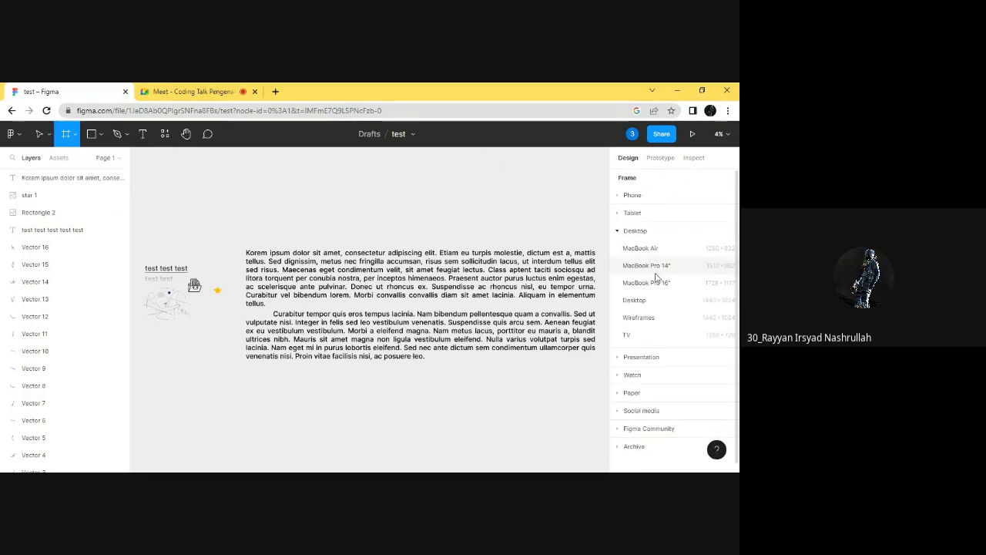
pyautogui.click(626, 231)
pyautogui.click(626, 196)
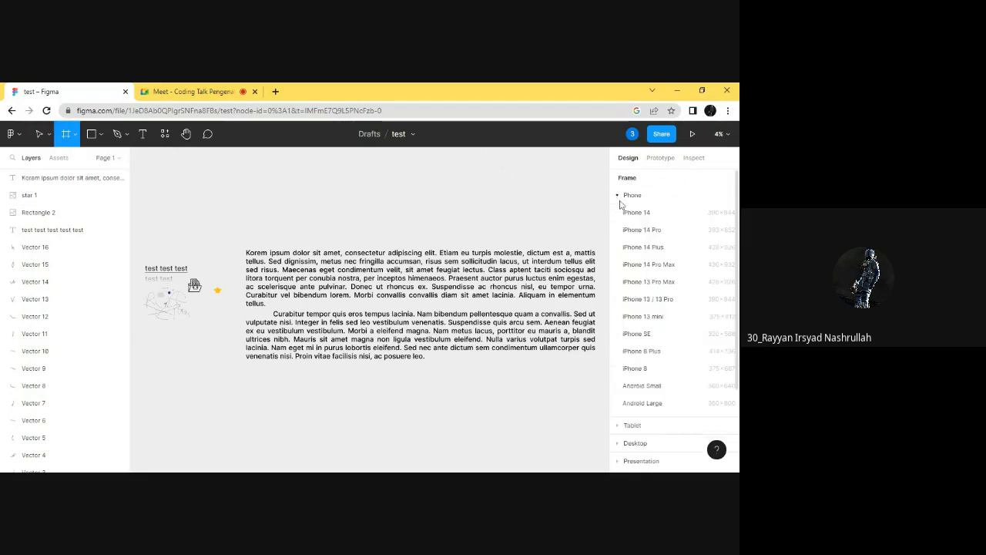
pyautogui.click(668, 233)
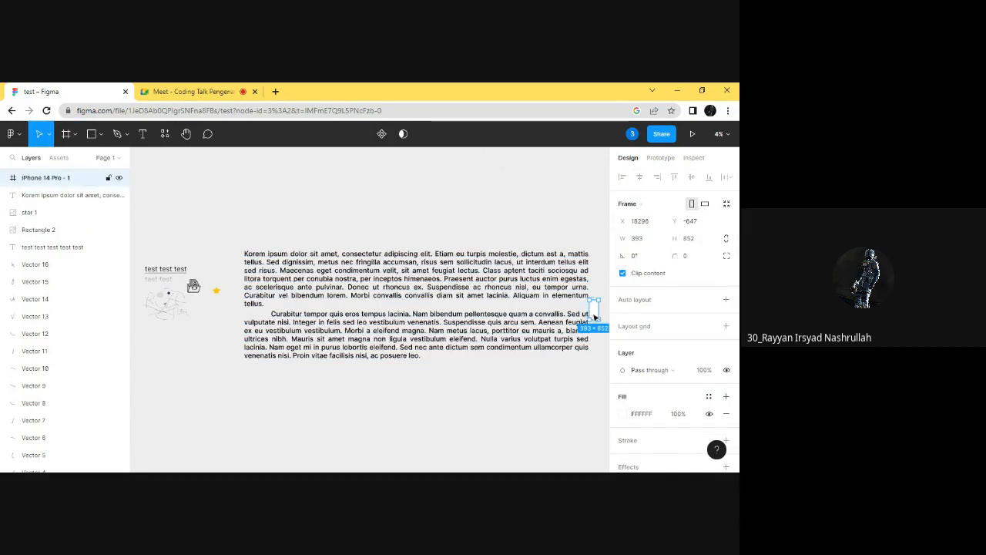
pyautogui.moveTo(391, 204); pyautogui.dragTo(390, 201)
pyautogui.scroll(10, 390, 202)
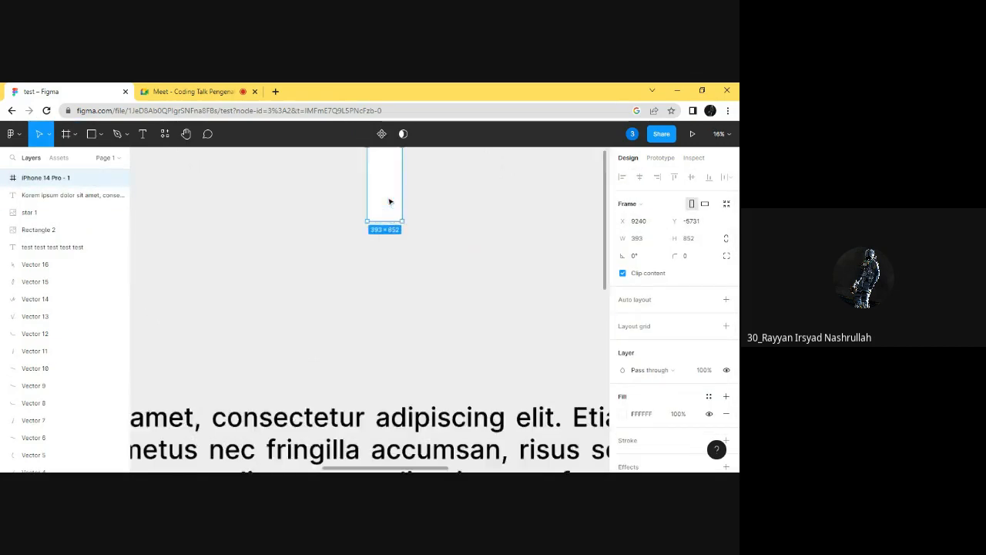
pyautogui.scroll(5, 395, 224)
pyautogui.moveTo(381, 297); pyautogui.dragTo(321, 276)
pyautogui.click(347, 219)
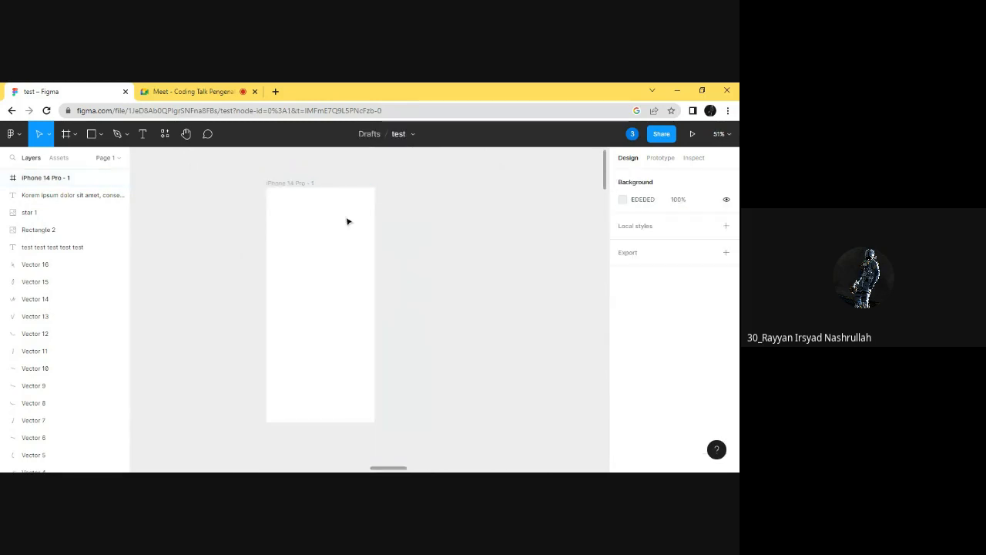
# - Place a 100 × 100 rectangle inside the phone frame and set its corner radius to 20
pyautogui.click(91, 134)
pyautogui.click(303, 243)
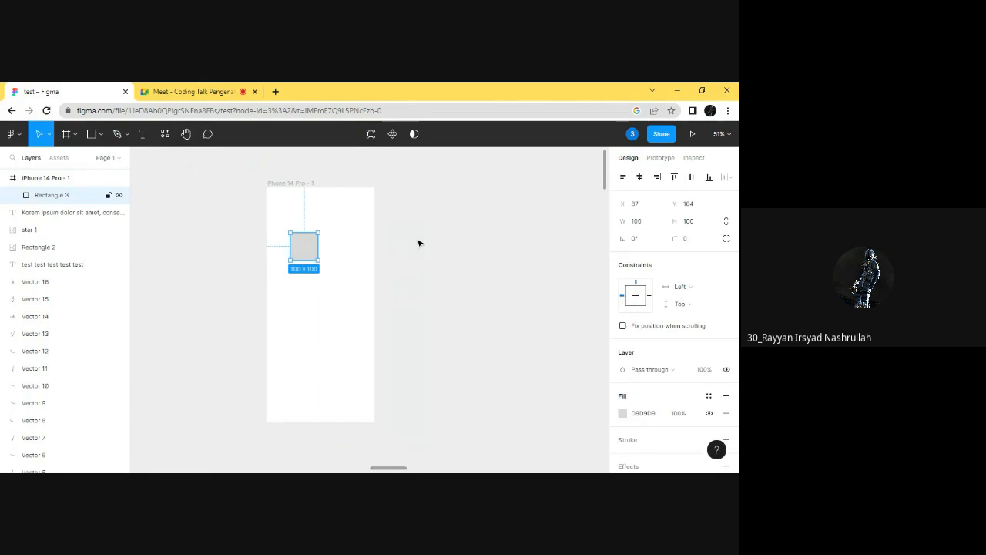
pyautogui.click(690, 240)
pyautogui.press('Return')
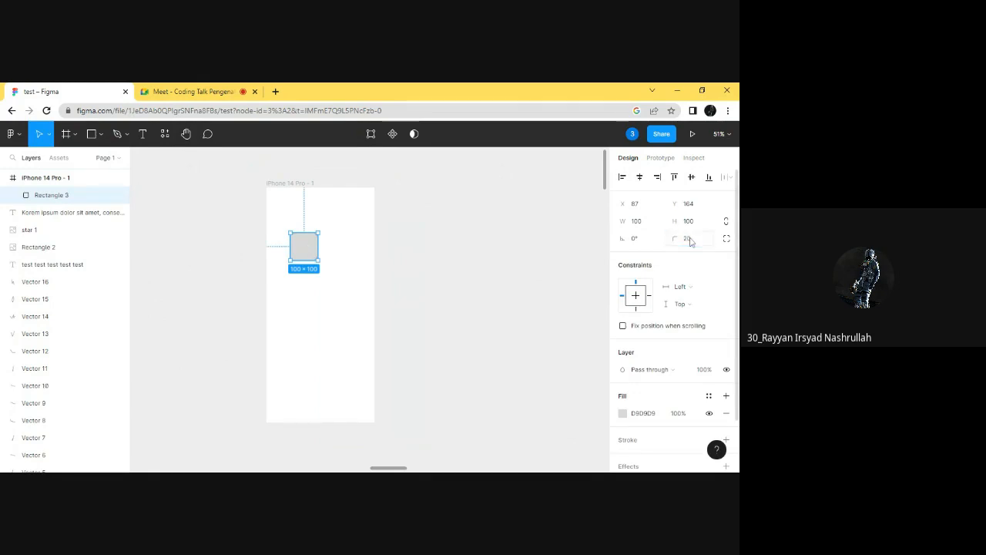
pyautogui.click(511, 229)
# - Move the rounded rectangle slightly up, stretch it to the frame's full 393 width and extend its lower edge downward
pyautogui.scroll(3, 277, 255)
pyautogui.click(319, 249)
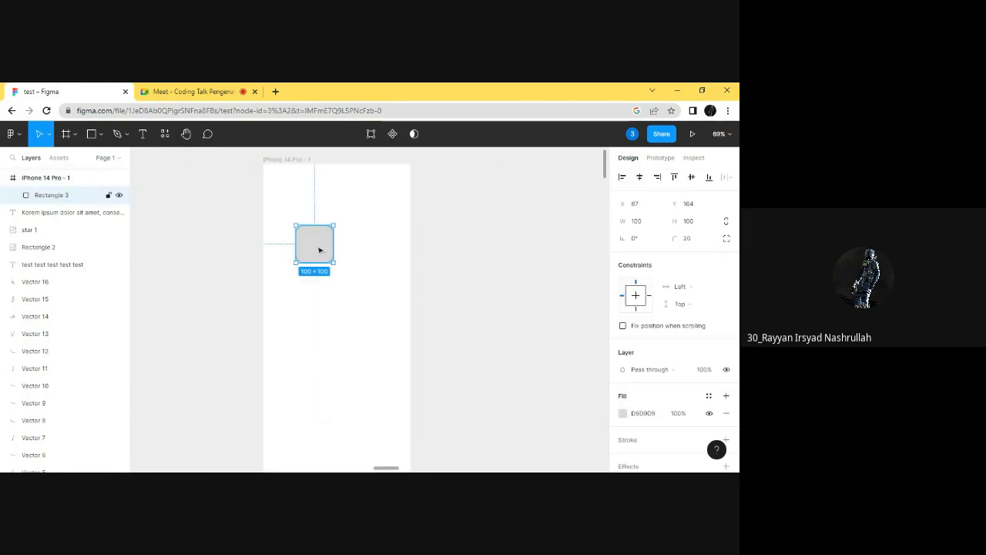
pyautogui.moveTo(319, 249); pyautogui.dragTo(410, 222)
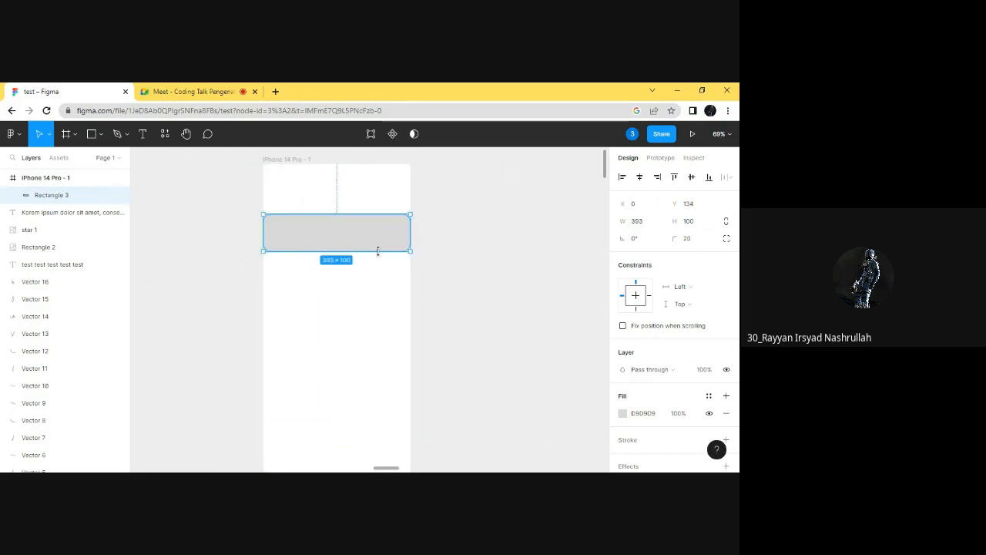
pyautogui.moveTo(378, 251); pyautogui.dragTo(372, 316)
pyautogui.click(351, 196)
pyautogui.scroll(2, 351, 196)
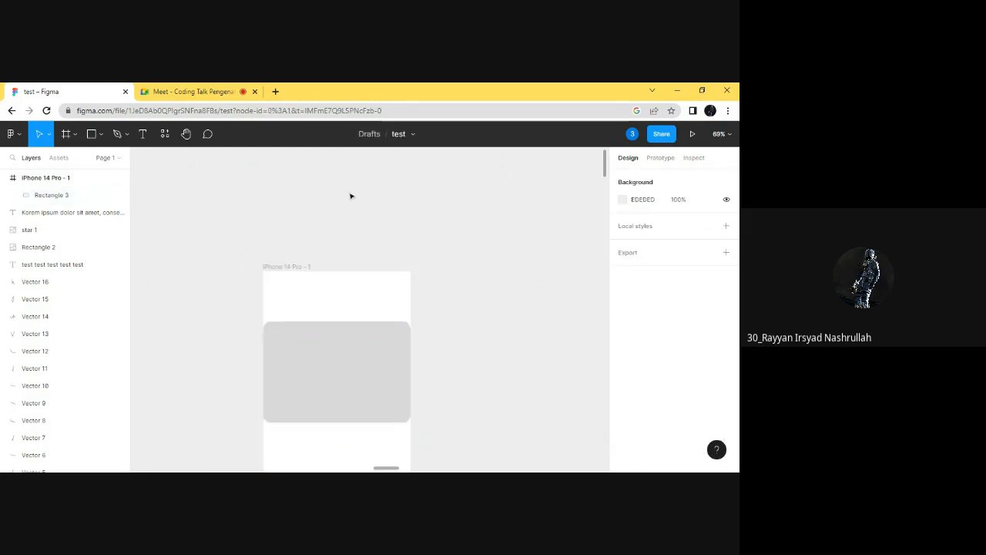
# - Add a layout grid to the iPhone 14 Pro frame and change its type to Columns
pyautogui.click(288, 267)
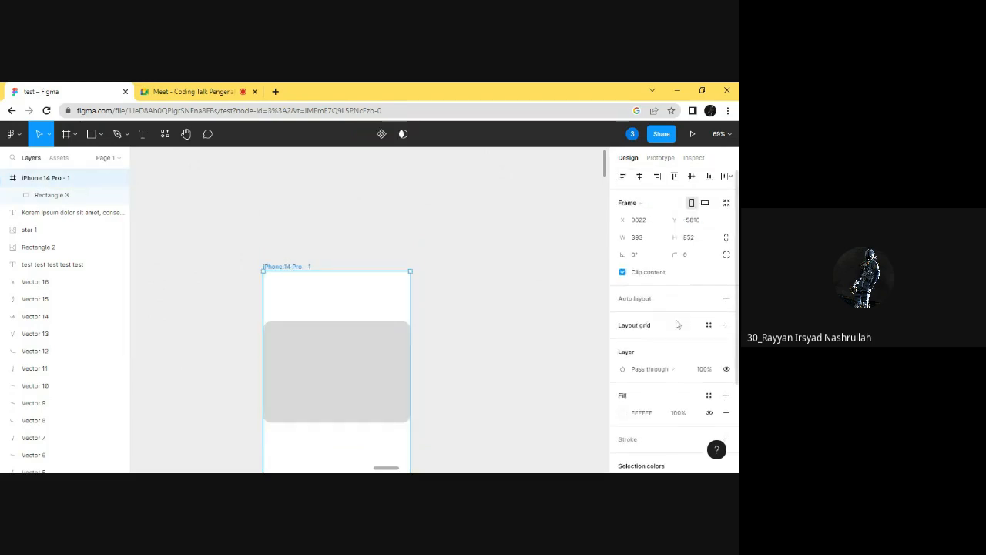
pyautogui.scroll(-3, 656, 292)
pyautogui.click(726, 218)
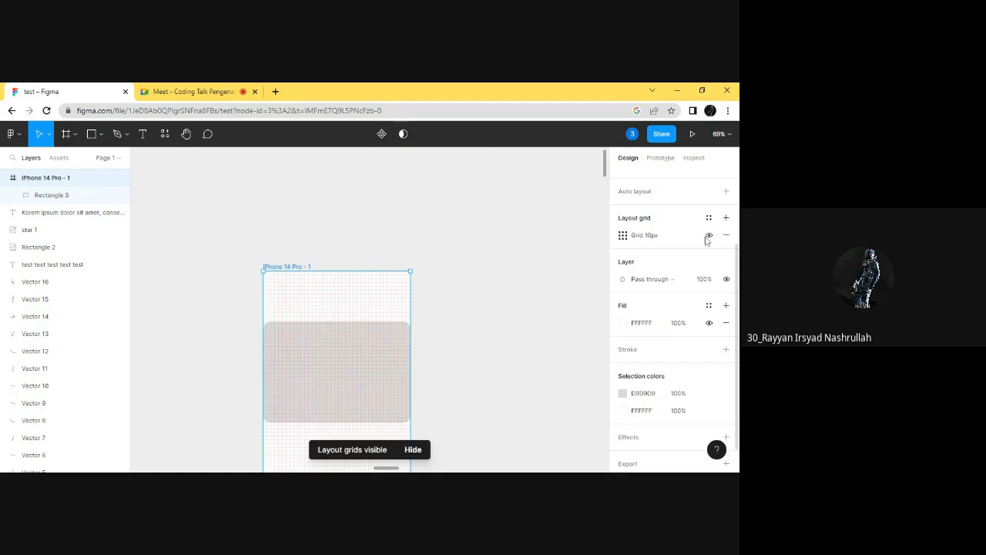
pyautogui.scroll(-1, 581, 291)
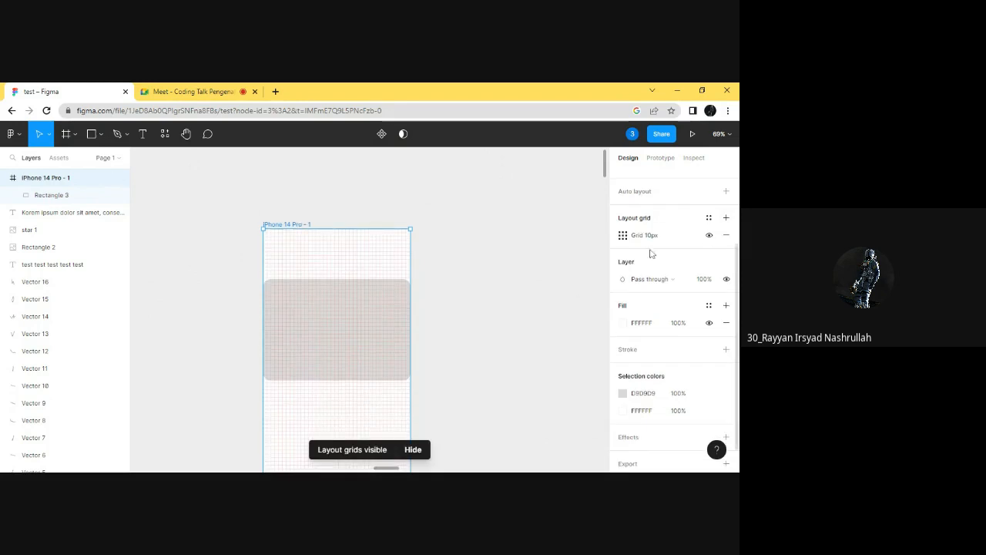
pyautogui.click(627, 236)
pyautogui.click(518, 237)
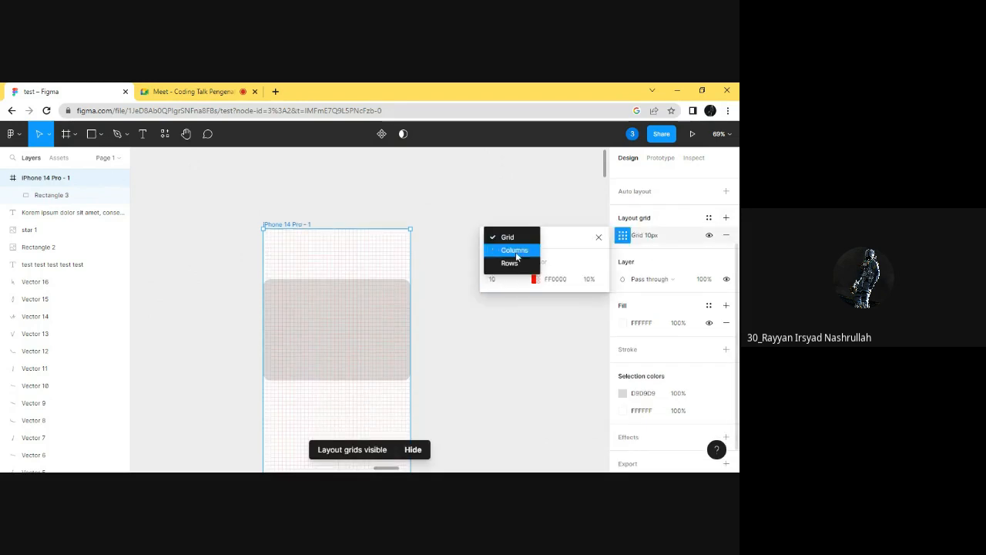
pyautogui.click(515, 250)
pyautogui.click(319, 257)
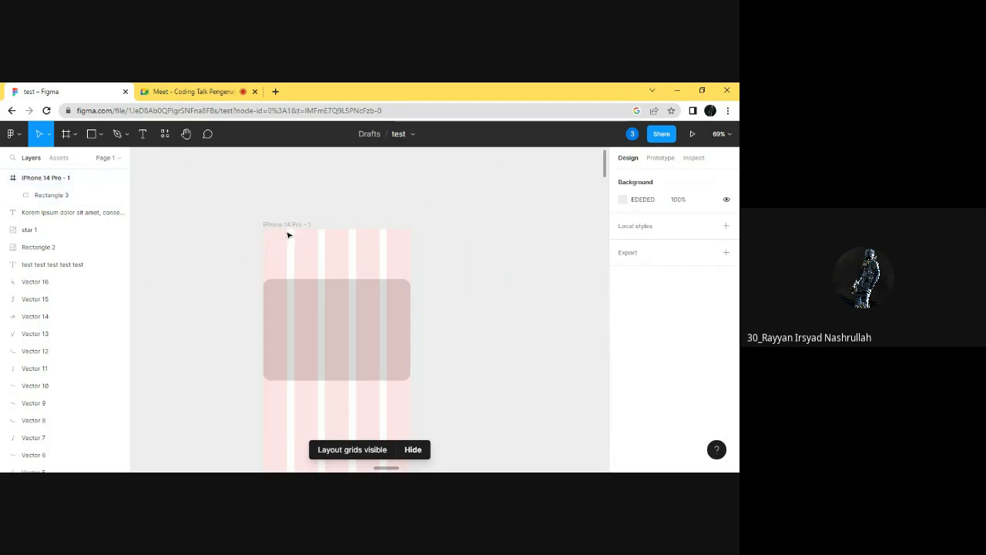
# - Set the frame's column grid color to black (000000) at 6% opacity
pyautogui.click(288, 235)
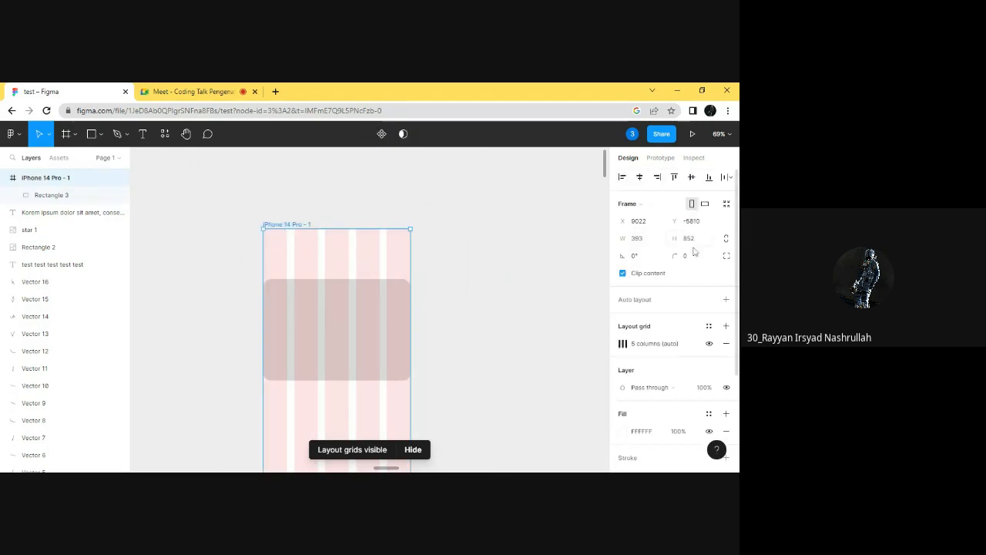
pyautogui.click(623, 343)
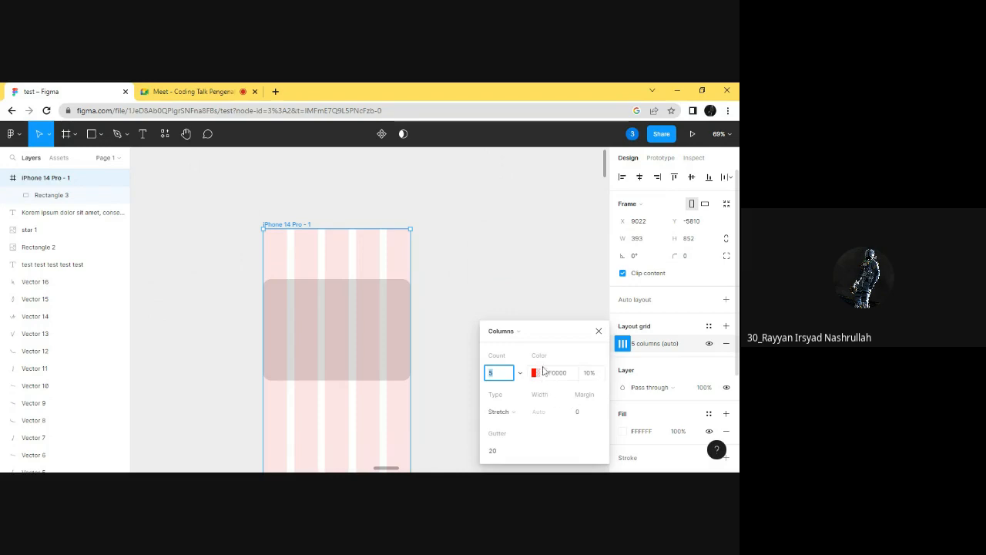
pyautogui.click(536, 374)
pyautogui.moveTo(408, 252); pyautogui.dragTo(351, 331)
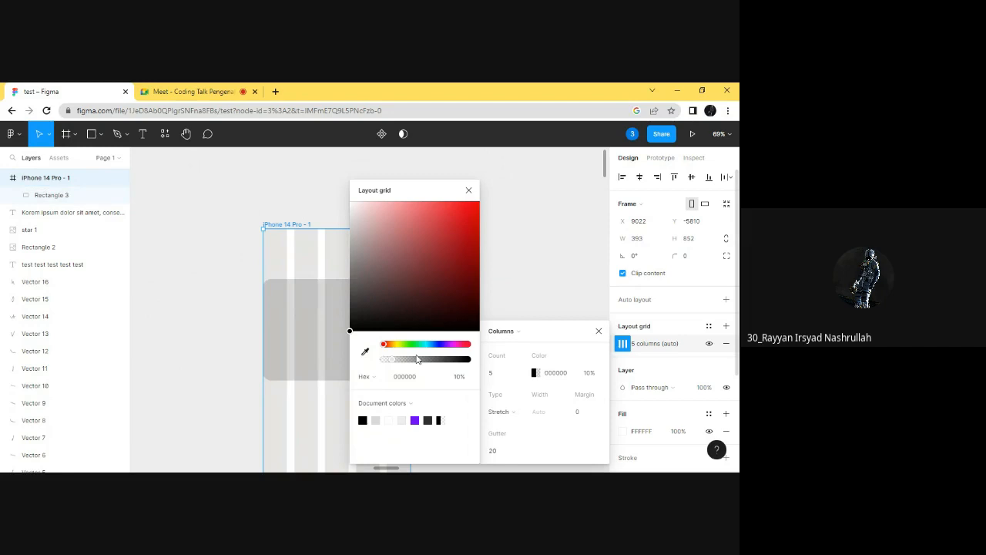
pyautogui.moveTo(417, 359); pyautogui.dragTo(491, 374)
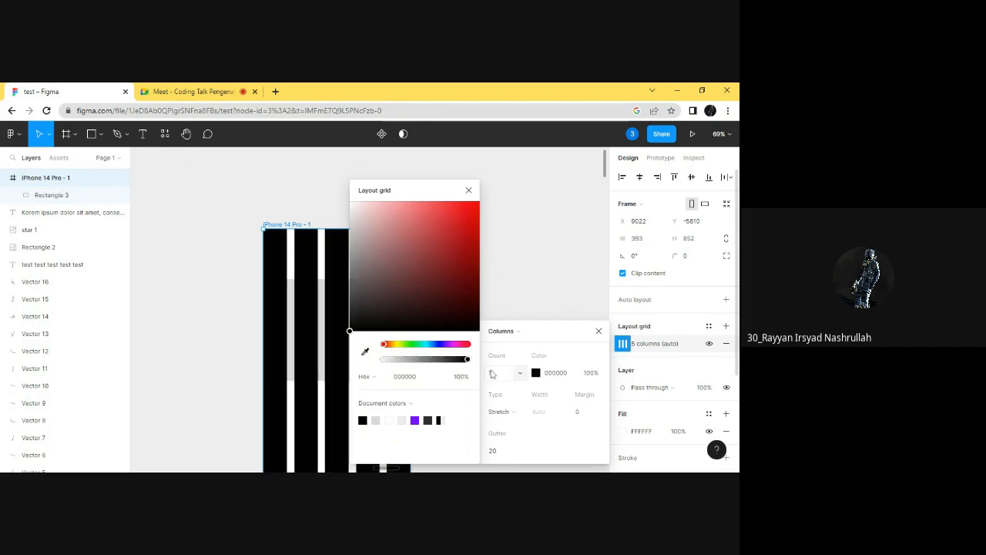
pyautogui.moveTo(431, 360); pyautogui.dragTo(388, 361)
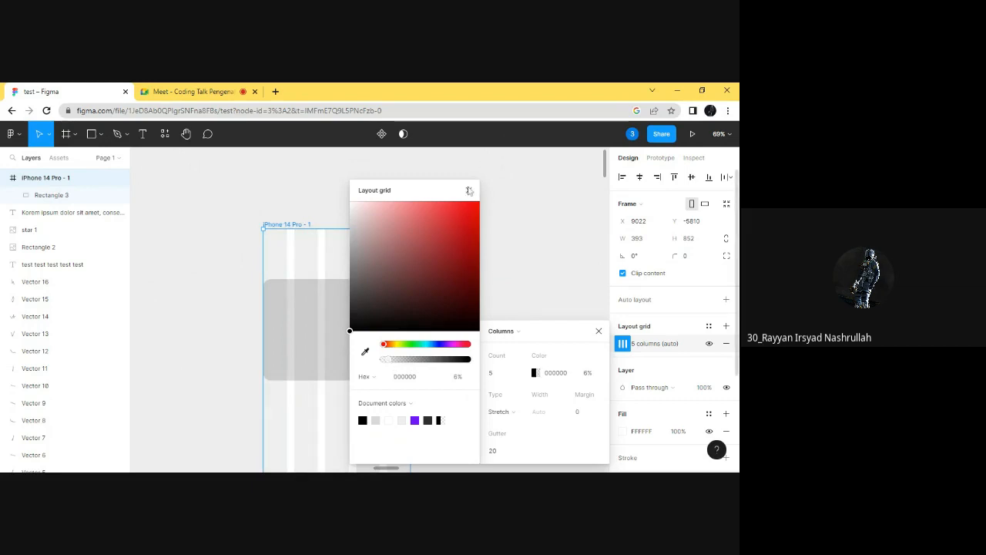
pyautogui.click(469, 189)
# - Try column counts of 6 and 12 for the layout grid and view the alignment types, keeping Stretch
pyautogui.click(516, 375)
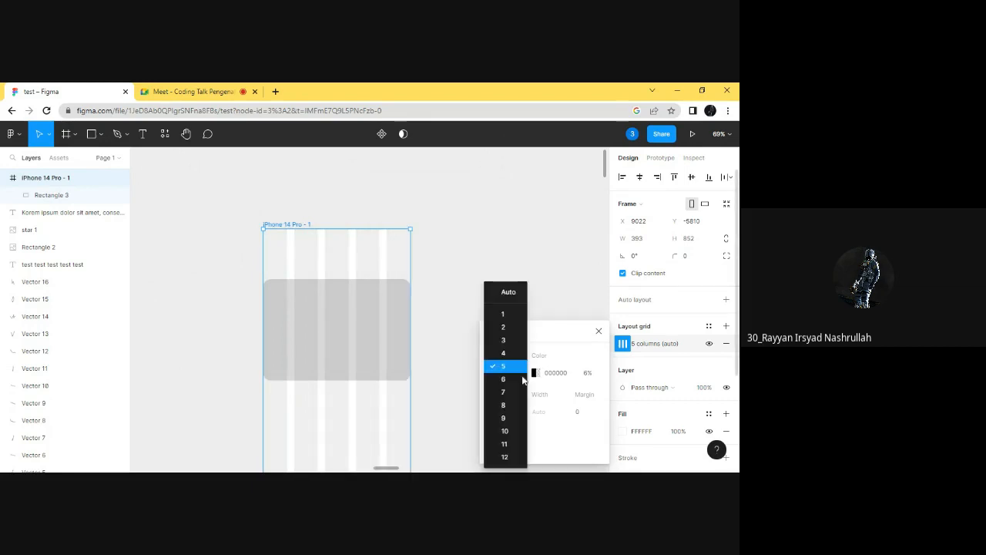
pyautogui.click(513, 379)
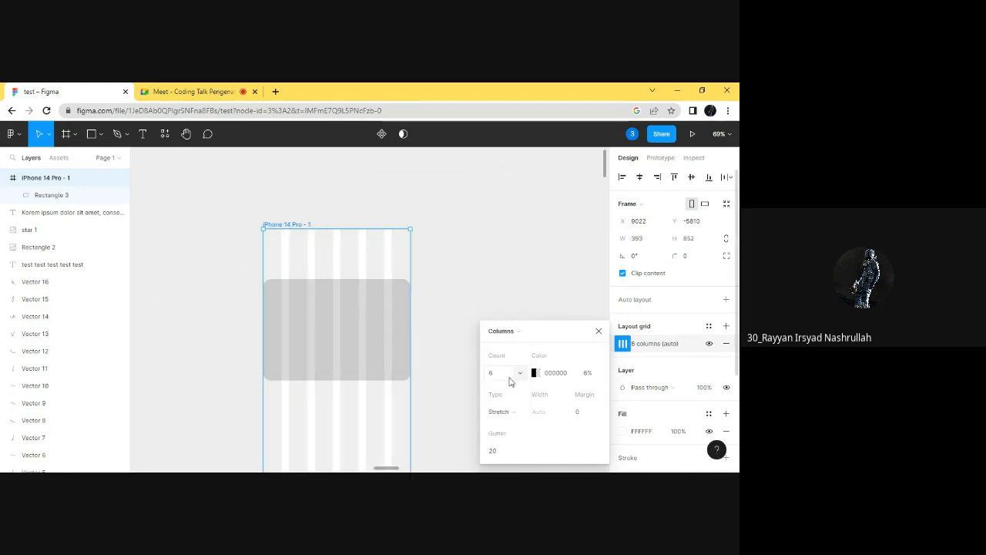
pyautogui.click(515, 373)
pyautogui.click(514, 452)
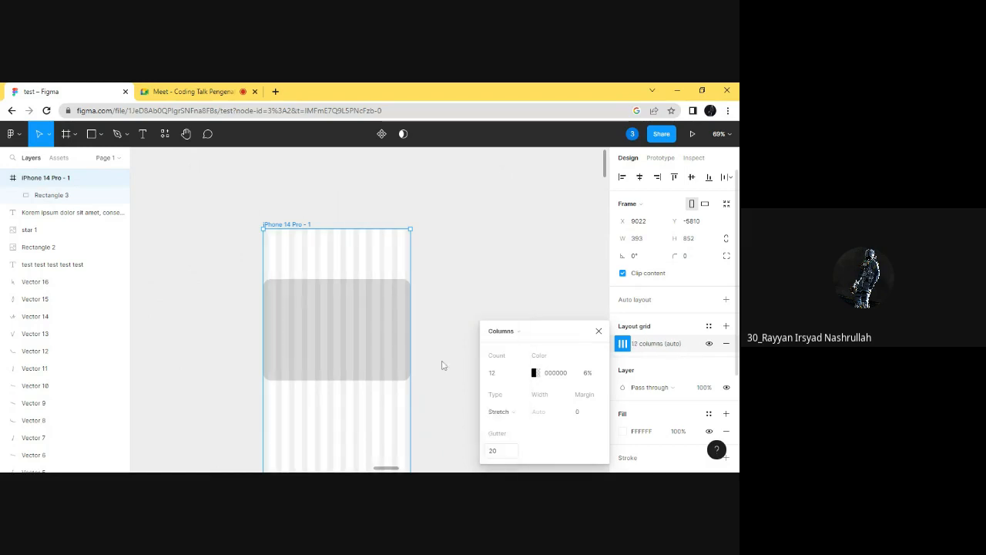
pyautogui.click(520, 413)
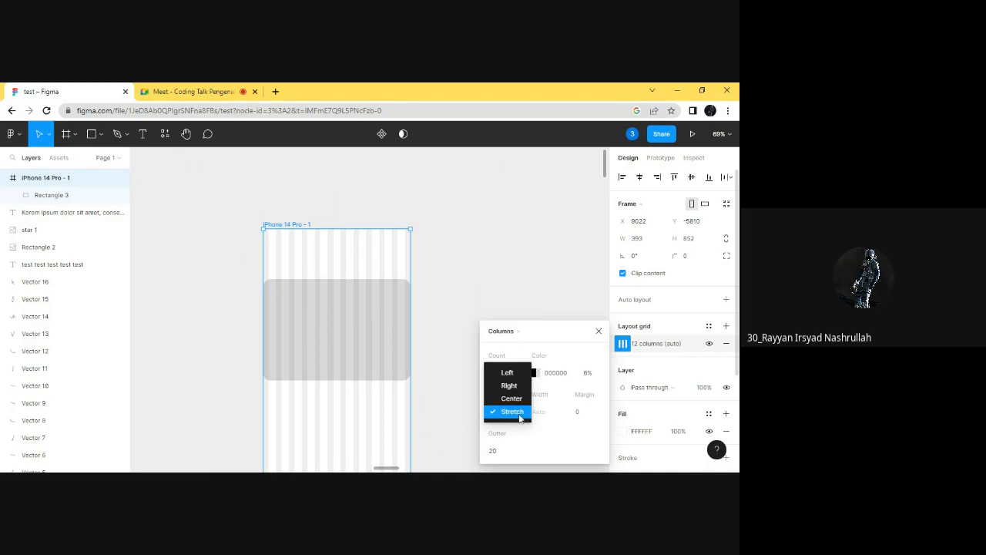
pyautogui.click(520, 416)
pyautogui.click(586, 408)
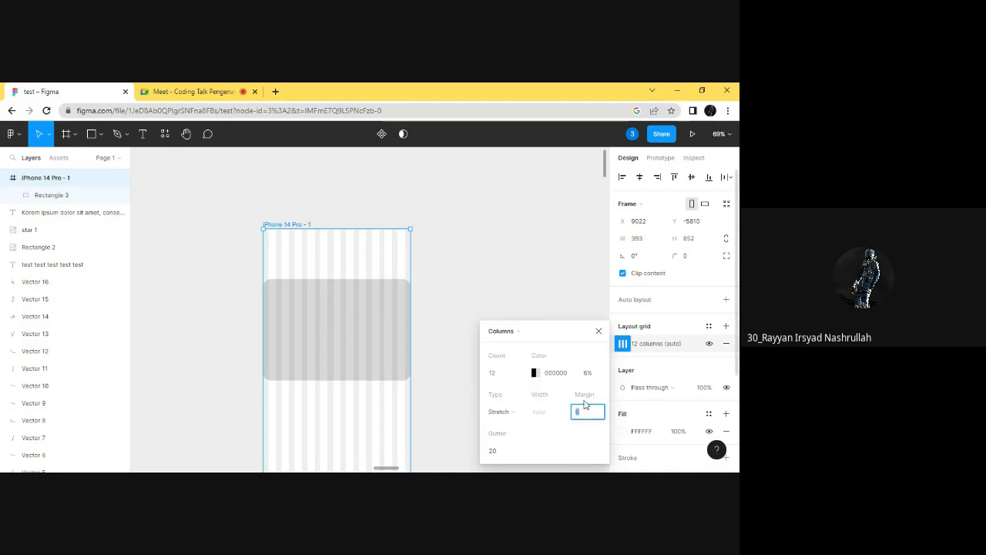
# - Set the layout grid's column count to 6 and its margin to 20
pyautogui.click(501, 373)
pyautogui.click(523, 373)
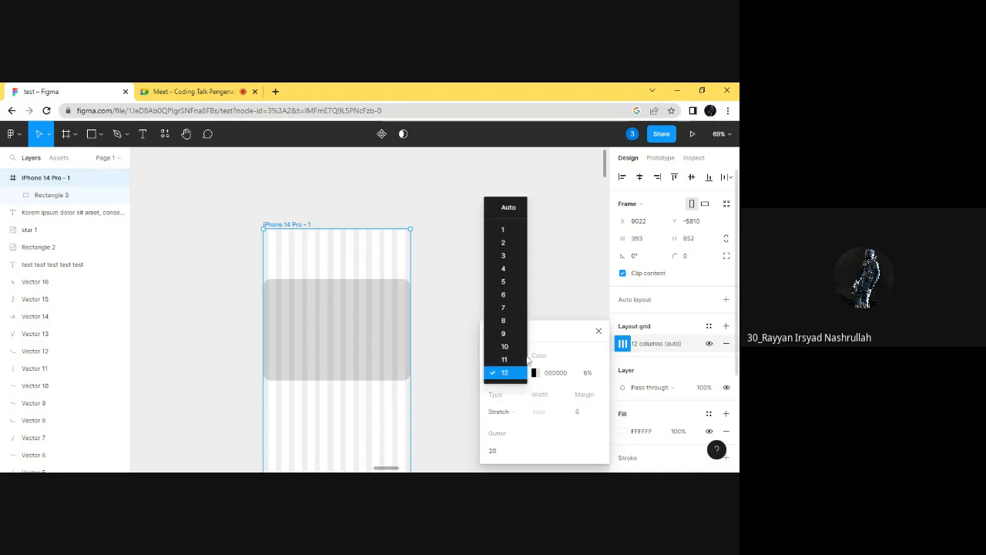
pyautogui.click(515, 296)
pyautogui.click(590, 414)
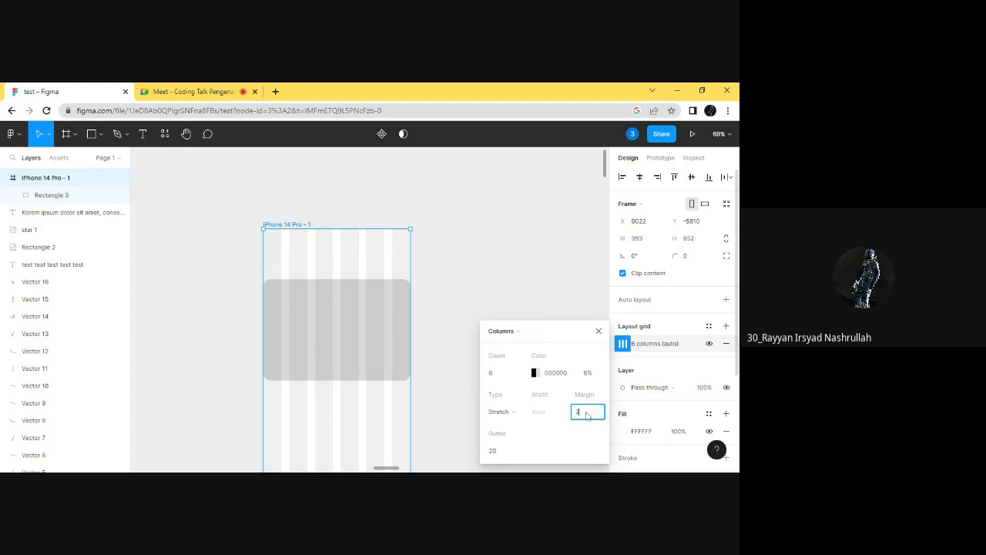
pyautogui.press('Return')
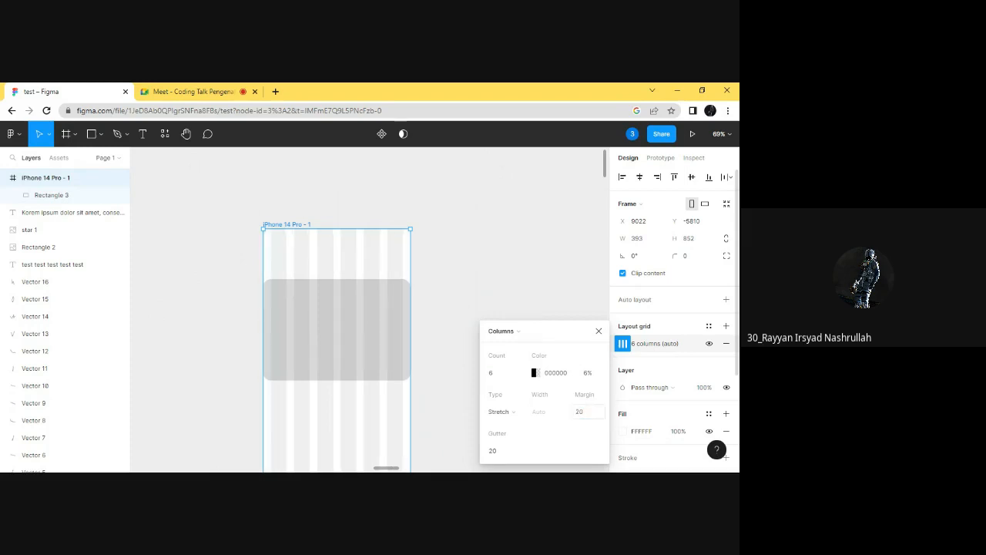
# - Change the column grid's margin to 10 after inspecting the frame's edge up close
pyautogui.scroll(3, 401, 259)
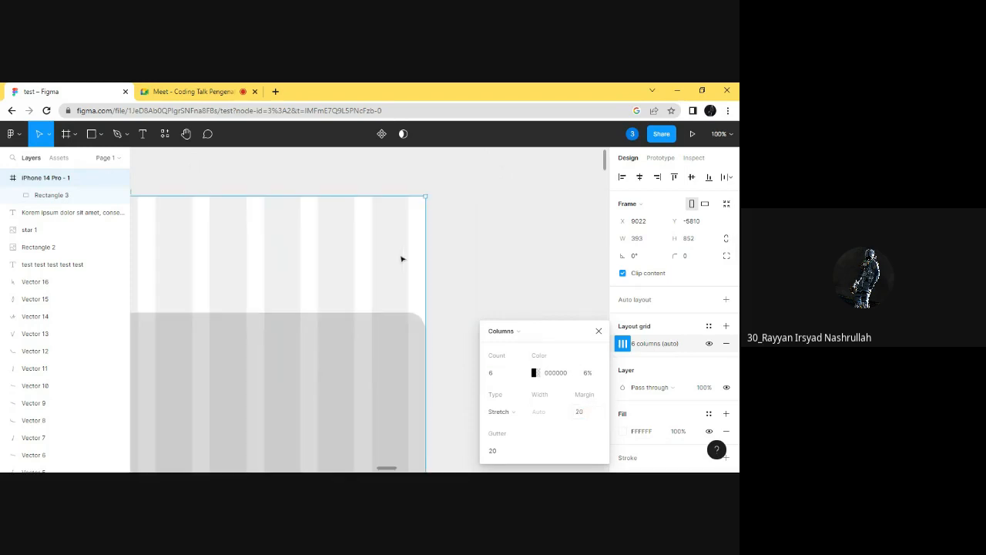
pyautogui.click(583, 414)
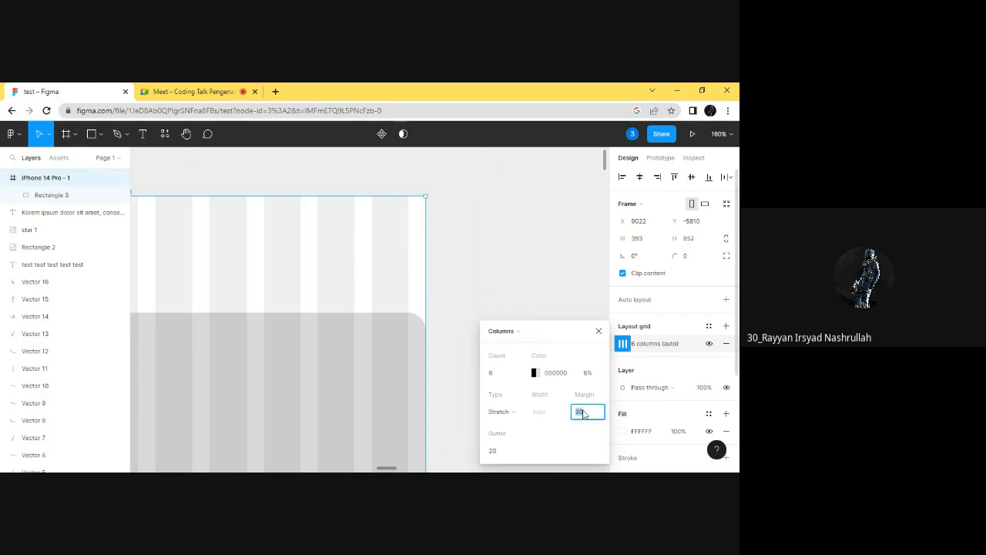
pyautogui.write('10')
pyautogui.press('Return')
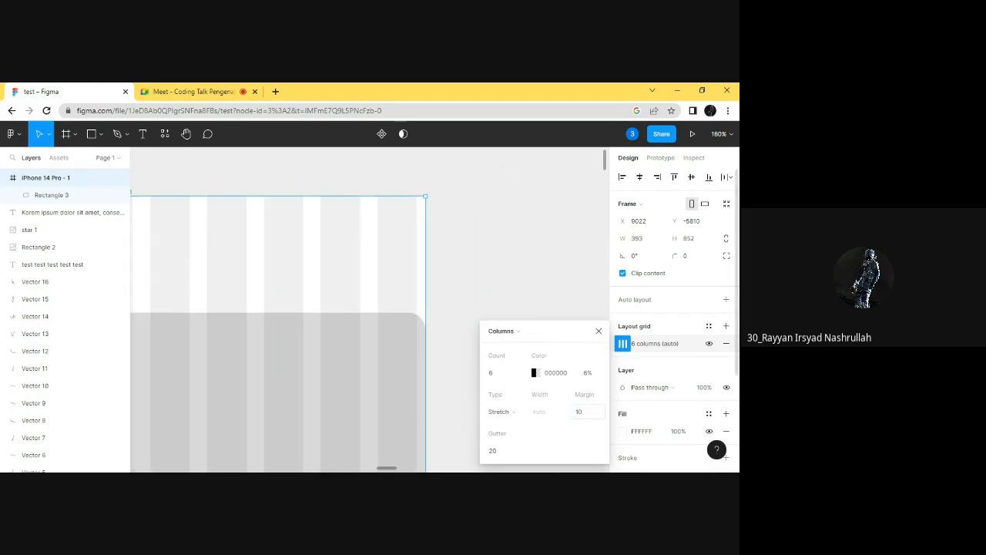
# - Try a margin of 50 on the frame's column grid and set it back to 10
pyautogui.click(583, 414)
pyautogui.write('50')
pyautogui.press('Return')
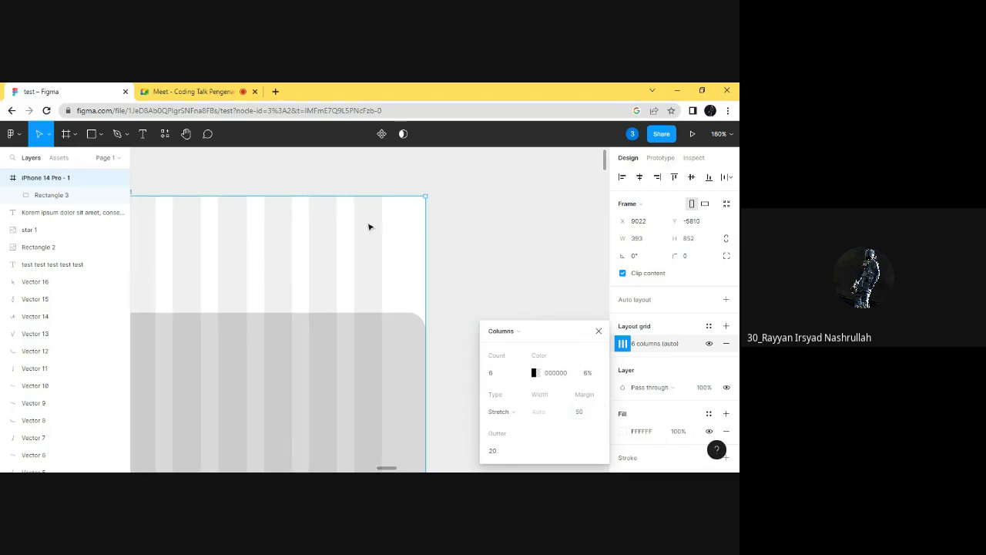
pyautogui.click(590, 414)
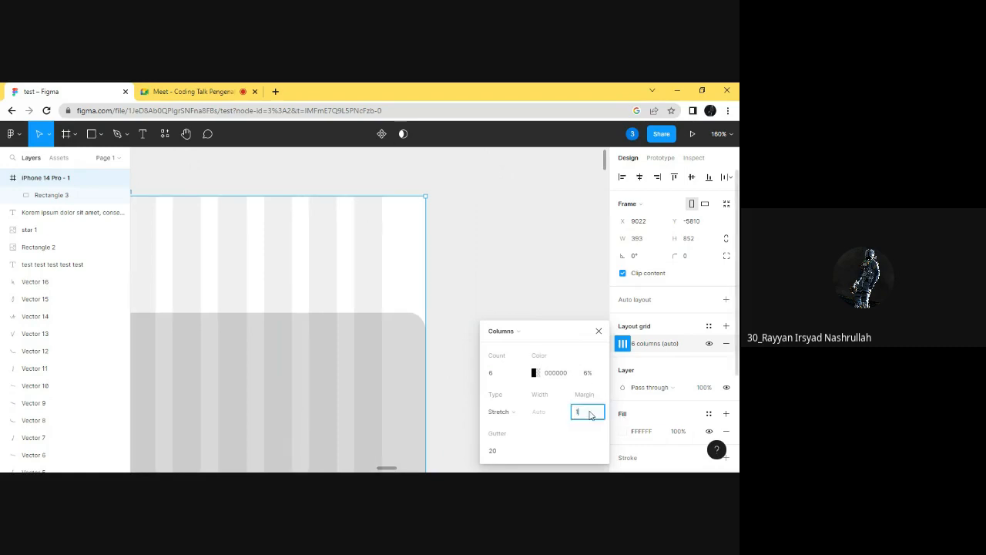
pyautogui.write('10')
pyautogui.press('Return')
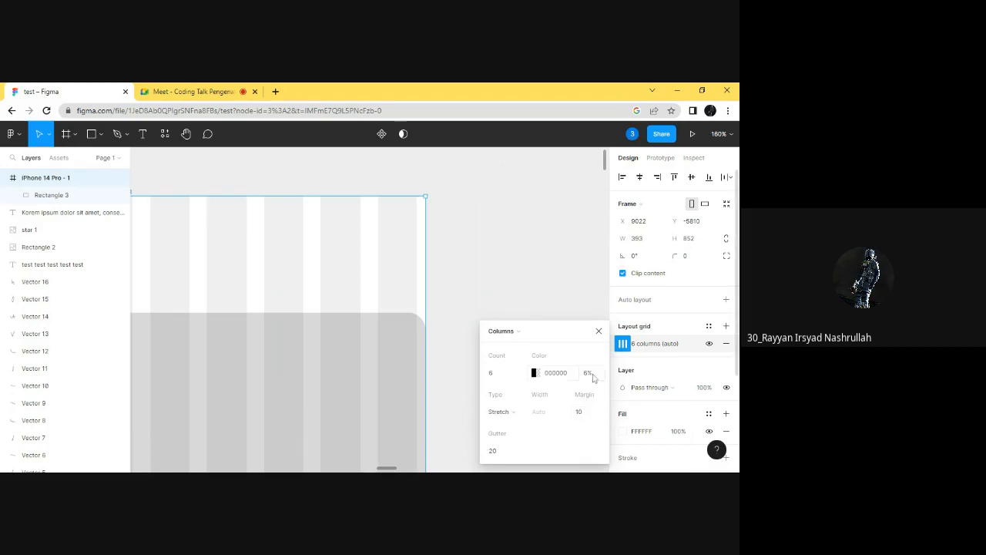
# - Try gutter values of 10 and 50 on the column grid, keeping 50, and close its settings
pyautogui.click(500, 455)
pyautogui.press('Return')
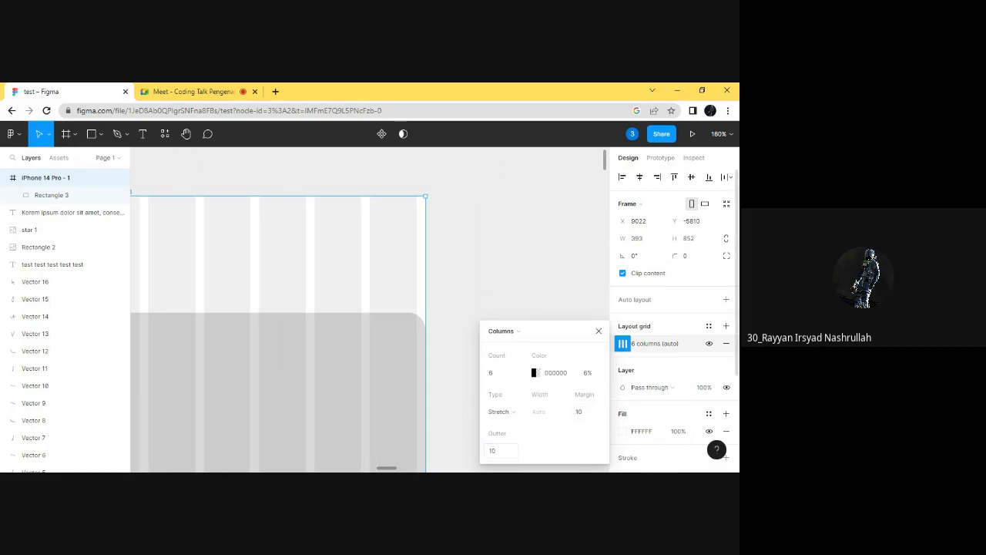
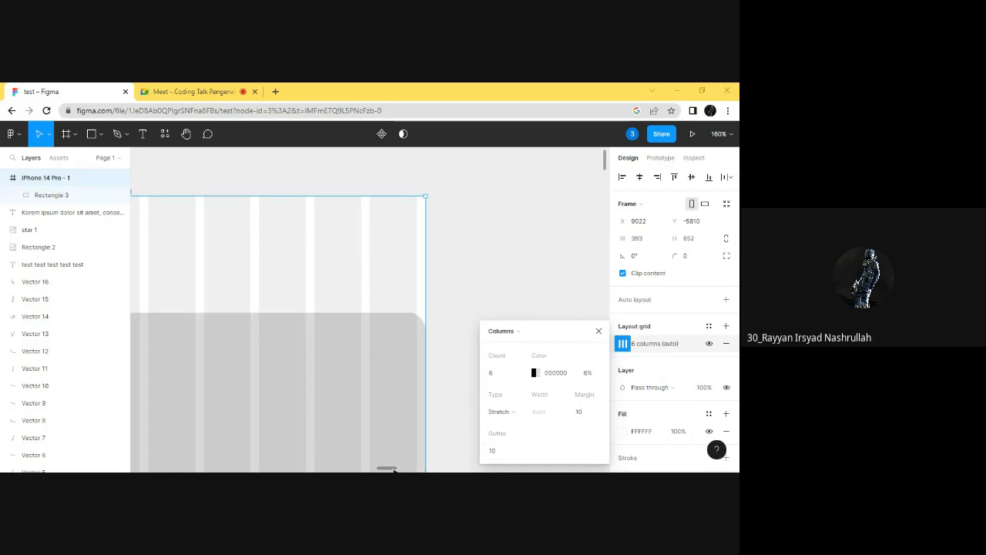
pyautogui.hscroll(-2, 339, 308)
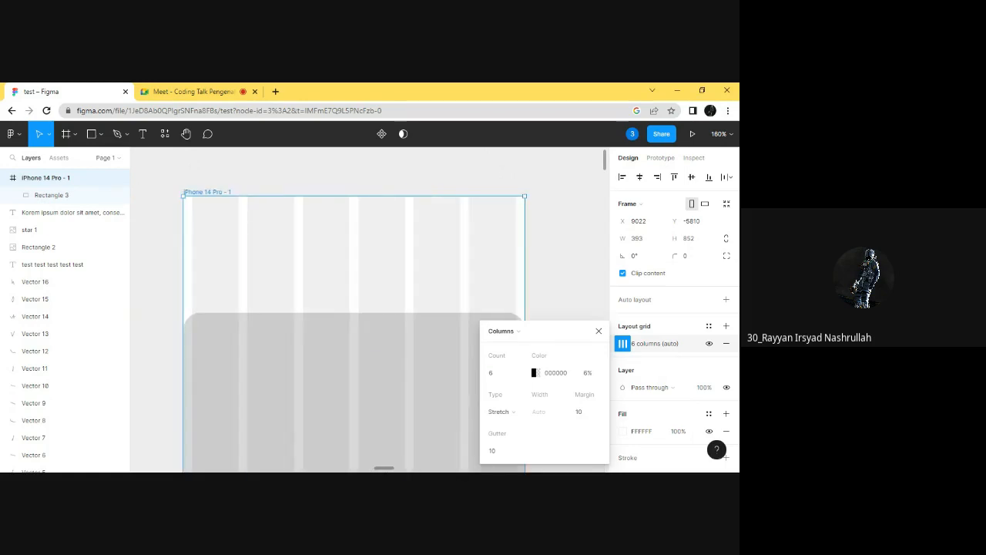
pyautogui.click(511, 452)
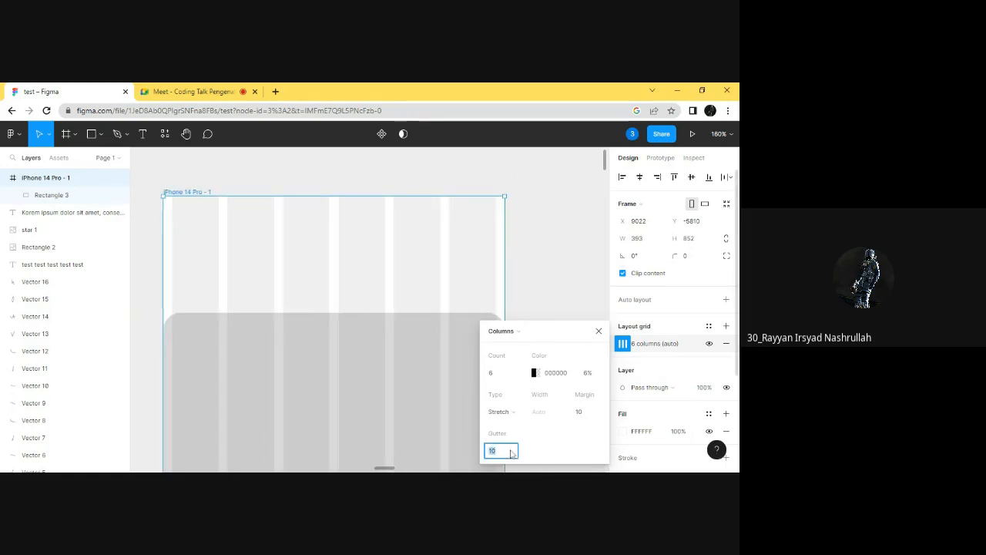
pyautogui.write('50')
pyautogui.press('Return')
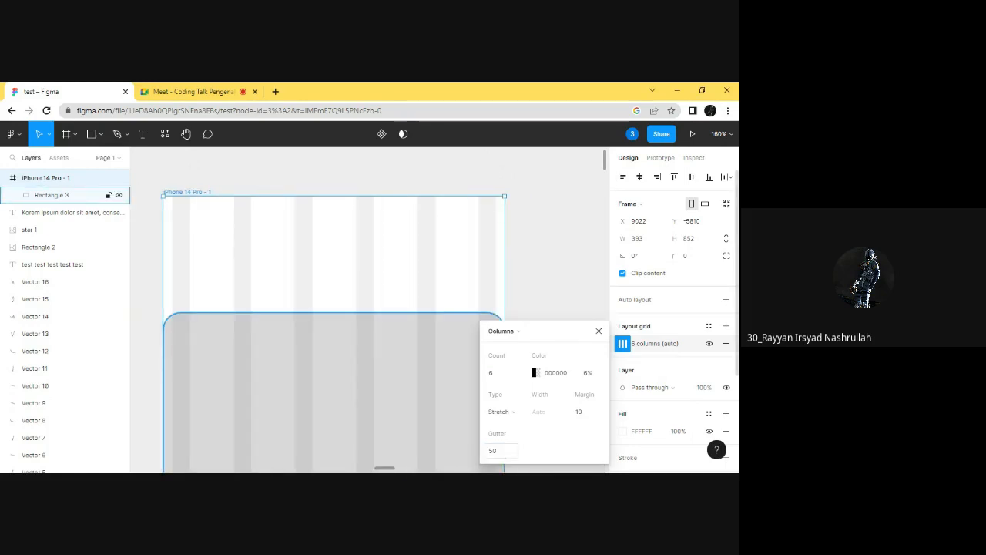
pyautogui.click(598, 333)
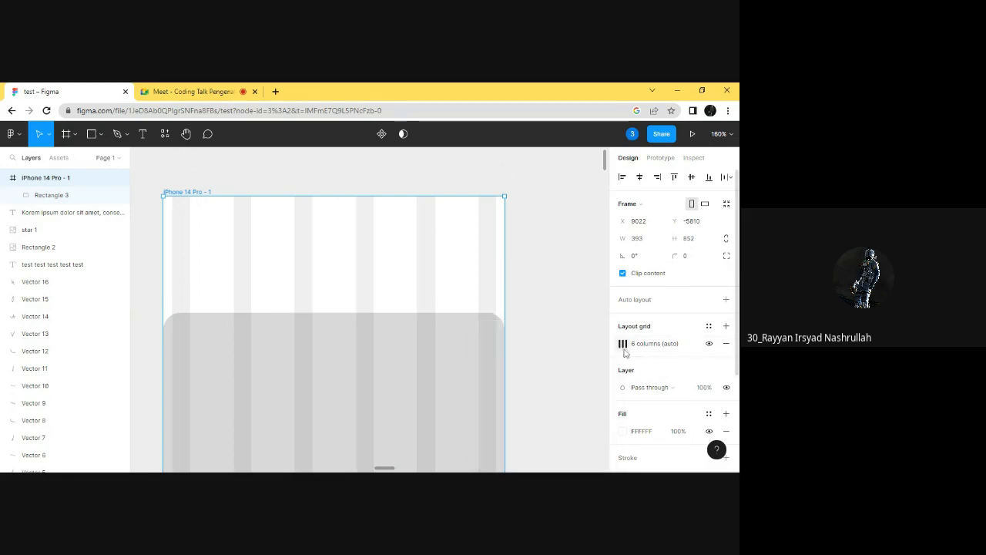
# - Add a second layout grid to the iPhone 14 Pro - 1 frame and change its type to Rows
pyautogui.click(726, 326)
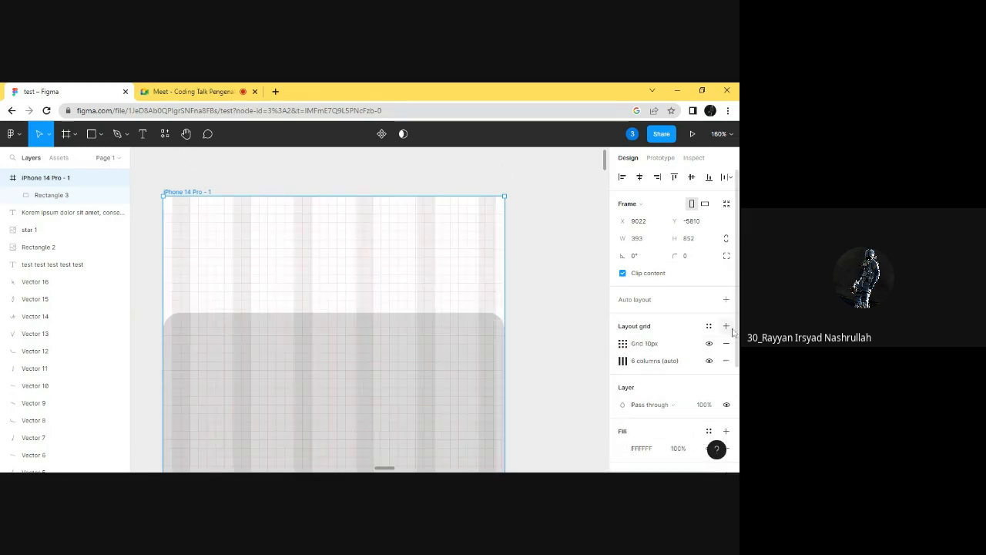
pyautogui.click(622, 343)
pyautogui.click(502, 345)
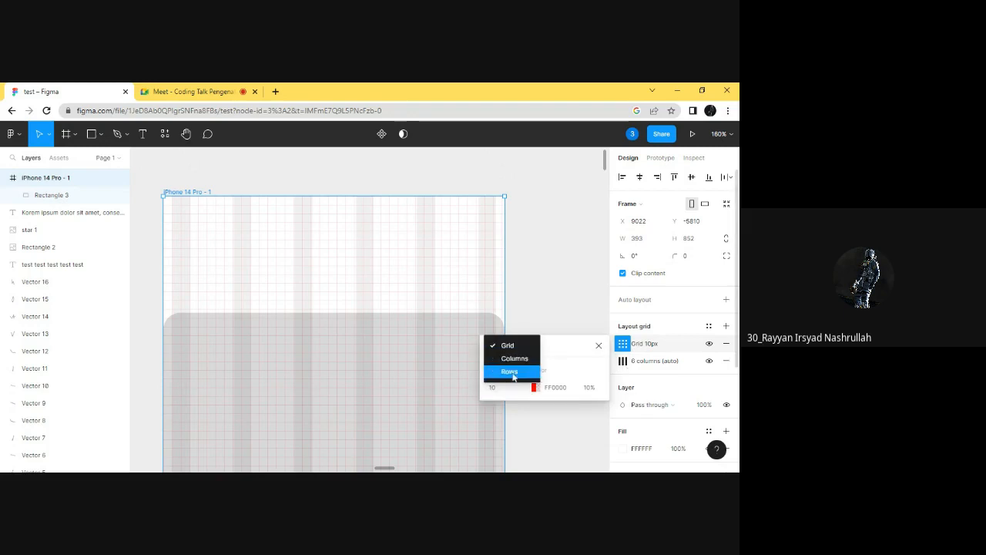
pyautogui.click(512, 373)
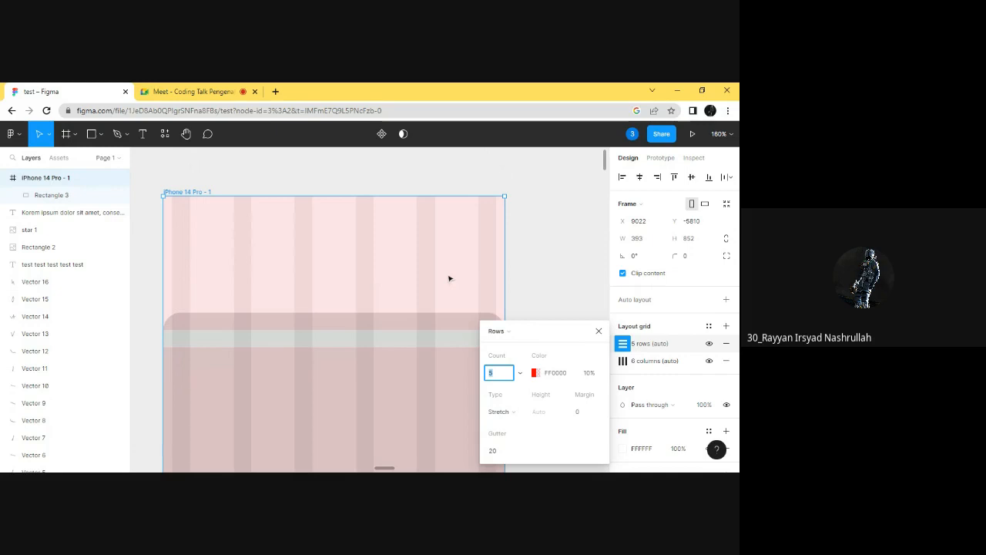
pyautogui.scroll(-1, 529, 268)
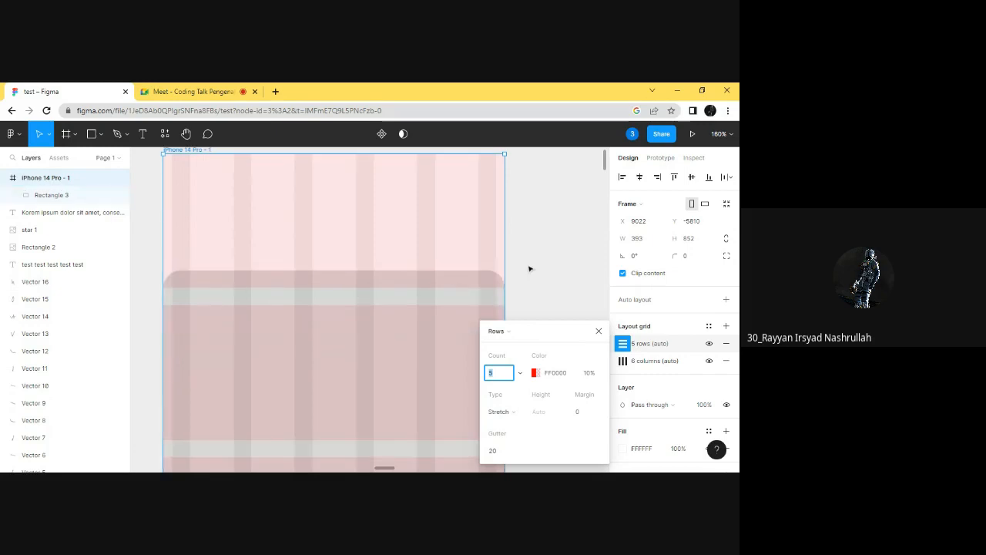
pyautogui.click(555, 268)
pyautogui.click(106, 195)
pyautogui.click(311, 230)
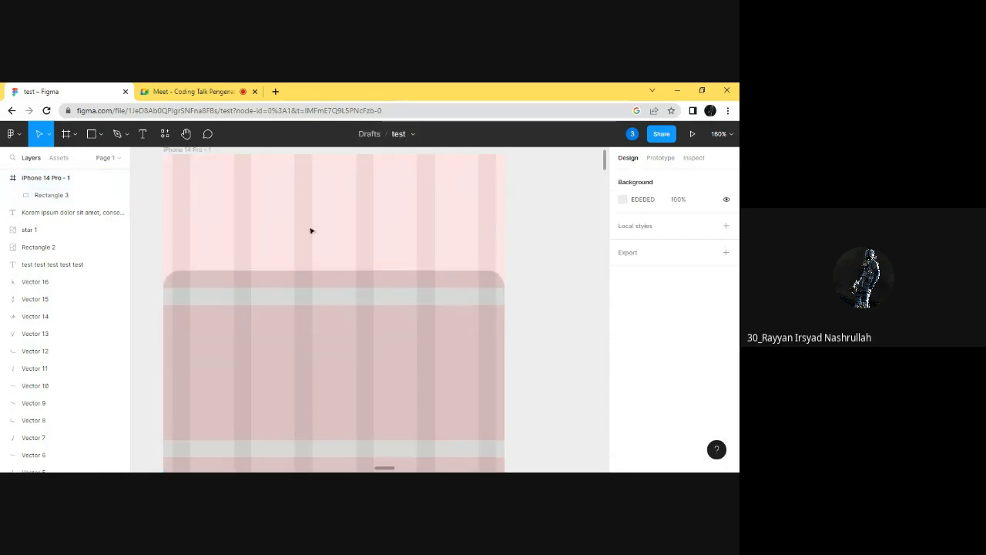
pyautogui.scroll(1, 345, 286)
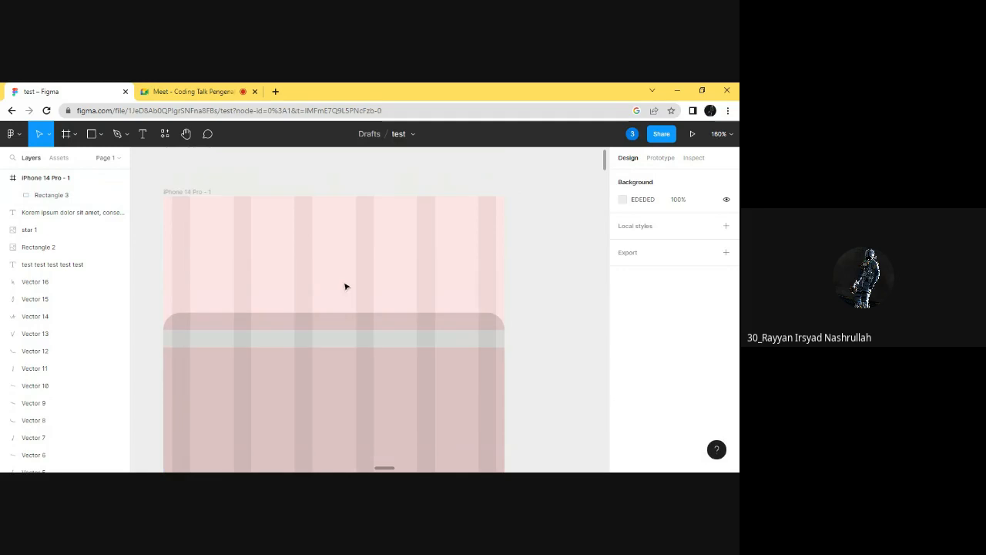
# - Set the frame's column grid to 10 columns and its color to 010101 at 42% opacity
pyautogui.click(198, 192)
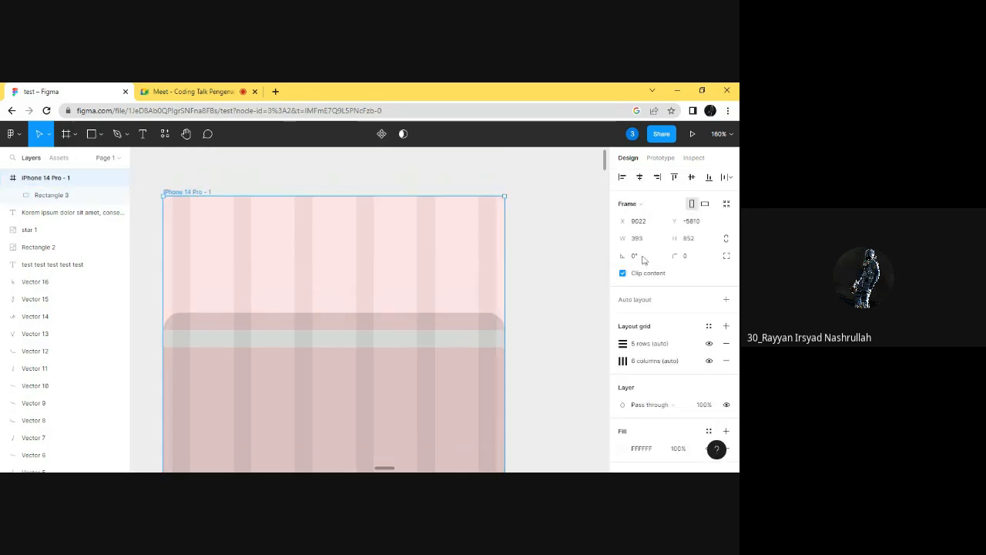
pyautogui.click(623, 362)
pyautogui.click(520, 374)
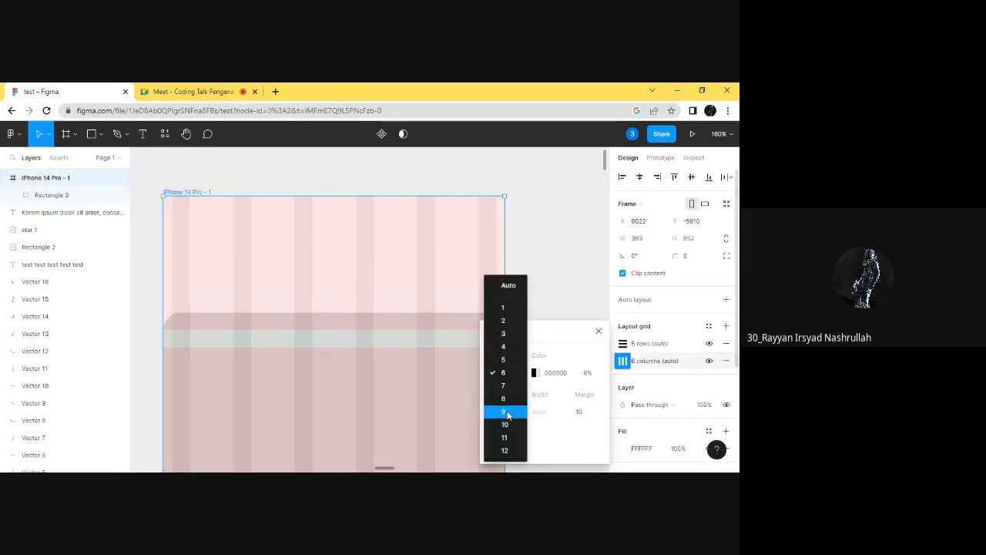
pyautogui.click(509, 413)
pyautogui.click(536, 373)
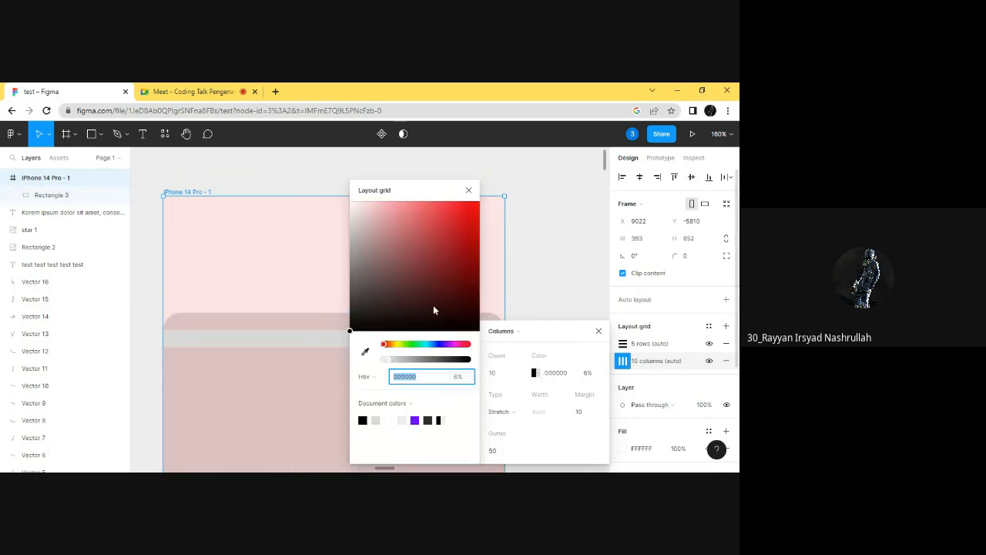
pyautogui.click(422, 261)
pyautogui.moveTo(398, 365); pyautogui.dragTo(420, 361)
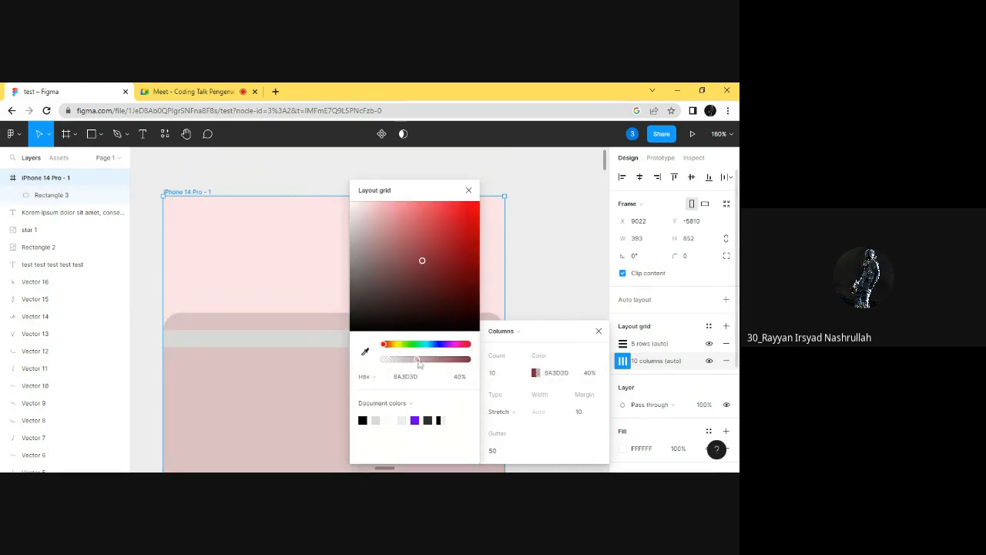
pyautogui.moveTo(400, 274); pyautogui.dragTo(324, 336)
pyautogui.click(467, 191)
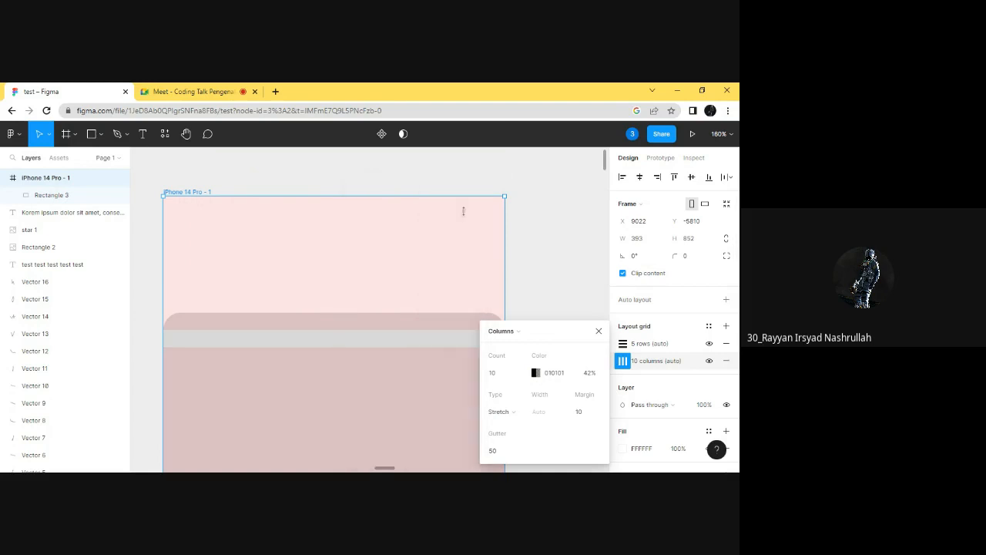
# - Set the column grid to 5 columns with a gutter of 10
pyautogui.scroll(-3, 377, 294)
pyautogui.scroll(2, 377, 294)
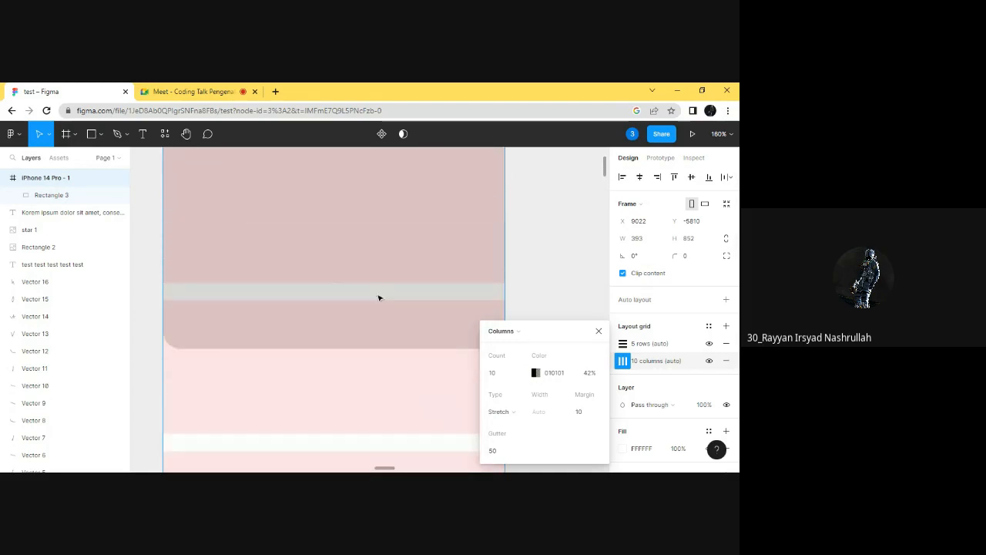
pyautogui.click(627, 345)
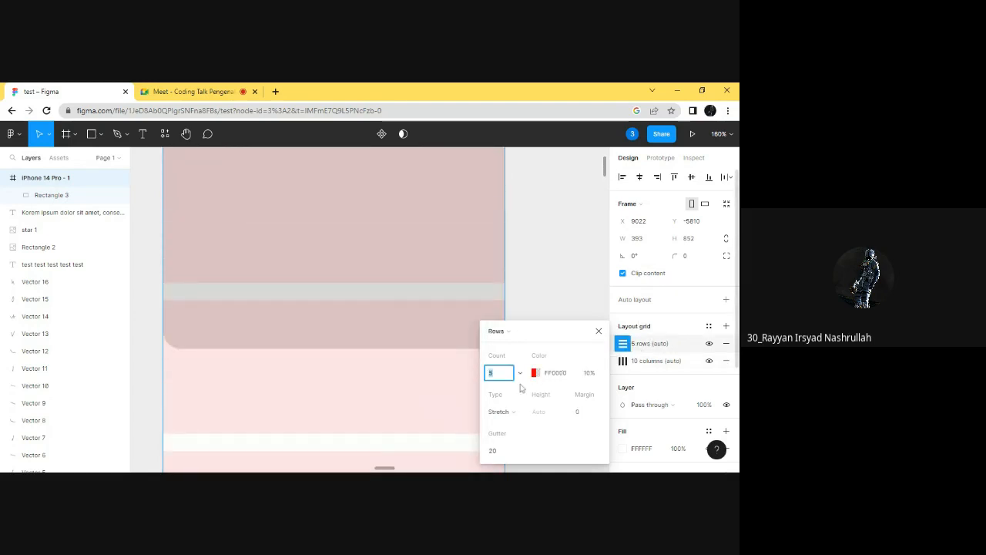
pyautogui.scroll(1, 552, 288)
pyautogui.click(623, 361)
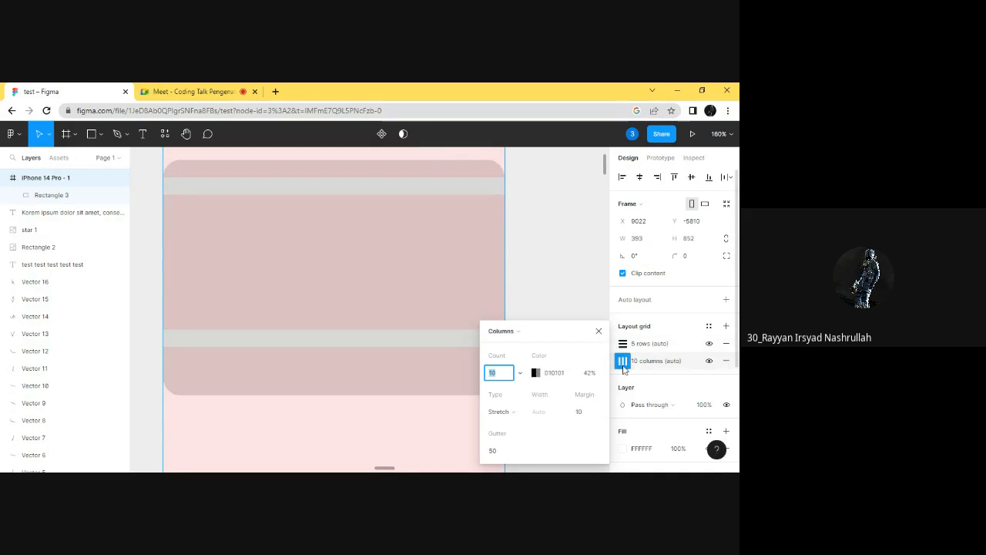
pyautogui.scroll(1, 348, 310)
pyautogui.scroll(-10, 349, 310)
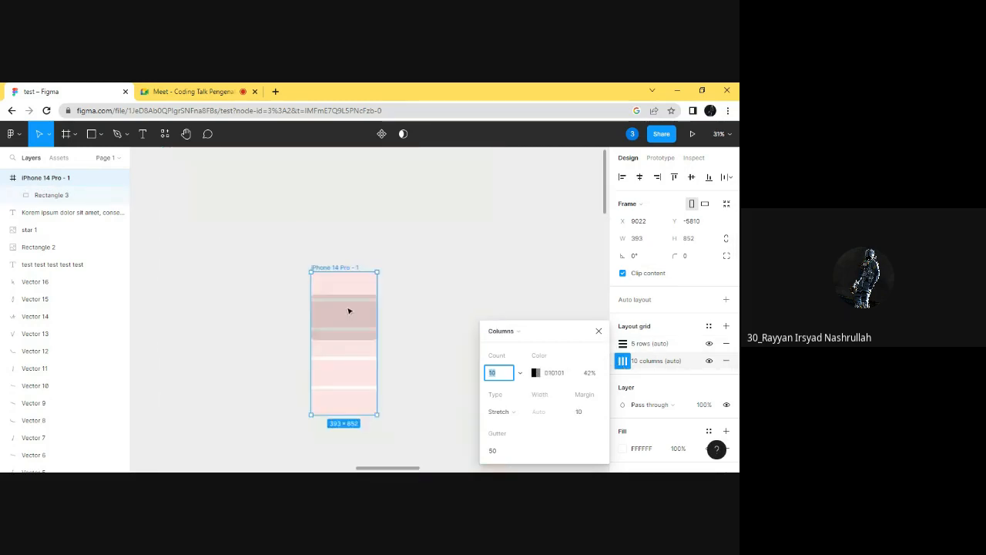
pyautogui.click(520, 372)
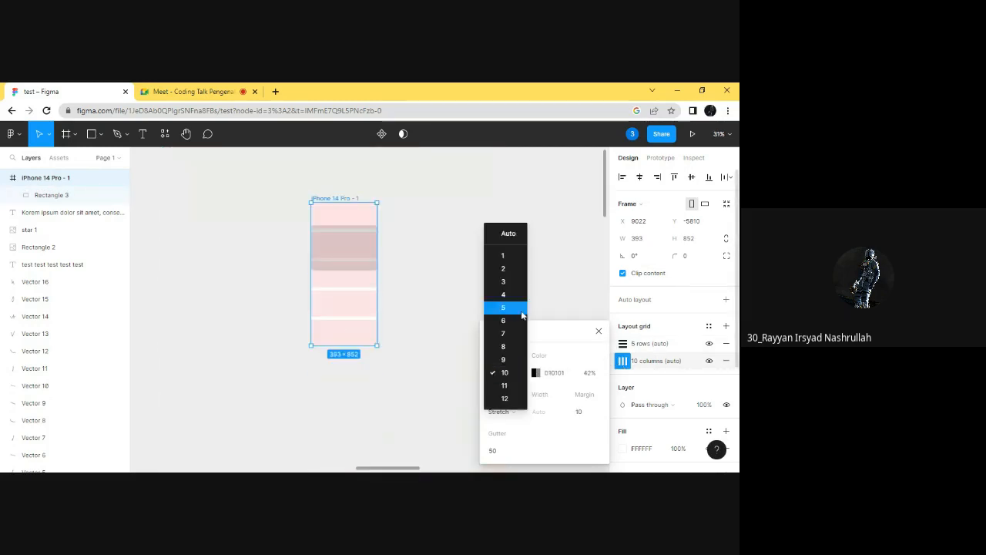
pyautogui.click(522, 313)
pyautogui.hotkey('shift', '2')
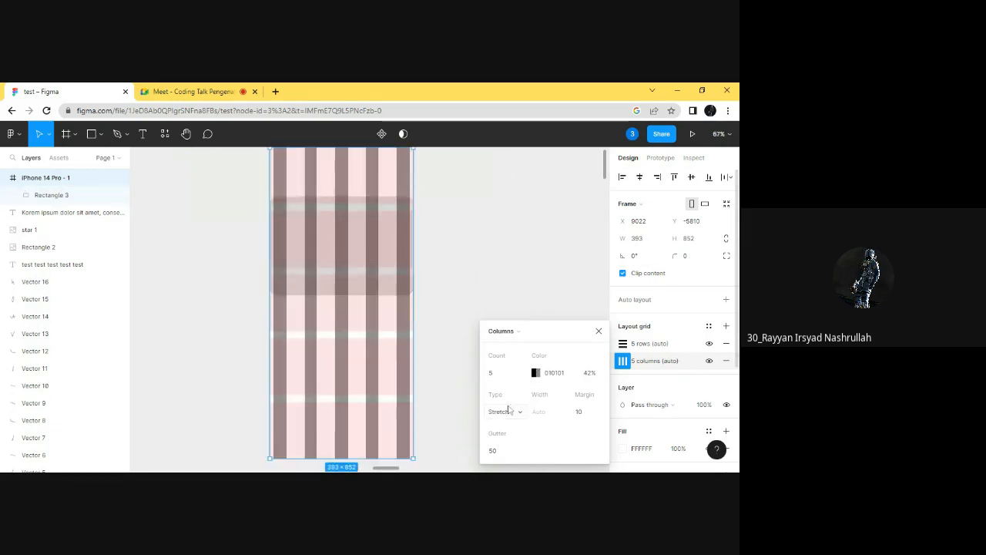
pyautogui.click(512, 452)
pyautogui.write('10')
pyautogui.press('Return')
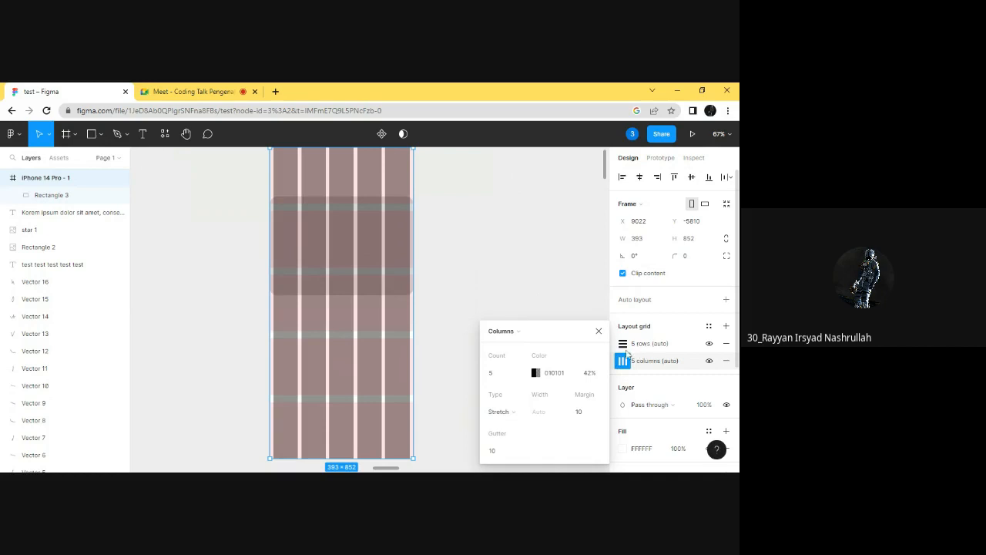
# - Set the row grid's gutter to 40 and its count to 8, and close the grid settings
pyautogui.click(623, 343)
pyautogui.click(509, 452)
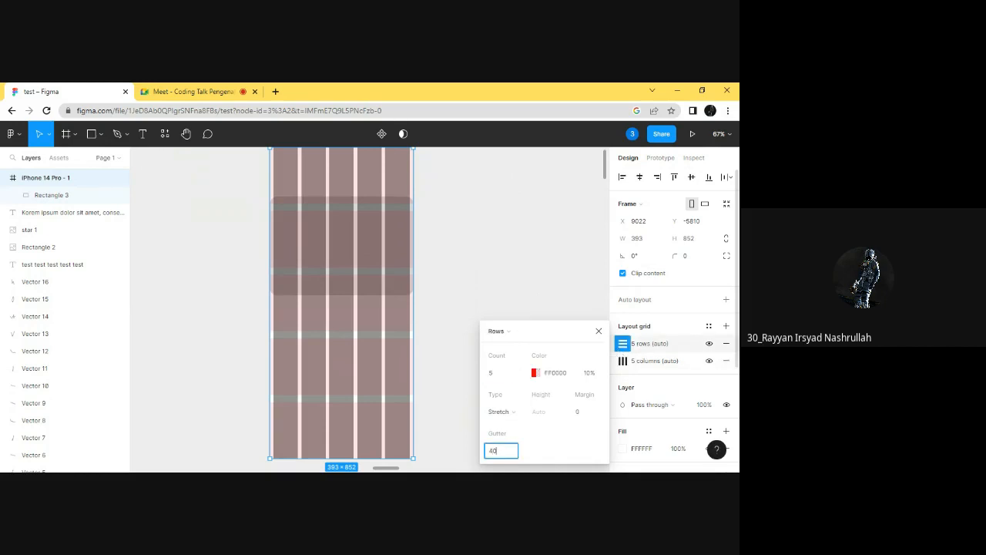
pyautogui.press('Return')
pyautogui.click(520, 373)
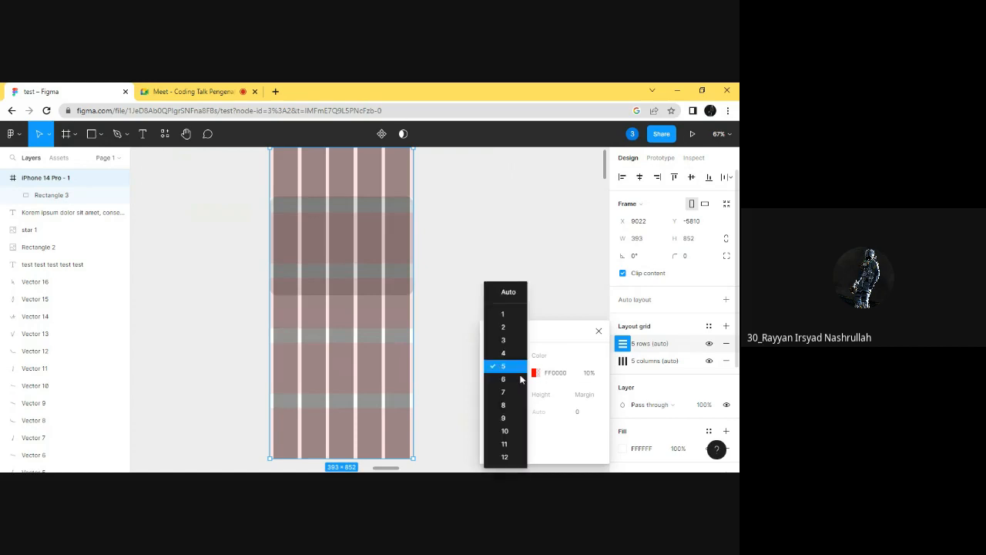
pyautogui.click(516, 407)
pyautogui.scroll(3, 355, 236)
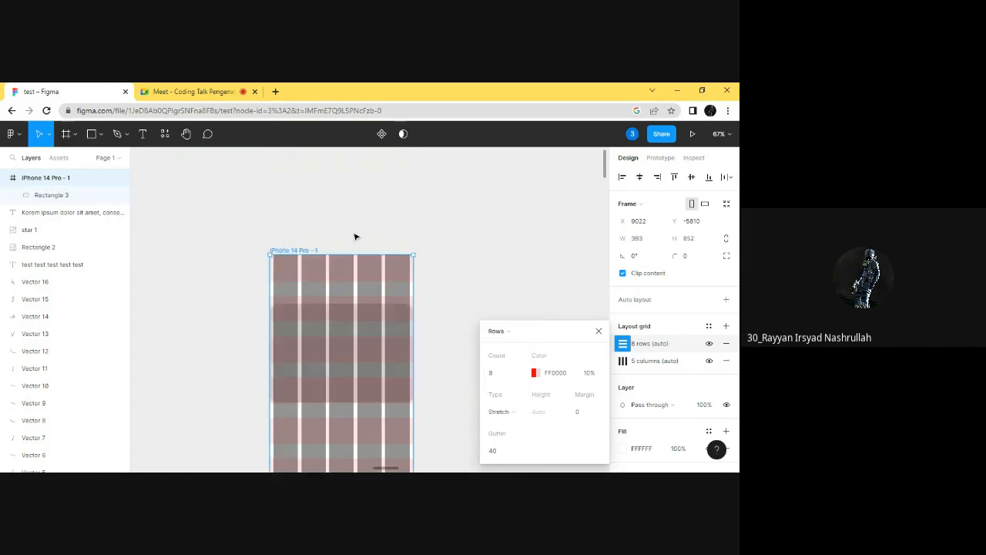
pyautogui.click(599, 330)
# - Look through the frame's design properties and its available grid styles
pyautogui.scroll(-3, 469, 304)
pyautogui.scroll(-3, 643, 418)
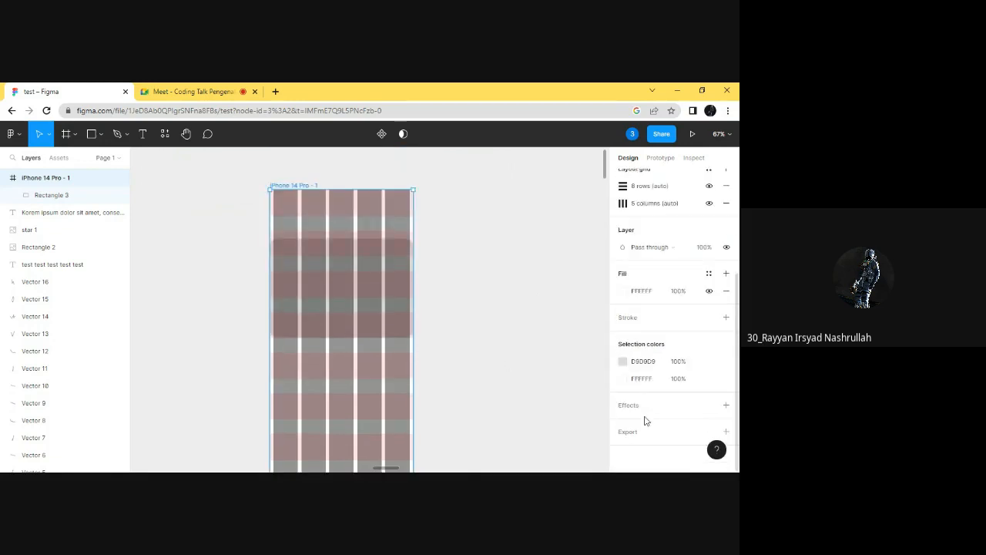
pyautogui.scroll(3, 643, 409)
pyautogui.scroll(3, 587, 352)
pyautogui.scroll(-3, 378, 280)
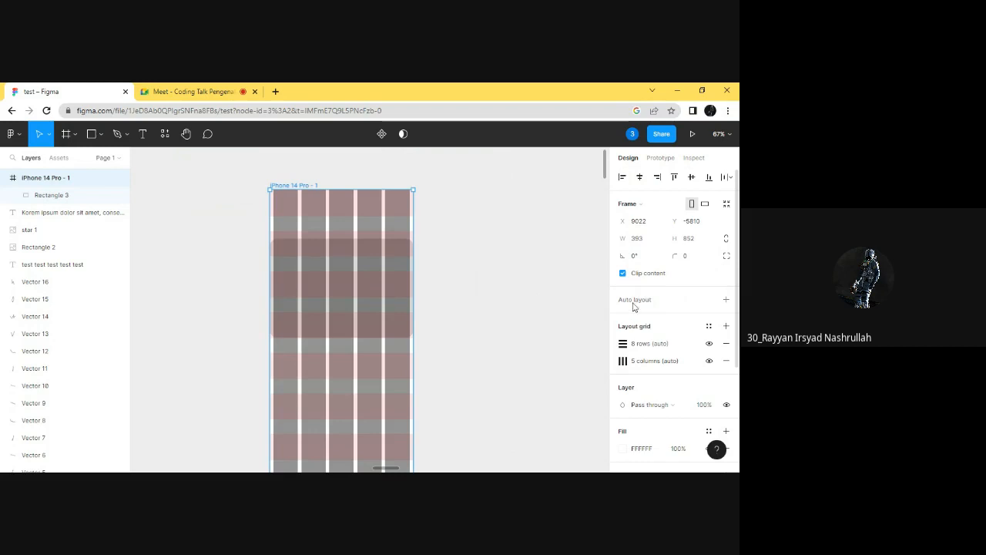
pyautogui.click(709, 327)
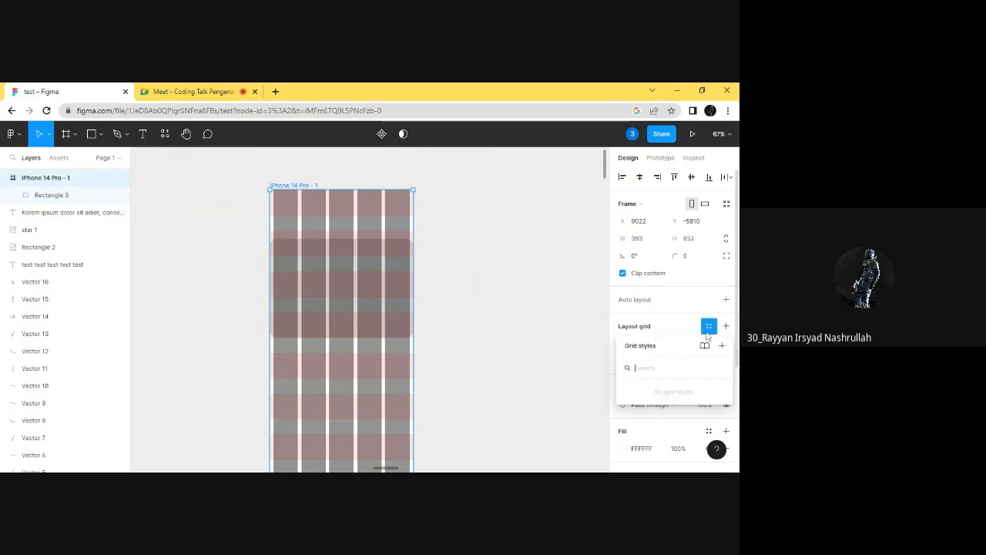
pyautogui.click(708, 329)
# - Hide both the row and column grids of the frame and select the gray rectangle inside it
pyautogui.click(709, 343)
pyautogui.click(709, 360)
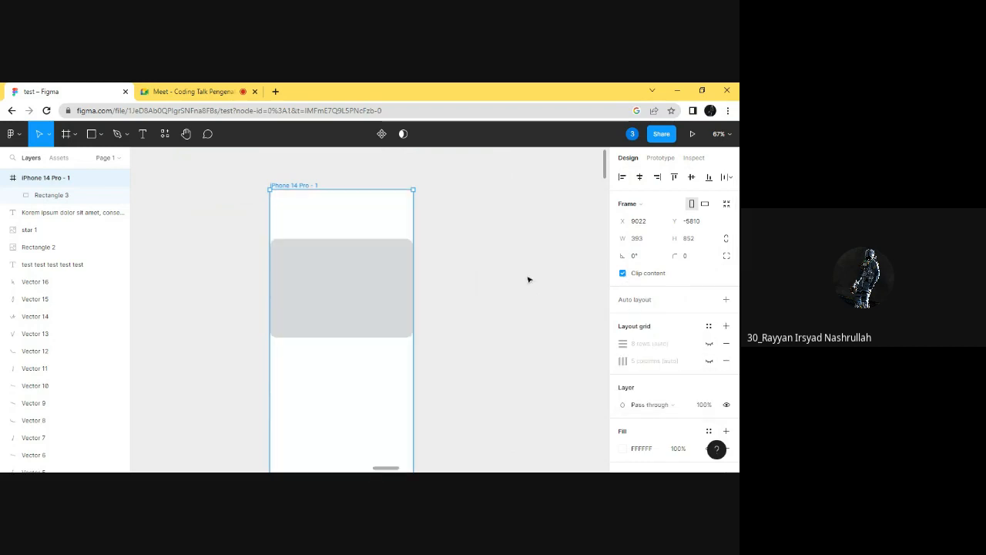
pyautogui.click(394, 278)
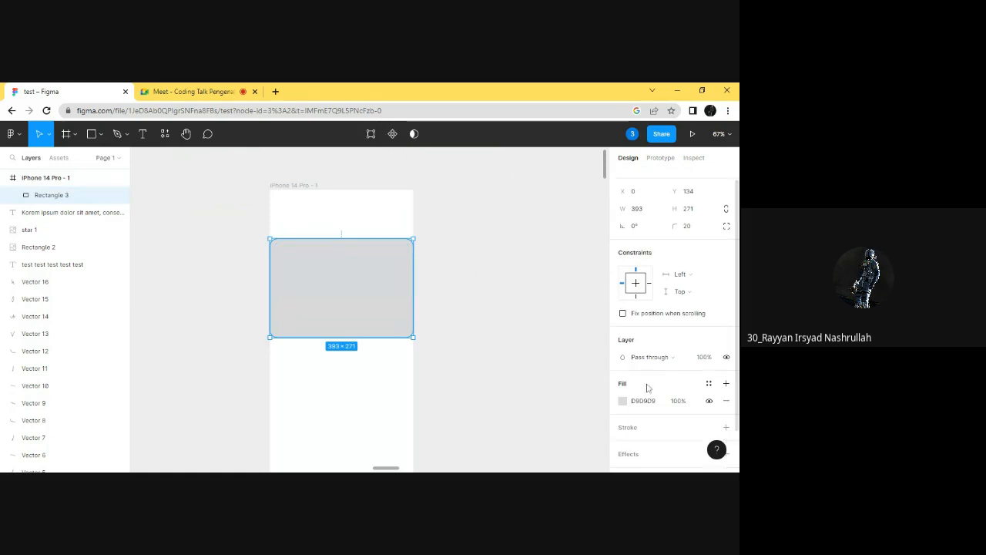
# - Add the search and portfolio icon images to the canvas and place the portfolio icon beside the phone frame, opposite the search icon
pyautogui.scroll(2, 655, 382)
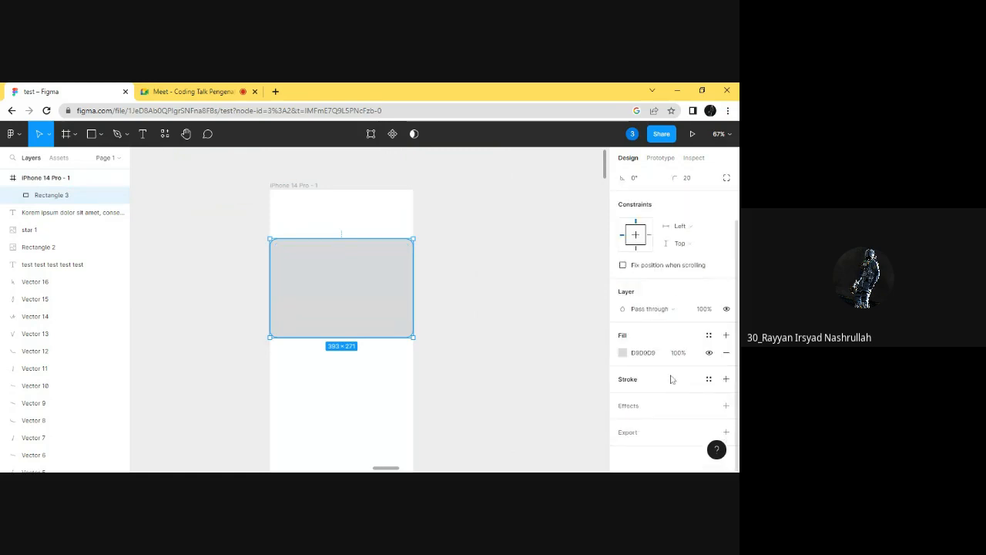
pyautogui.click(538, 307)
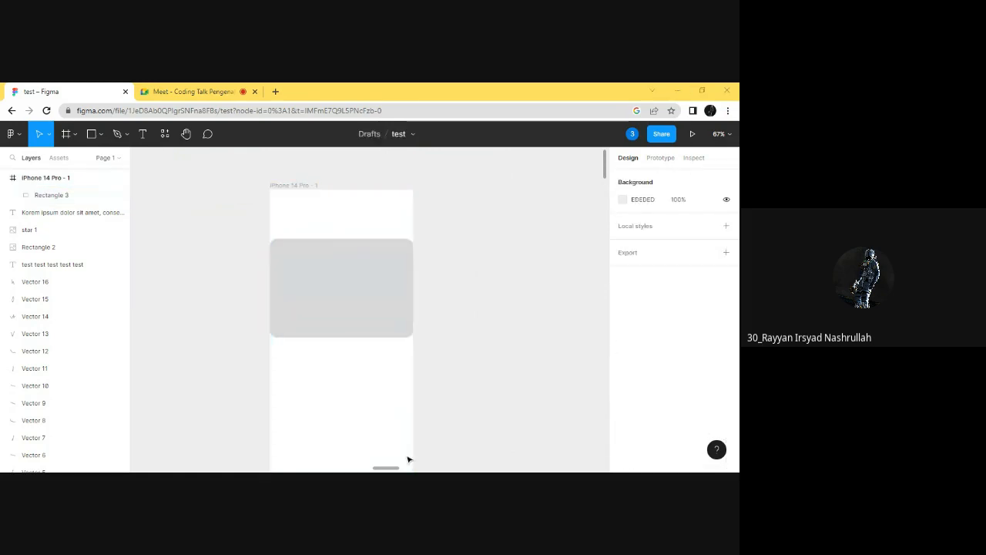
pyautogui.moveTo(408, 459); pyautogui.dragTo(208, 266)
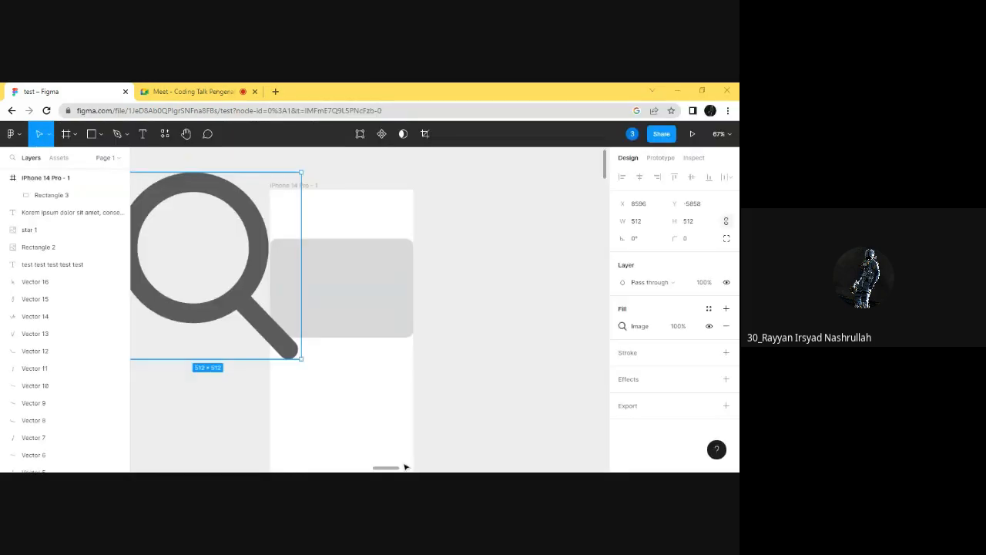
pyautogui.moveTo(406, 467); pyautogui.dragTo(232, 412)
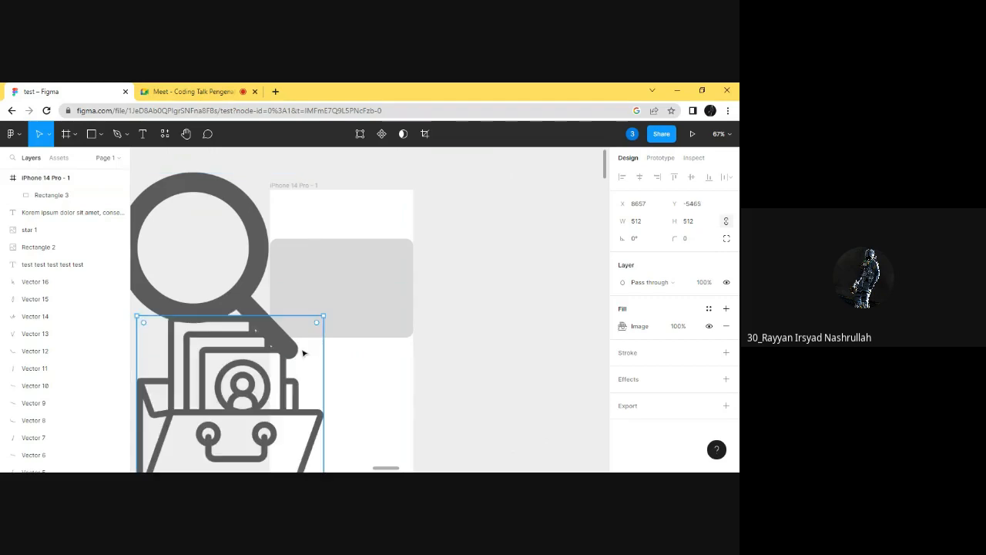
pyautogui.moveTo(299, 353); pyautogui.dragTo(512, 248)
# - Change the fill of the gray rounded rectangle in the phone frame to white, FFFFFF
pyautogui.click(324, 280)
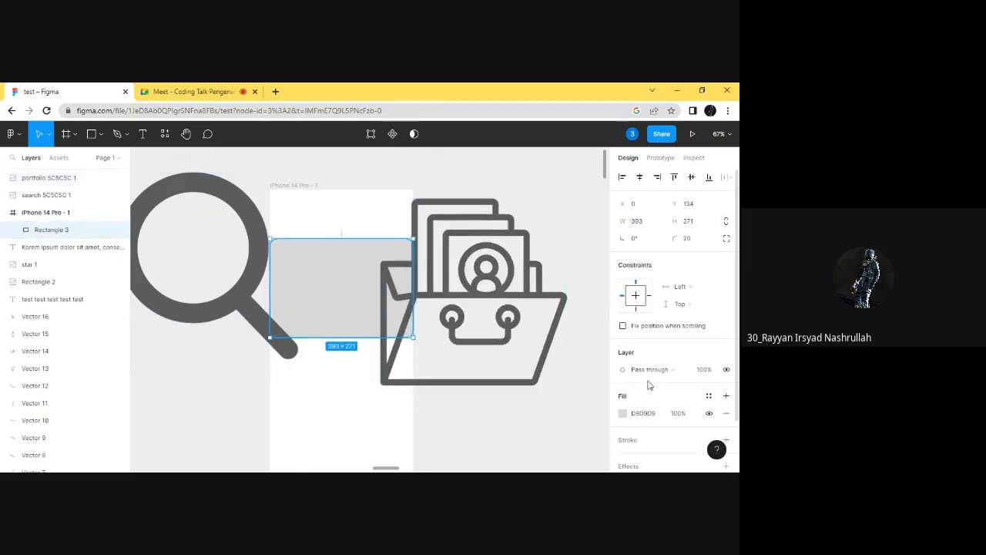
pyautogui.scroll(-1, 655, 347)
pyautogui.click(623, 359)
pyautogui.moveTo(499, 227); pyautogui.dragTo(465, 193)
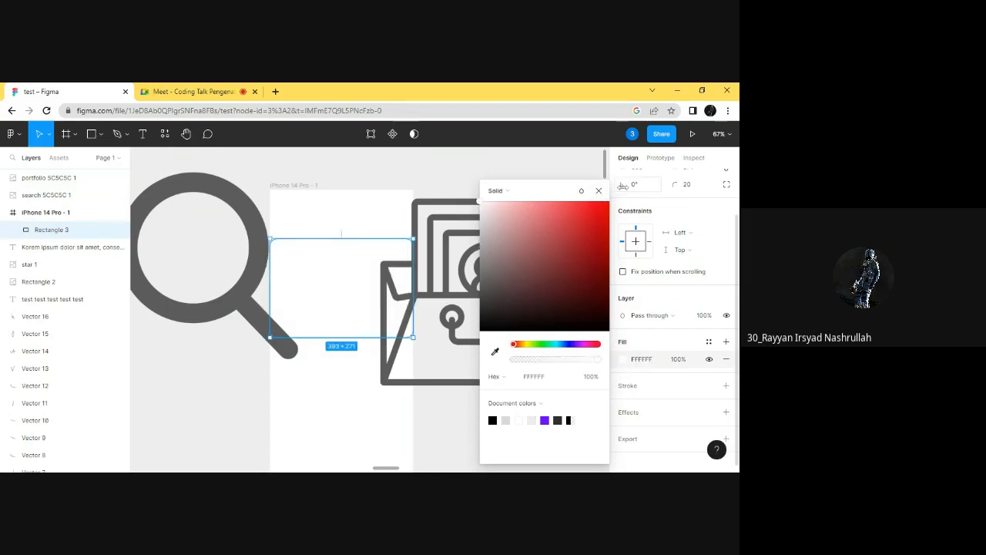
# - Fill the iPhone 14 Pro frame with a fully saturated blue and close the color picker
pyautogui.click(282, 167)
pyautogui.click(286, 190)
pyautogui.click(306, 186)
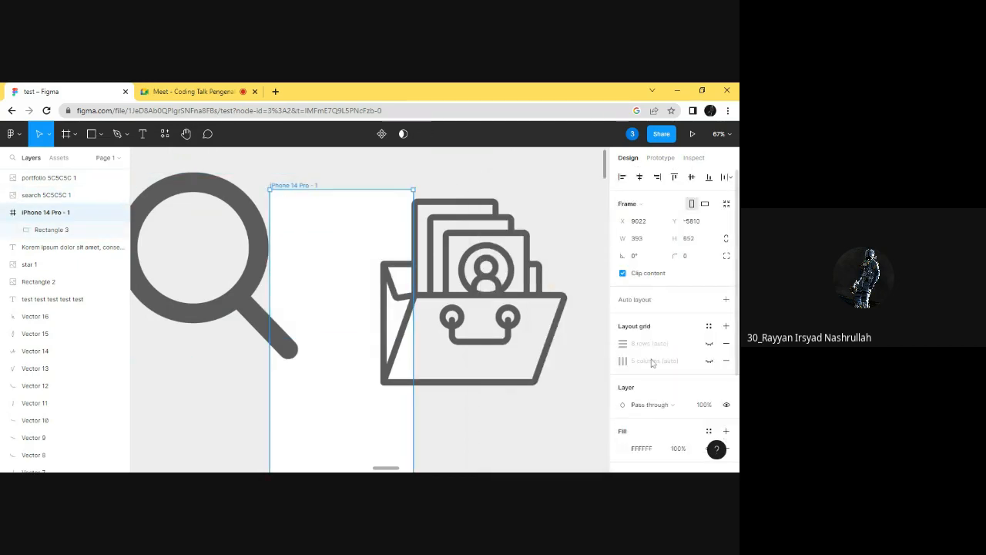
pyautogui.scroll(-3, 638, 385)
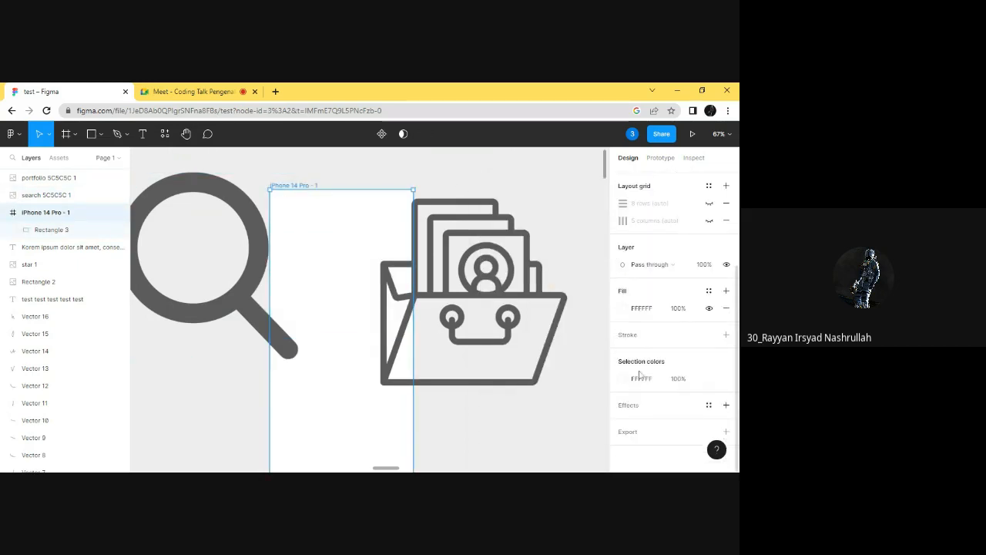
pyautogui.click(624, 308)
pyautogui.click(569, 345)
pyautogui.moveTo(571, 346); pyautogui.dragTo(575, 344)
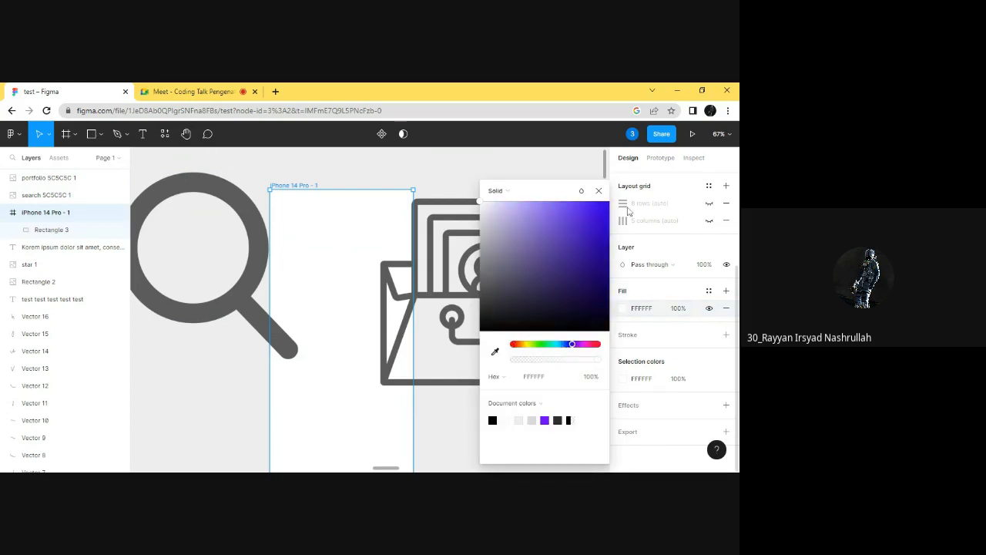
pyautogui.click(607, 202)
pyautogui.click(599, 191)
pyautogui.click(435, 207)
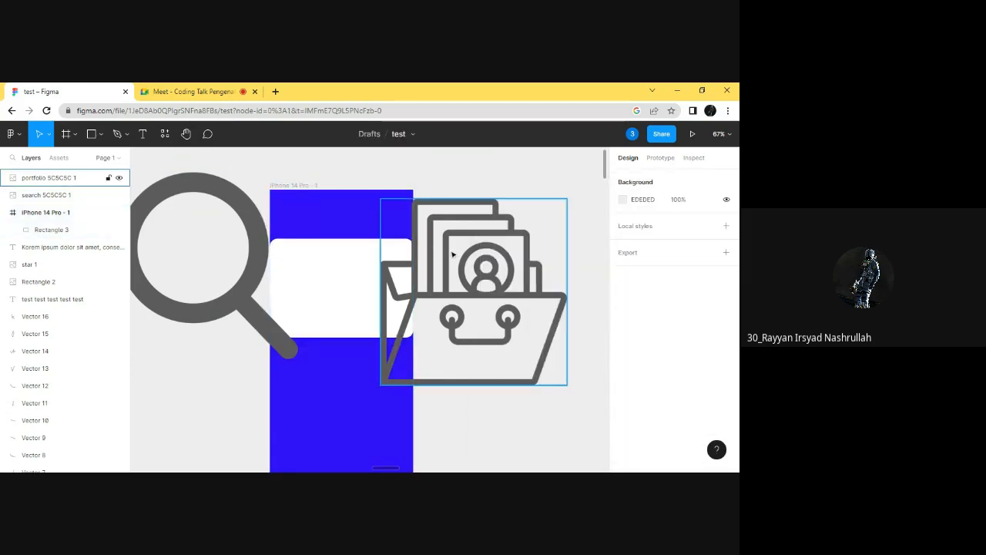
# - Resize the portfolio icon to a width of 50 and place it near the right end of the white rectangle
pyautogui.click(655, 222)
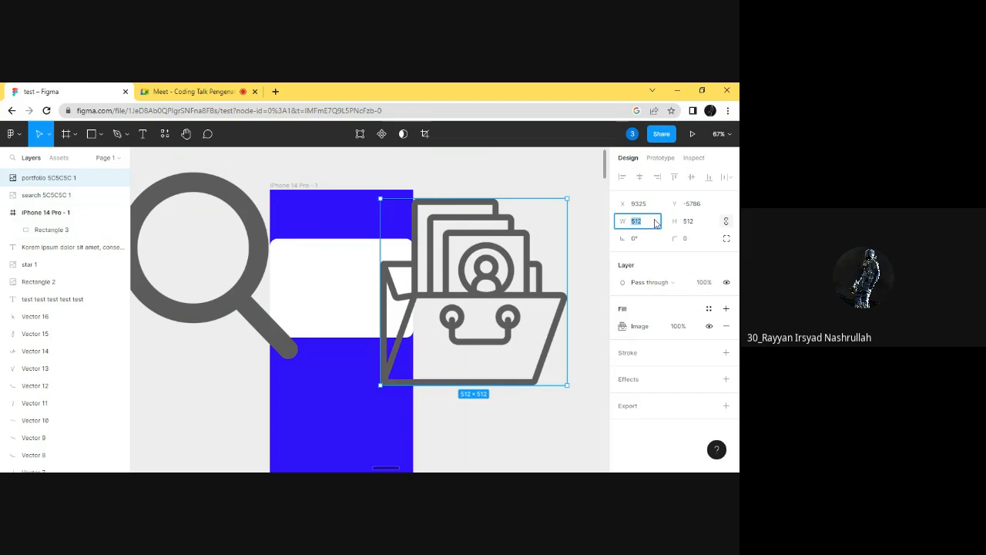
pyautogui.write('50')
pyautogui.press('Return')
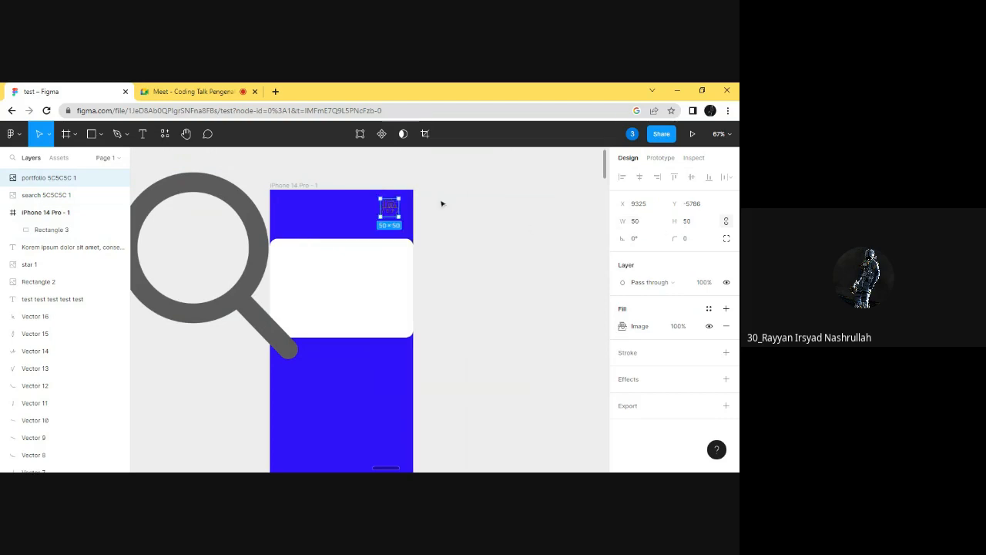
pyautogui.moveTo(398, 207); pyautogui.dragTo(389, 275)
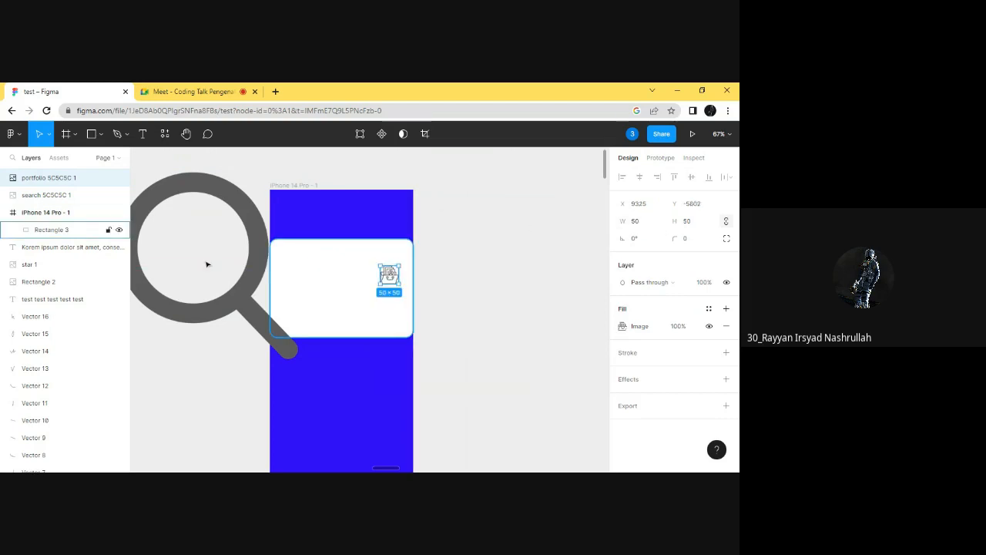
# - Resize the search icon to a width of 50 and place it on the white rectangle beside the portfolio icon
pyautogui.click(207, 264)
pyautogui.click(640, 222)
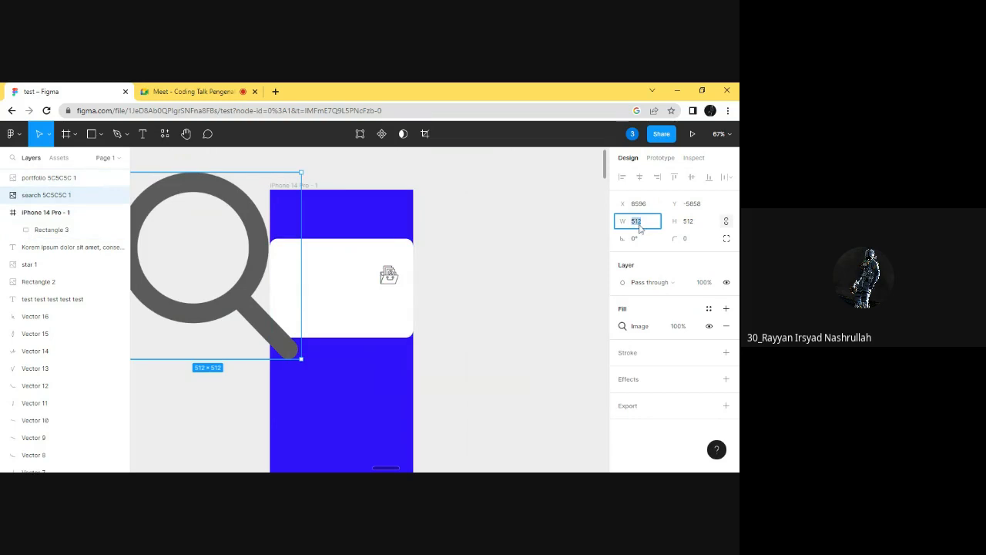
pyautogui.write('50')
pyautogui.press('Return')
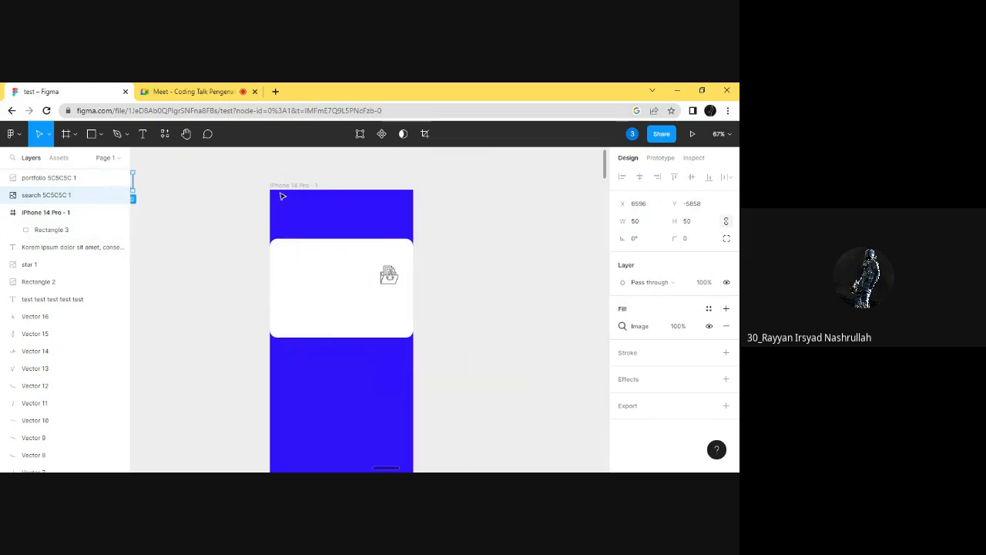
pyautogui.scroll(4, 218, 206)
pyautogui.scroll(-3, 218, 206)
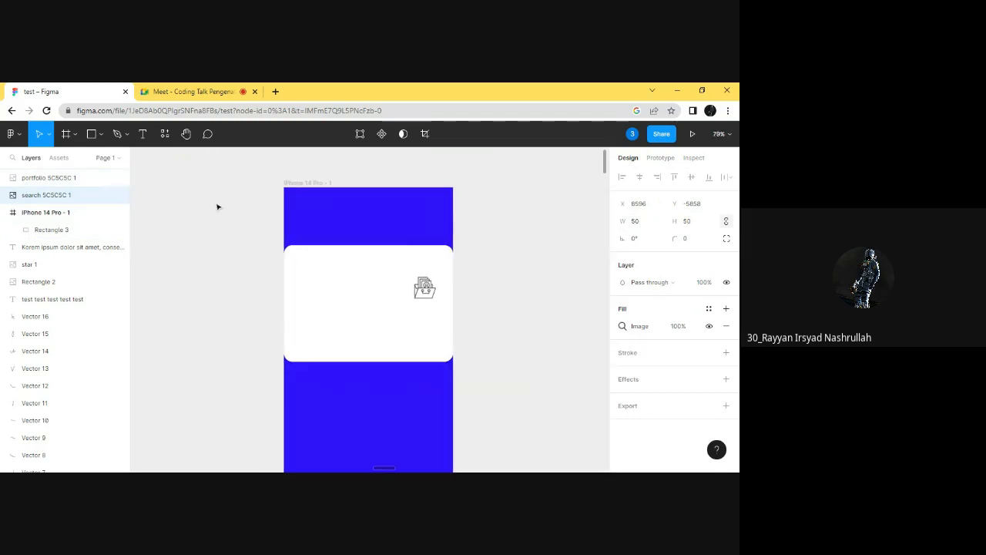
pyautogui.hscroll(-2, 217, 206)
pyautogui.moveTo(216, 181); pyautogui.dragTo(457, 298)
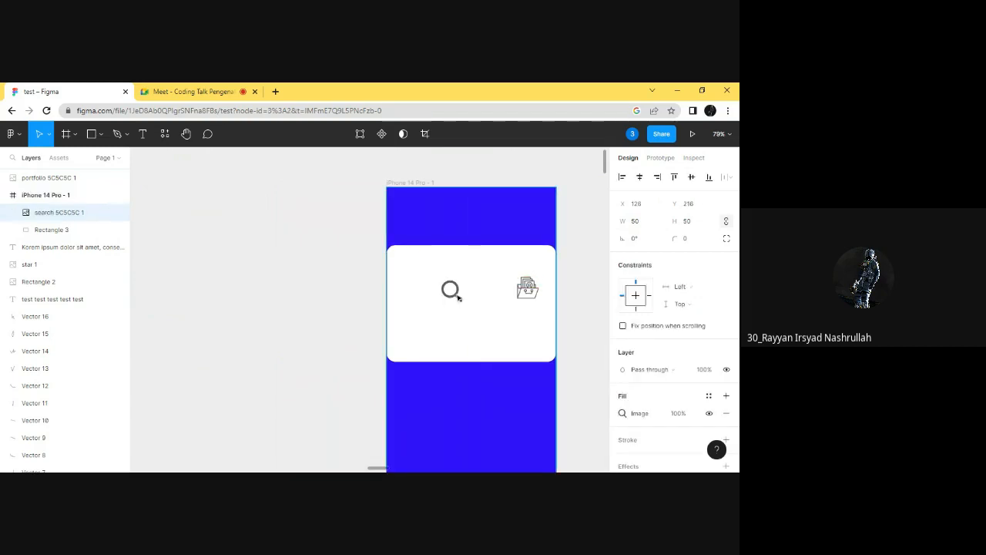
pyautogui.click(430, 398)
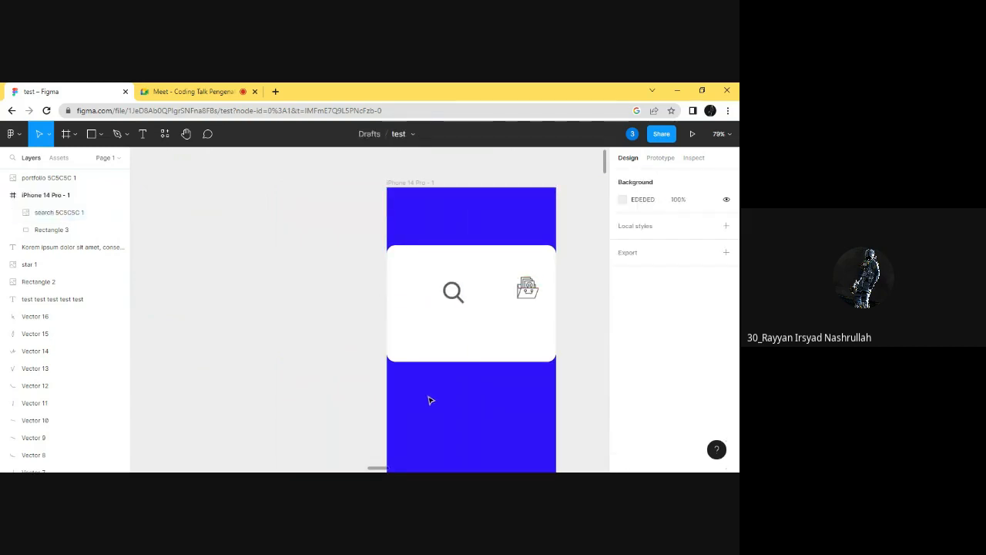
# - Present the phone frame as a prototype and compare its icons with the portfolio icon's place in the layer list
pyautogui.moveTo(369, 470); pyautogui.dragTo(390, 469)
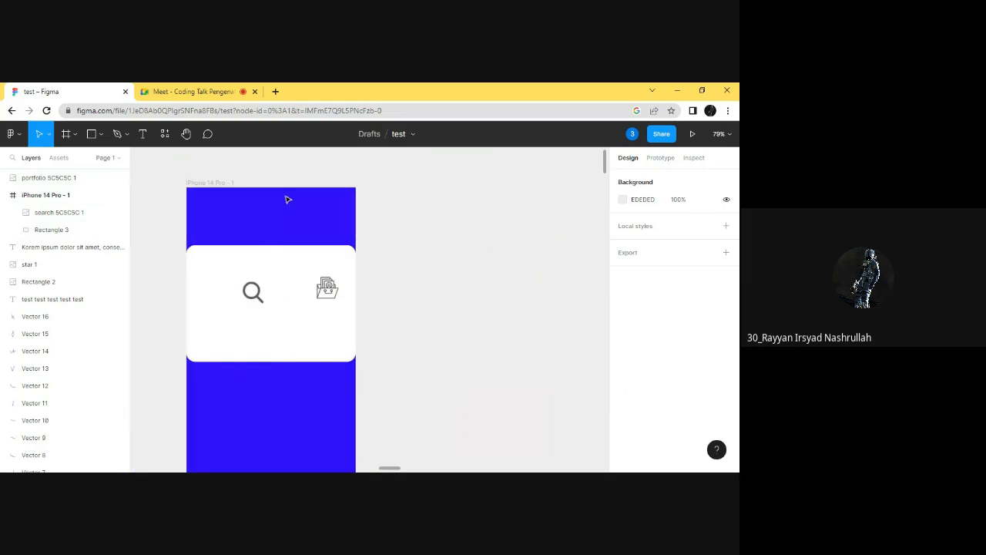
pyautogui.click(692, 136)
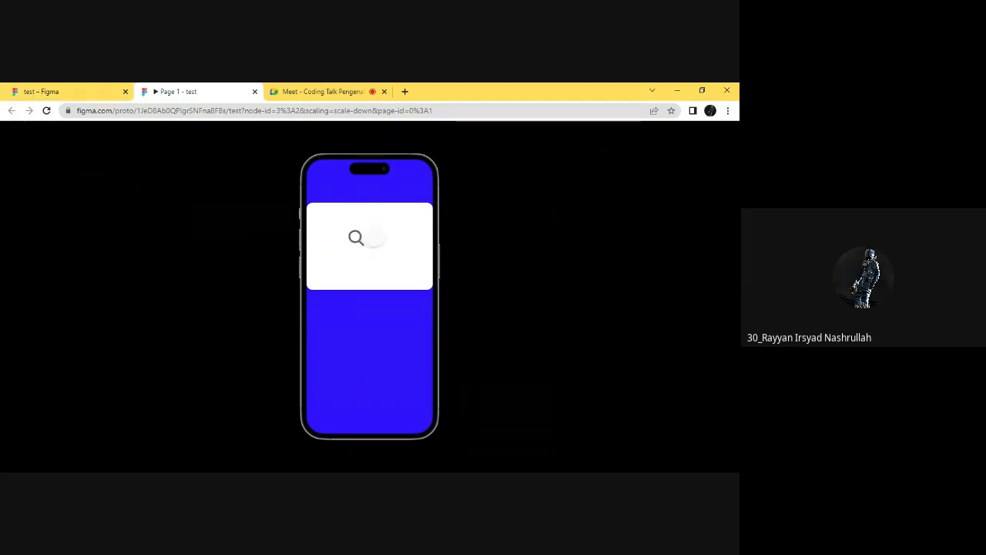
pyautogui.click(67, 92)
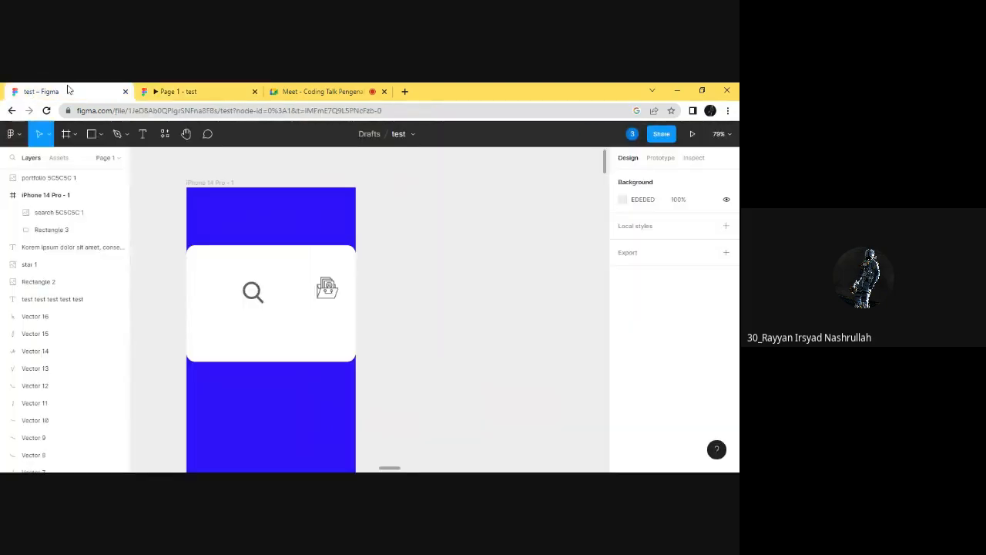
pyautogui.click(326, 288)
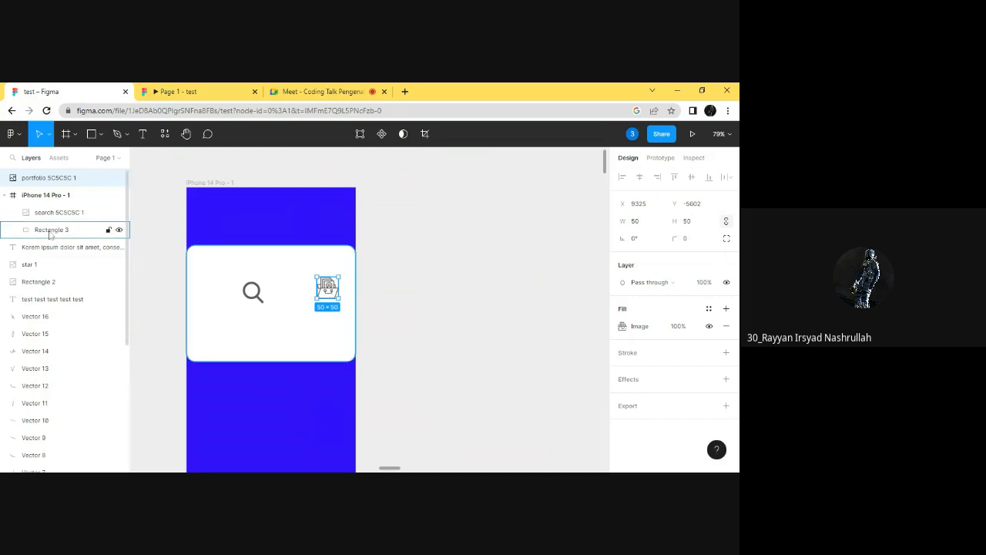
pyautogui.click(249, 88)
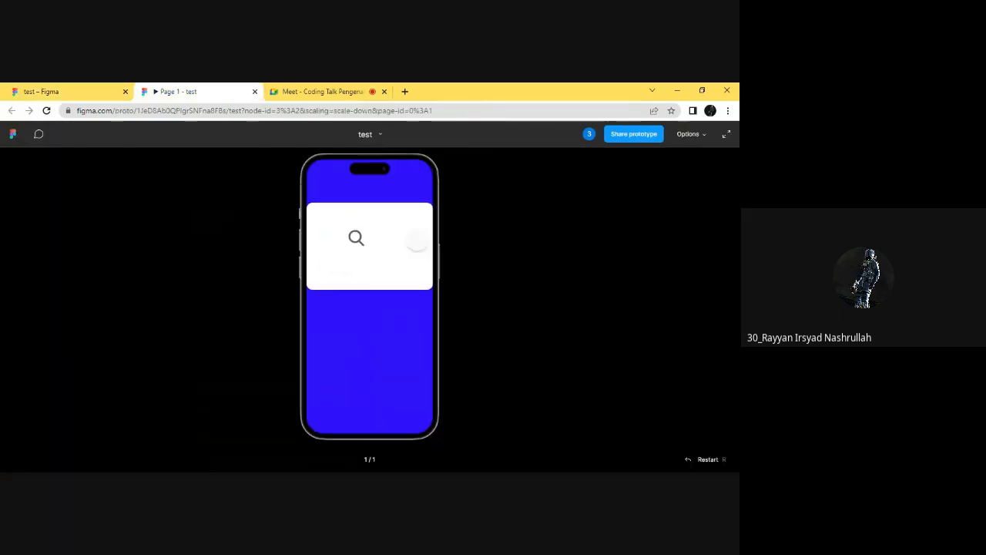
pyautogui.click(30, 90)
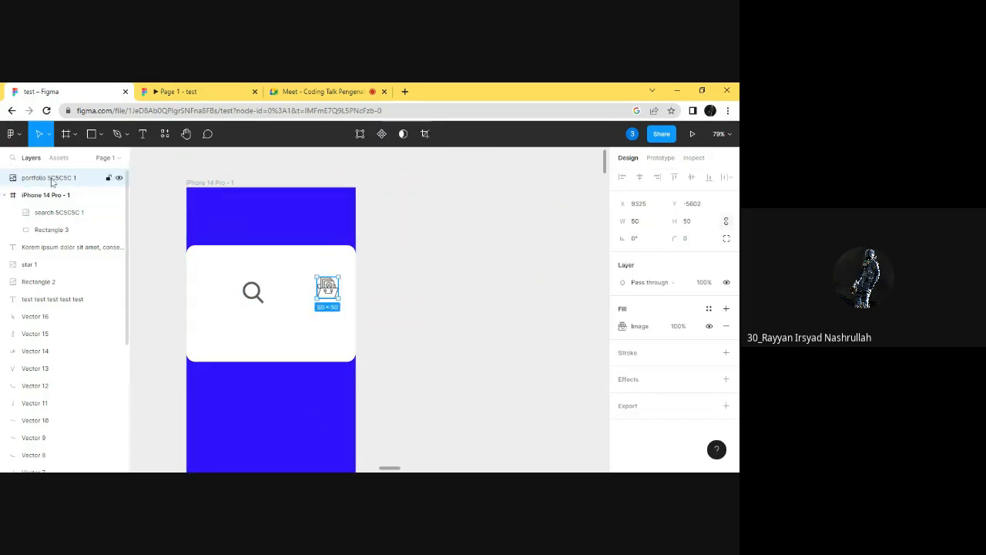
# - Nest the portfolio 5C5C5C 1 layer inside the iPhone 14 Pro - 1 frame and check the prototype preview
pyautogui.moveTo(72, 195); pyautogui.dragTo(47, 201)
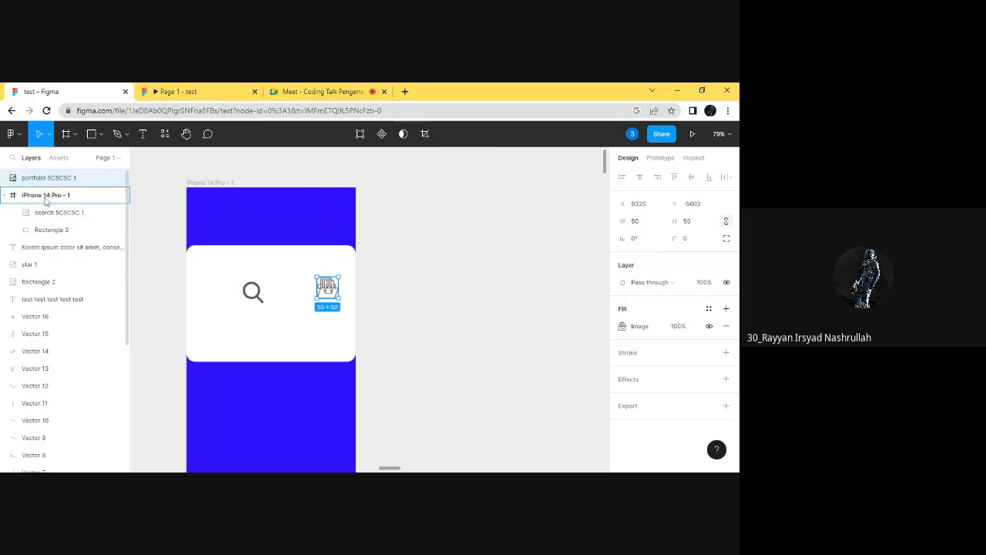
pyautogui.moveTo(107, 198); pyautogui.dragTo(67, 199)
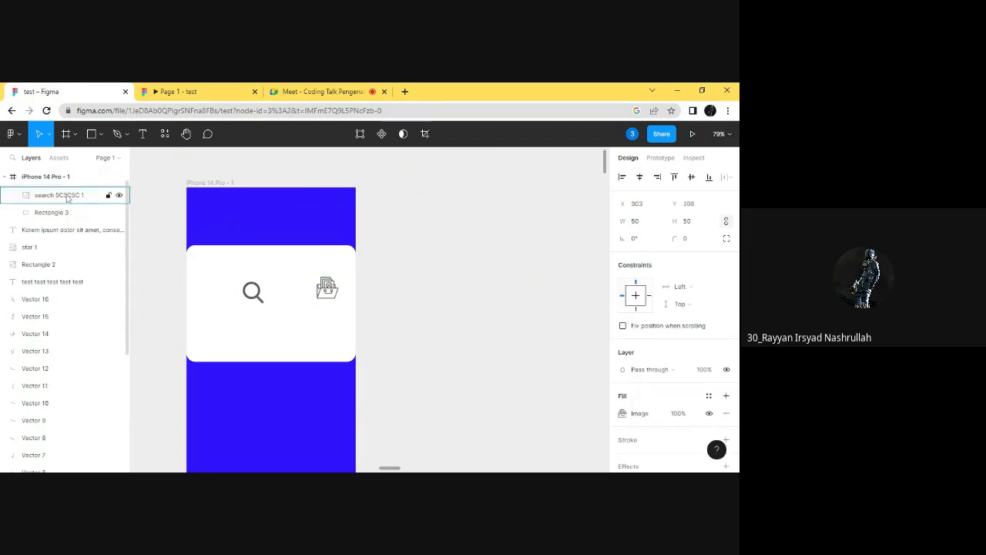
pyautogui.click(166, 91)
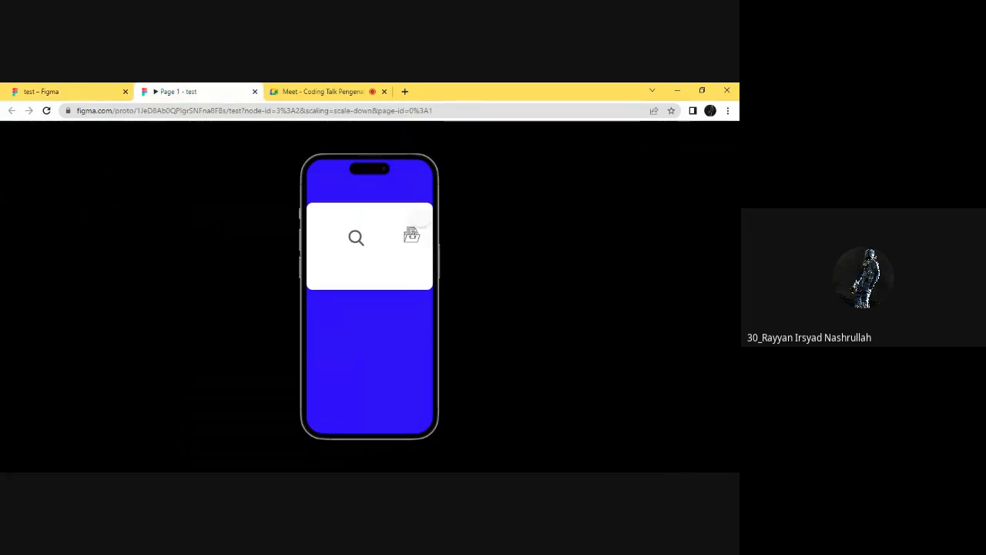
pyautogui.click(42, 91)
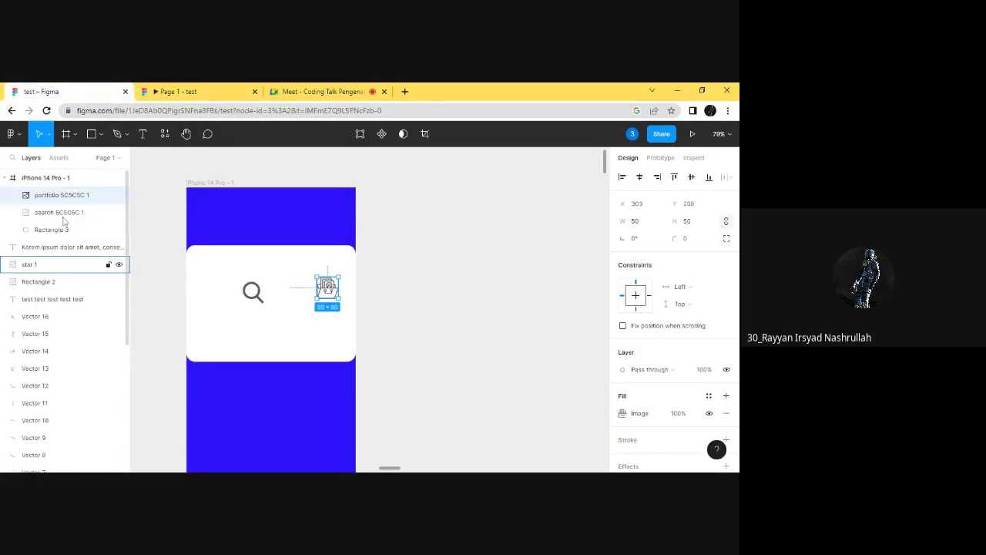
pyautogui.click(176, 91)
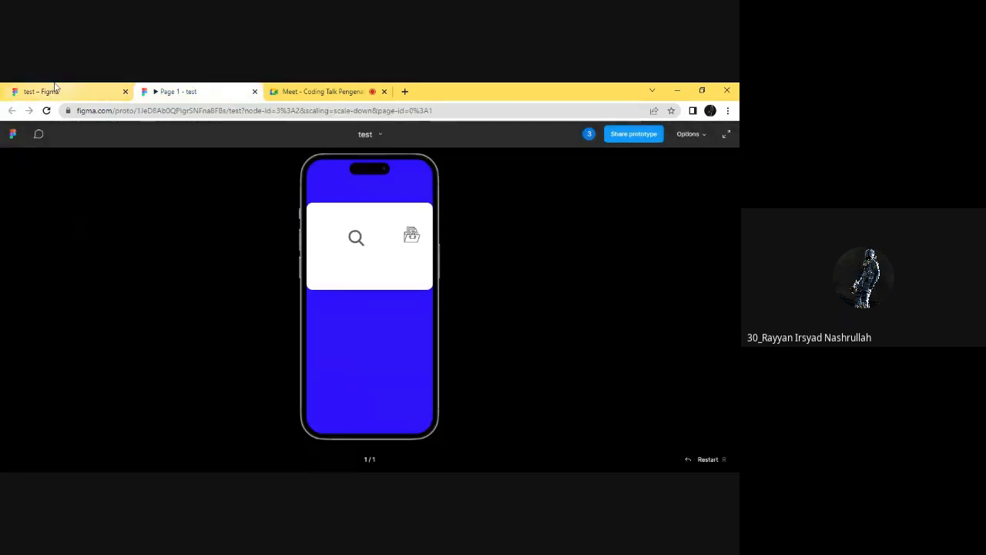
pyautogui.click(54, 89)
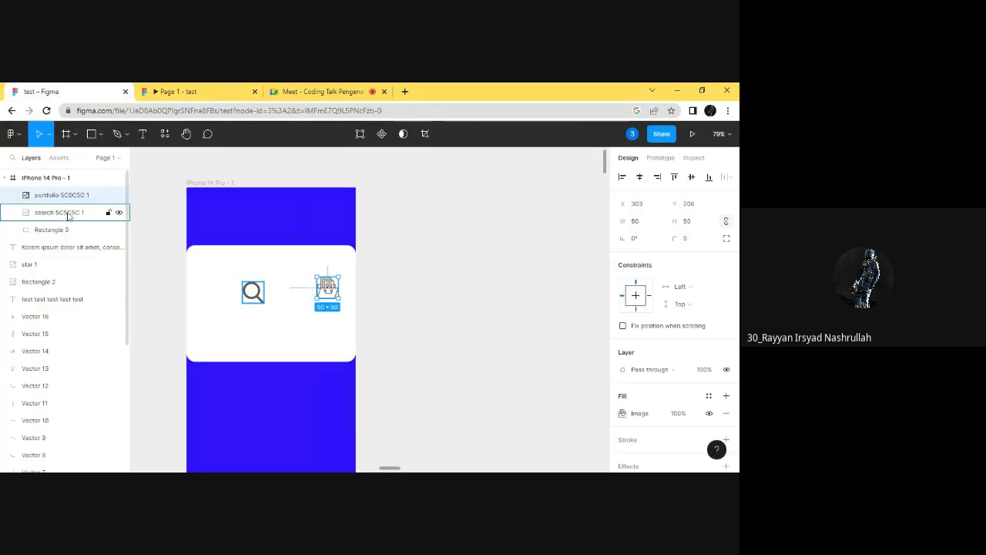
# - Move the portfolio layer out of the iPhone 14 Pro - 1 frame and compare the prototype preview
pyautogui.moveTo(52, 199); pyautogui.dragTo(53, 171)
pyautogui.click(178, 91)
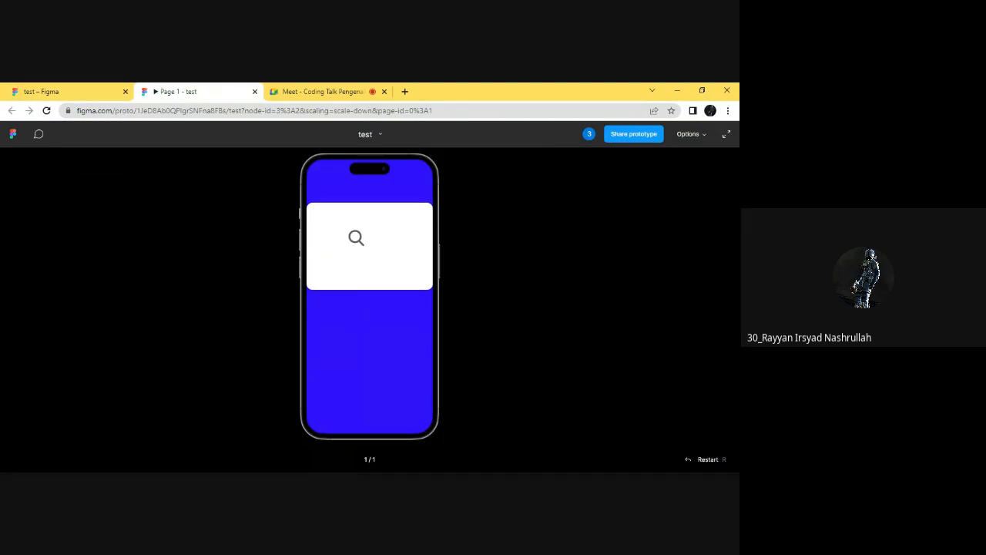
pyautogui.click(77, 91)
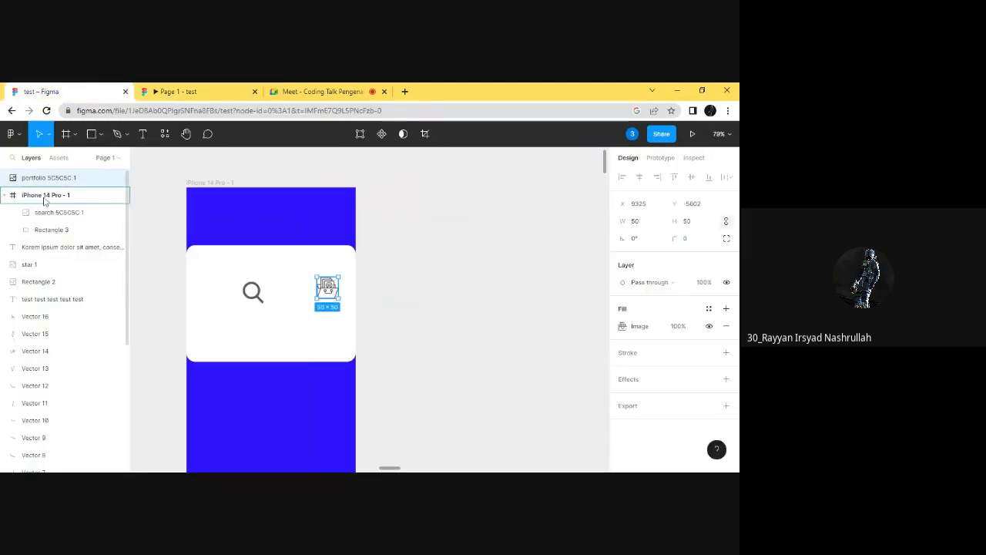
# - Put the portfolio layer back inside the iPhone 14 Pro - 1 frame and recheck the prototype preview
pyautogui.moveTo(44, 202); pyautogui.dragTo(80, 194)
pyautogui.scroll(3, 182, 267)
pyautogui.scroll(-3, 276, 317)
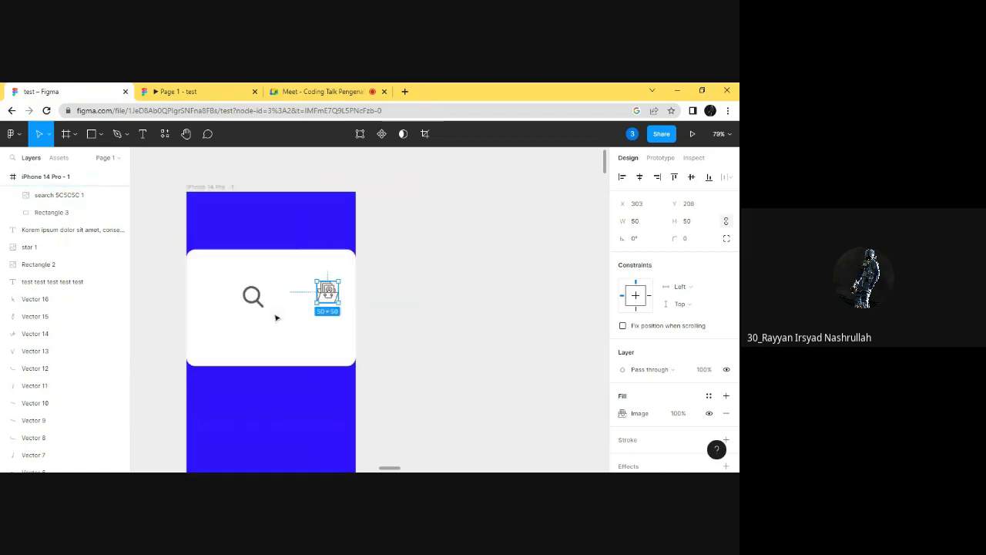
pyautogui.click(216, 92)
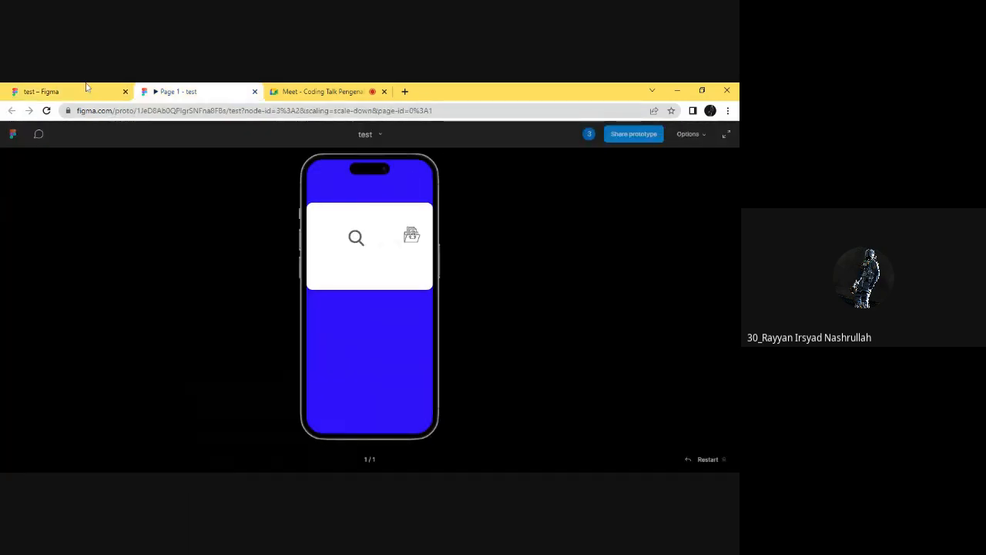
pyautogui.click(87, 89)
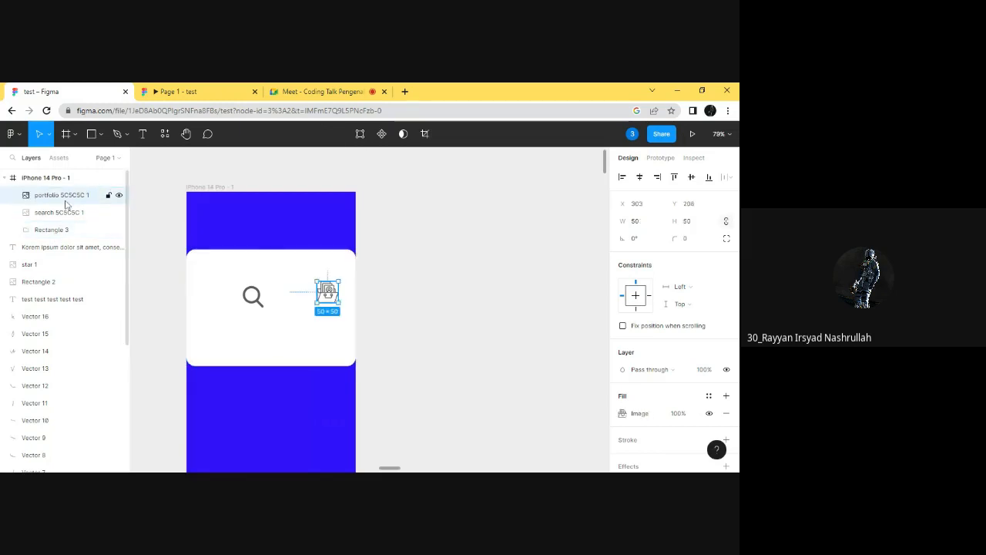
# - Move the portfolio layer out of the iPhone 14 Pro - 1 frame and compare the canvas with the prototype preview
pyautogui.moveTo(61, 198); pyautogui.dragTo(50, 243)
pyautogui.click(196, 92)
pyautogui.click(69, 91)
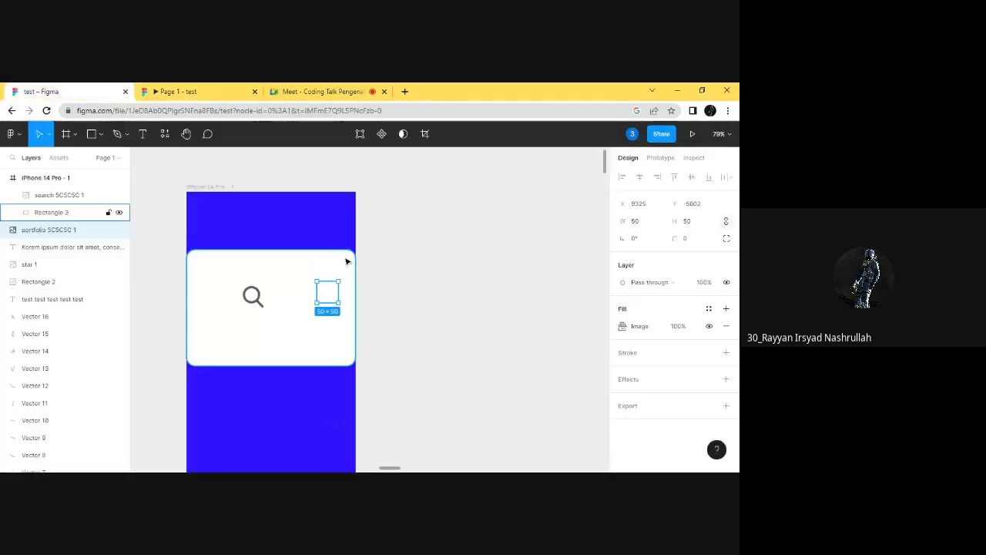
pyautogui.click(287, 281)
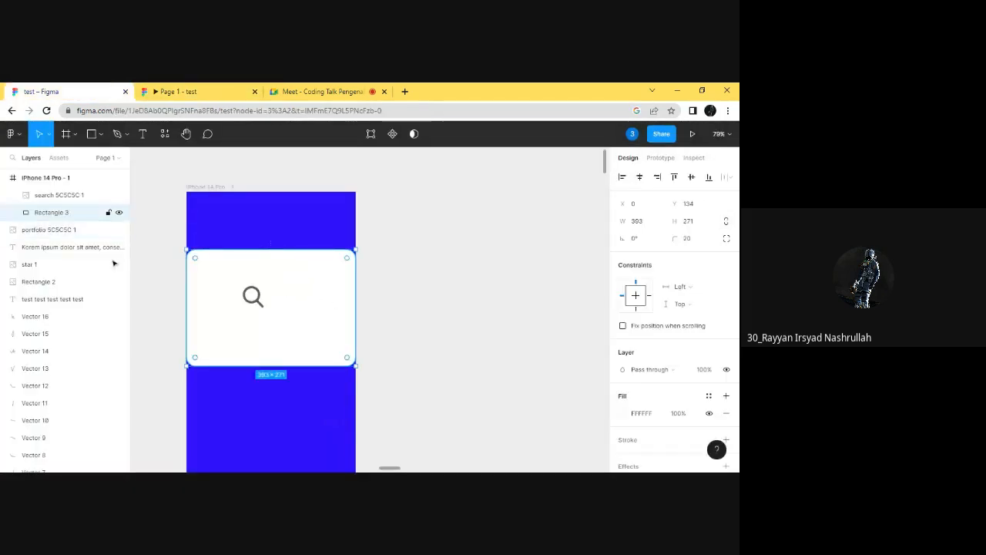
# - Nest the portfolio layer between the search layer and Rectangle 3 in the phone frame and check the prototype preview
pyautogui.click(59, 199)
pyautogui.click(57, 214)
pyautogui.moveTo(24, 233); pyautogui.dragTo(53, 213)
pyautogui.click(175, 91)
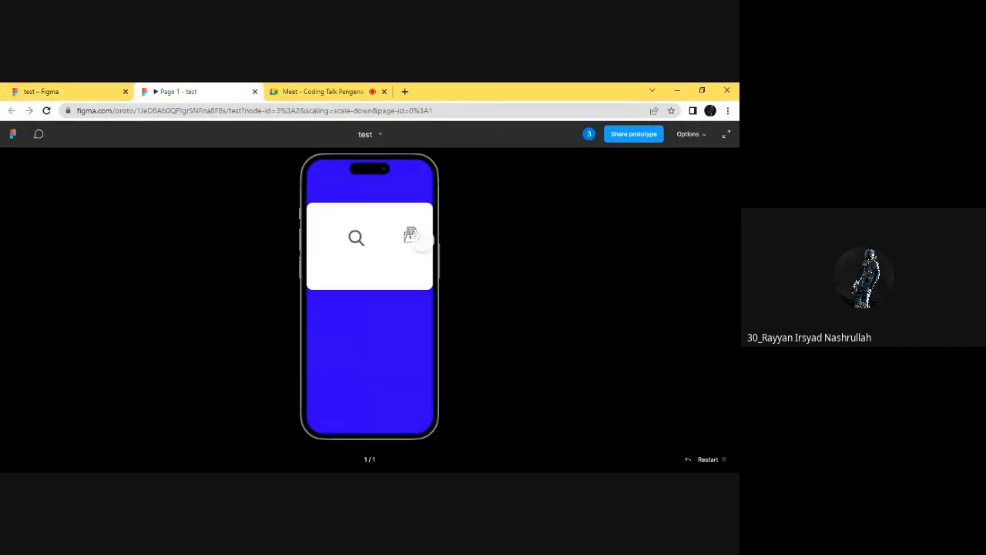
pyautogui.click(89, 87)
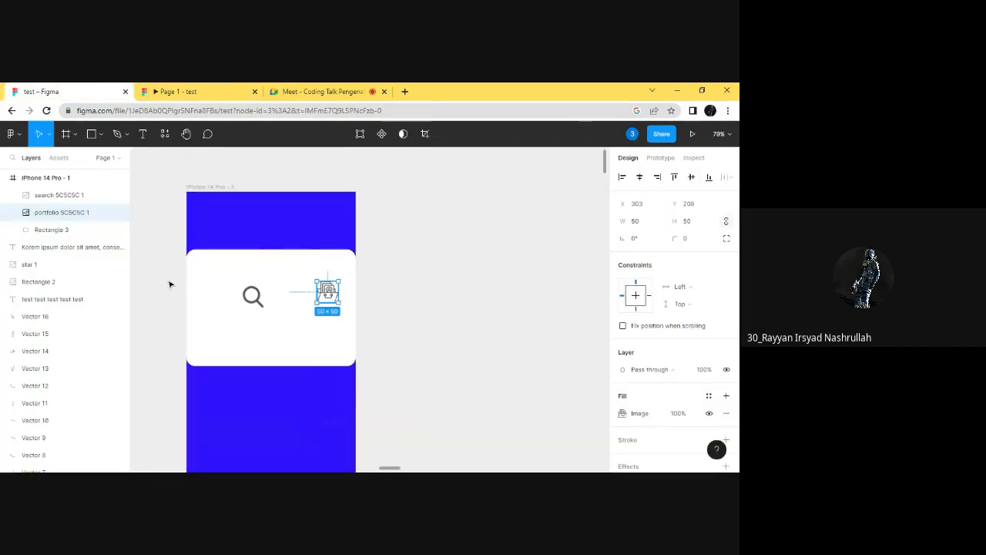
# - Pan the canvas around the phone frame with the Hand tool, and return to the Move tool
pyautogui.click(490, 336)
pyautogui.scroll(1, 463, 332)
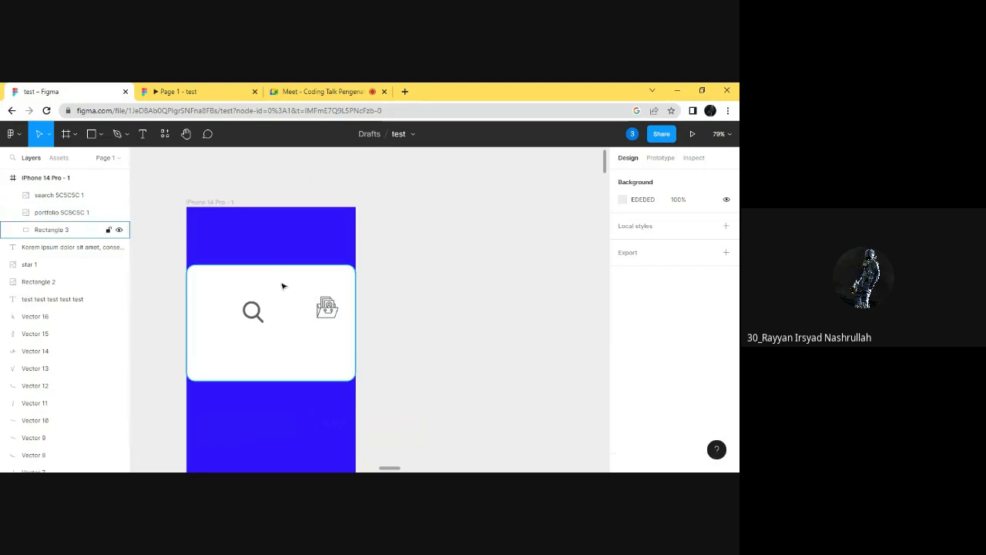
pyautogui.click(186, 136)
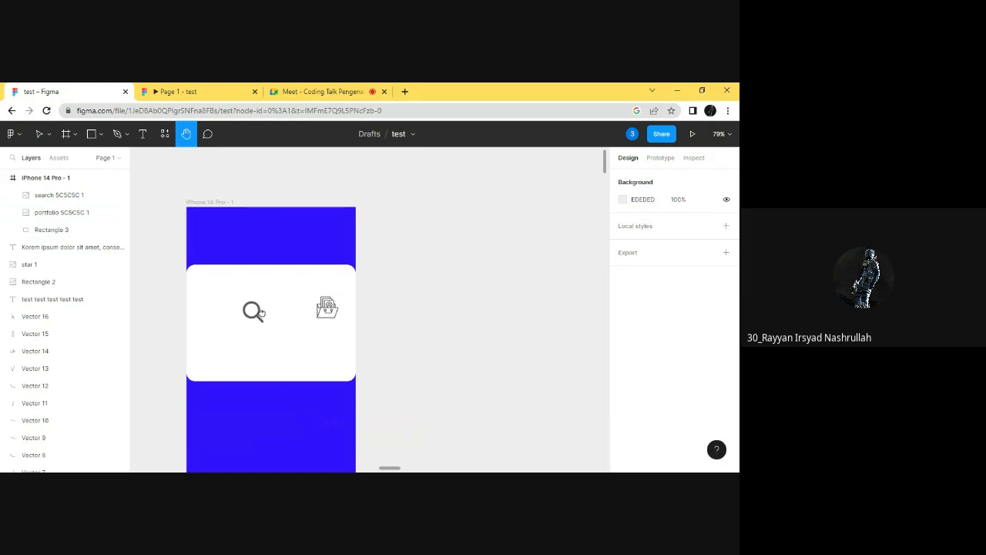
pyautogui.moveTo(344, 317)
pyautogui.mouseDown()
pyautogui.moveTo(447, 264)
pyautogui.moveTo(357, 313)
pyautogui.mouseUp()
pyautogui.click(39, 135)
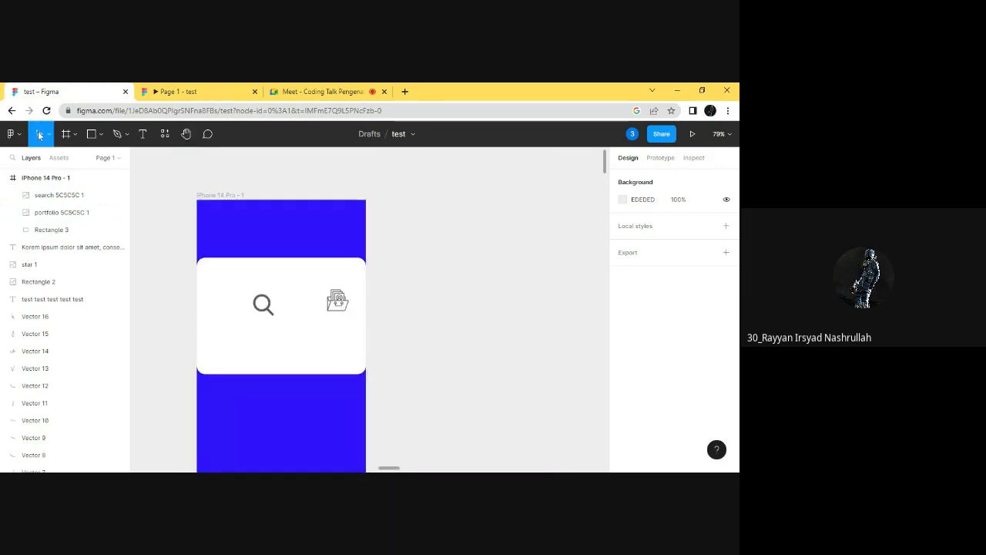
# - Try moving the white rectangle out of the phone frame with the Move tool, undoing each move
pyautogui.moveTo(242, 293); pyautogui.dragTo(306, 288)
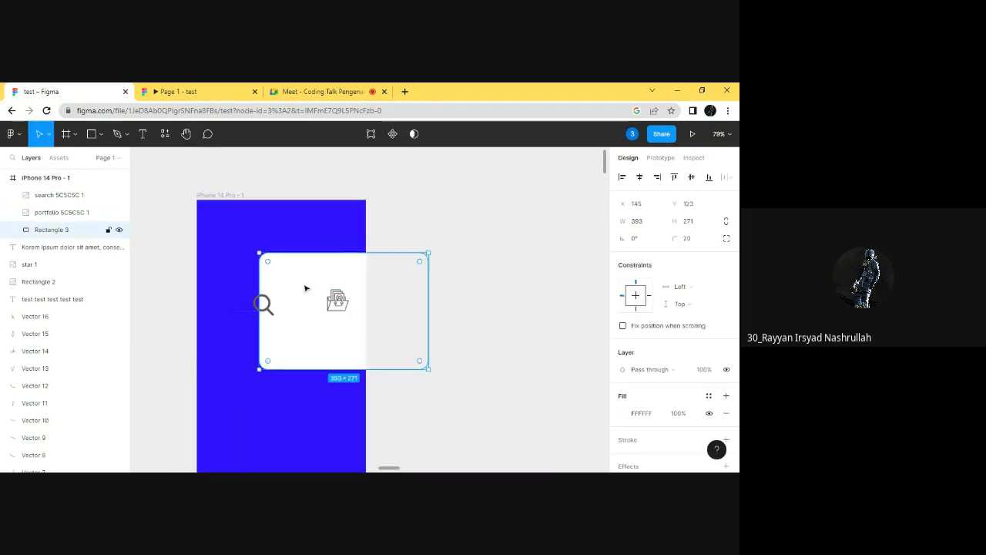
pyautogui.hotkey('ctrl', 'z')
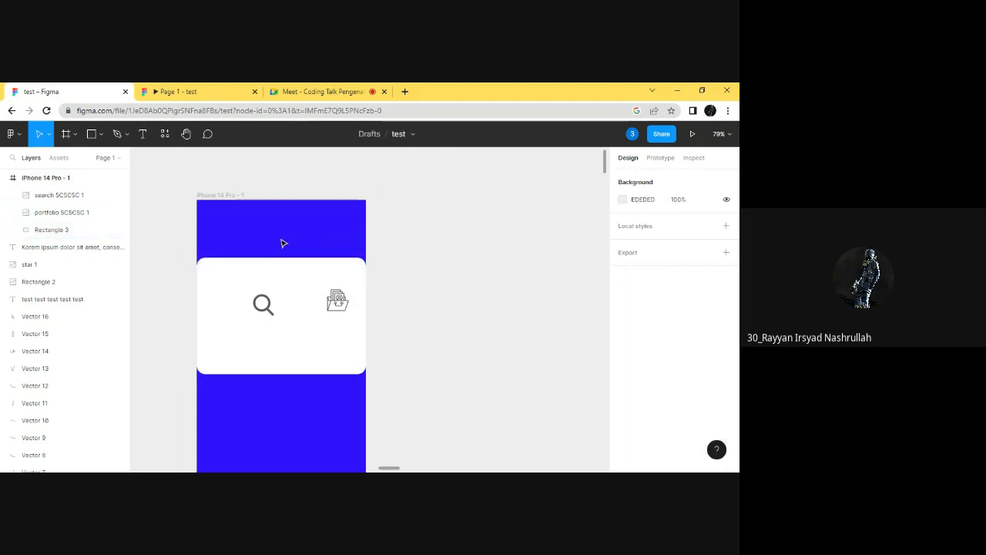
pyautogui.moveTo(220, 291); pyautogui.dragTo(392, 273)
pyautogui.hotkey('ctrl', 'z')
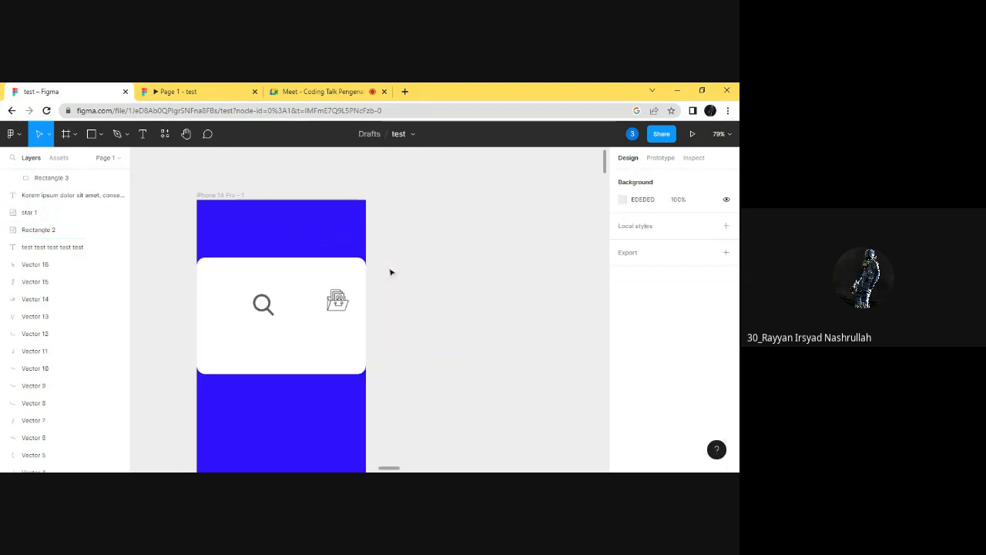
# - Select the iPhone 14 Pro - 1 frame and review its nested layers
pyautogui.scroll(-2, 265, 210)
pyautogui.scroll(2, 228, 218)
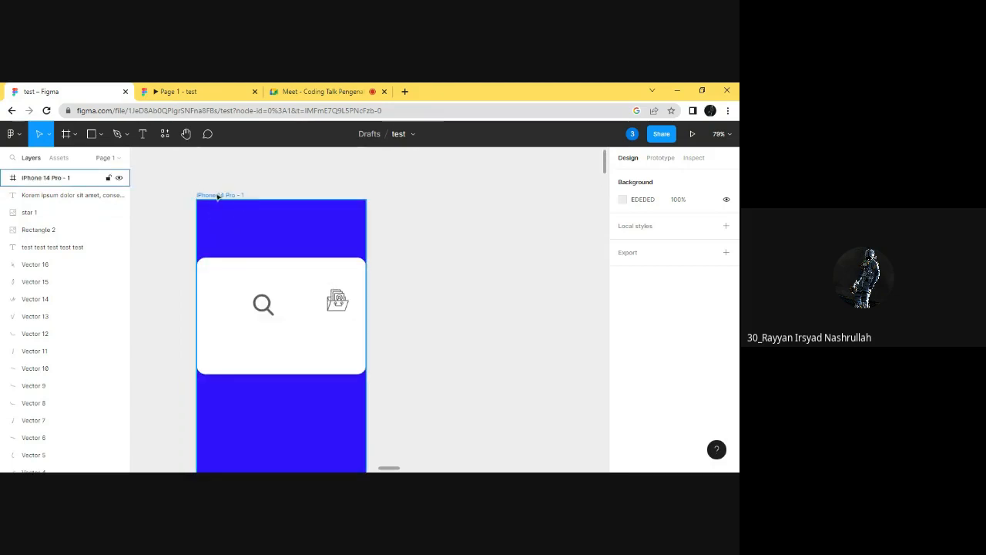
pyautogui.click(215, 196)
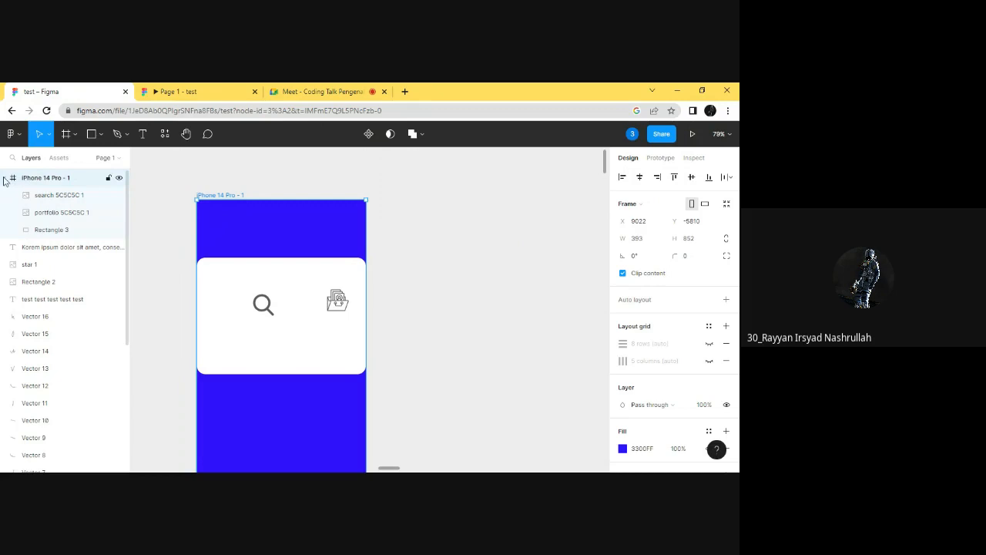
pyautogui.moveTo(293, 339); pyautogui.dragTo(288, 318)
pyautogui.click(428, 231)
# - Survey the whole canvas with the Hand tool, from the phone frame to the paragraph text, star and drawings
pyautogui.click(186, 134)
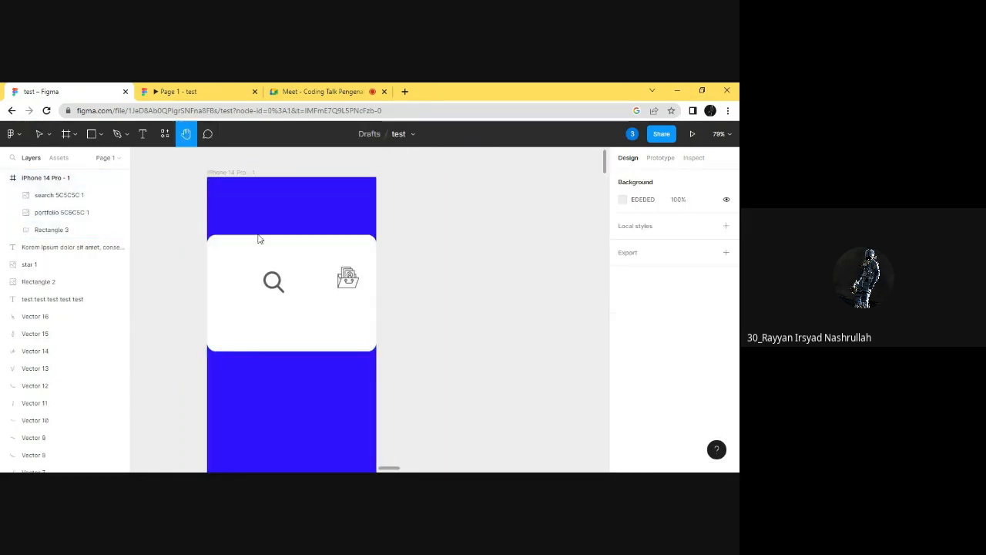
pyautogui.moveTo(305, 278); pyautogui.dragTo(290, 329)
pyautogui.scroll(-3, 341, 347)
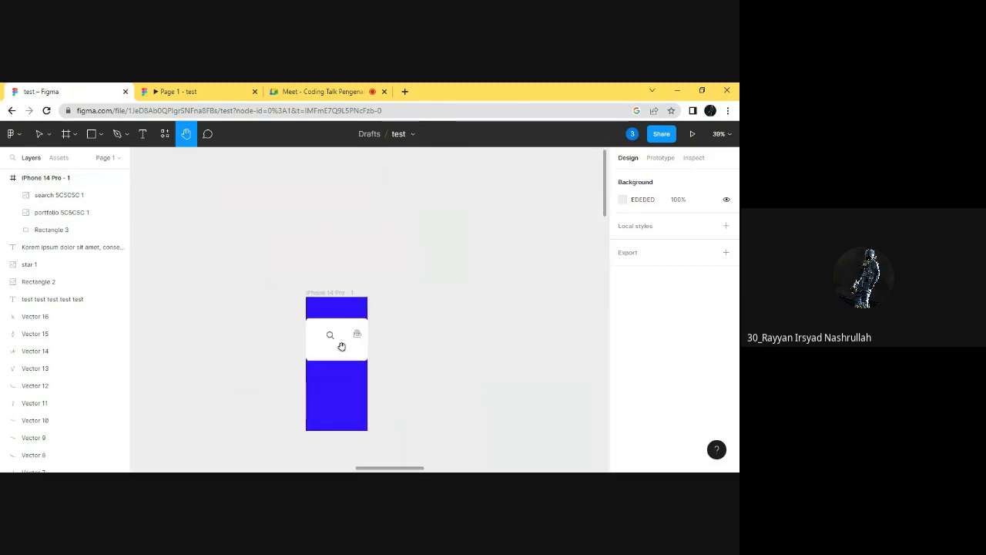
pyautogui.scroll(-3, 342, 347)
pyautogui.hscroll(2, 341, 347)
pyautogui.hscroll(-1, 342, 347)
pyautogui.hscroll(-4, 342, 346)
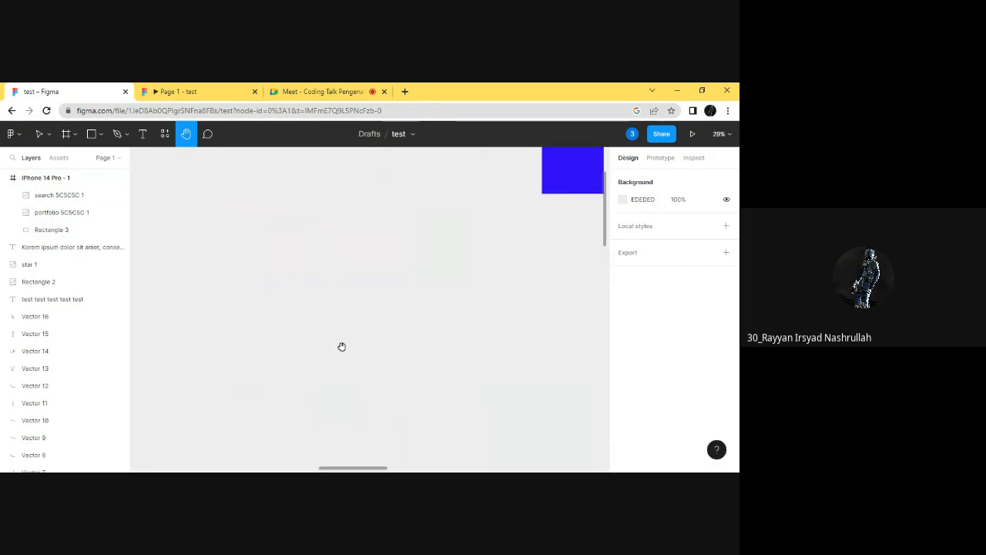
pyautogui.scroll(-3, 341, 347)
pyautogui.scroll(-3, 406, 350)
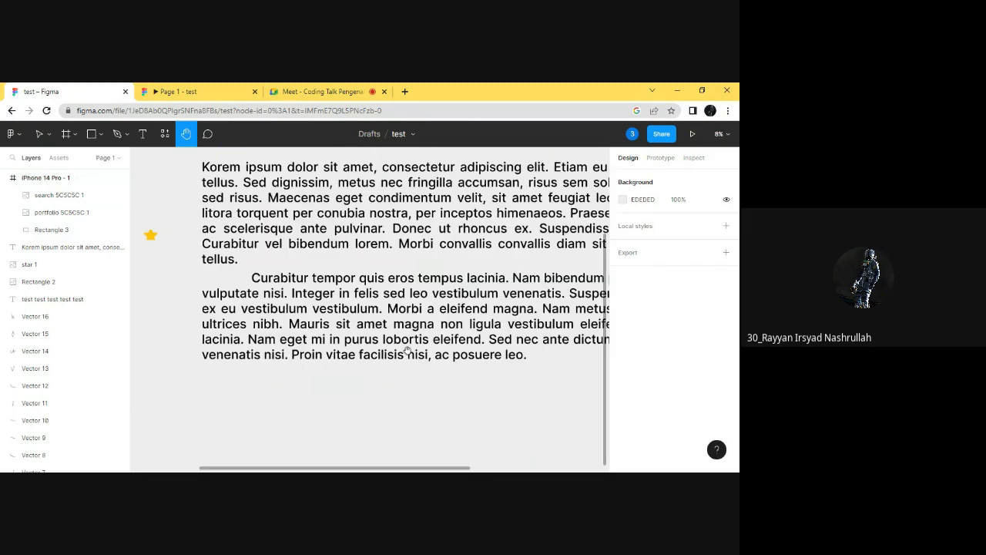
pyautogui.hscroll(2, 406, 351)
pyautogui.scroll(1, 406, 351)
pyautogui.hscroll(-6, 401, 308)
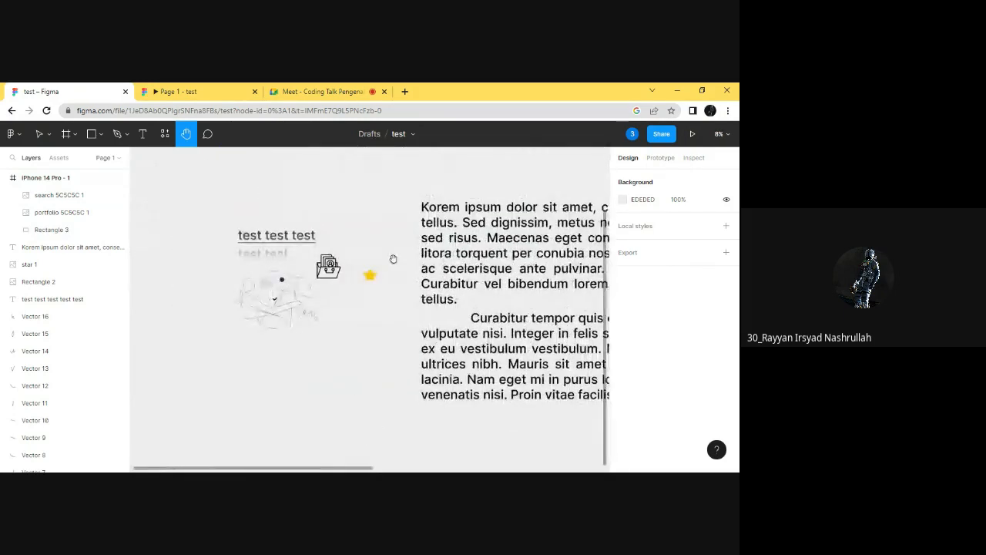
pyautogui.moveTo(520, 287)
pyautogui.mouseDown()
pyautogui.moveTo(577, 268)
pyautogui.moveTo(524, 277)
pyautogui.moveTo(524, 297)
pyautogui.mouseUp()
pyautogui.moveTo(501, 151); pyautogui.dragTo(502, 355)
pyautogui.scroll(-3, 502, 354)
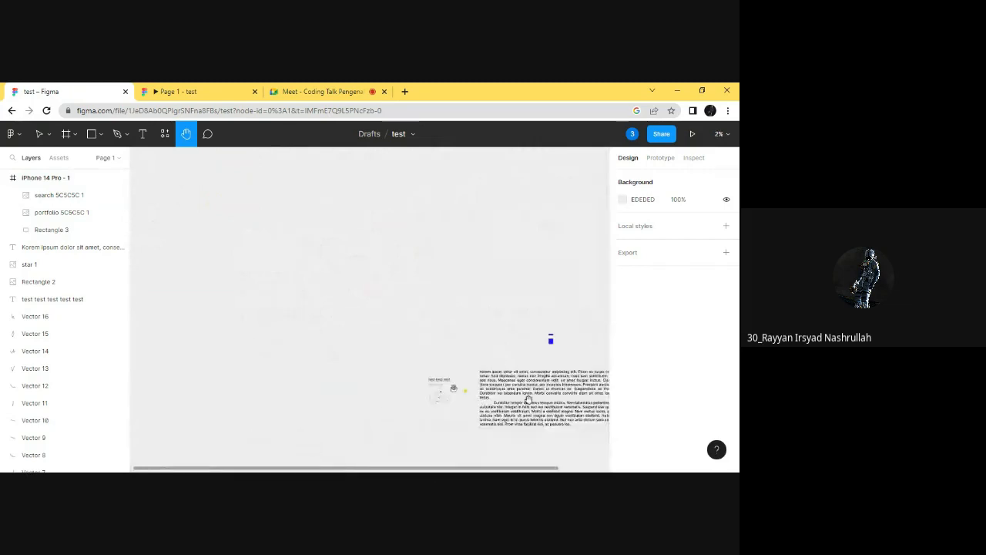
pyautogui.moveTo(529, 400); pyautogui.dragTo(376, 388)
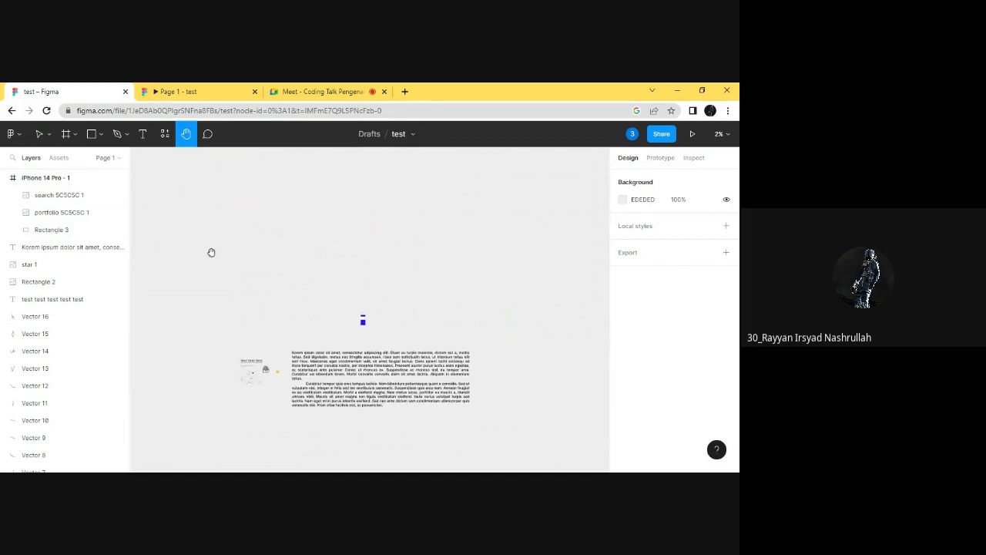
# - Move the Korem ipsum text block to the right, farther from the star, using the Move tool
pyautogui.press('v')
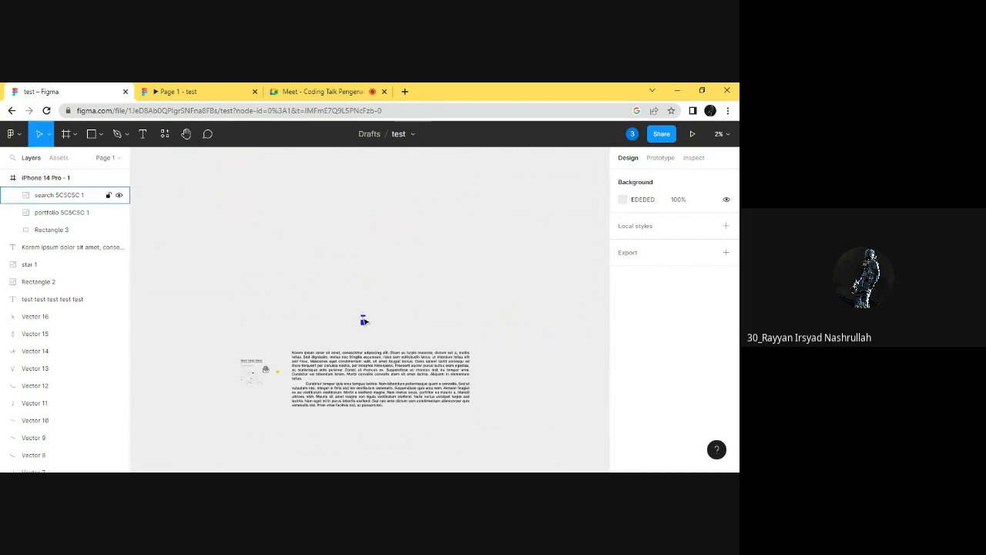
pyautogui.scroll(2, 369, 381)
pyautogui.click(367, 347)
pyautogui.moveTo(370, 356)
pyautogui.mouseDown()
pyautogui.moveTo(360, 186)
pyautogui.moveTo(299, 191)
pyautogui.moveTo(344, 334)
pyautogui.moveTo(368, 349)
pyautogui.moveTo(354, 363)
pyautogui.mouseUp()
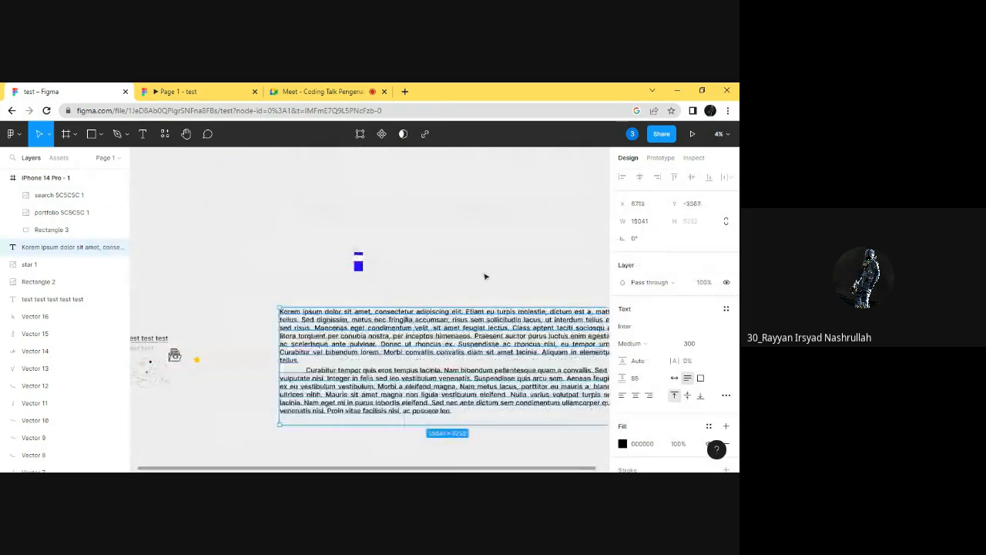
pyautogui.click(439, 239)
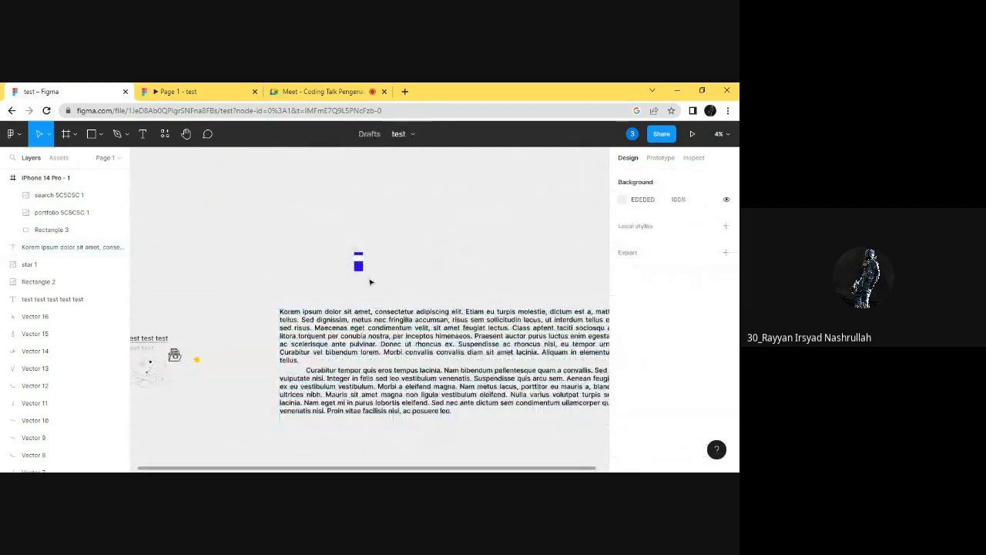
# - Review the phone frame, the test file's options and the prototype preview
pyautogui.scroll(10, 369, 285)
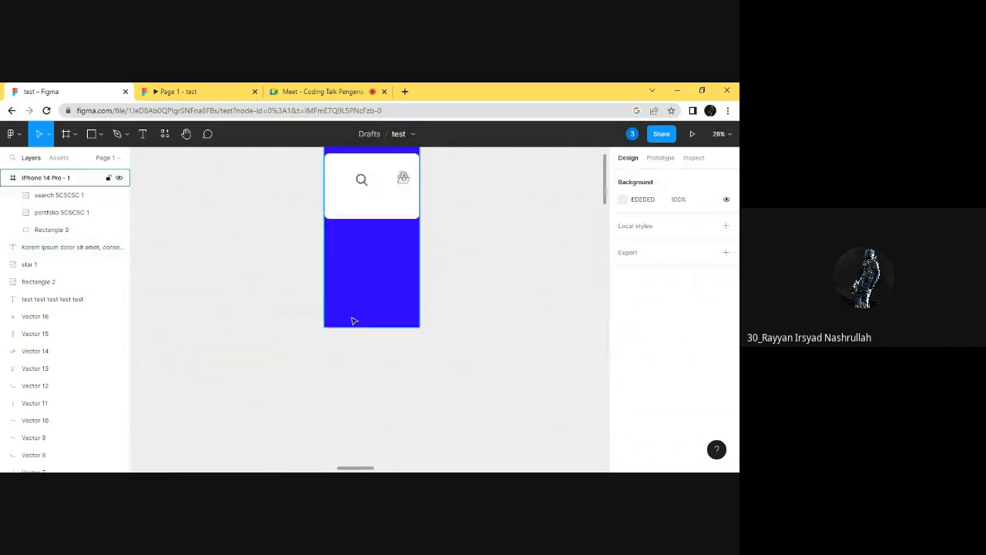
pyautogui.scroll(-4, 362, 322)
pyautogui.scroll(-2, 361, 324)
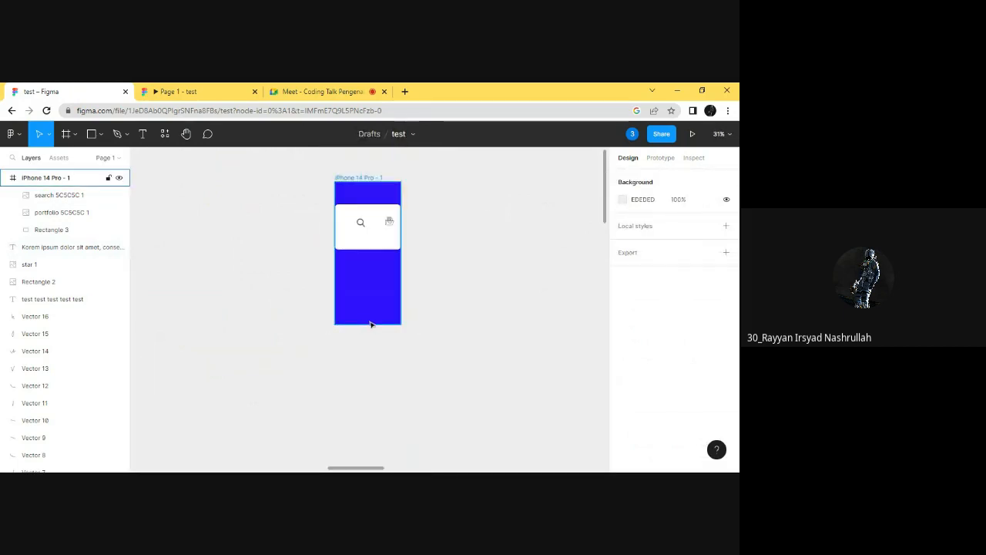
pyautogui.click(413, 136)
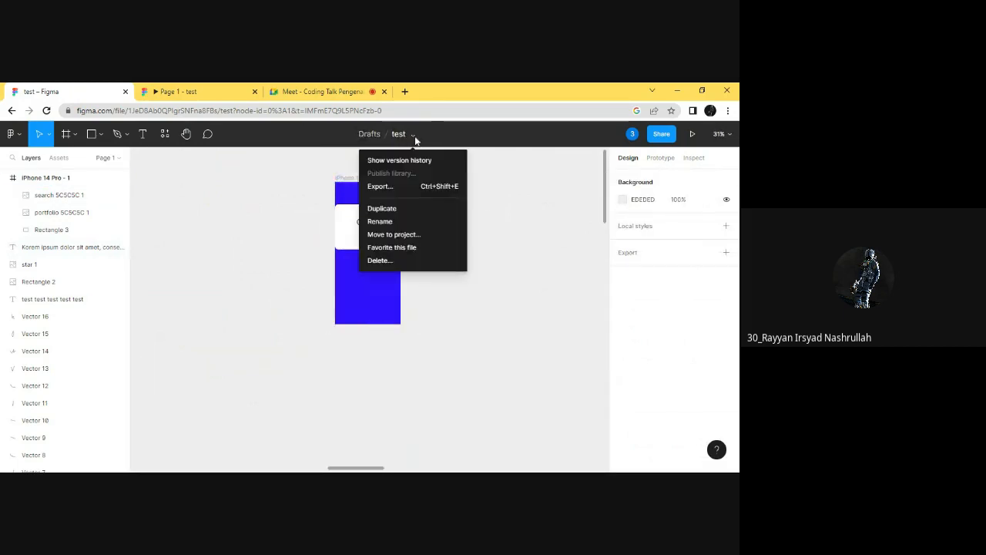
pyautogui.click(415, 137)
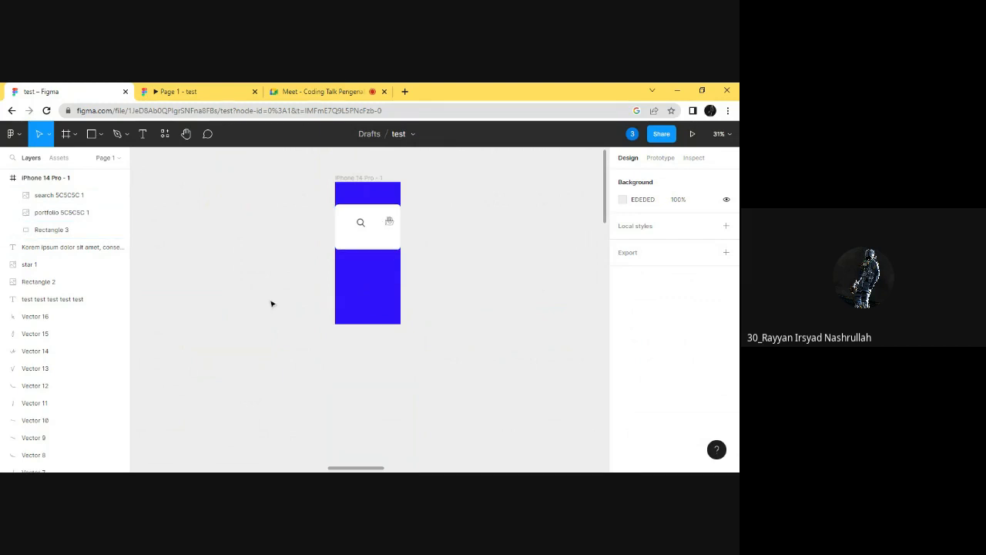
pyautogui.click(210, 88)
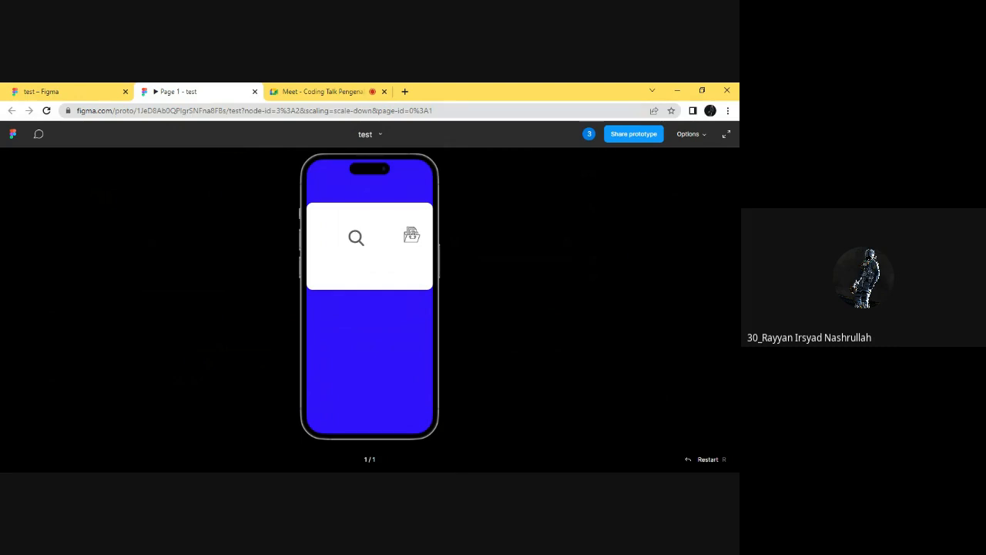
# - Switch to the Google Meet call and read the latest question in the in-call messages
pyautogui.click(322, 90)
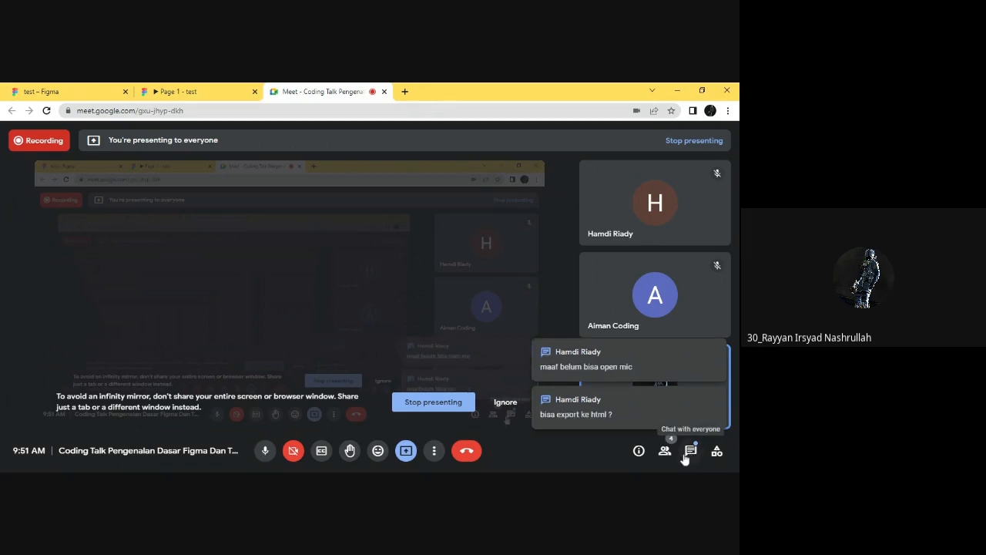
pyautogui.click(690, 450)
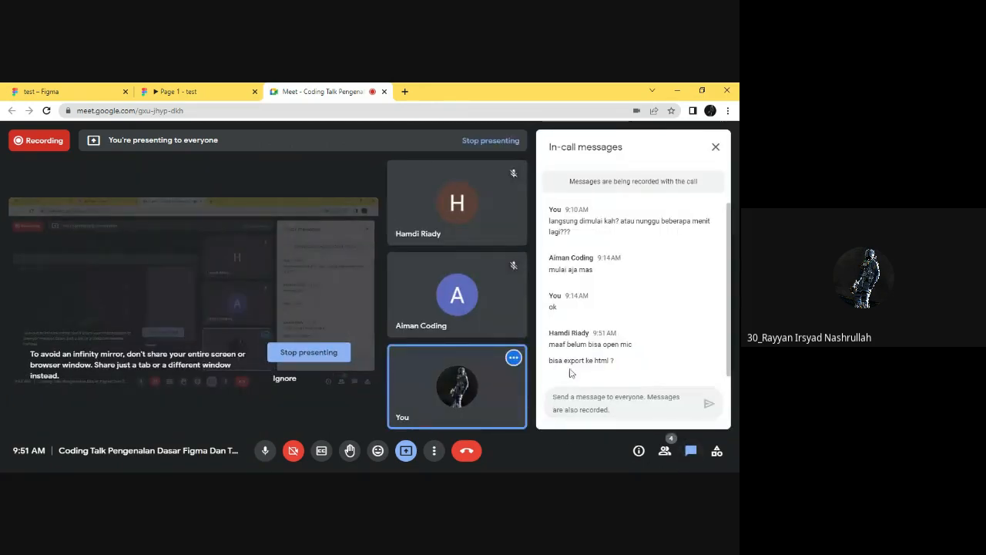
pyautogui.moveTo(558, 360); pyautogui.dragTo(595, 362)
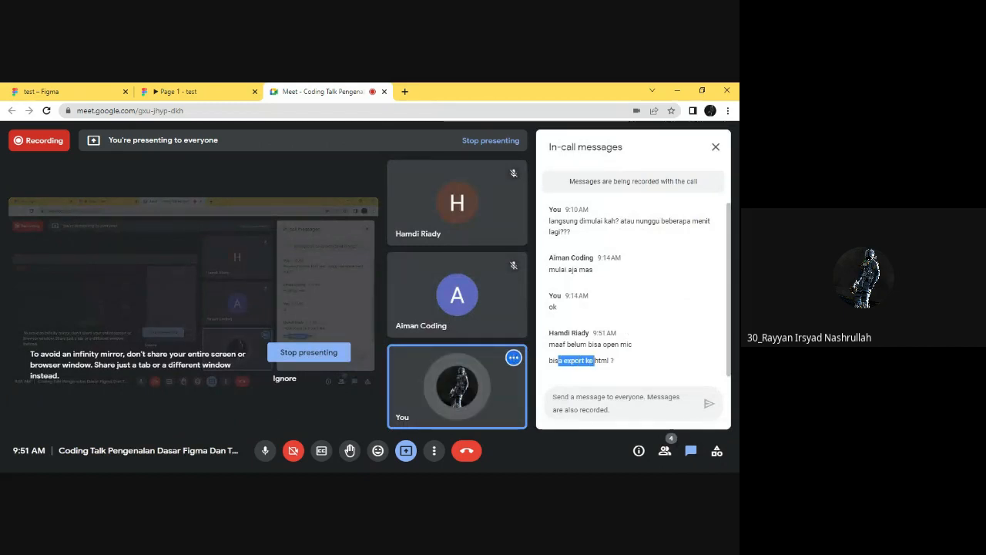
pyautogui.click(638, 367)
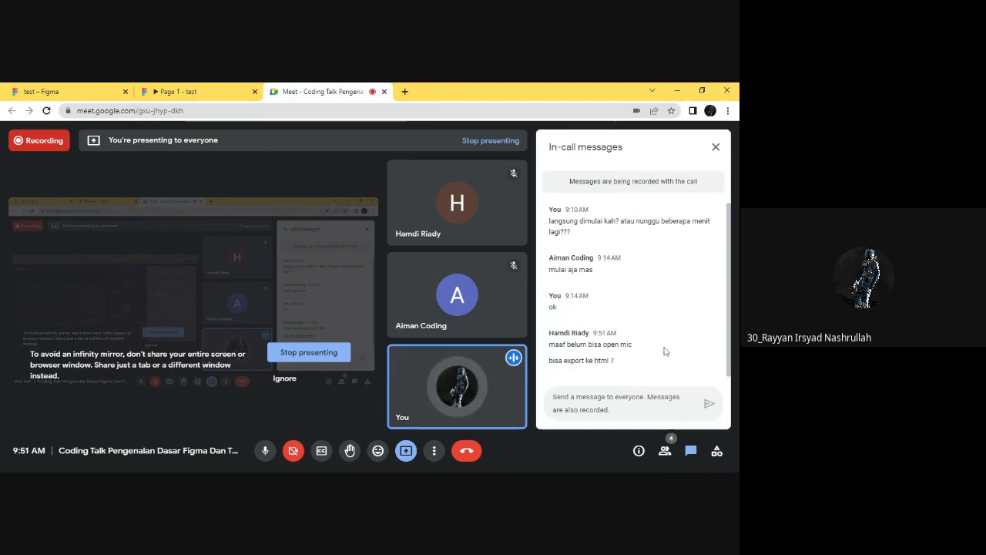
# - Open YouTube in a new browser tab by searching Google for "yt"
pyautogui.click(404, 90)
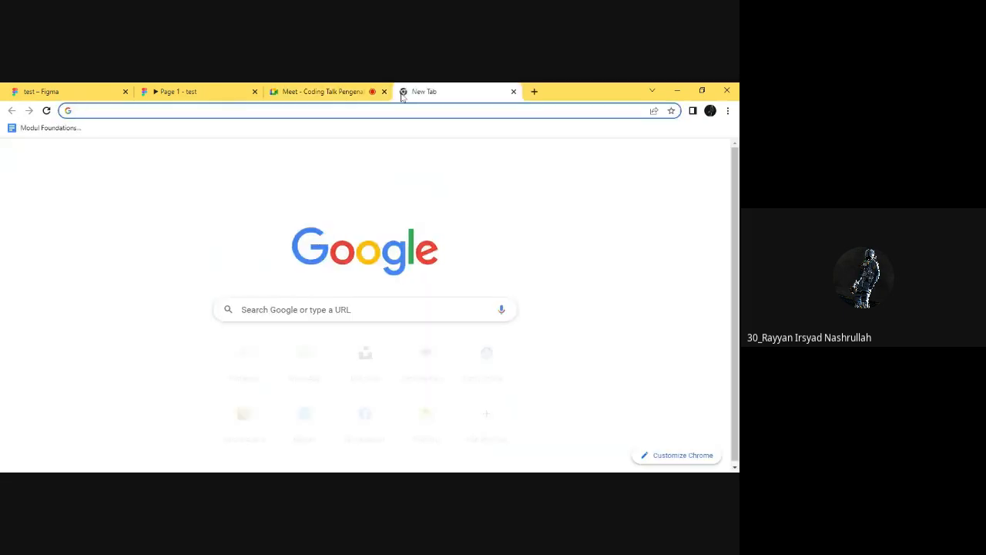
pyautogui.write('yt')
pyautogui.press('Return')
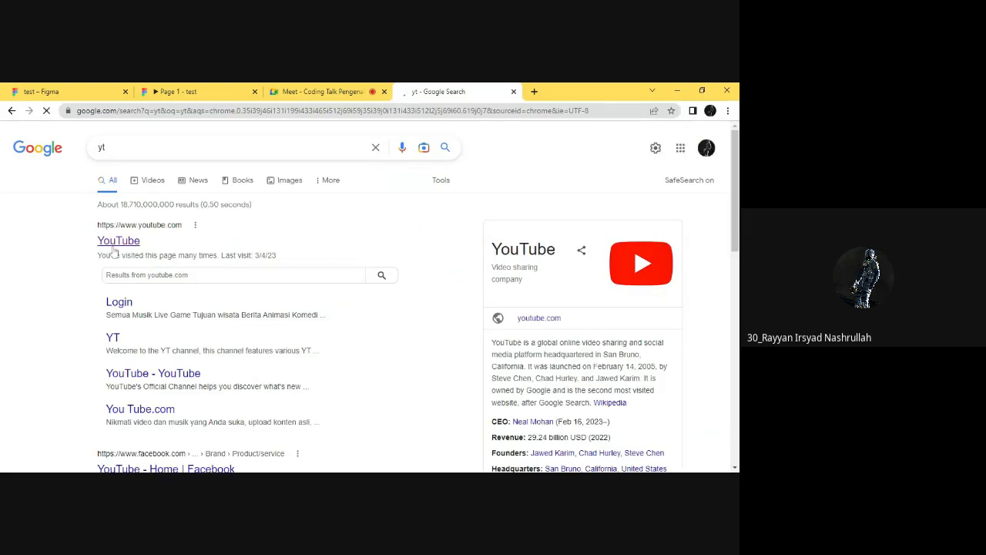
pyautogui.click(116, 242)
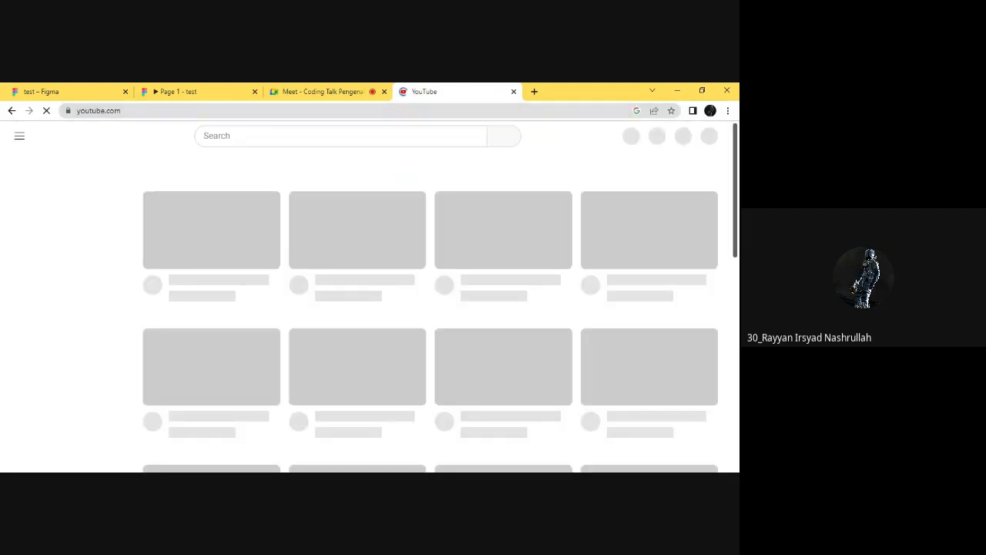
# - Search YouTube for "export figma to html" and look through the tutorial videos in the results
pyautogui.click(308, 136)
pyautogui.write('exp')
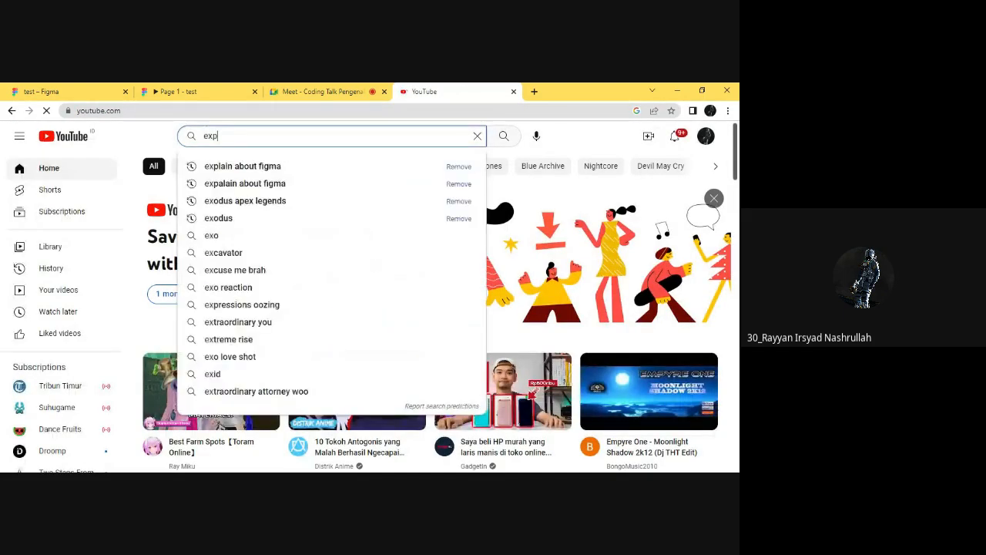
pyautogui.write('ort figma to')
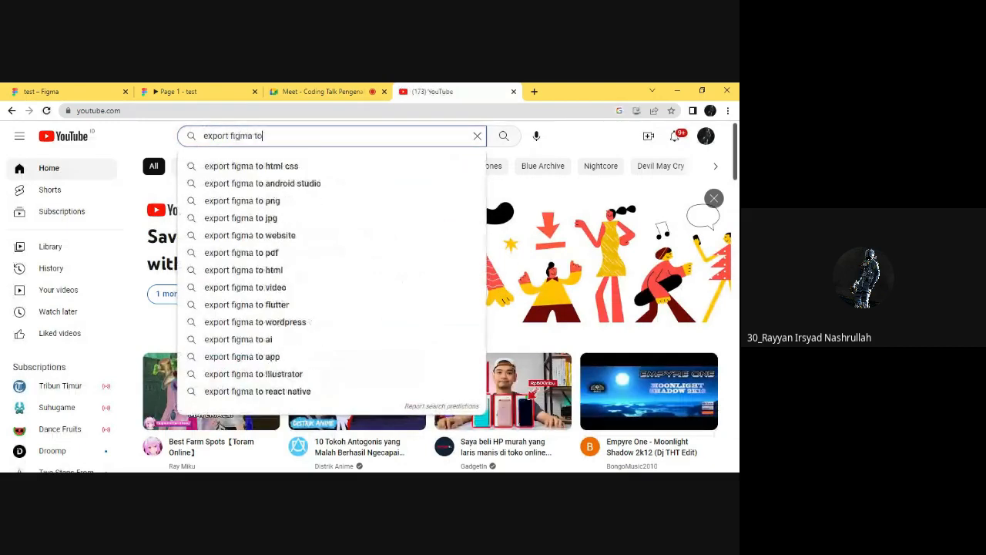
pyautogui.write(' html')
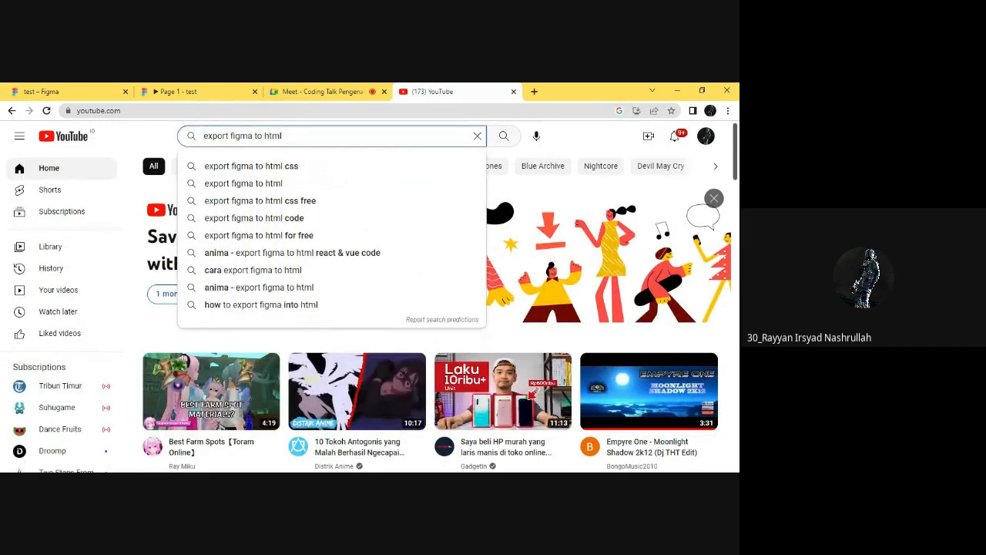
pyautogui.press('Return')
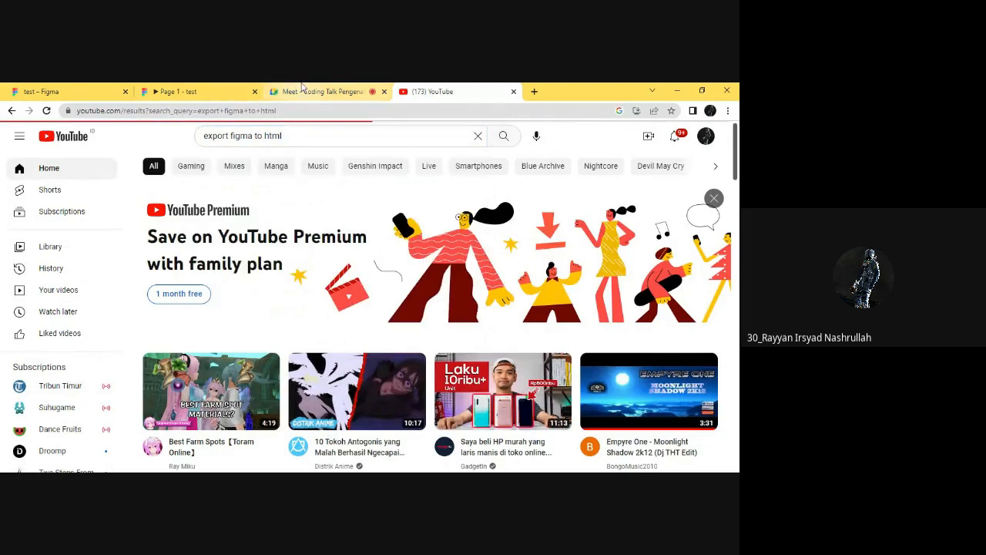
pyautogui.scroll(-4, 489, 228)
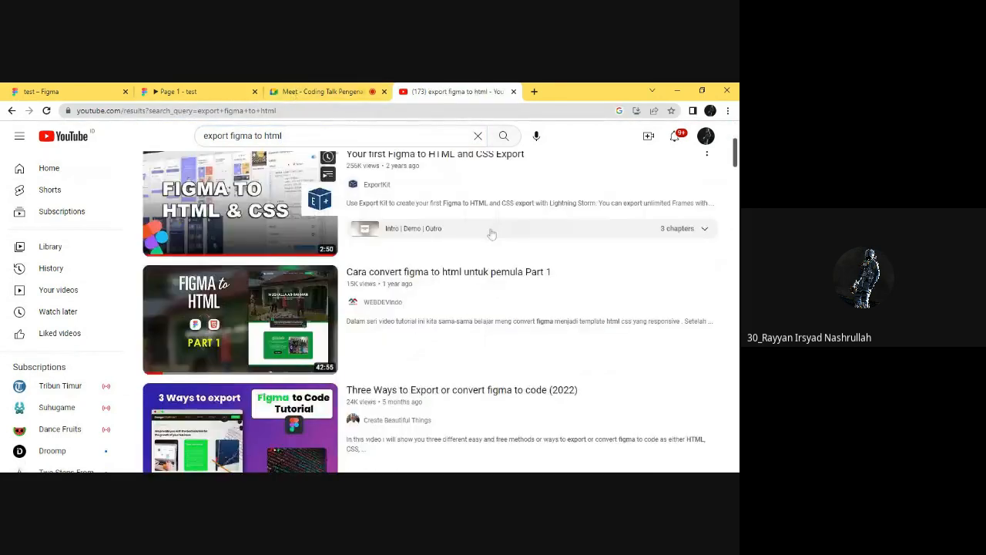
pyautogui.moveTo(490, 173)
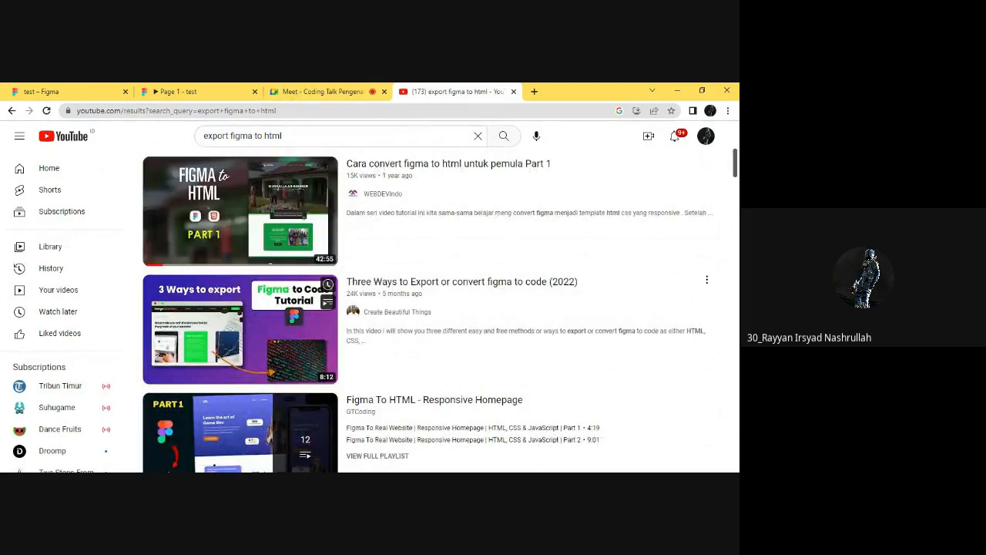
pyautogui.scroll(-7, 612, 346)
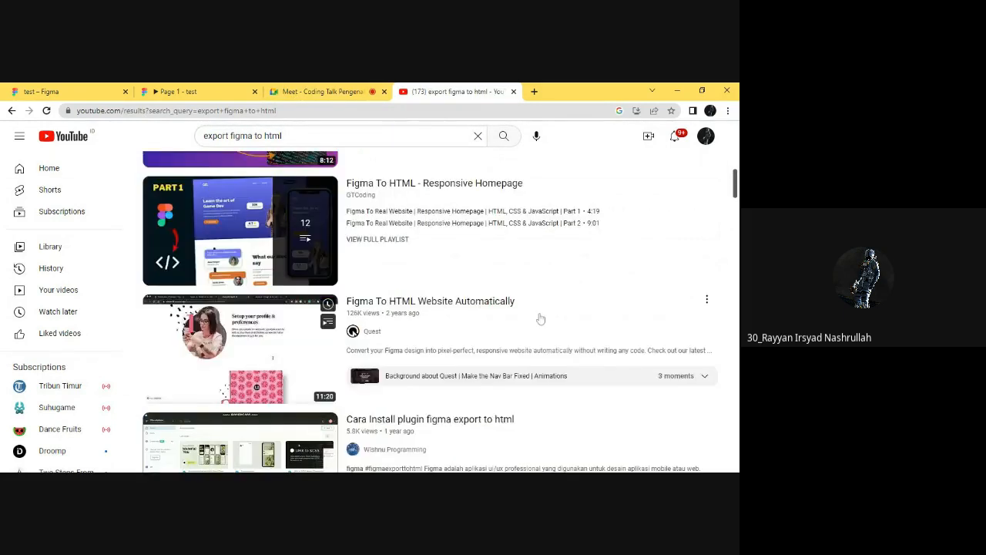
pyautogui.scroll(-2, 339, 235)
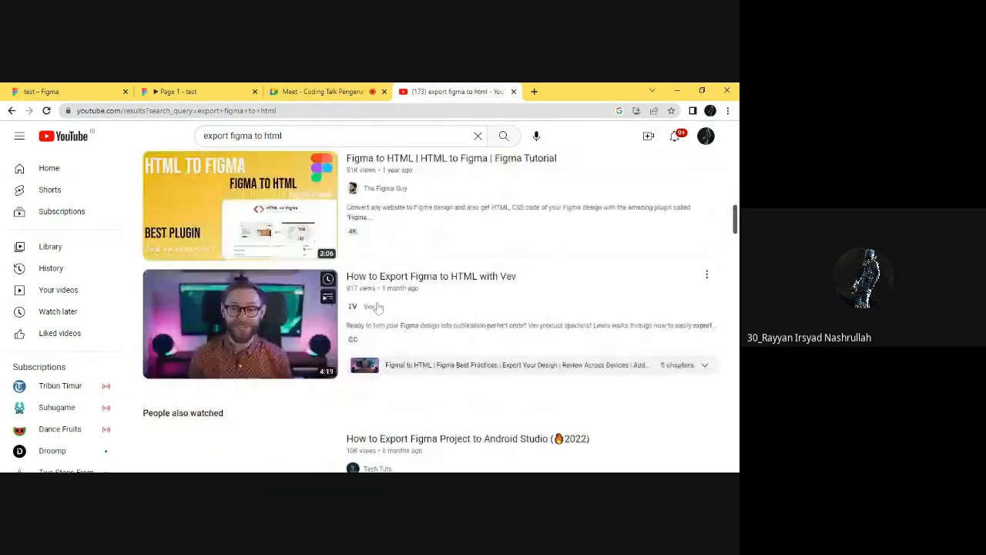
pyautogui.scroll(9, 482, 357)
# - Switch back to the Figma test file, leave it for the recent files page and open the Figma Community
pyautogui.click(177, 91)
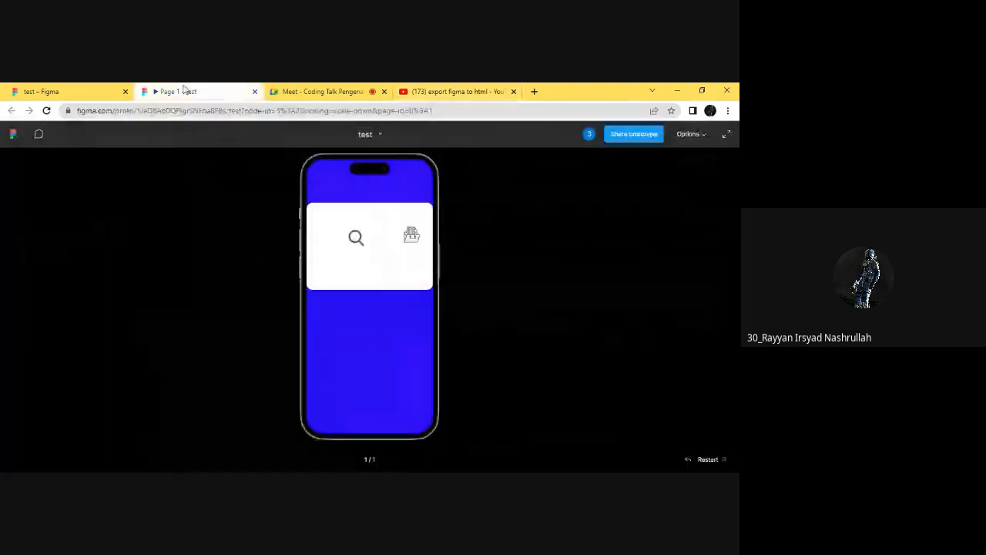
pyautogui.click(65, 90)
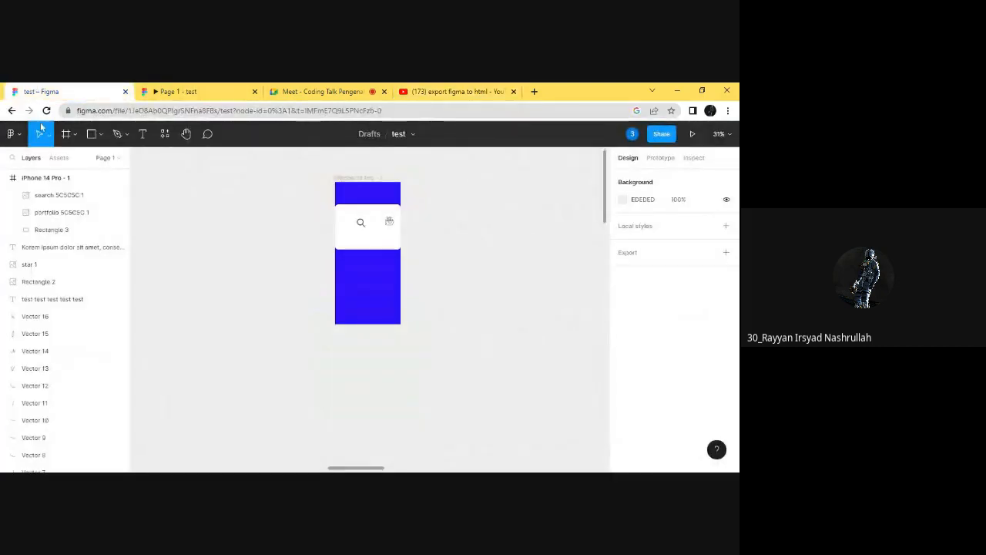
pyautogui.click(12, 113)
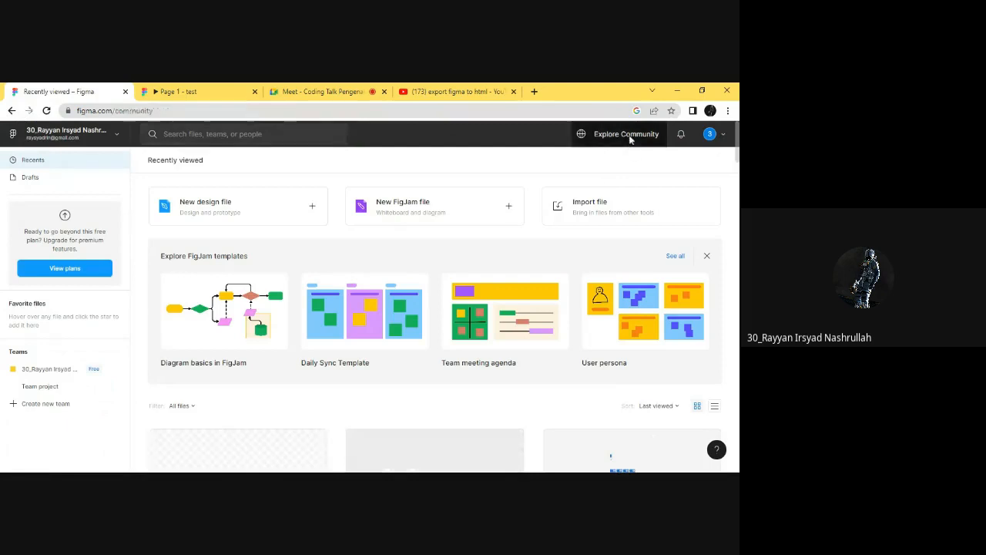
pyautogui.click(630, 135)
pyautogui.scroll(-4, 254, 331)
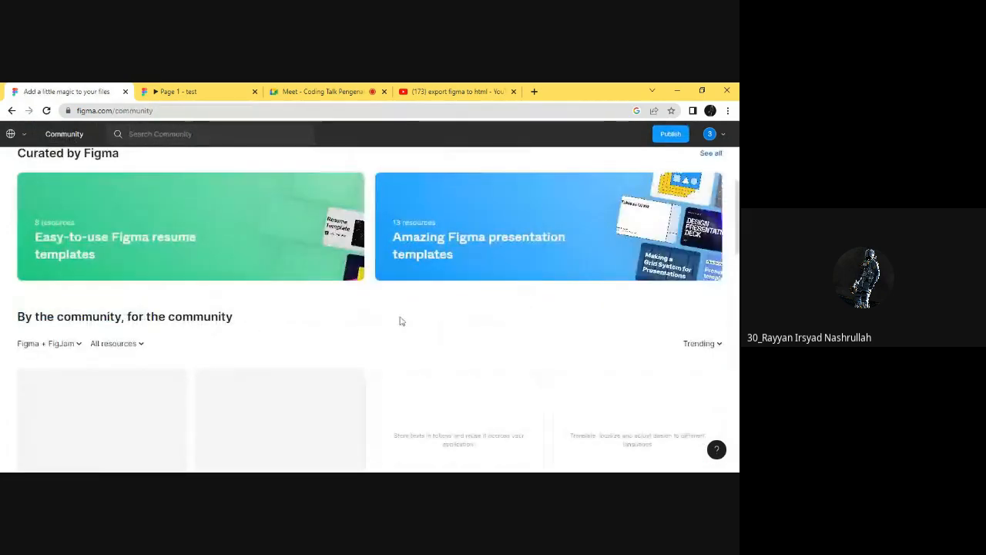
pyautogui.scroll(3, 401, 321)
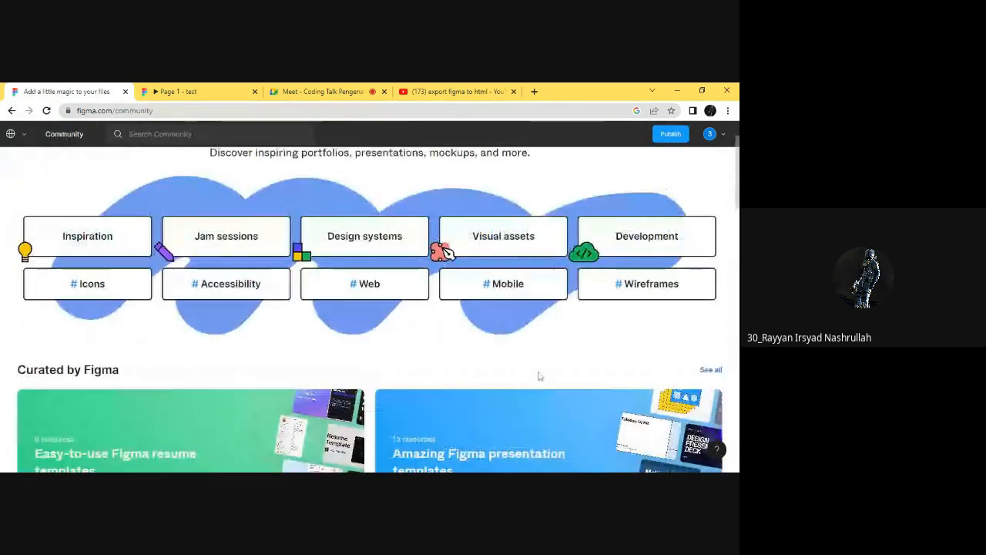
# - Open the Design systems category of the Community and filter it to plugins
pyautogui.click(381, 242)
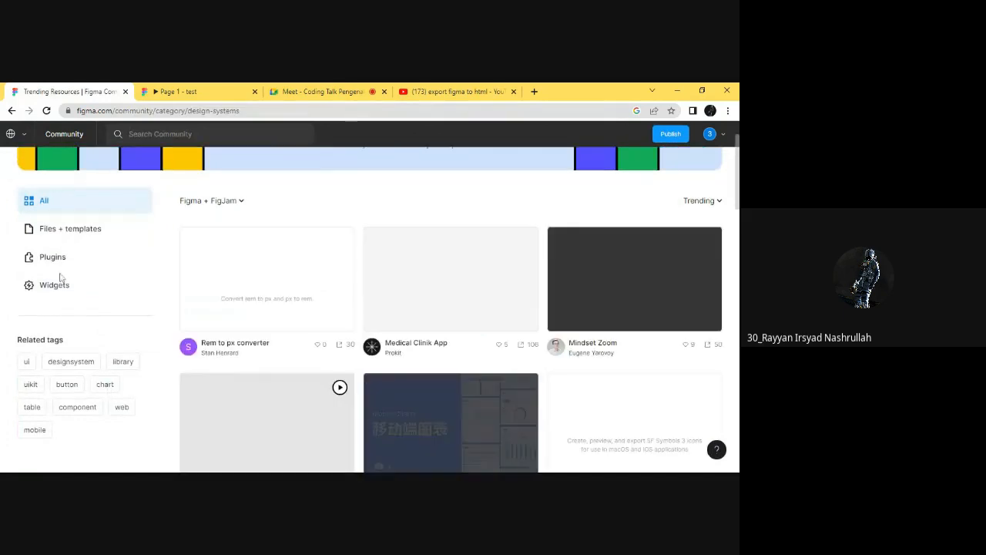
pyautogui.click(62, 276)
pyautogui.scroll(1, 451, 247)
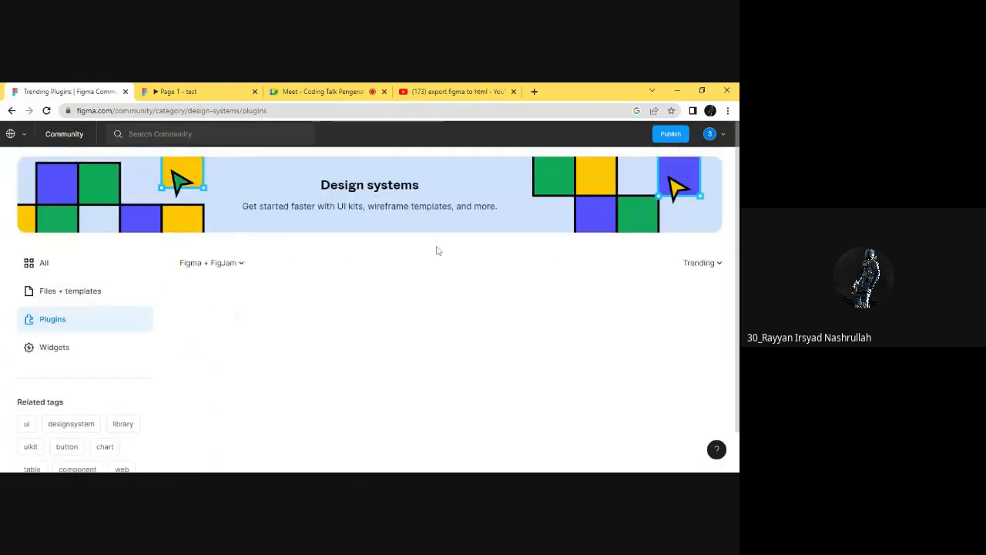
# - Search the Community plugins for "convert HTML"
pyautogui.click(185, 134)
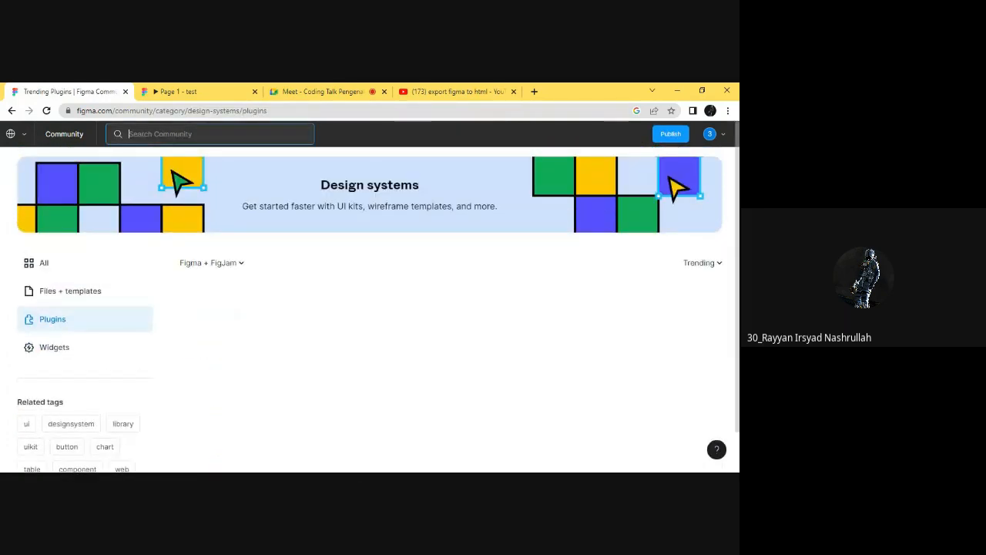
pyautogui.write('conf')
pyautogui.press('BackSpace')
pyautogui.write('v')
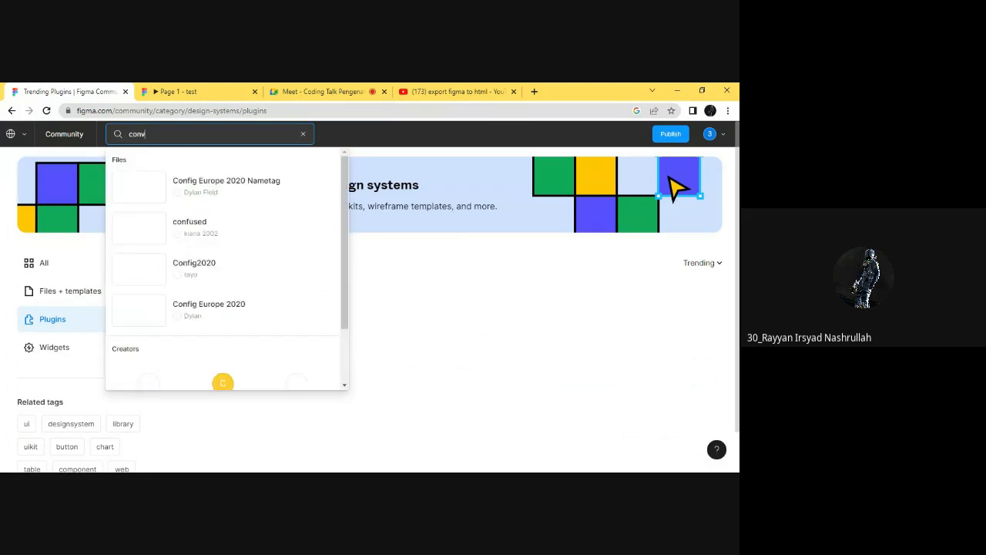
pyautogui.write('ert')
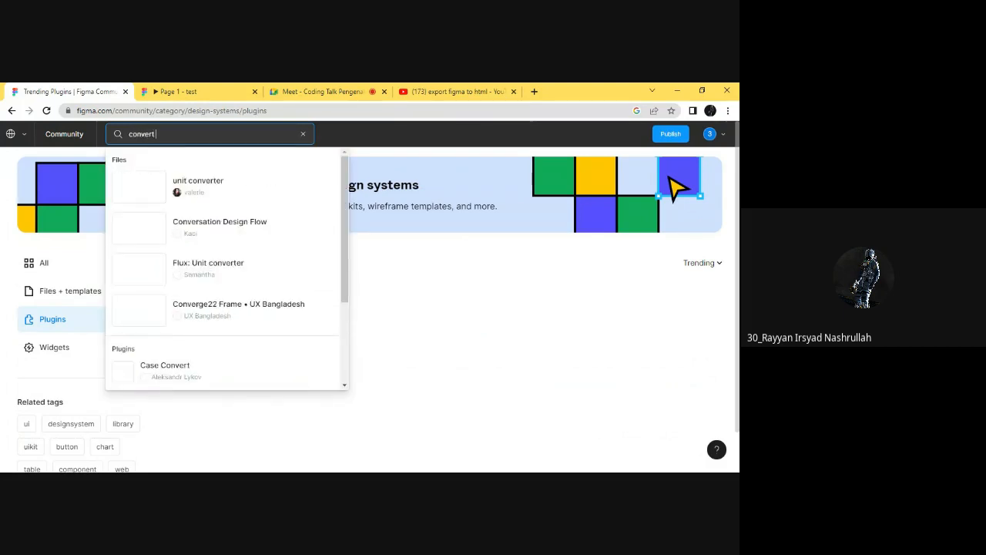
pyautogui.write(' HTML')
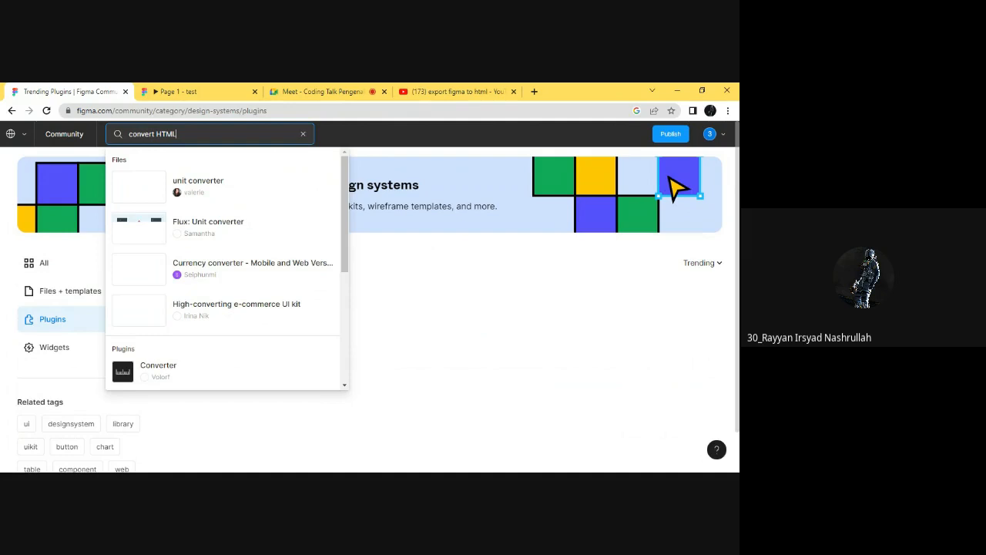
pyautogui.press('Return')
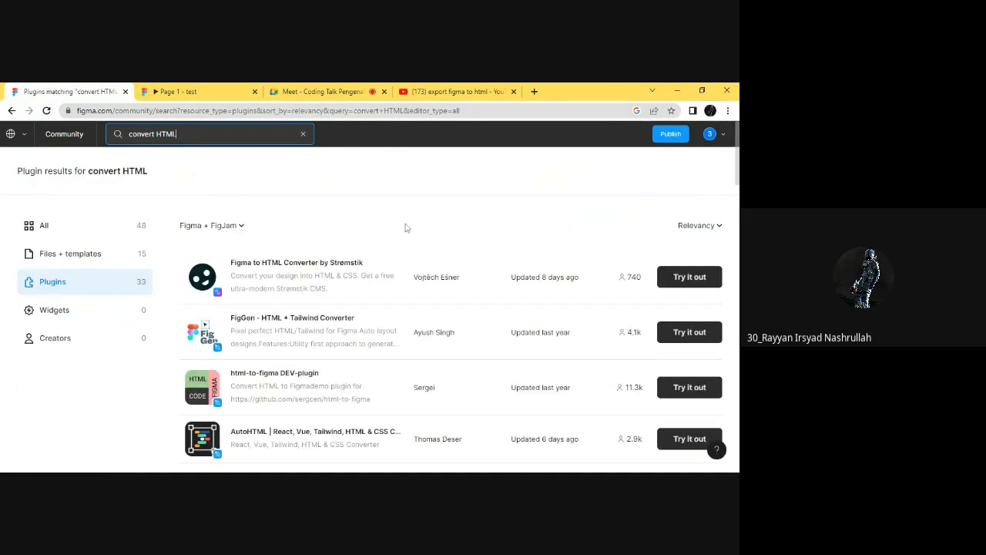
# - Browse the HTML conversion plugins, opening the Anima export plugin's page and returning to the results
pyautogui.scroll(-1, 413, 228)
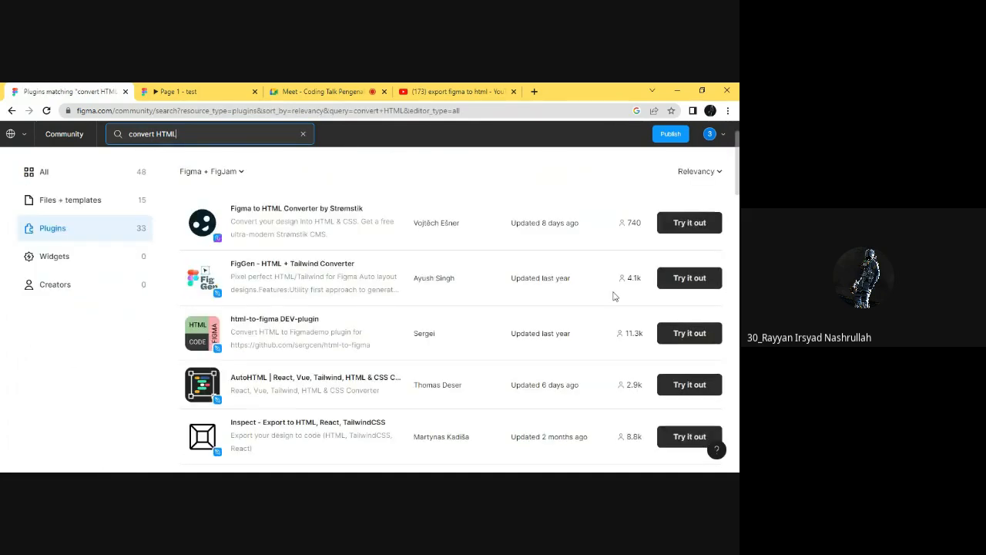
pyautogui.scroll(1, 277, 324)
pyautogui.scroll(-7, 306, 316)
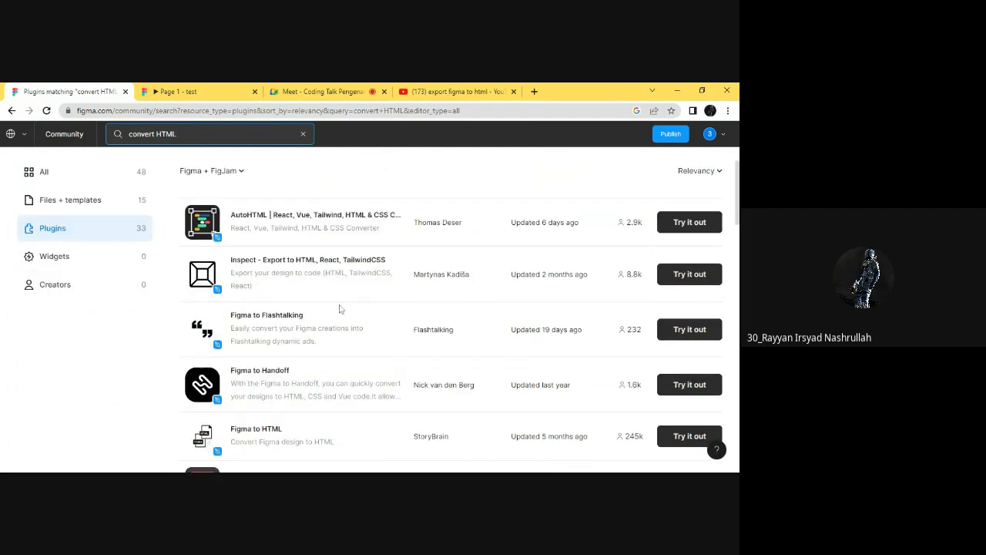
pyautogui.moveTo(179, 134); pyautogui.dragTo(65, 141)
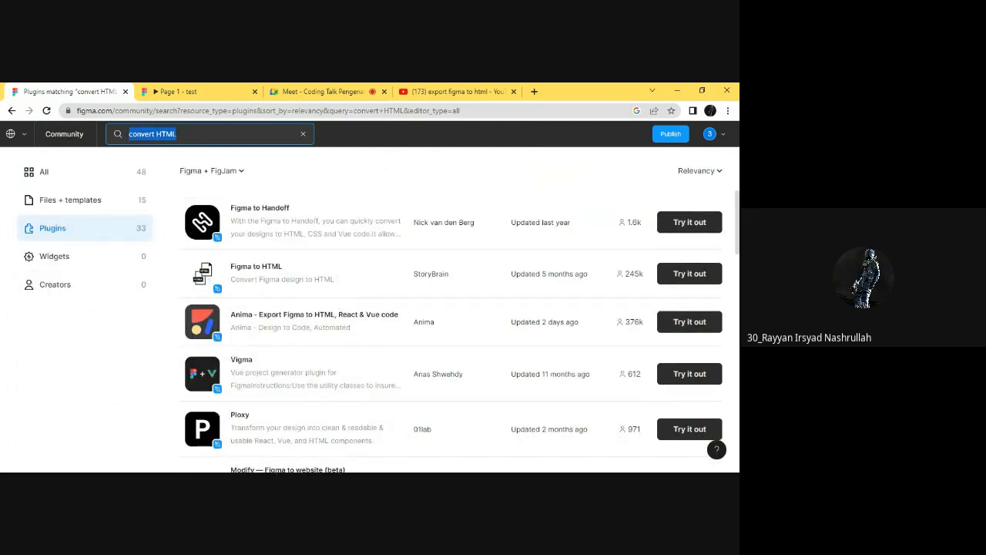
pyautogui.click(408, 324)
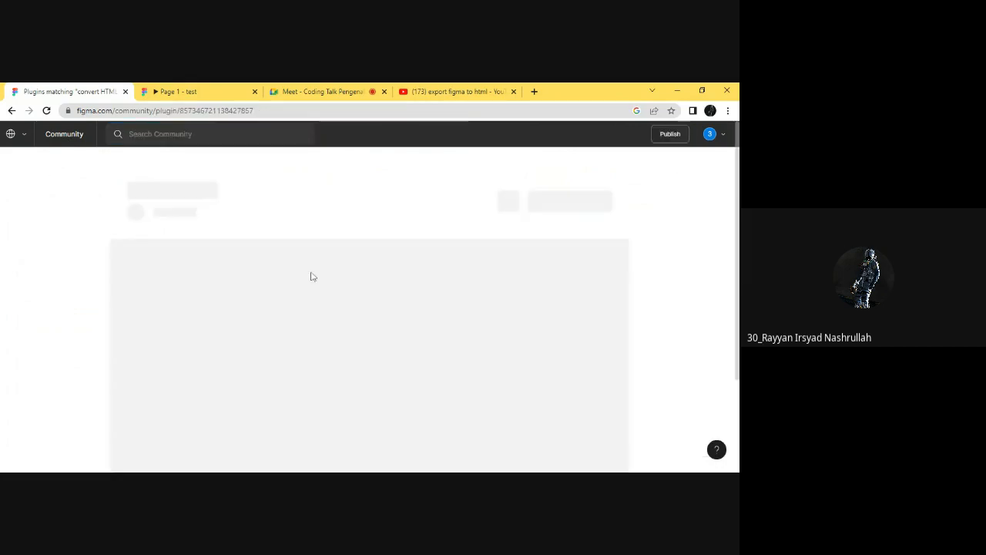
pyautogui.click(12, 111)
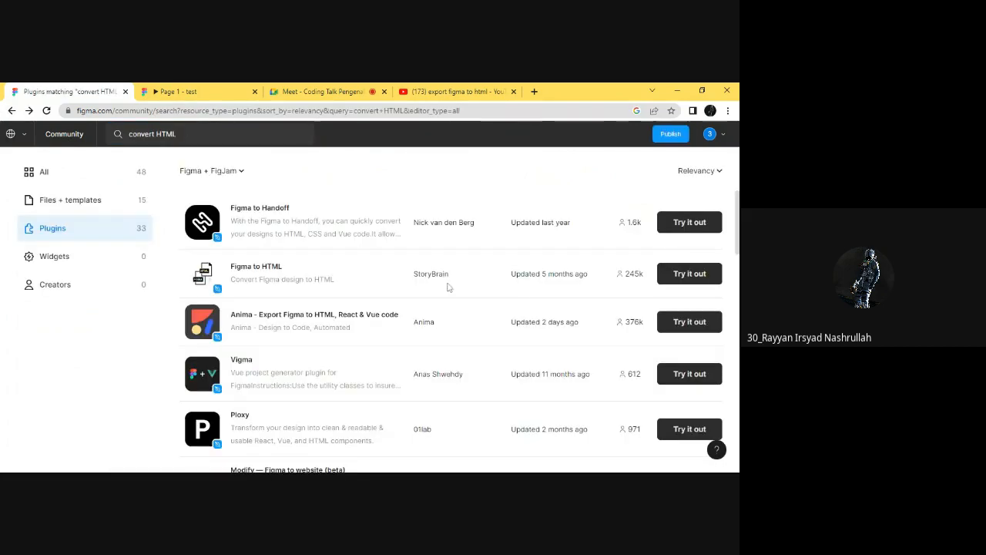
# - Open the Figma to HTML plugin by StoryBrain and review its description, version history and user comments
pyautogui.click(295, 267)
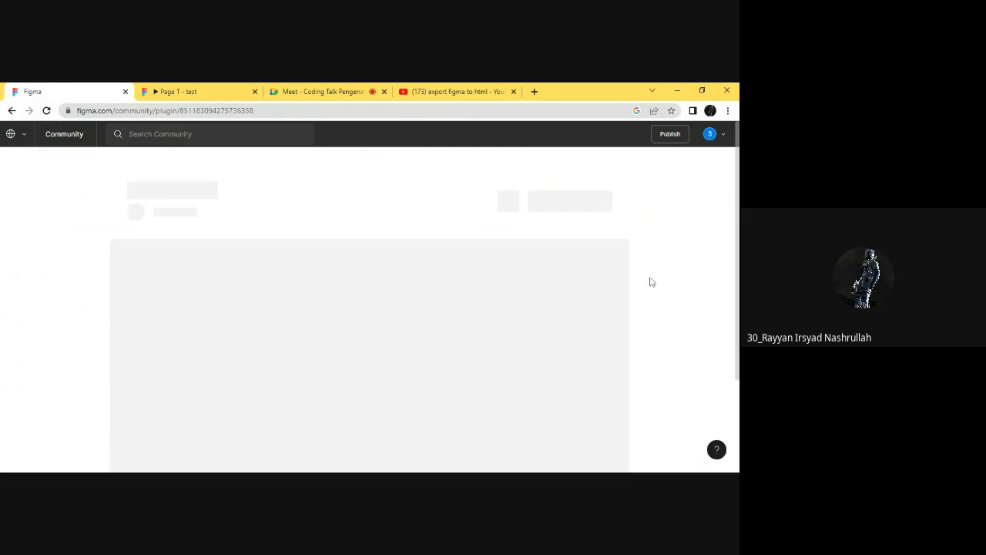
pyautogui.scroll(-8, 391, 353)
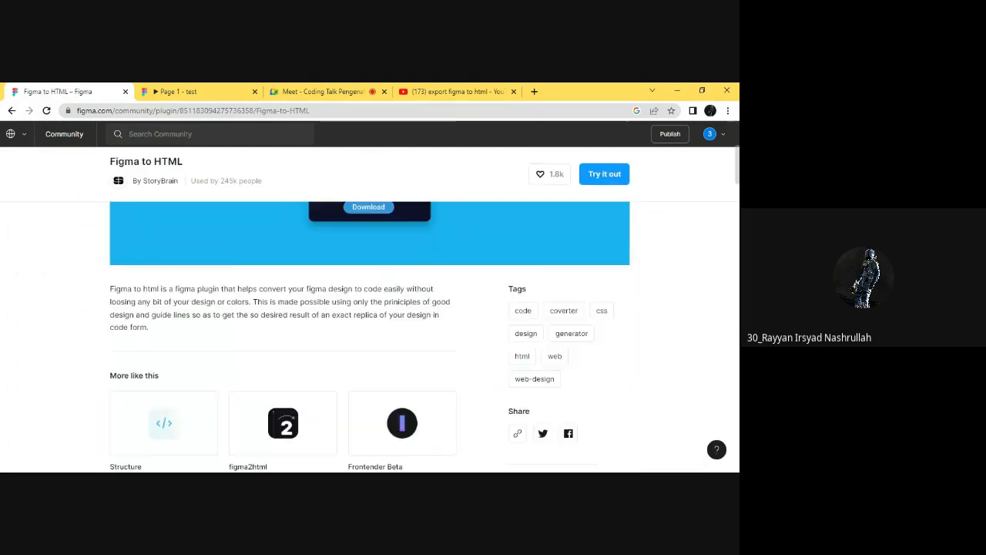
pyautogui.scroll(-3, 271, 299)
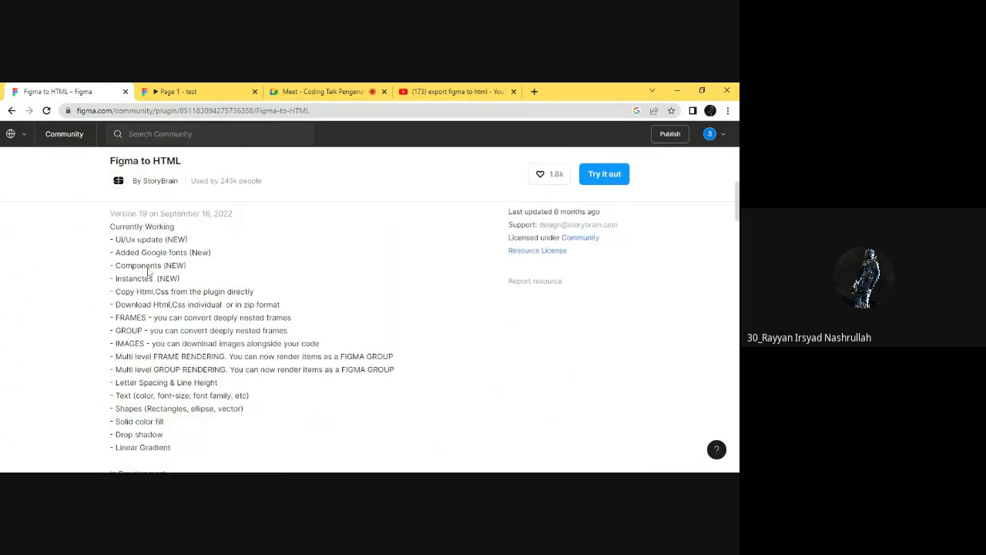
pyautogui.scroll(-8, 164, 291)
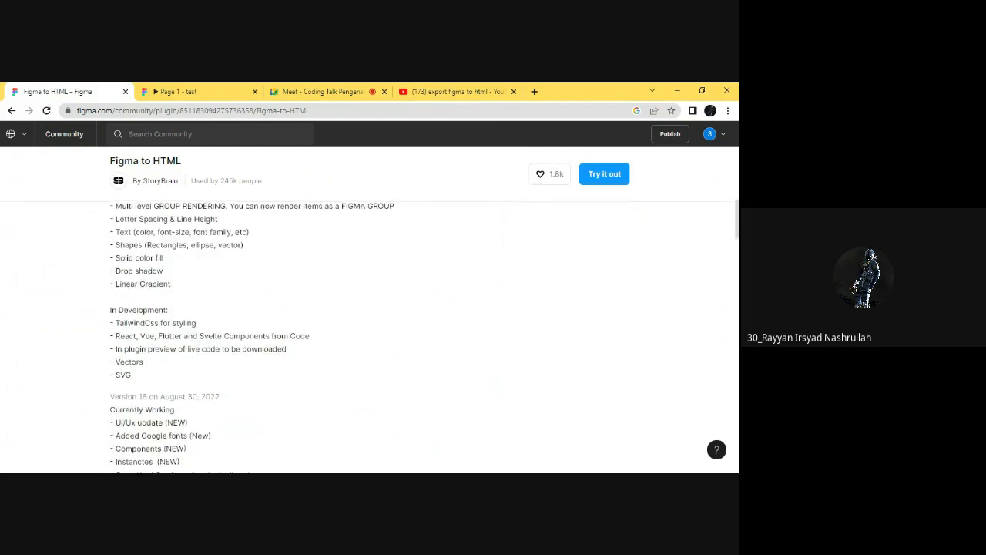
pyautogui.scroll(-3, 163, 291)
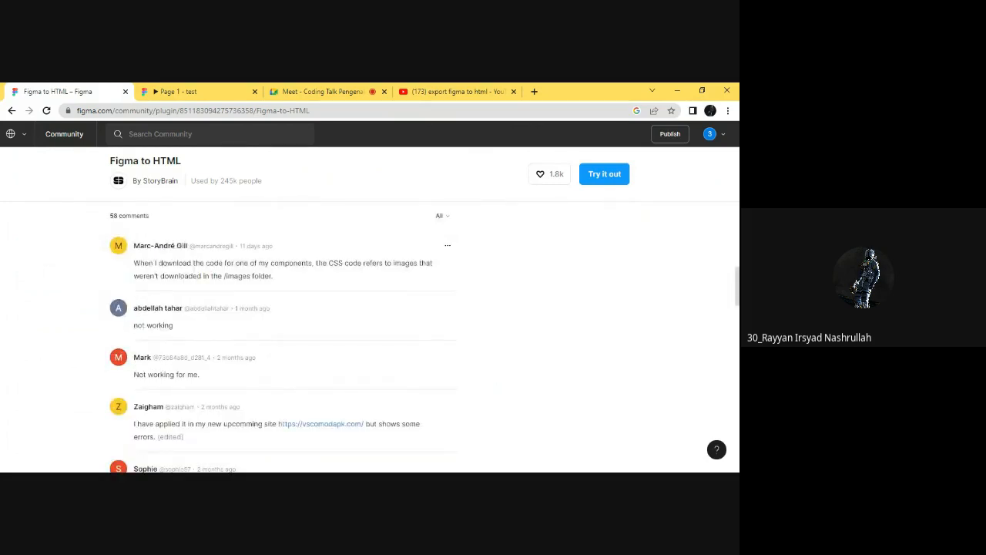
pyautogui.scroll(8, 368, 319)
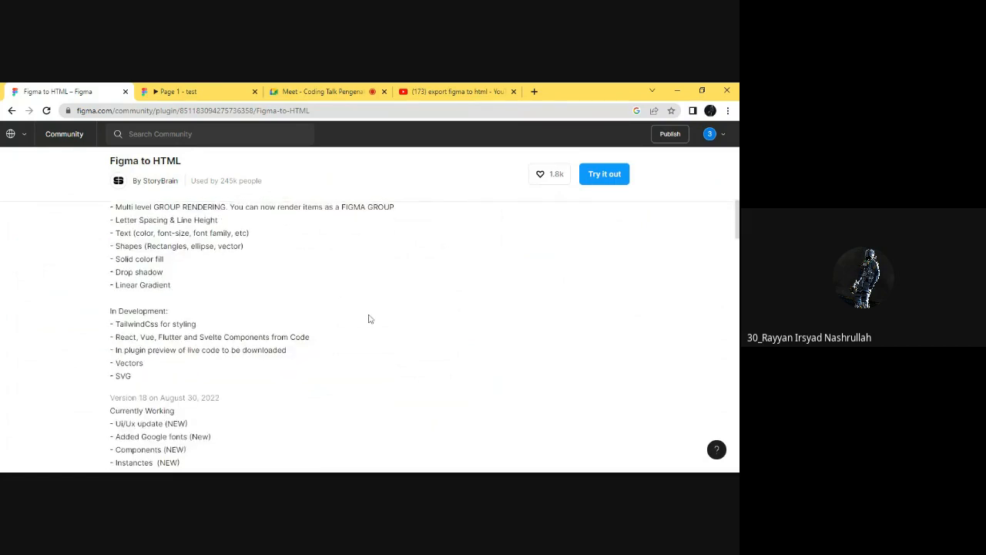
pyautogui.scroll(-10, 353, 315)
pyautogui.scroll(2, 352, 315)
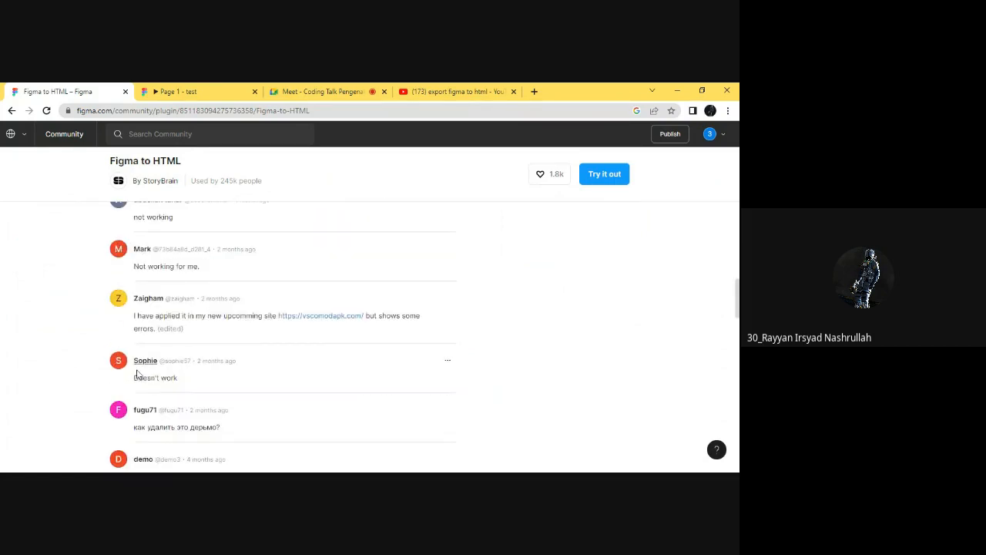
# - Read through the user comments on the Figma to HTML plugin page, highlighting passages about problems with the plugin
pyautogui.moveTo(135, 378); pyautogui.dragTo(158, 376)
pyautogui.scroll(2, 195, 312)
pyautogui.click(158, 373)
pyautogui.moveTo(122, 326); pyautogui.dragTo(159, 326)
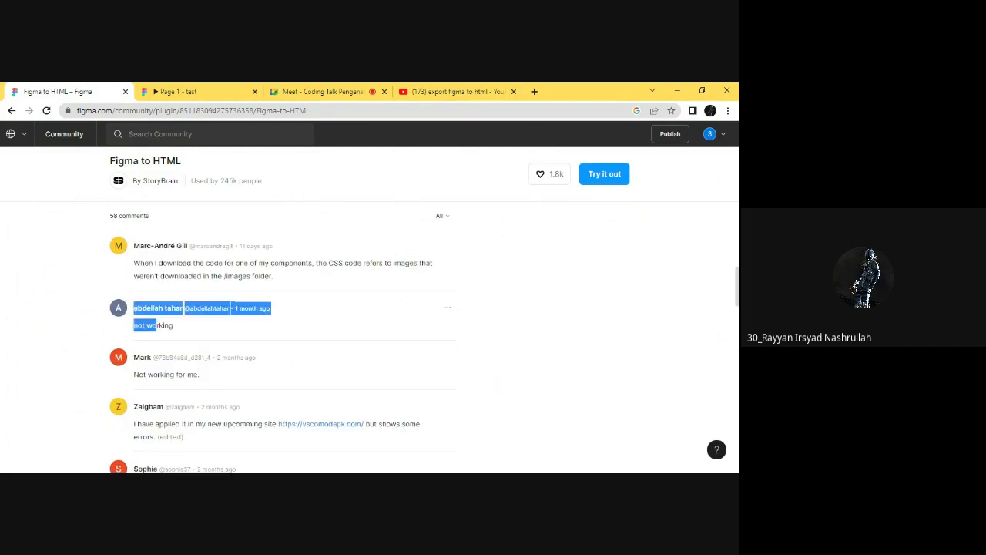
pyautogui.click(296, 339)
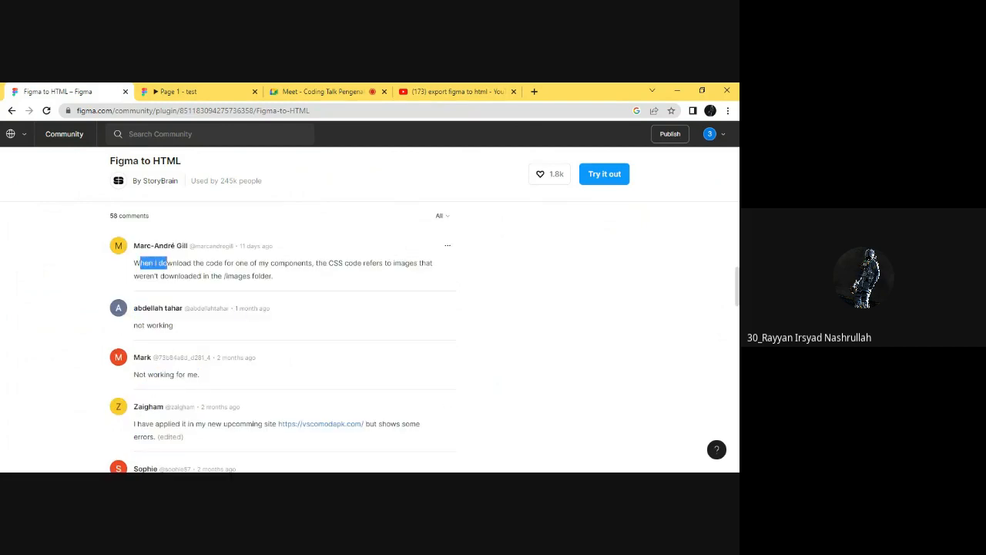
pyautogui.moveTo(168, 263); pyautogui.dragTo(343, 263)
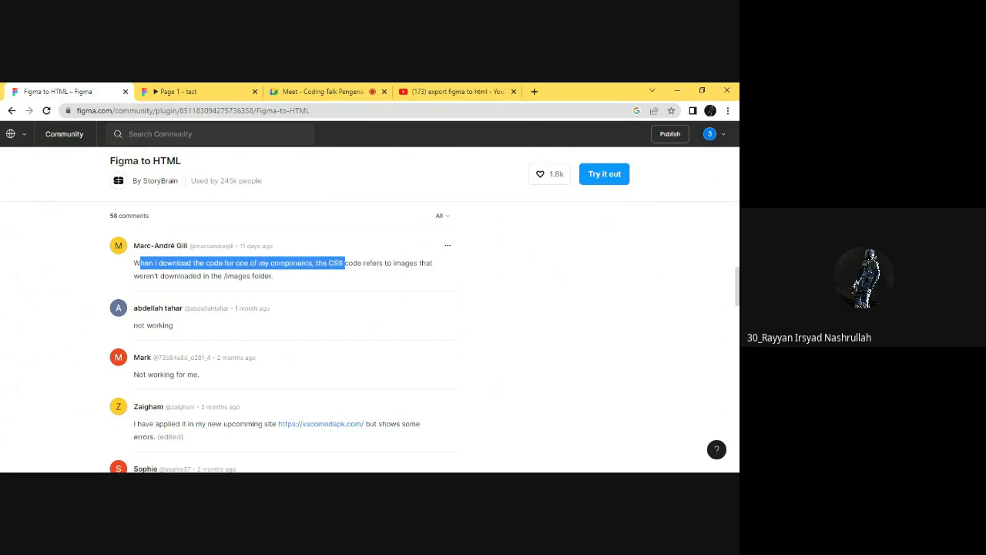
pyautogui.click(319, 287)
pyautogui.moveTo(396, 264); pyautogui.dragTo(427, 264)
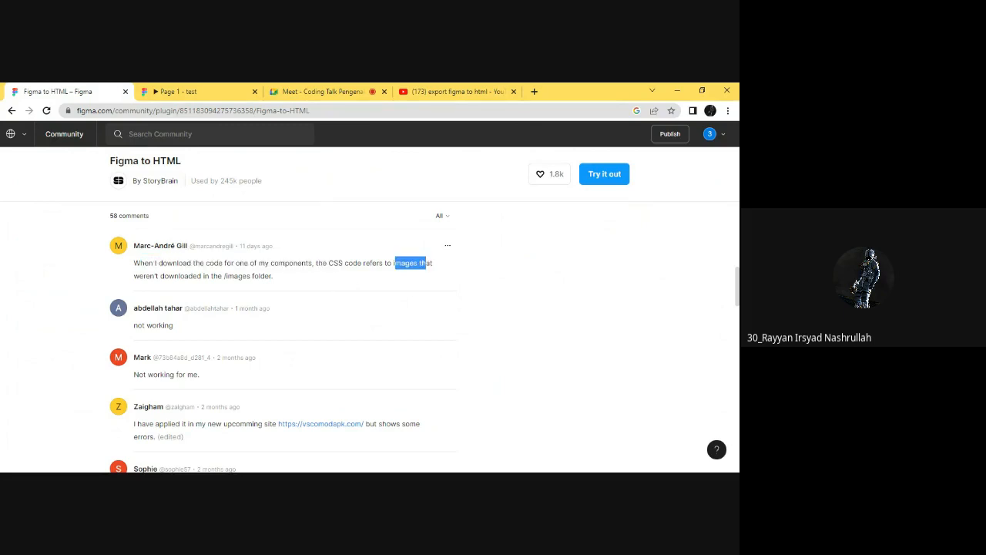
pyautogui.moveTo(150, 276)
pyautogui.mouseDown()
pyautogui.moveTo(181, 276)
pyautogui.moveTo(146, 276)
pyautogui.mouseUp()
pyautogui.scroll(-15, 283, 337)
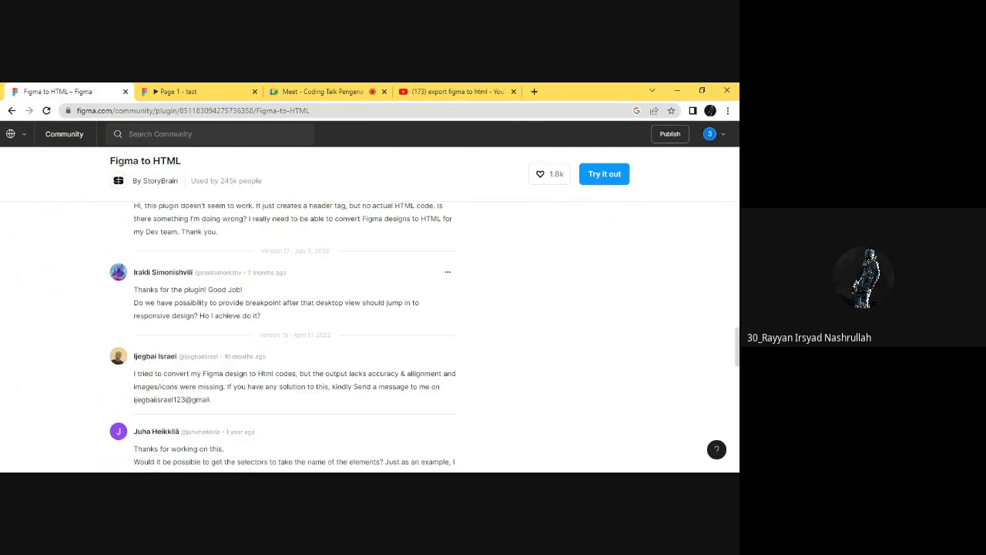
pyautogui.scroll(5, 366, 325)
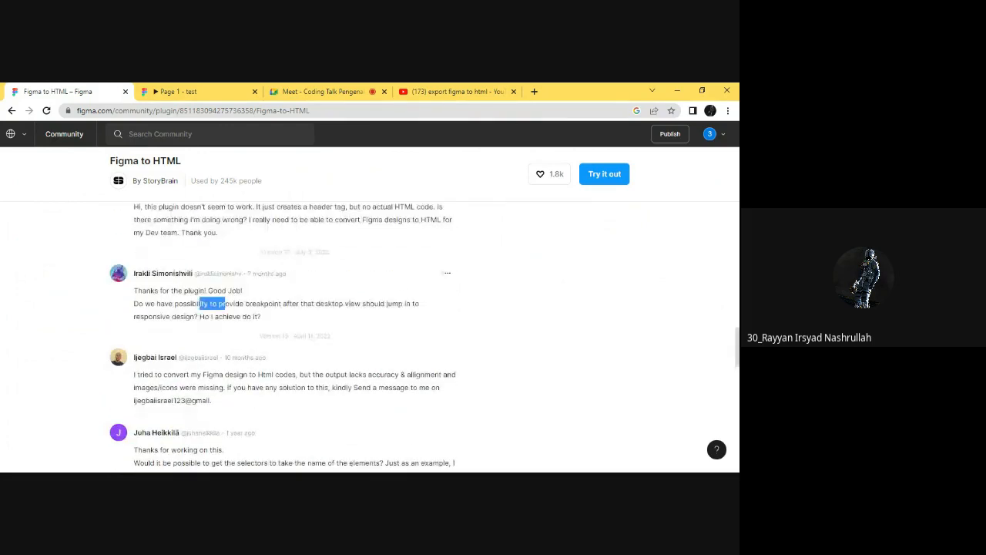
pyautogui.scroll(8, 366, 325)
pyautogui.scroll(10, 366, 325)
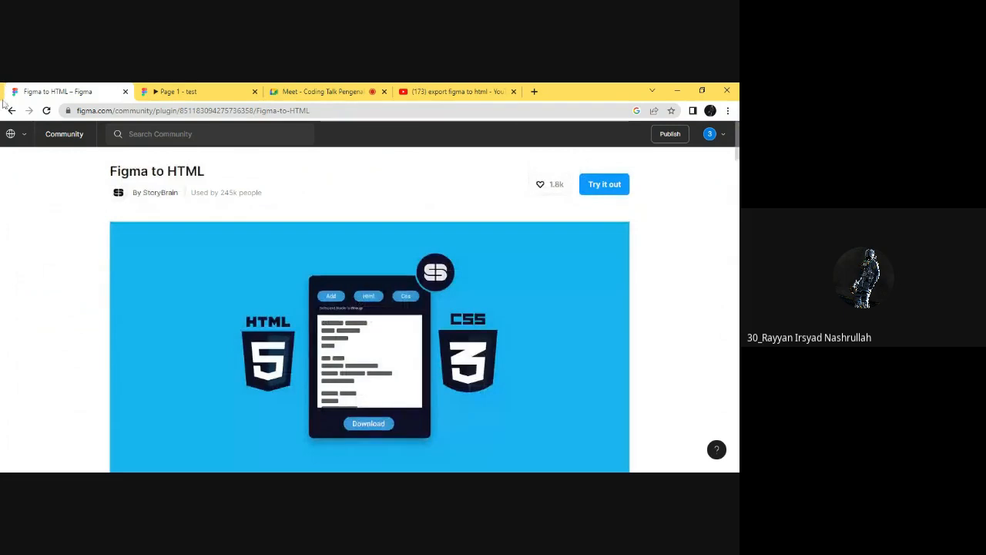
# - Return to the plugin results and open the Anima export plugin's page to review its description and user comments
pyautogui.click(11, 110)
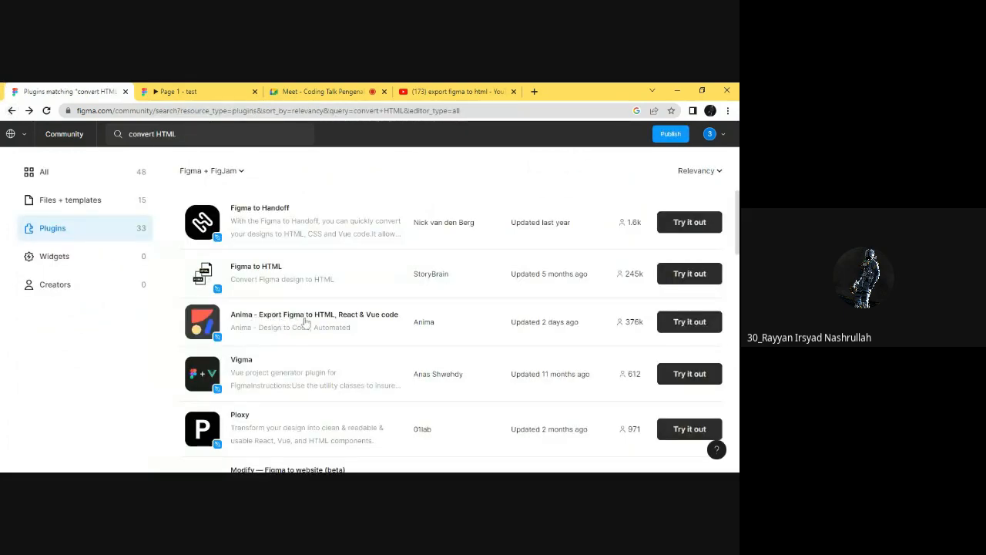
pyautogui.click(311, 322)
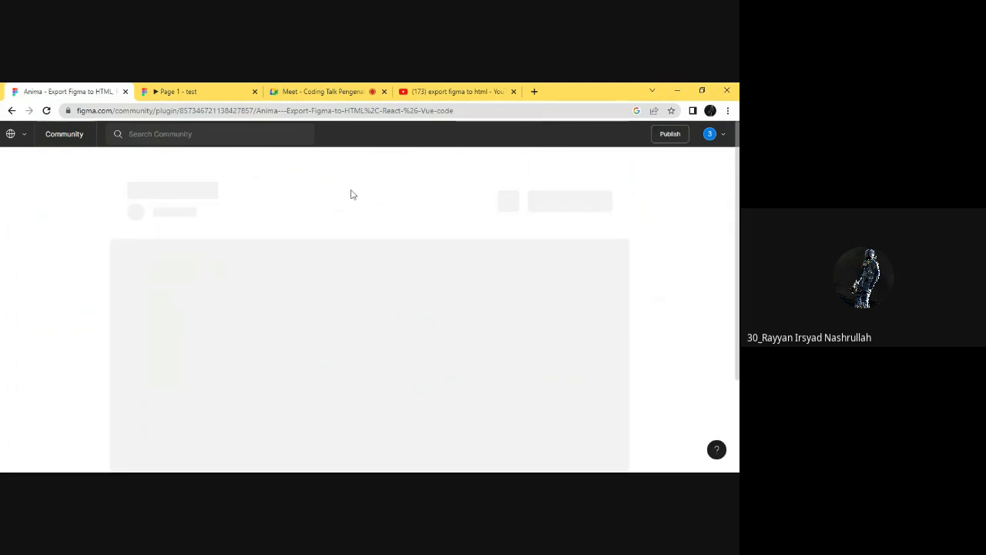
pyautogui.scroll(-1, 246, 266)
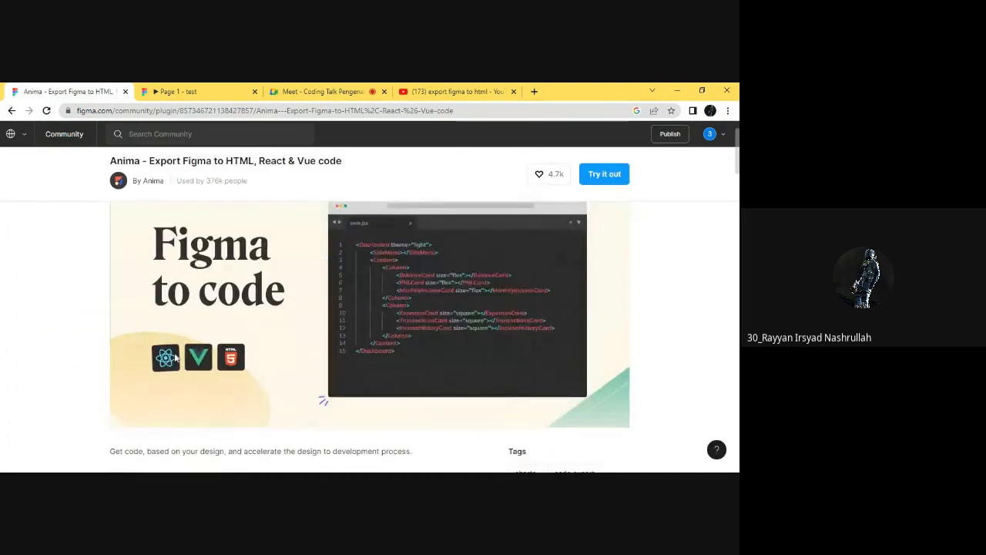
pyautogui.scroll(-4, 412, 281)
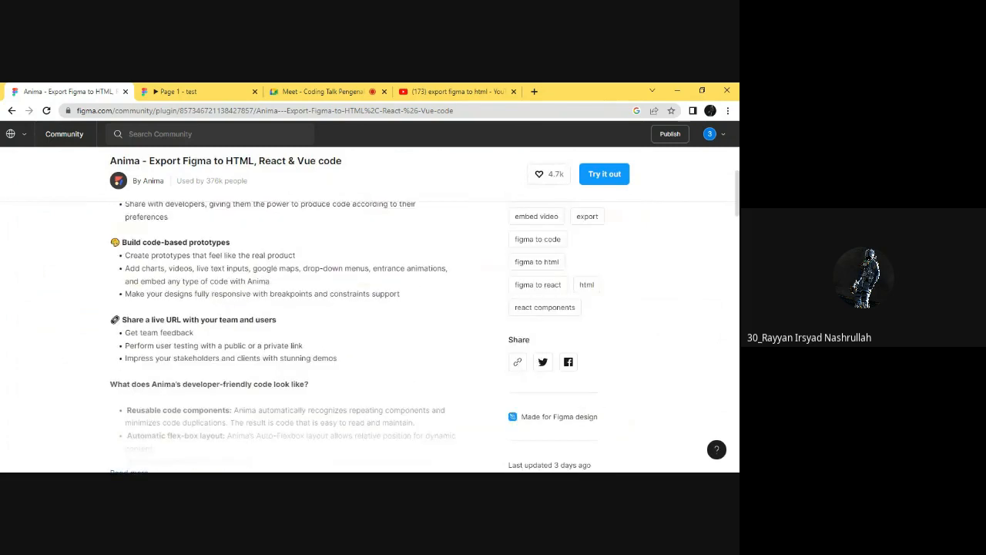
pyautogui.scroll(1, 264, 298)
pyautogui.scroll(-10, 264, 297)
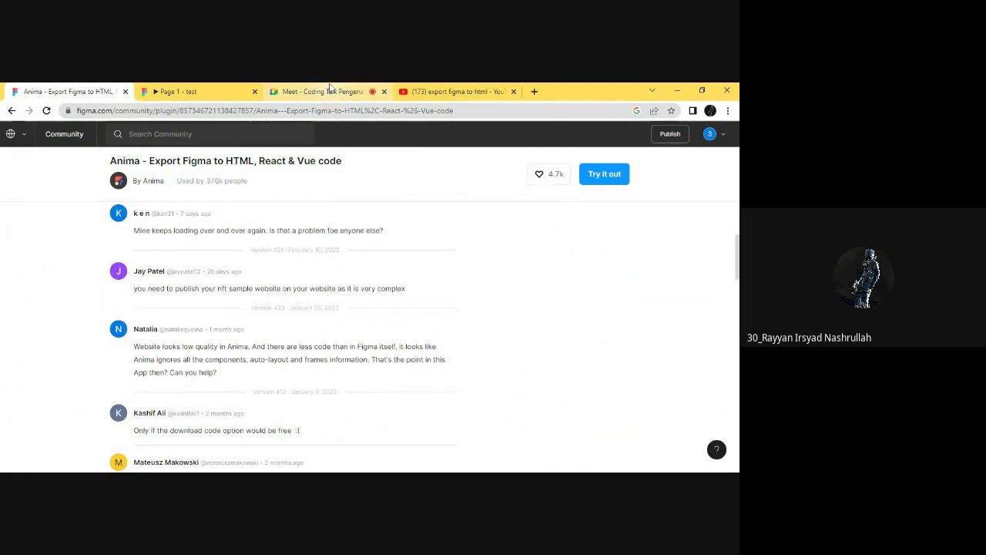
# - Check the in-call messages in Google Meet and browse the YouTube results for "export figma to html"
pyautogui.click(335, 89)
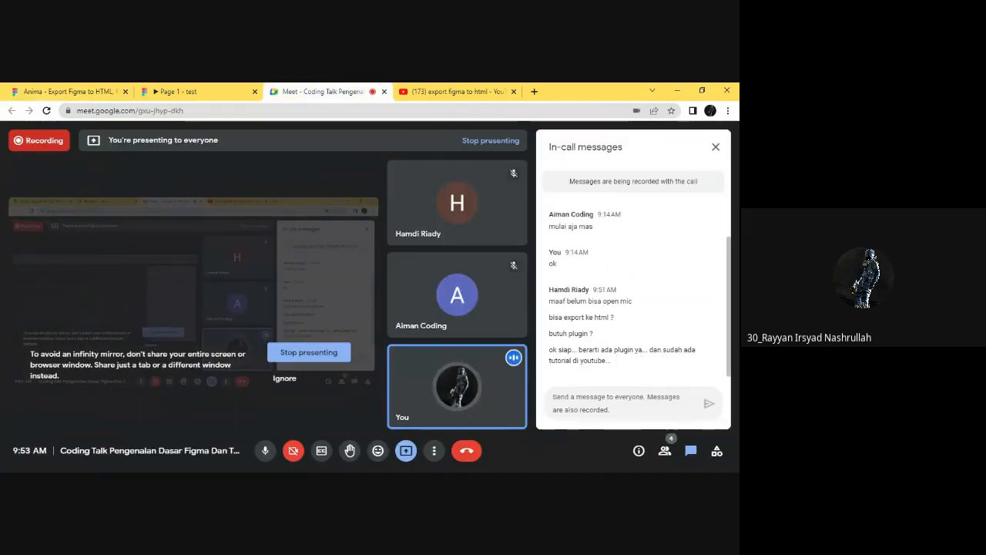
pyautogui.click(463, 88)
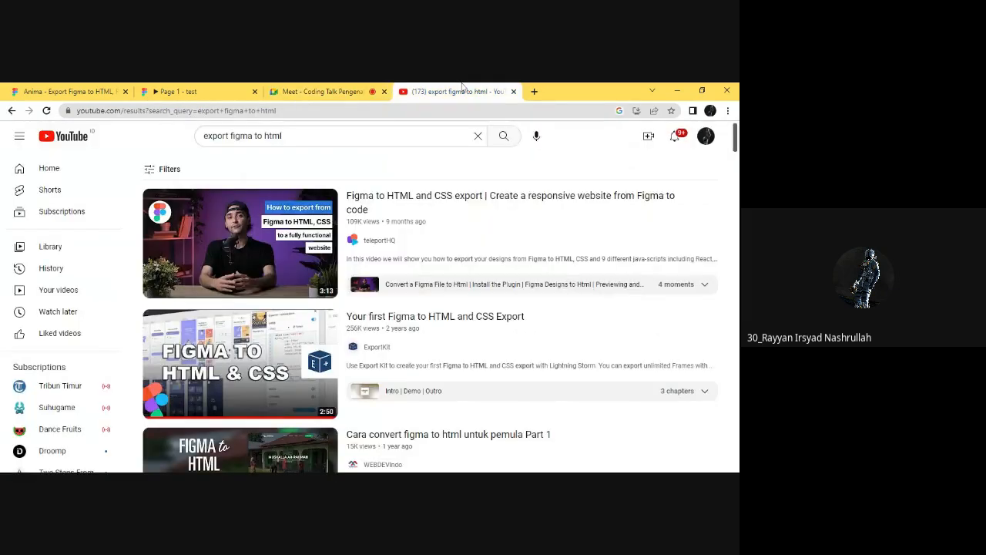
pyautogui.scroll(-5, 729, 319)
pyautogui.scroll(-12, 702, 289)
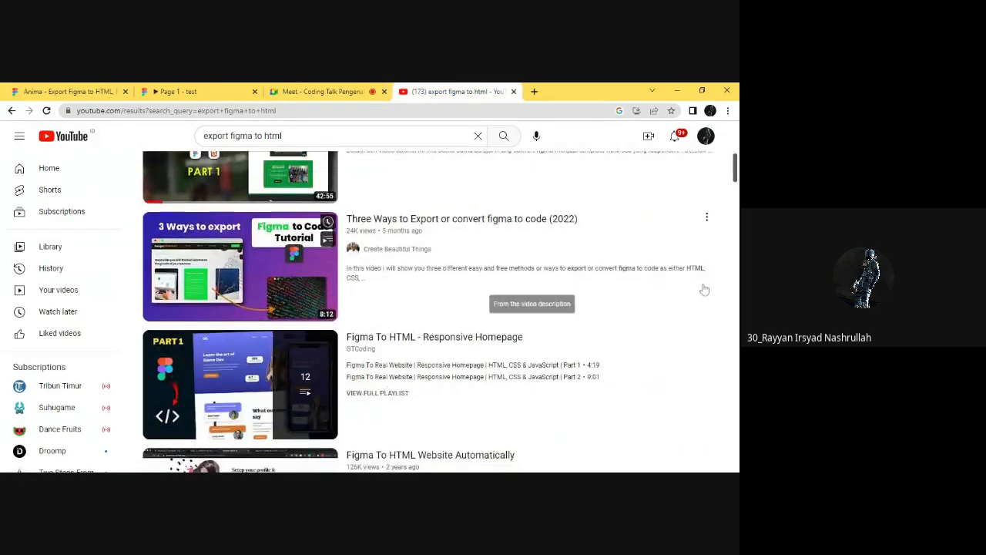
pyautogui.scroll(-4, 704, 289)
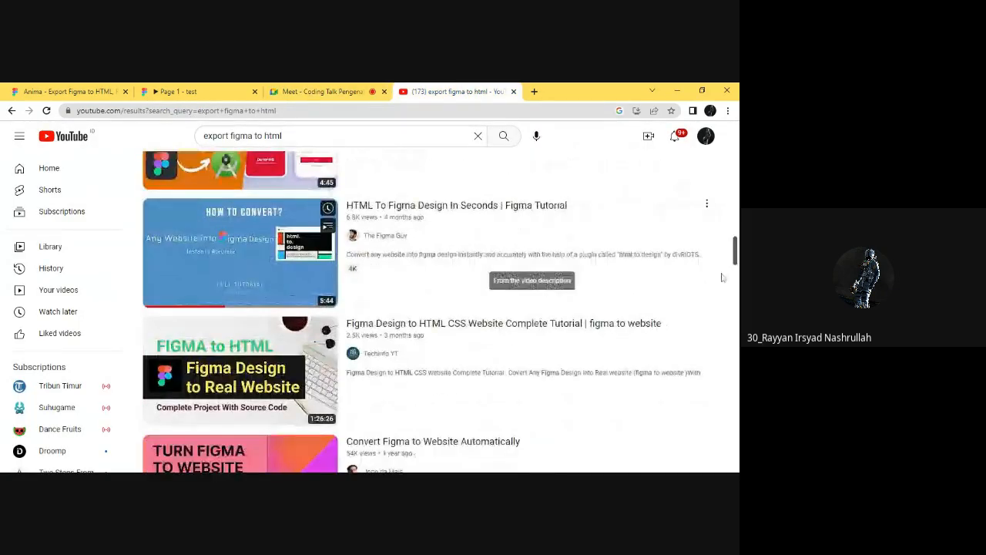
pyautogui.scroll(2, 296, 229)
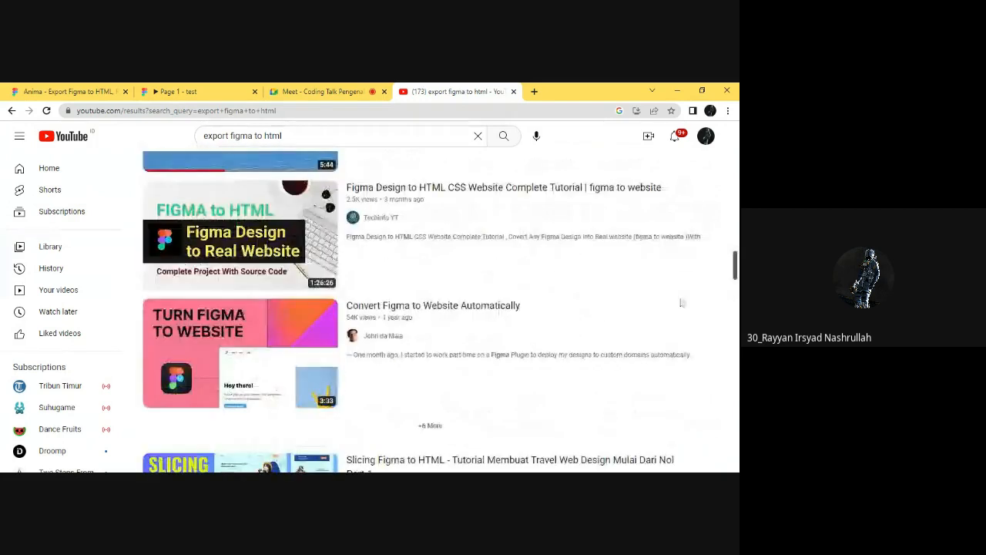
pyautogui.scroll(-2, 700, 331)
pyautogui.scroll(4, 440, 311)
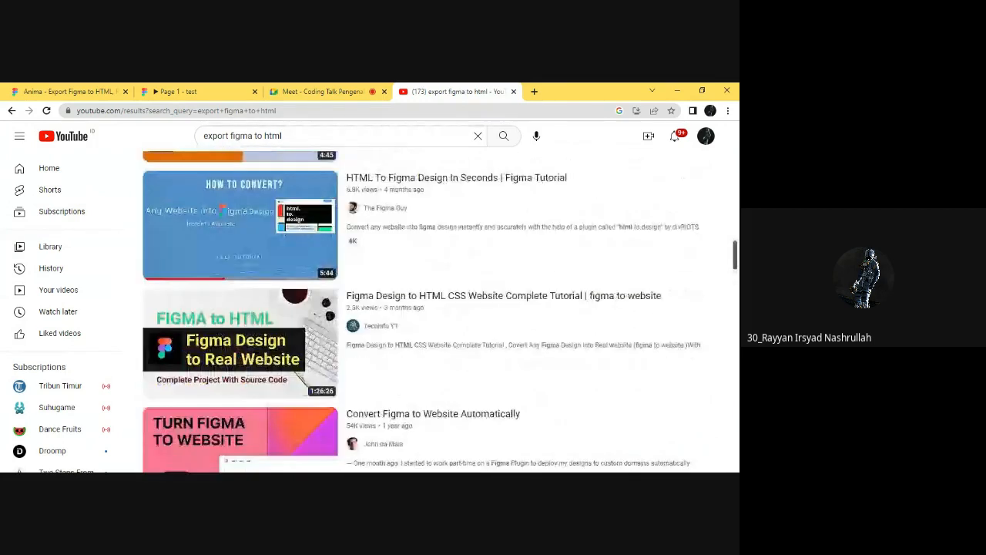
pyautogui.scroll(-6, 440, 310)
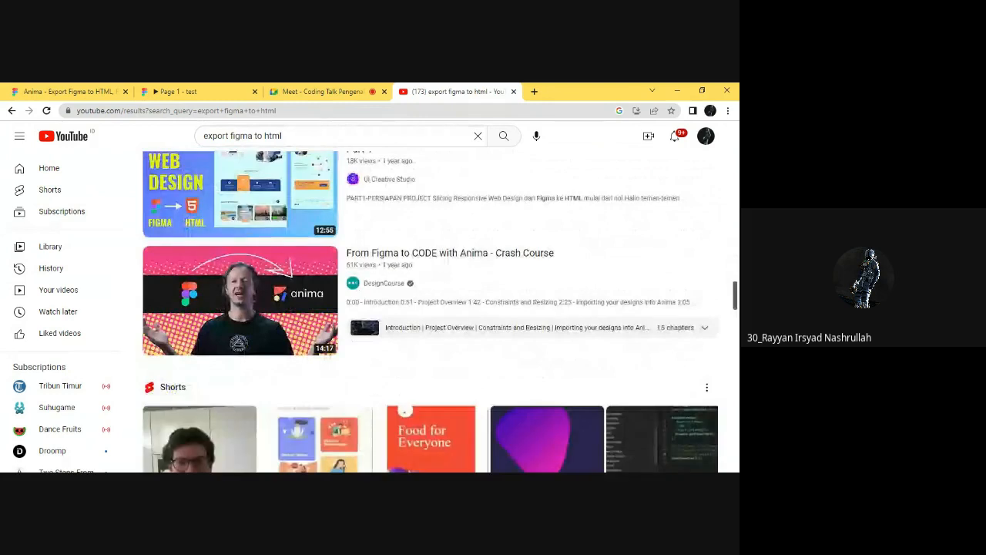
pyautogui.scroll(-5, 429, 311)
pyautogui.scroll(1, 524, 204)
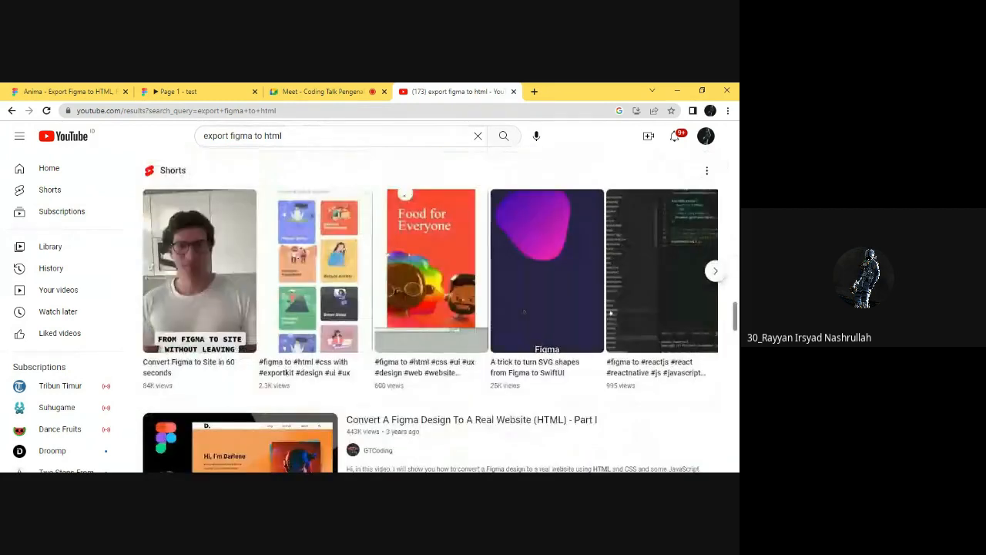
pyautogui.scroll(-4, 524, 203)
pyautogui.scroll(-4, 714, 333)
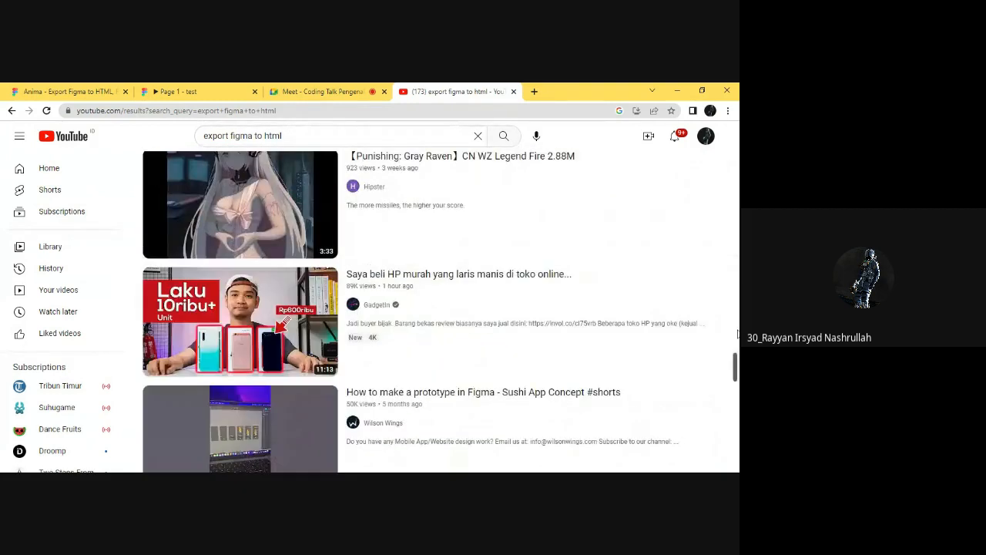
pyautogui.scroll(8, 714, 334)
pyautogui.scroll(10, 714, 333)
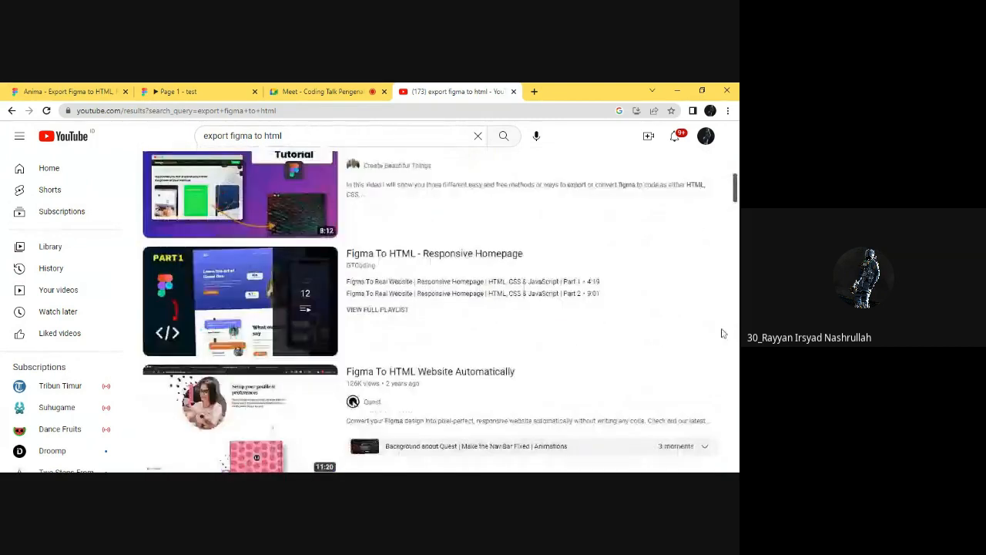
# - Check the Meet messages again and return to the Figma Community results to browse the "convert HTML" plugins
pyautogui.click(286, 90)
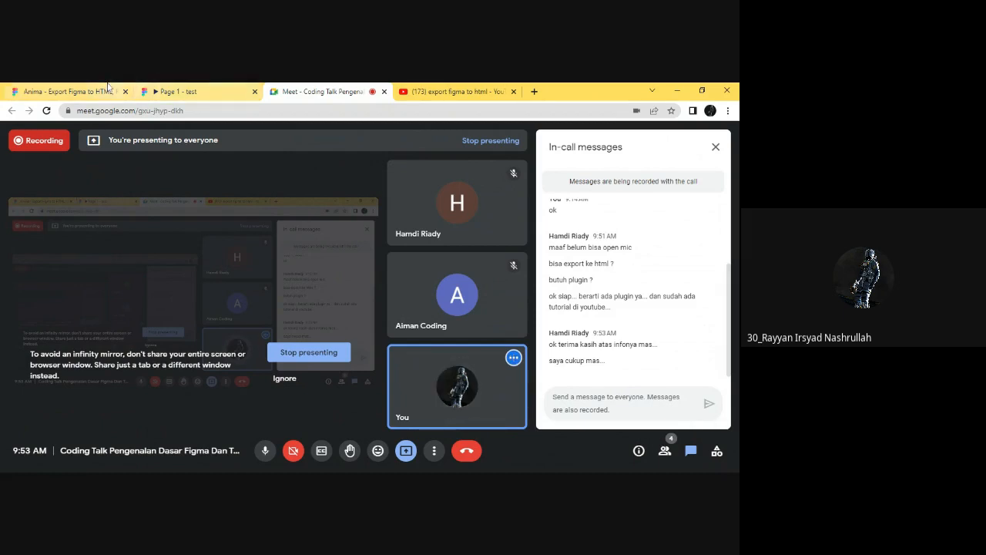
pyautogui.click(54, 88)
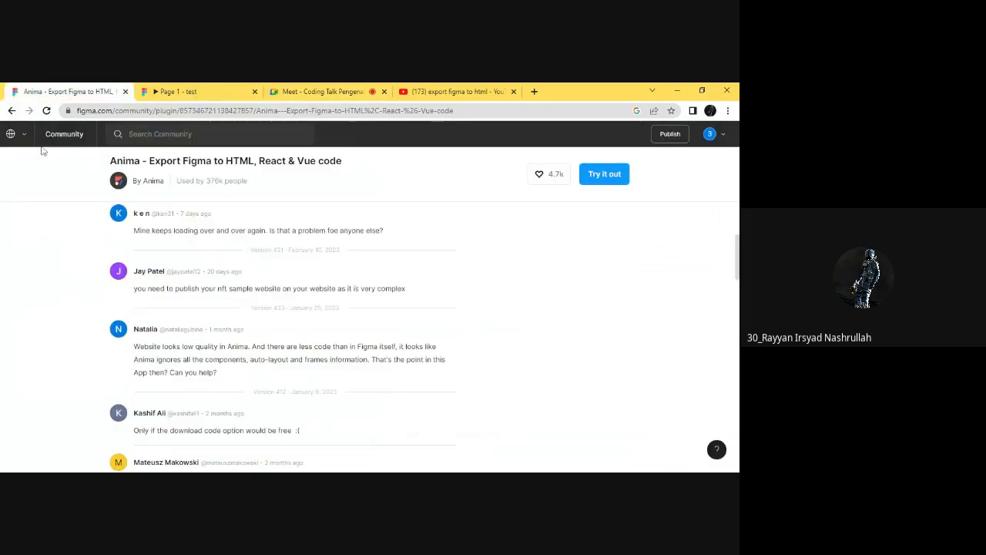
pyautogui.click(10, 110)
pyautogui.scroll(-3, 561, 292)
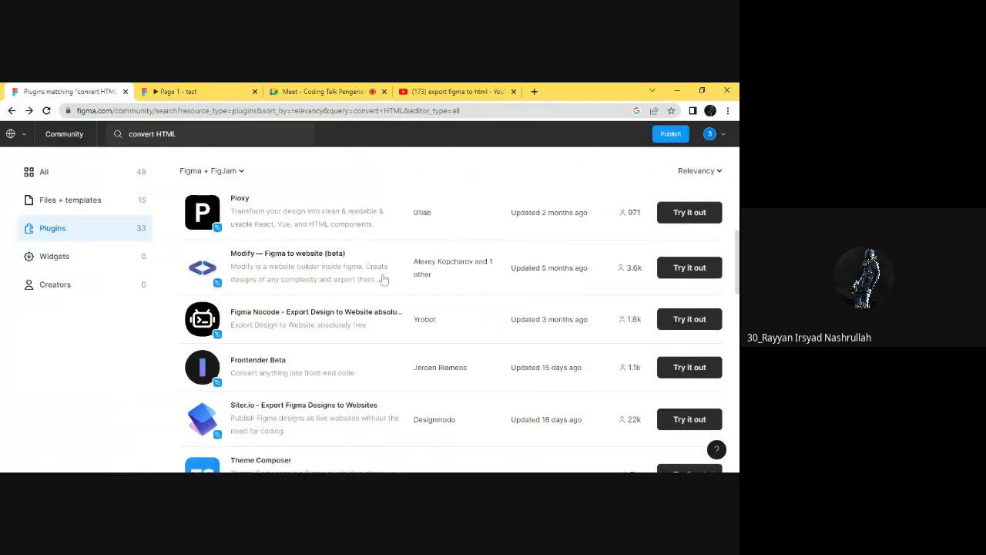
pyautogui.scroll(2, 328, 281)
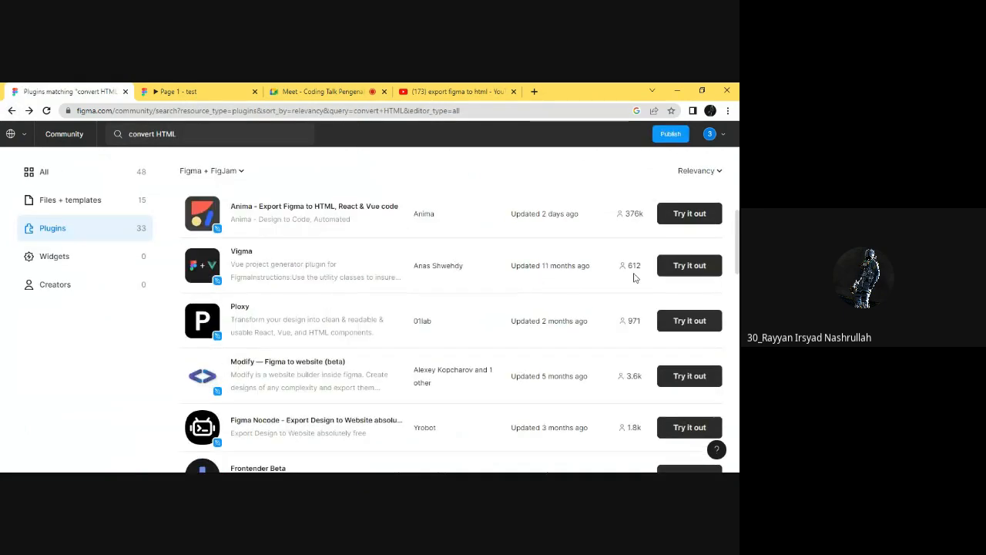
pyautogui.scroll(-4, 635, 278)
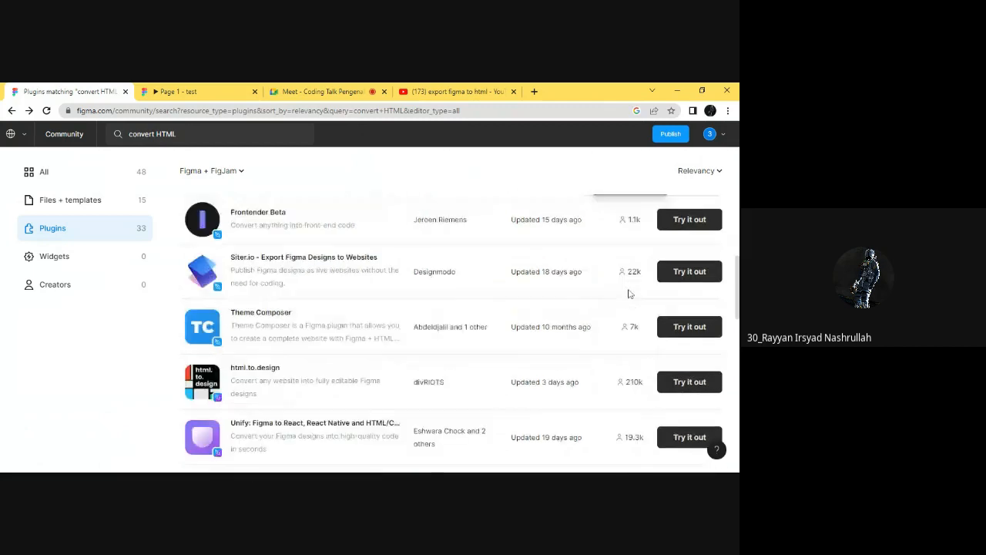
pyautogui.scroll(-1, 628, 294)
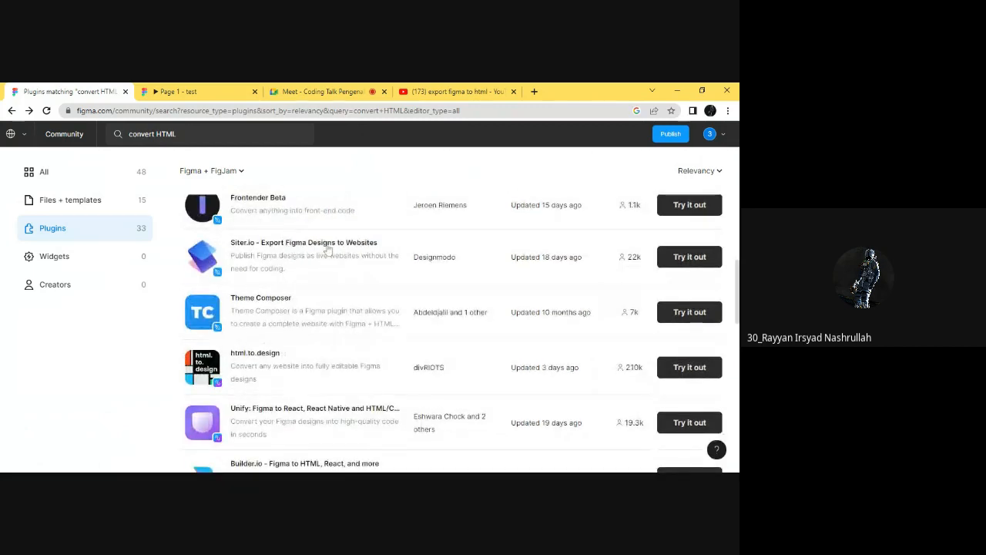
pyautogui.scroll(-3, 683, 326)
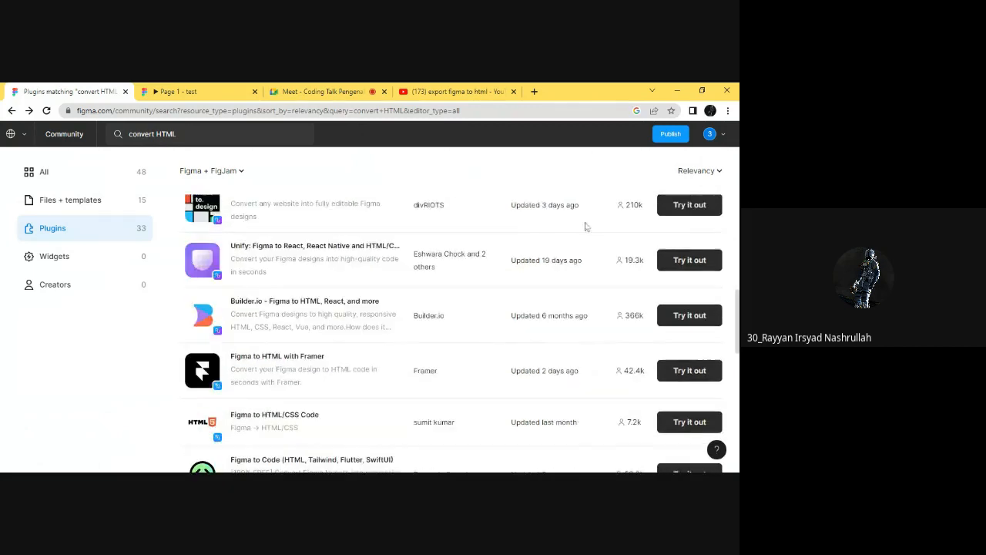
pyautogui.scroll(1, 532, 244)
# - Open the html.to.design plugin by divRIOTS and read its description and how-it-works instructions
pyautogui.click(258, 254)
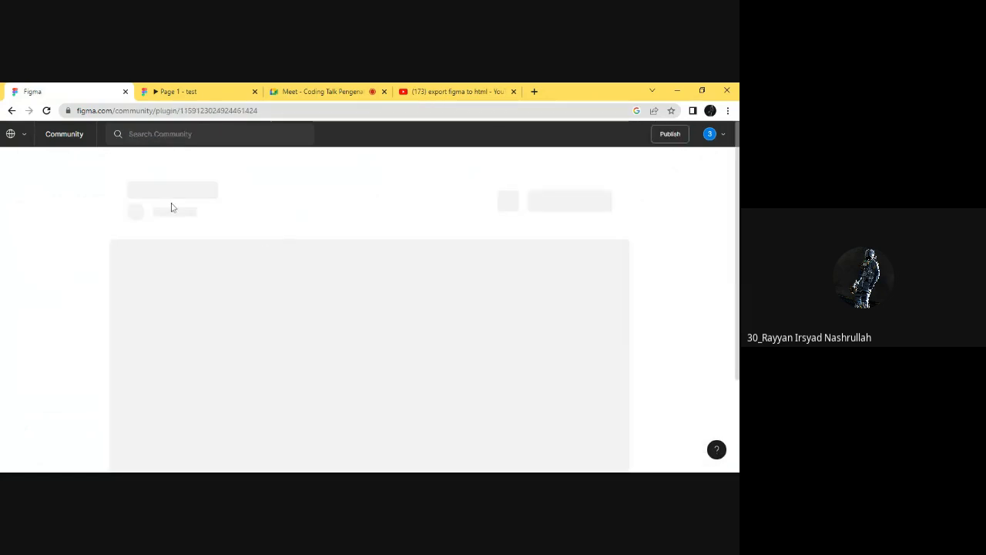
pyautogui.moveTo(118, 172); pyautogui.dragTo(174, 172)
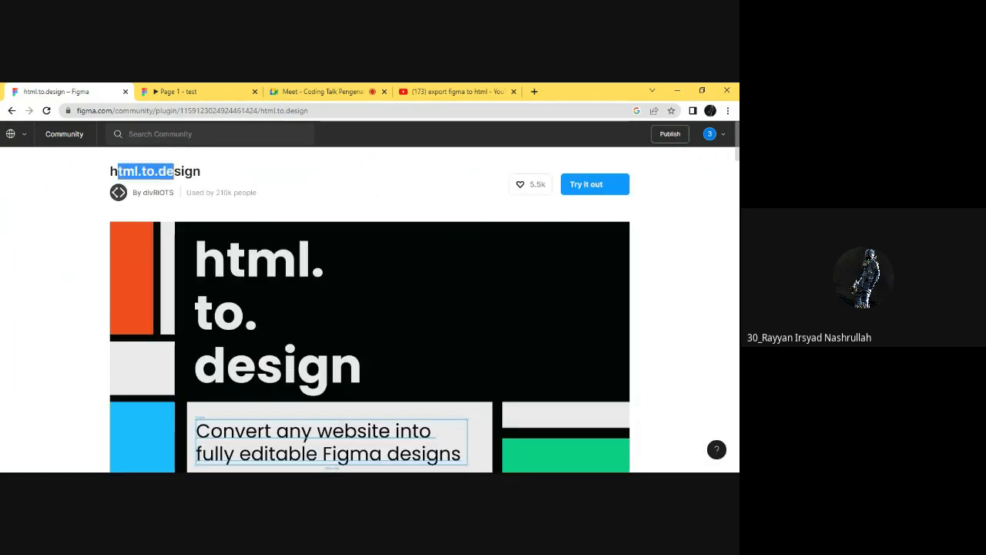
pyautogui.click(252, 171)
pyautogui.scroll(-5, 251, 173)
pyautogui.scroll(1, 252, 173)
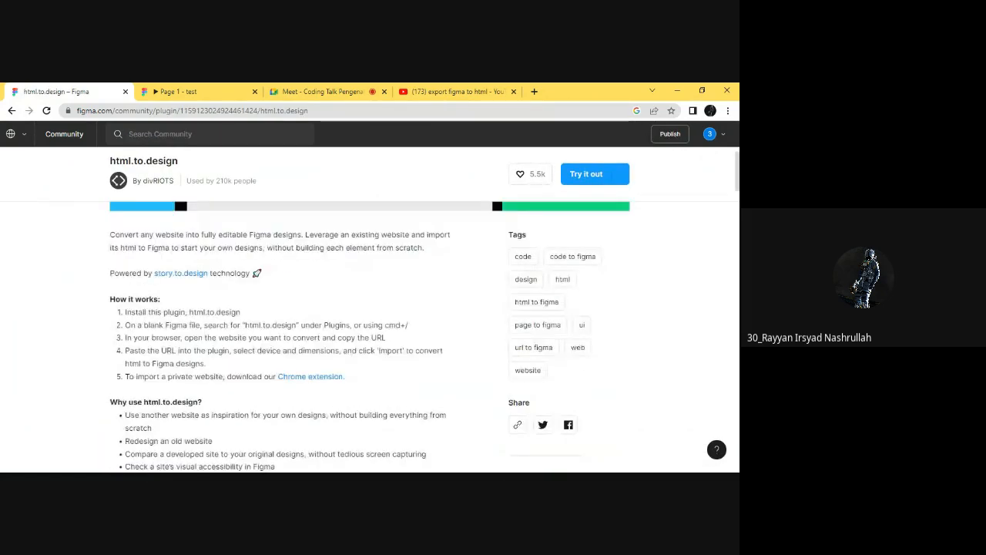
pyautogui.moveTo(135, 312); pyautogui.dragTo(205, 312)
pyautogui.click(205, 312)
pyautogui.scroll(-1, 205, 312)
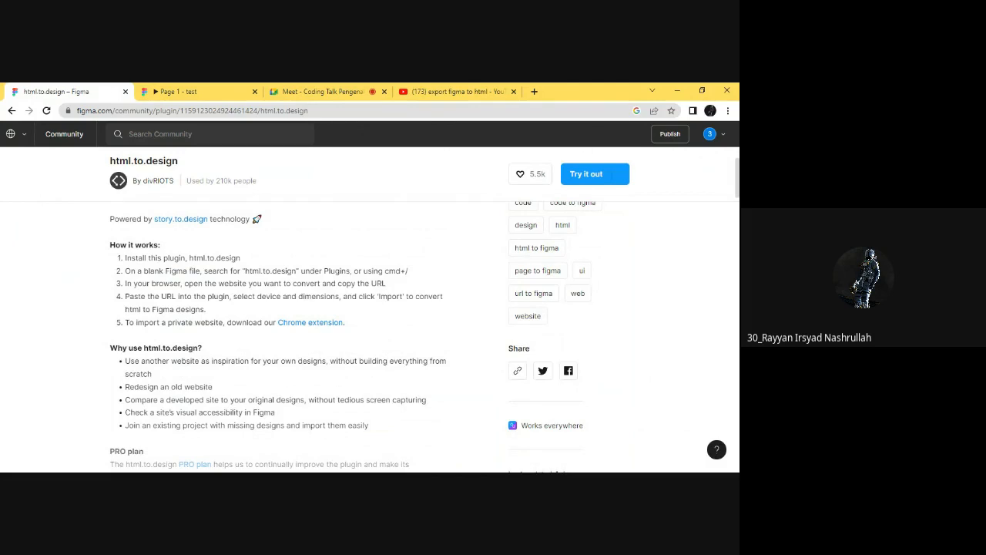
# - Expand the html.to.design description and look over its similar plugins, version history and user comments
pyautogui.scroll(-8, 93, 351)
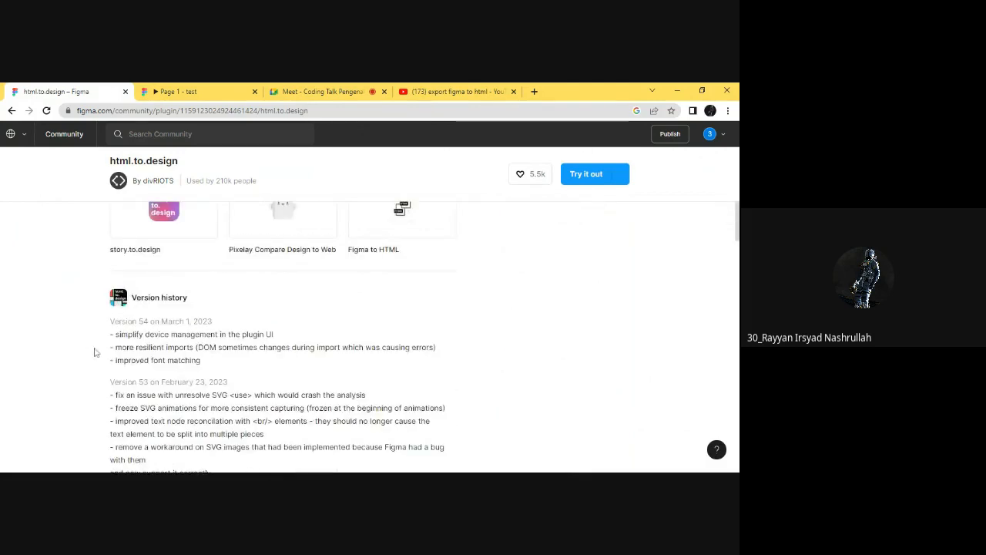
pyautogui.scroll(3, 115, 331)
pyautogui.click(137, 312)
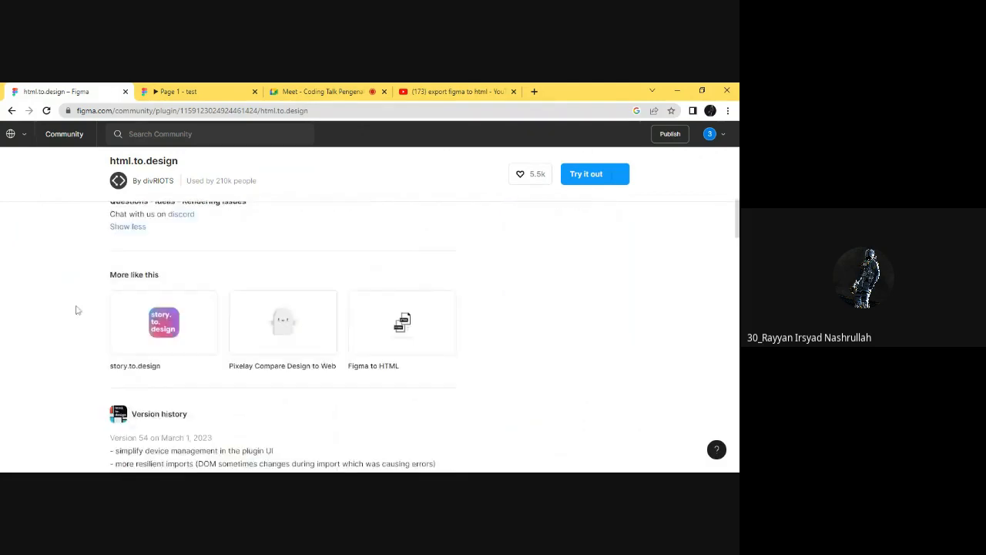
pyautogui.scroll(3, 110, 336)
pyautogui.scroll(-6, 110, 336)
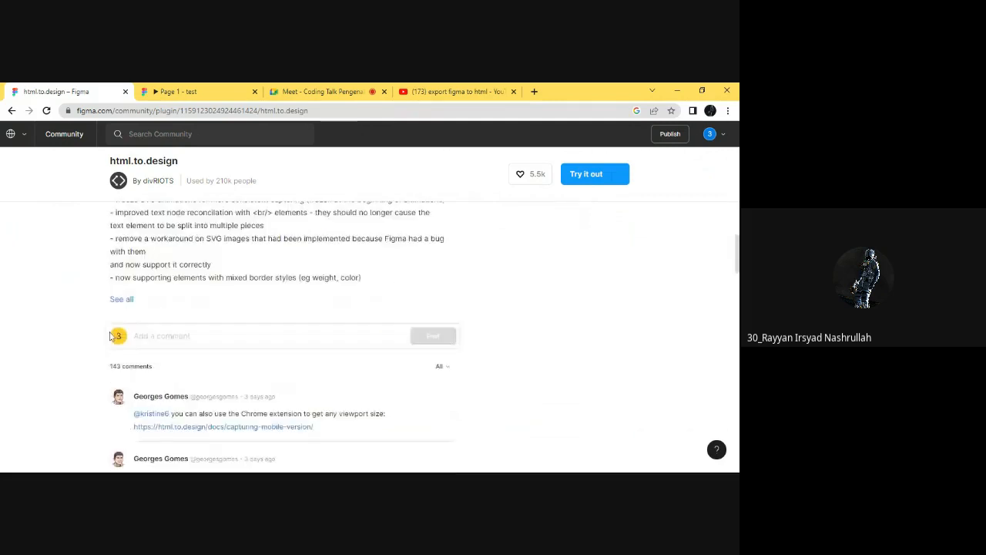
pyautogui.scroll(-3, 111, 336)
# - Switch to the Google Meet call, close the in-call messages and turn off the microphone
pyautogui.click(173, 90)
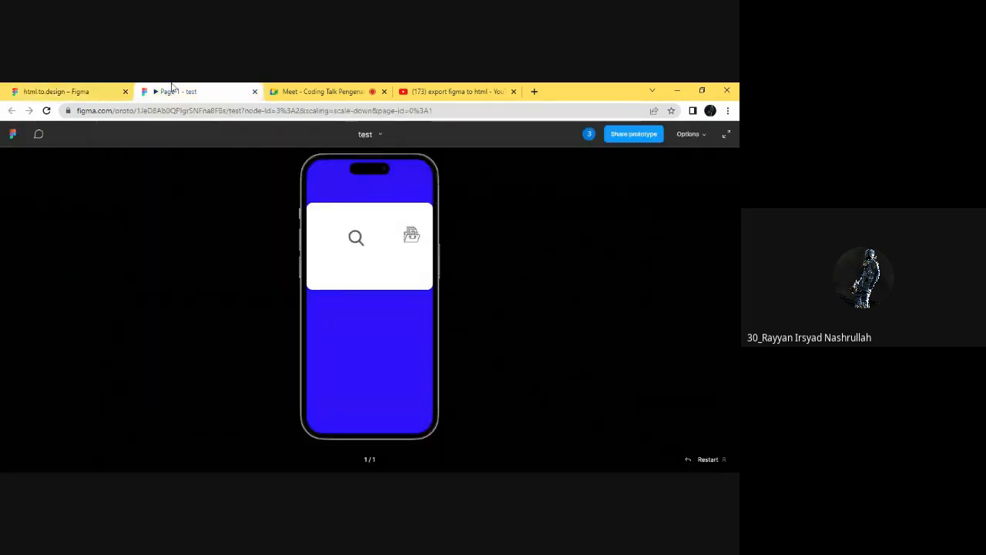
pyautogui.click(301, 91)
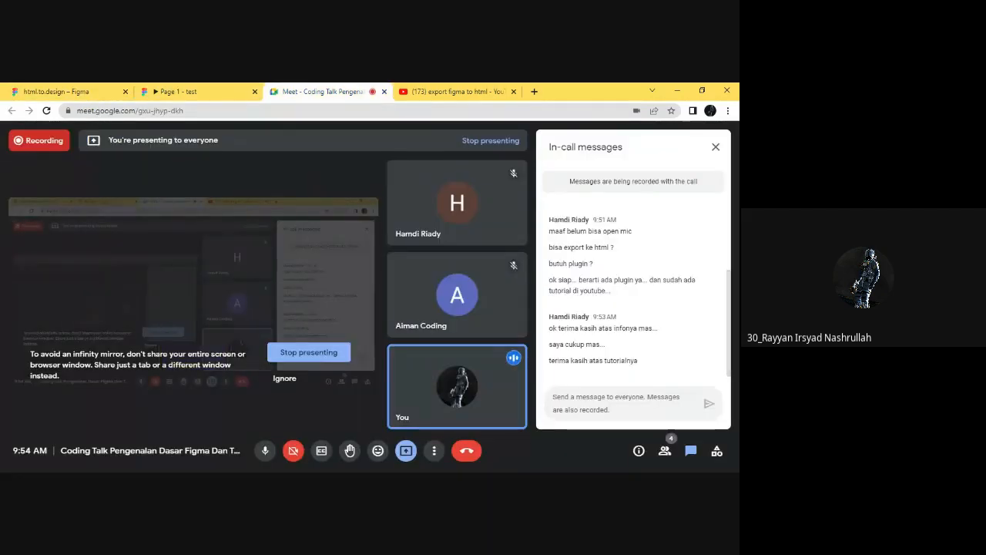
pyautogui.click(716, 147)
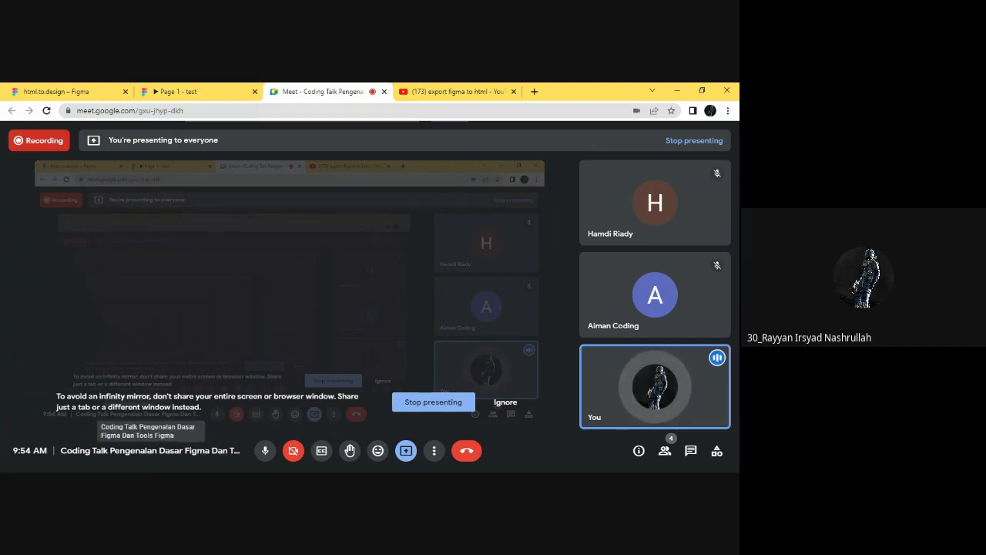
pyautogui.click(265, 453)
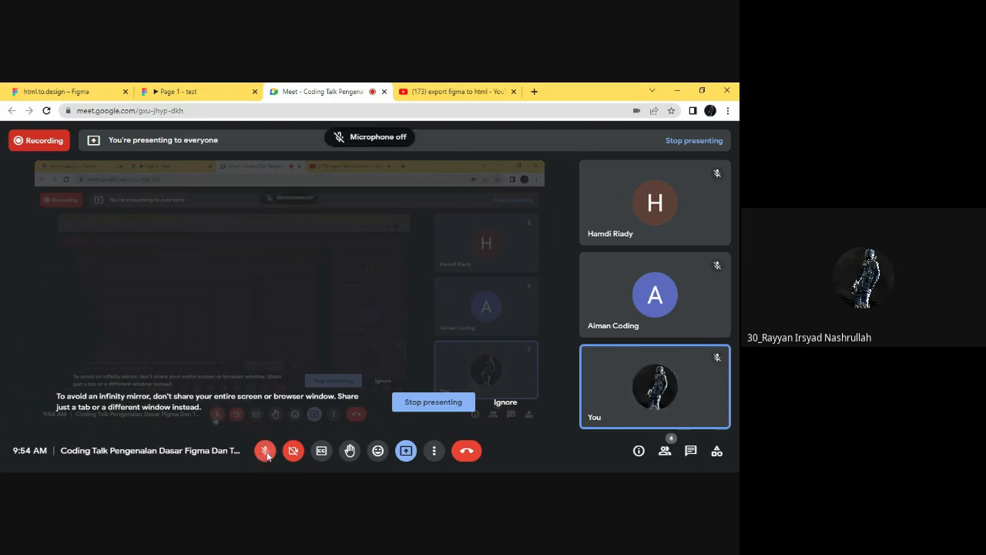